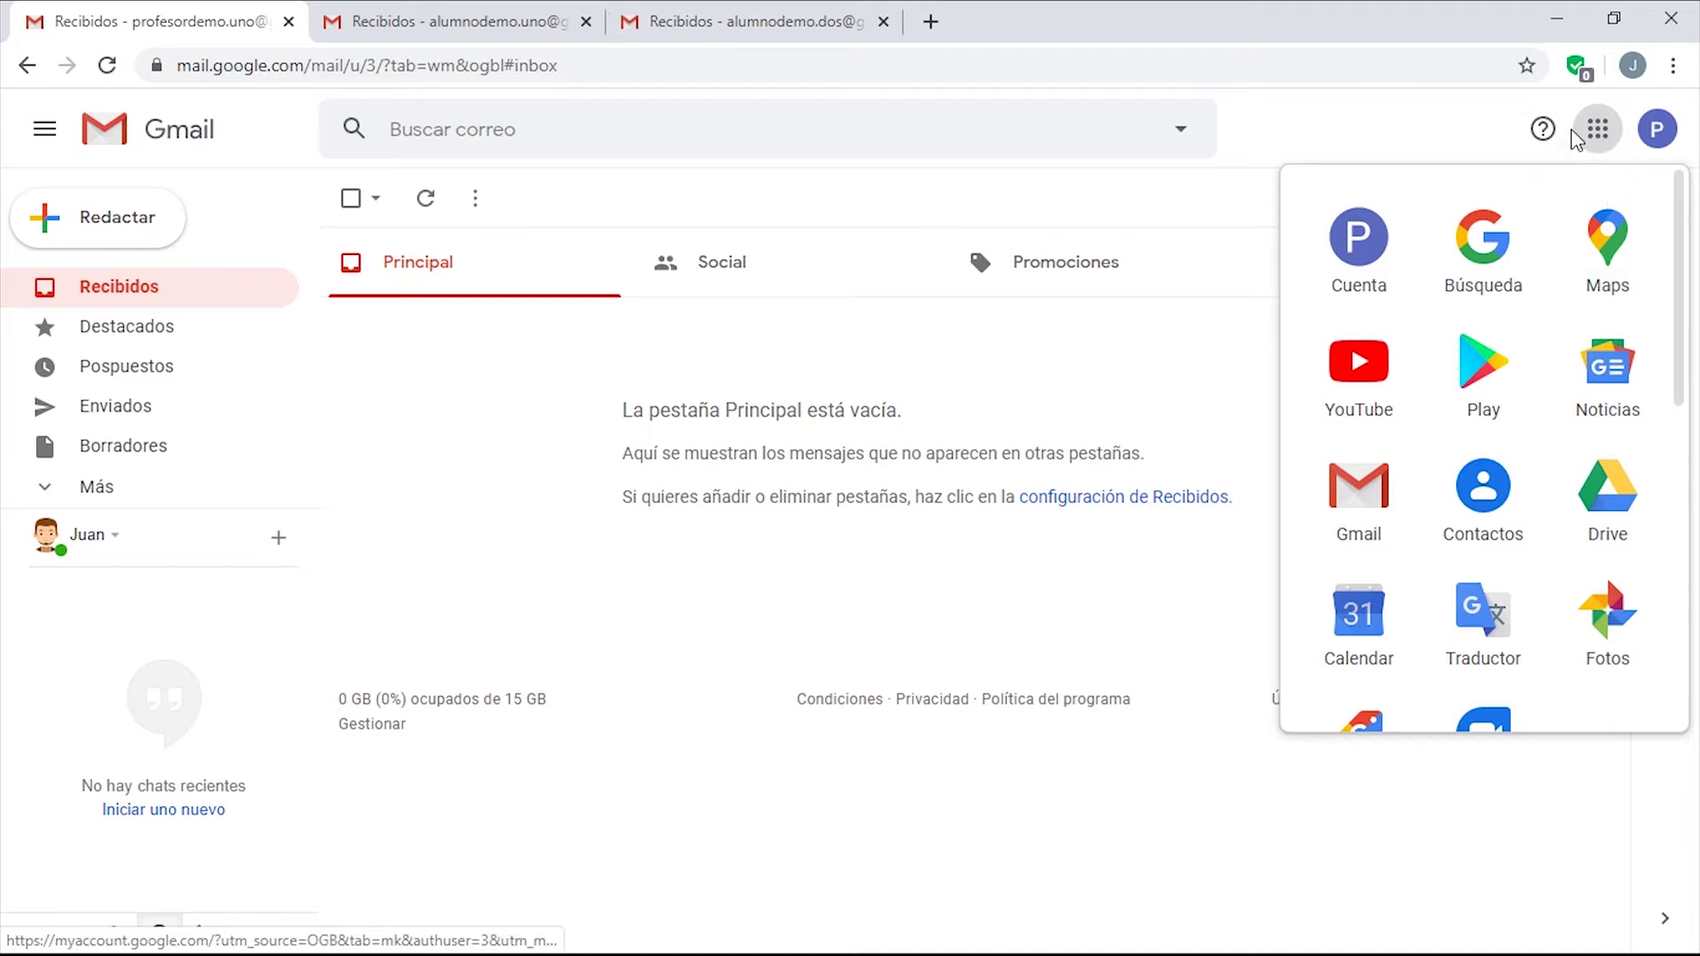
Bring up the Google apps grid from the top right of the teacher's Gmail inbox.
drag(1682, 232, 1668, 531)
Launch Classroom from the apps panel and confirm the welcome screen twice.
click(1607, 524)
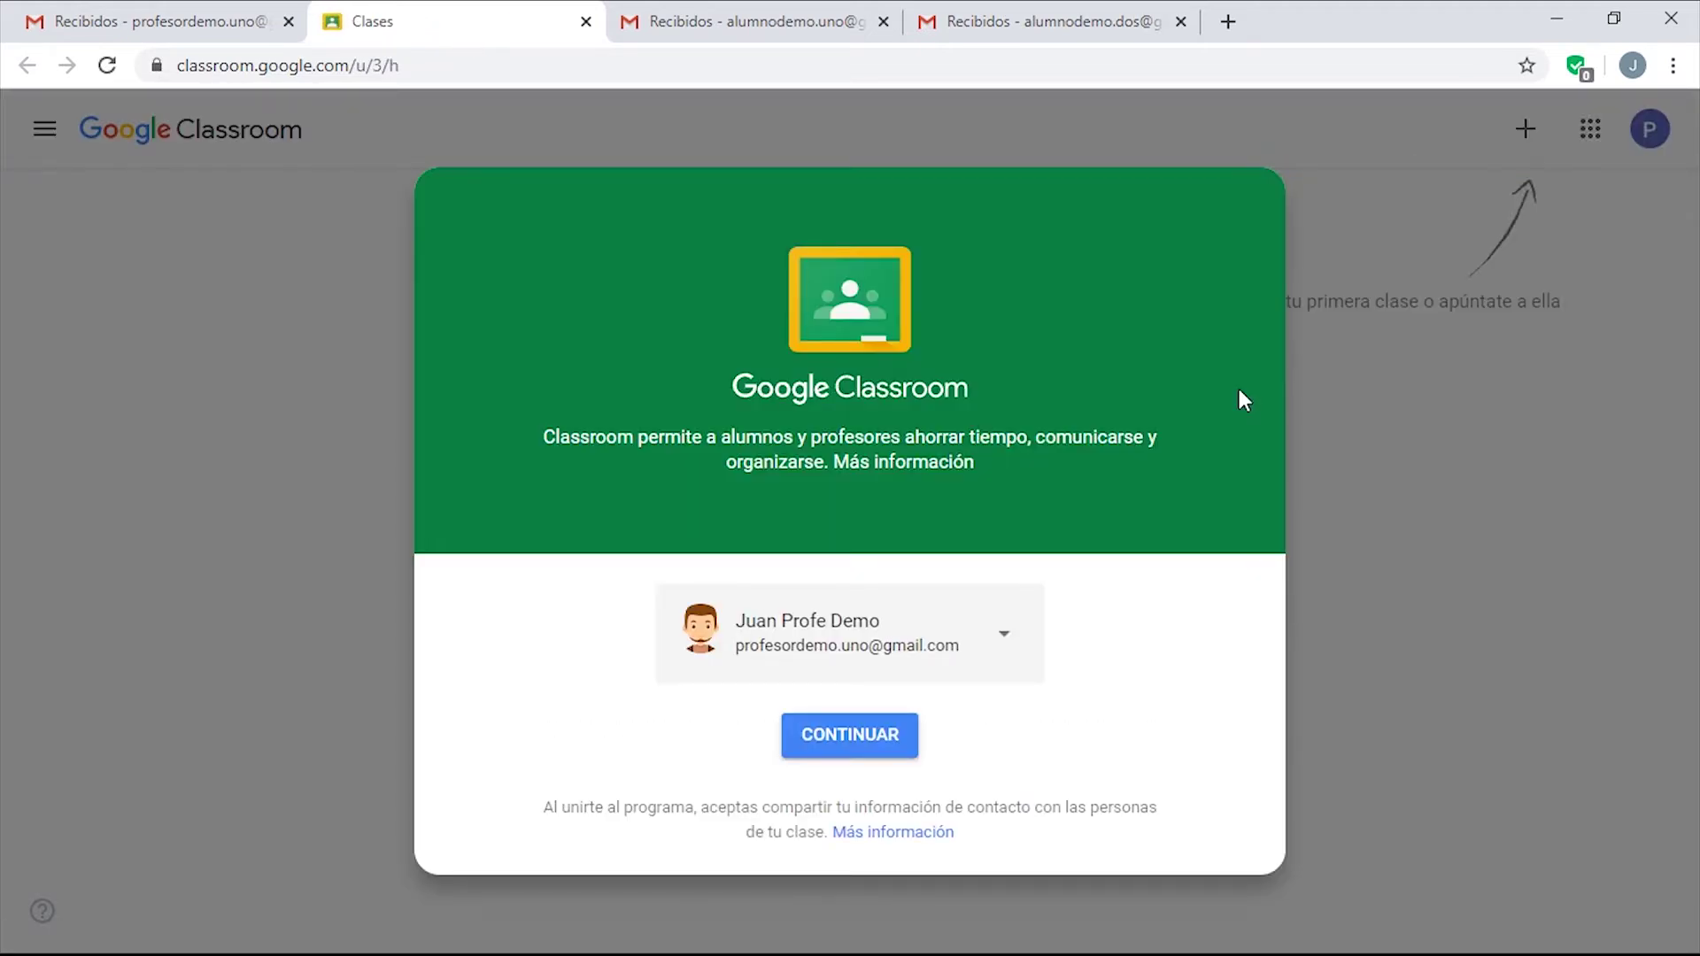
click(842, 747)
click(841, 747)
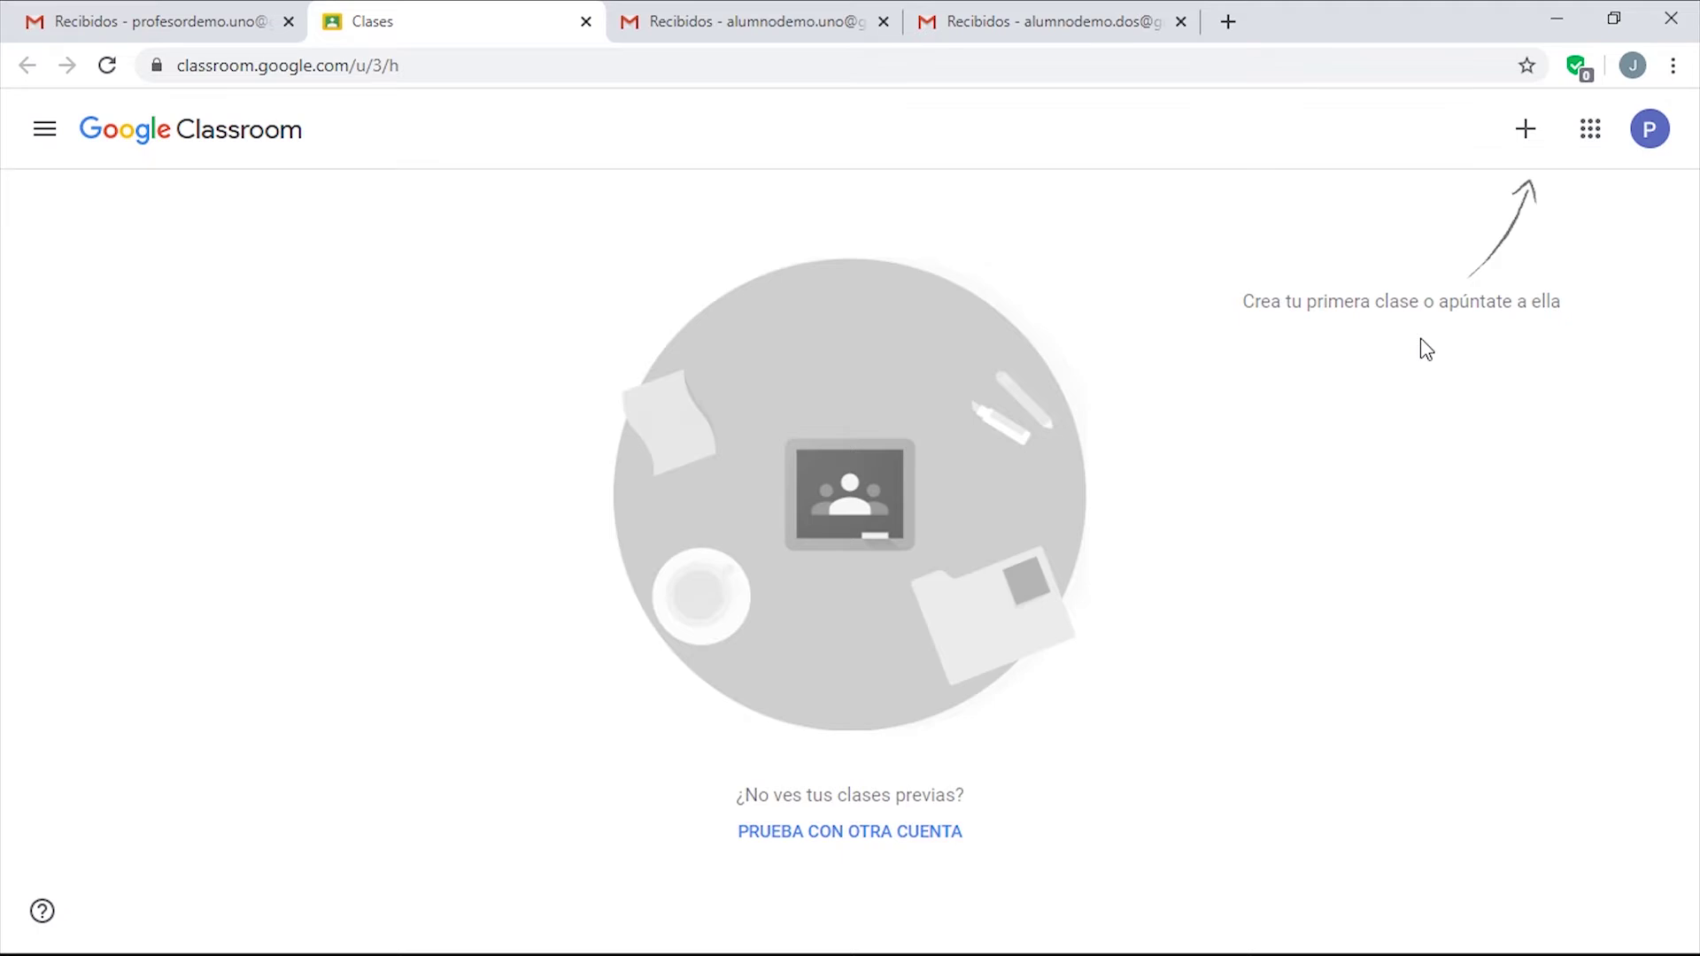
Choose Crear una clase from the + menu and accept the school-use notice.
click(1524, 135)
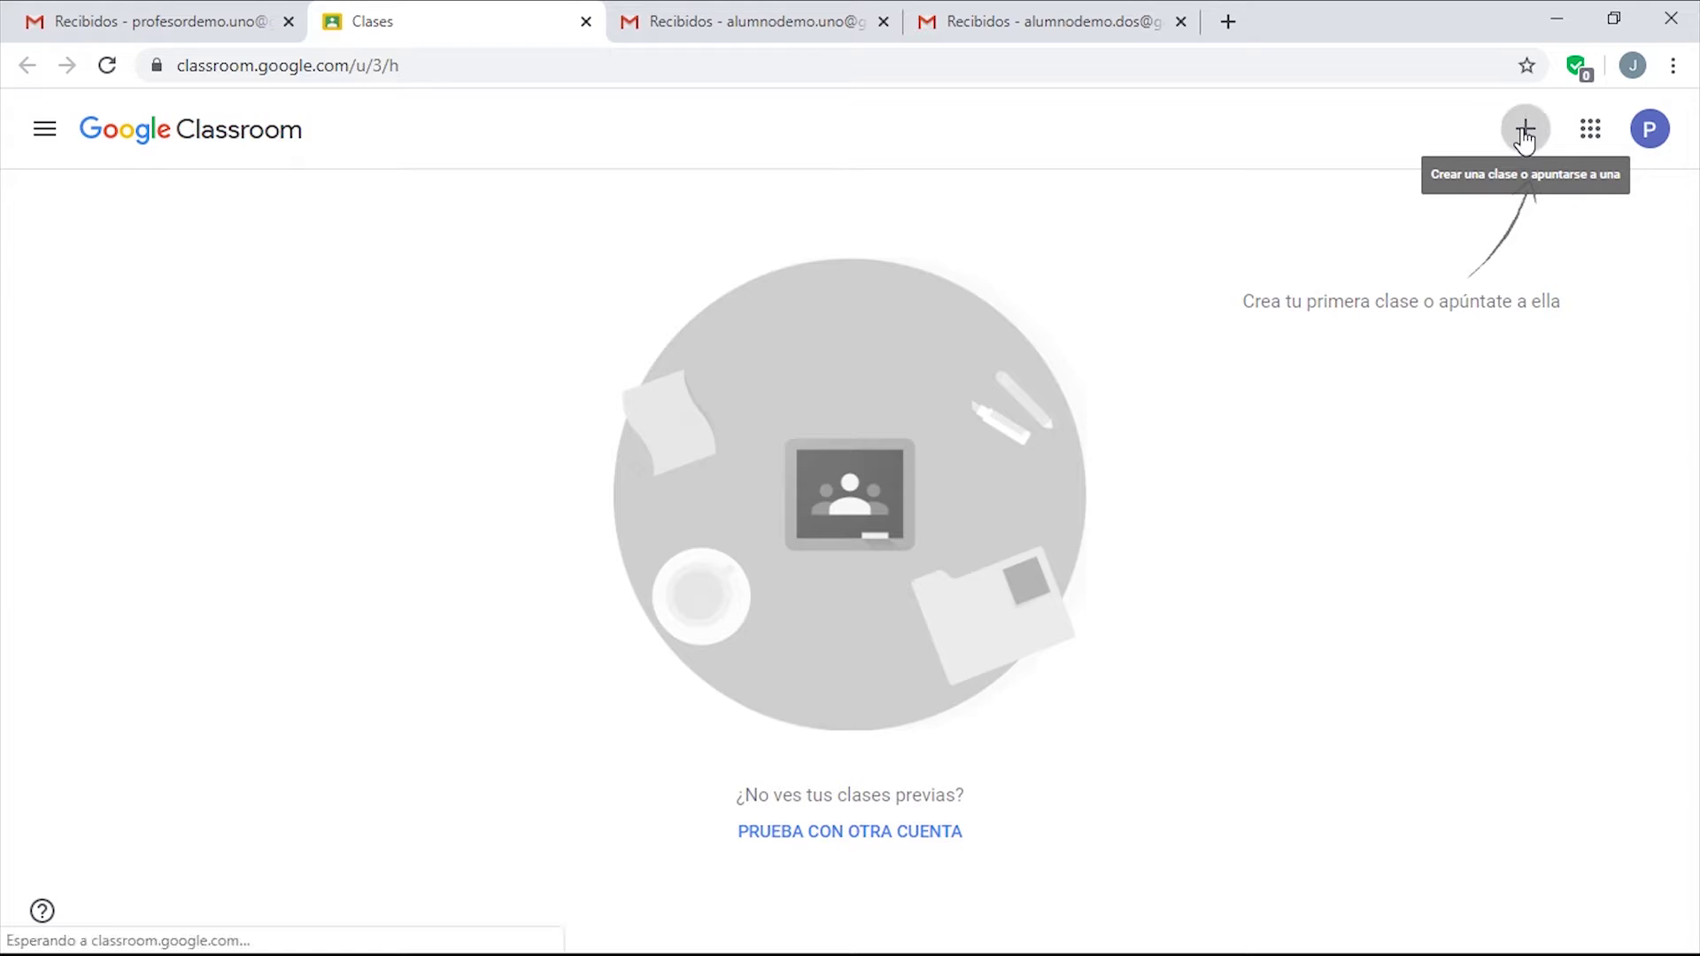
click(1438, 224)
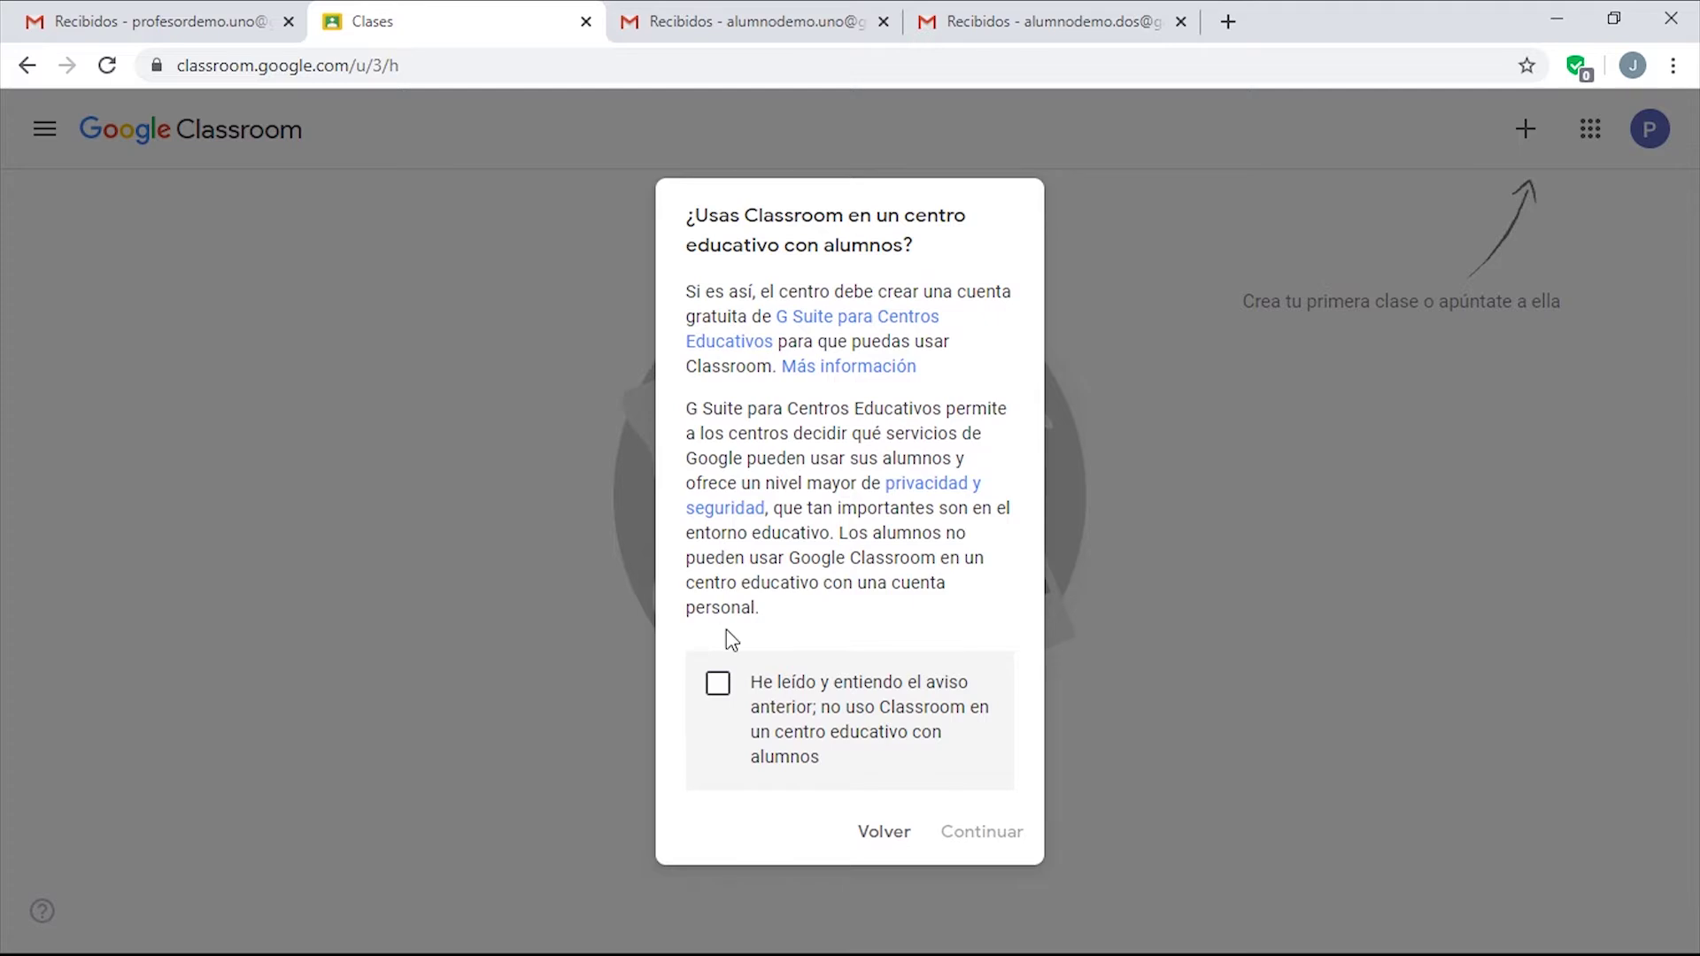
click(717, 683)
click(976, 837)
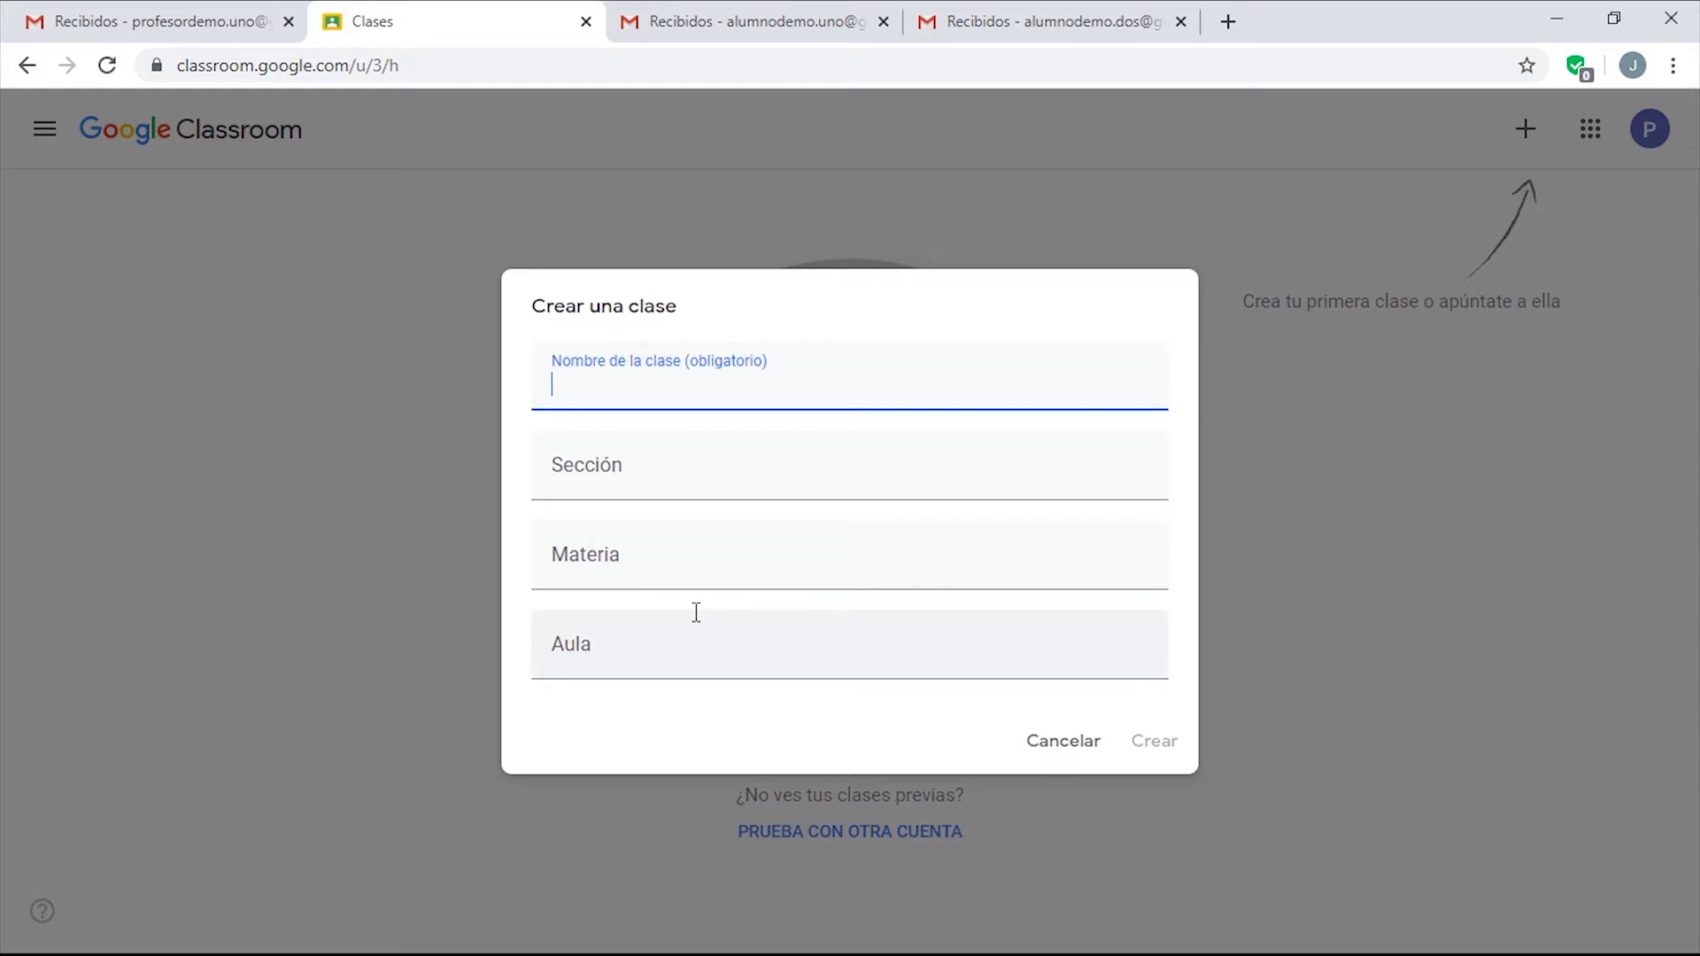
Name the class 'Historia del Arte', correcting the typo, and create it.
text(Historia de l Artes)
key(BackSpace)
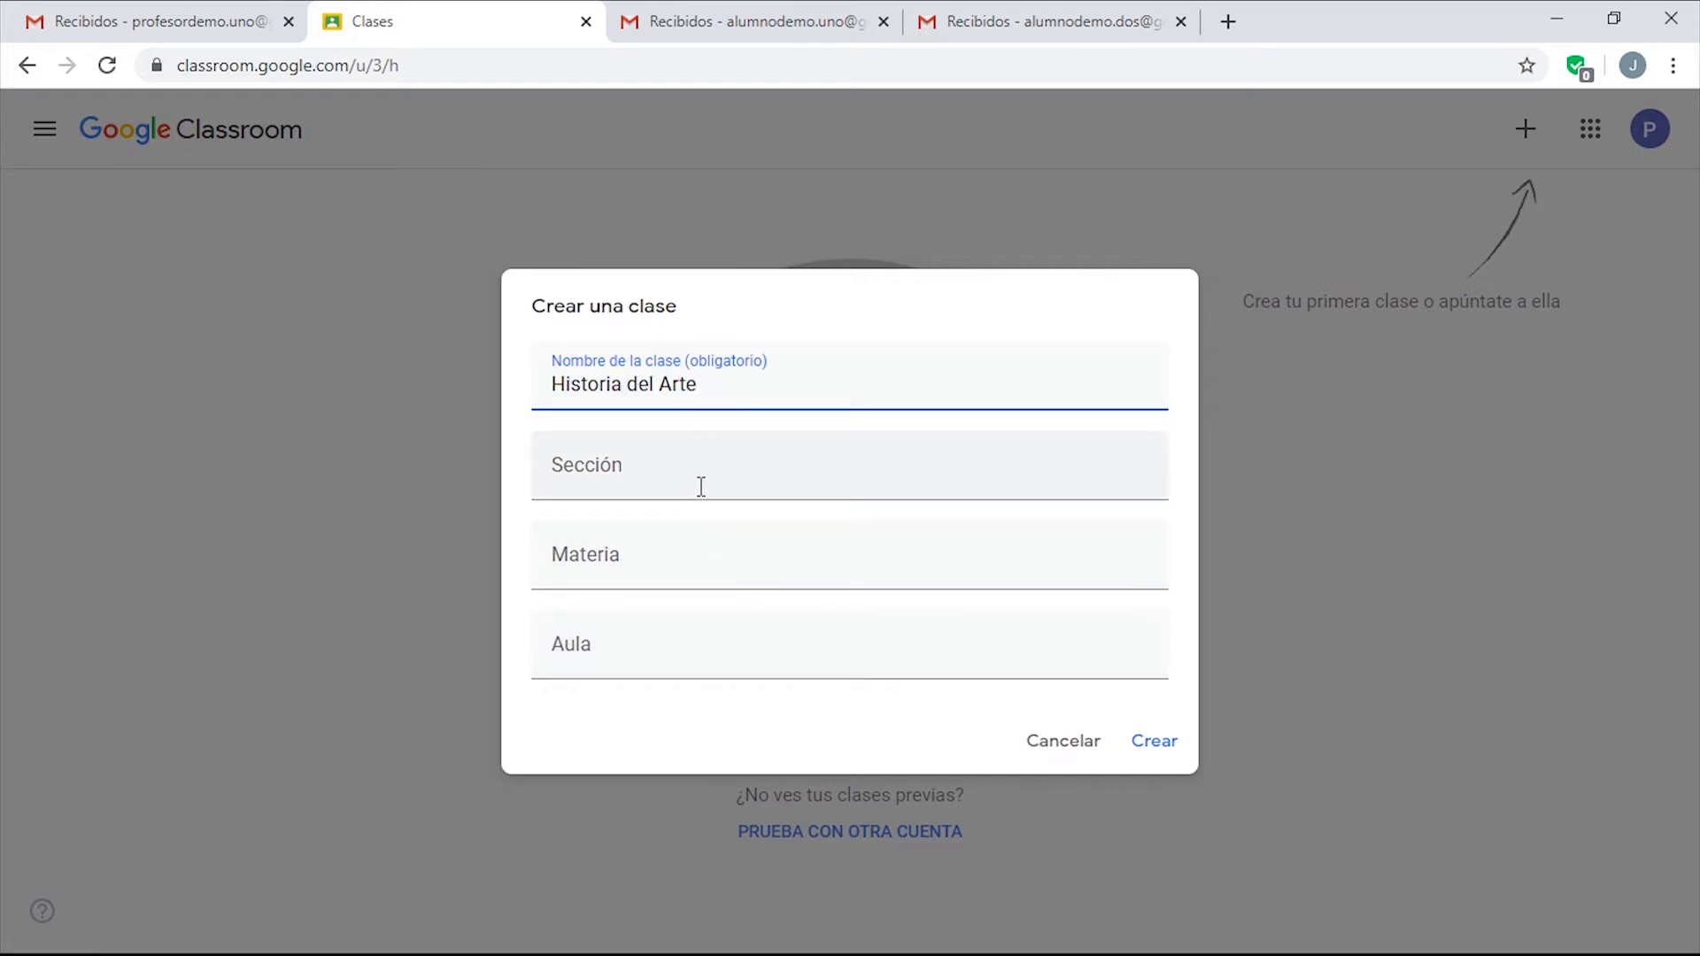
click(1146, 744)
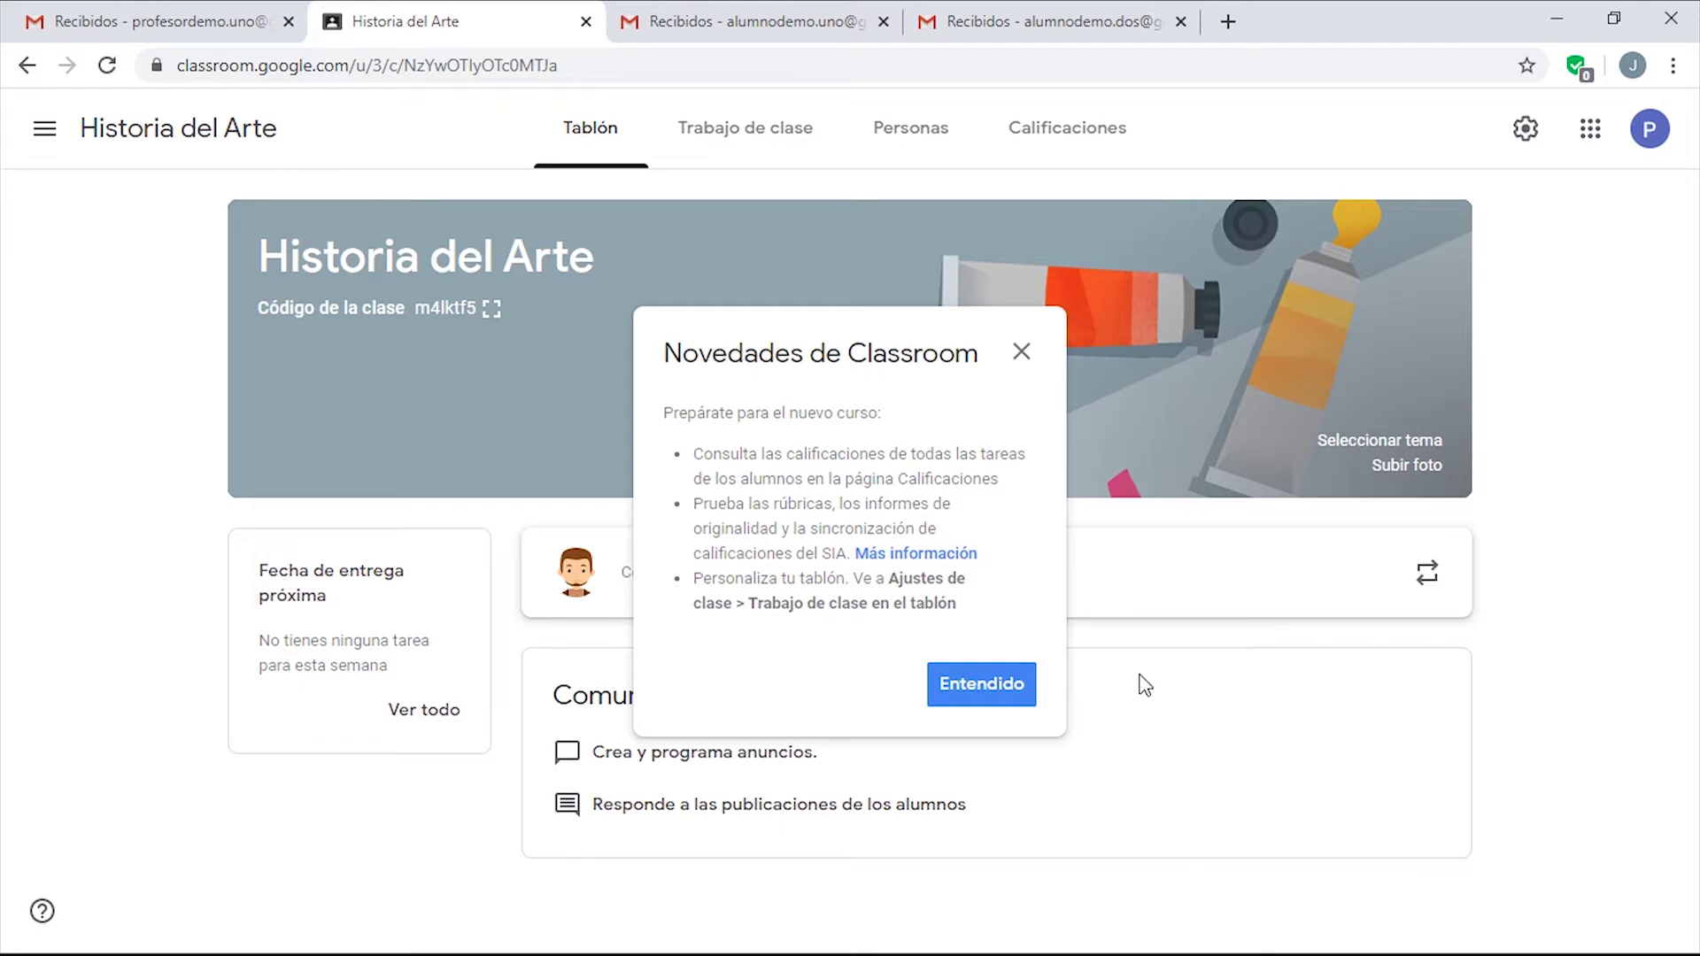
Close the Novedades notice and browse the Arte, Lengua, Matemáticas and Deportes themes without choosing one.
click(1020, 352)
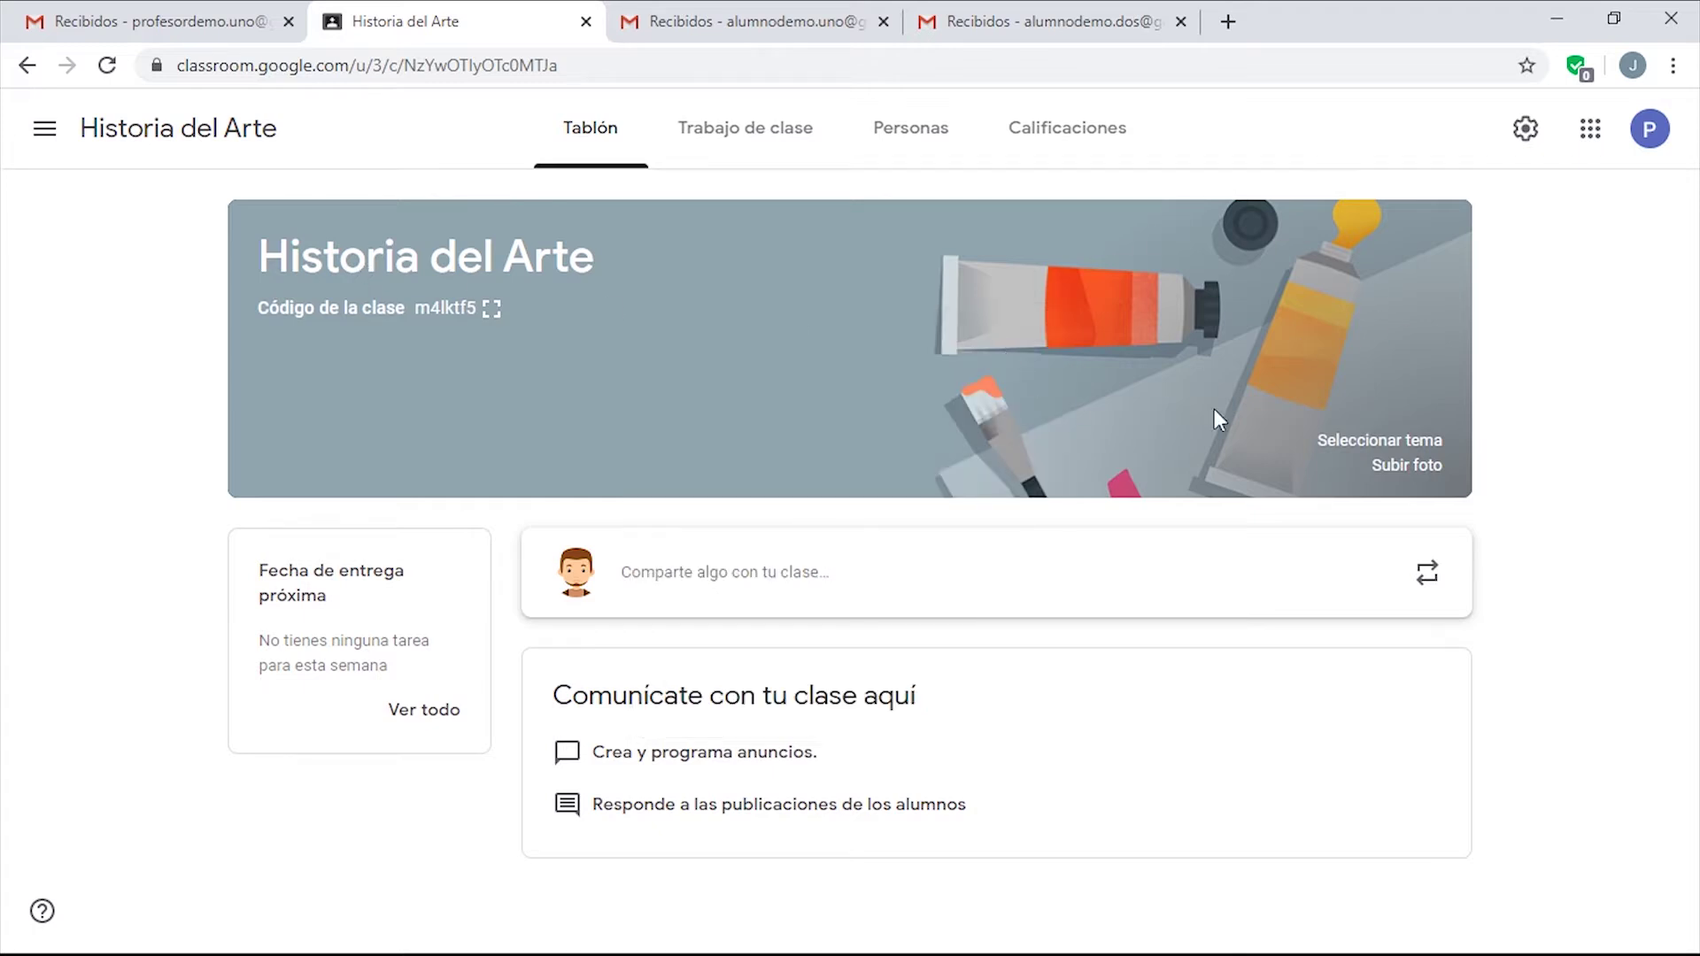
click(1410, 441)
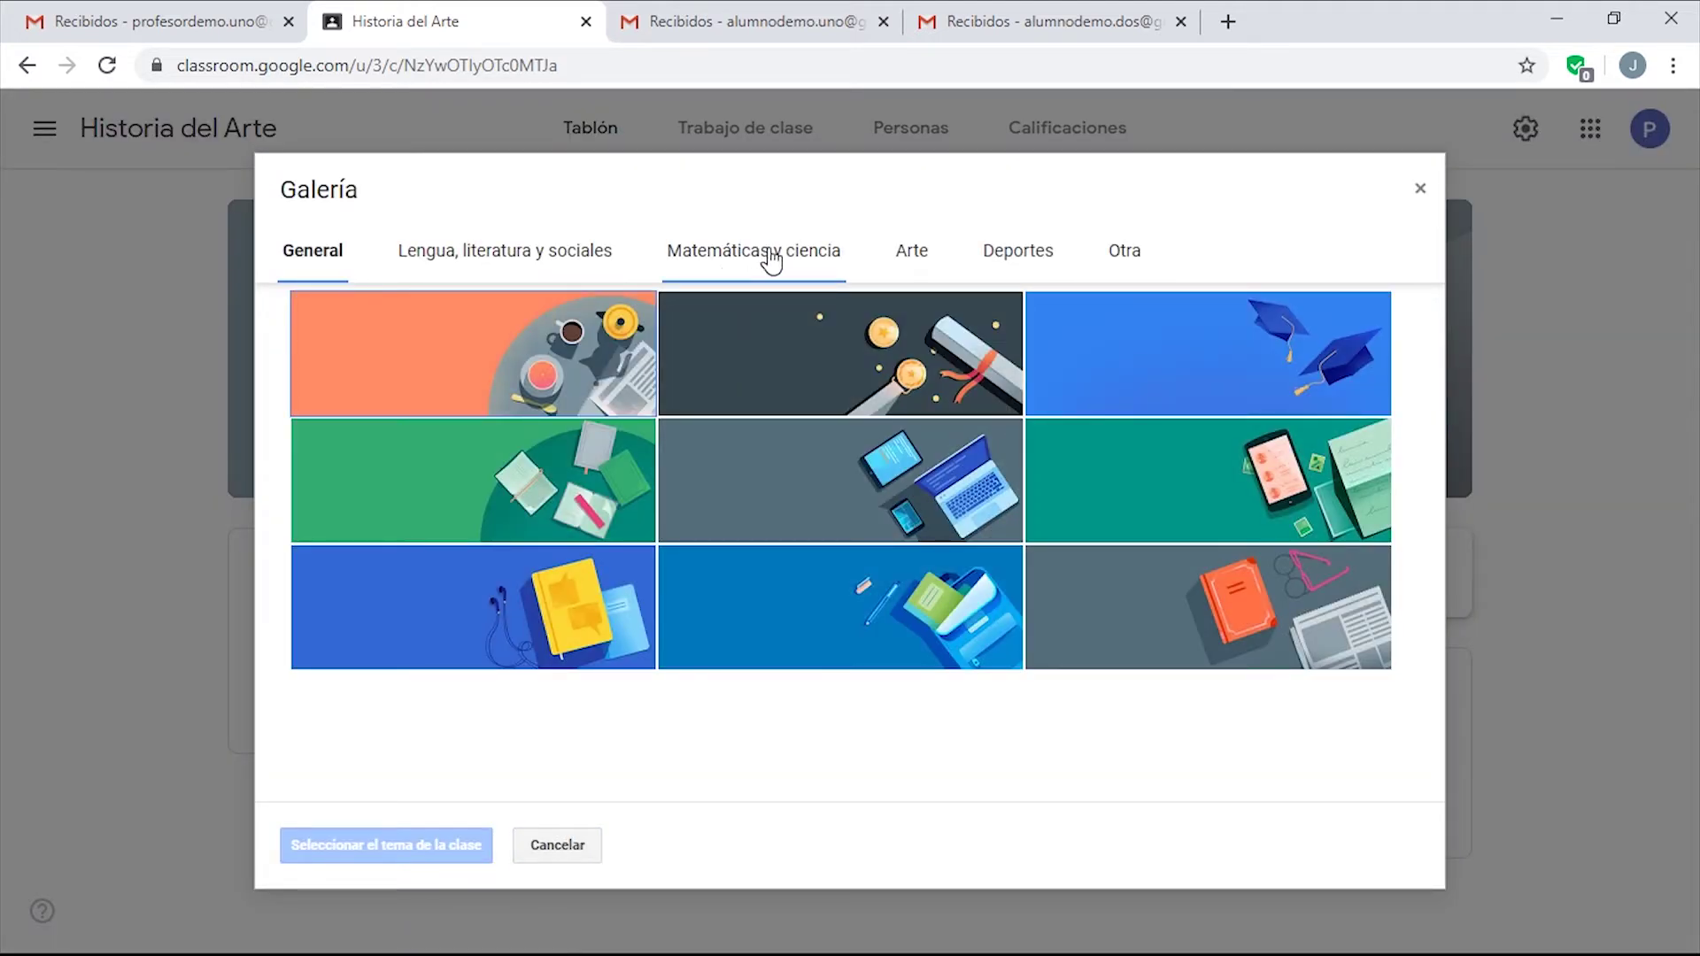
click(927, 255)
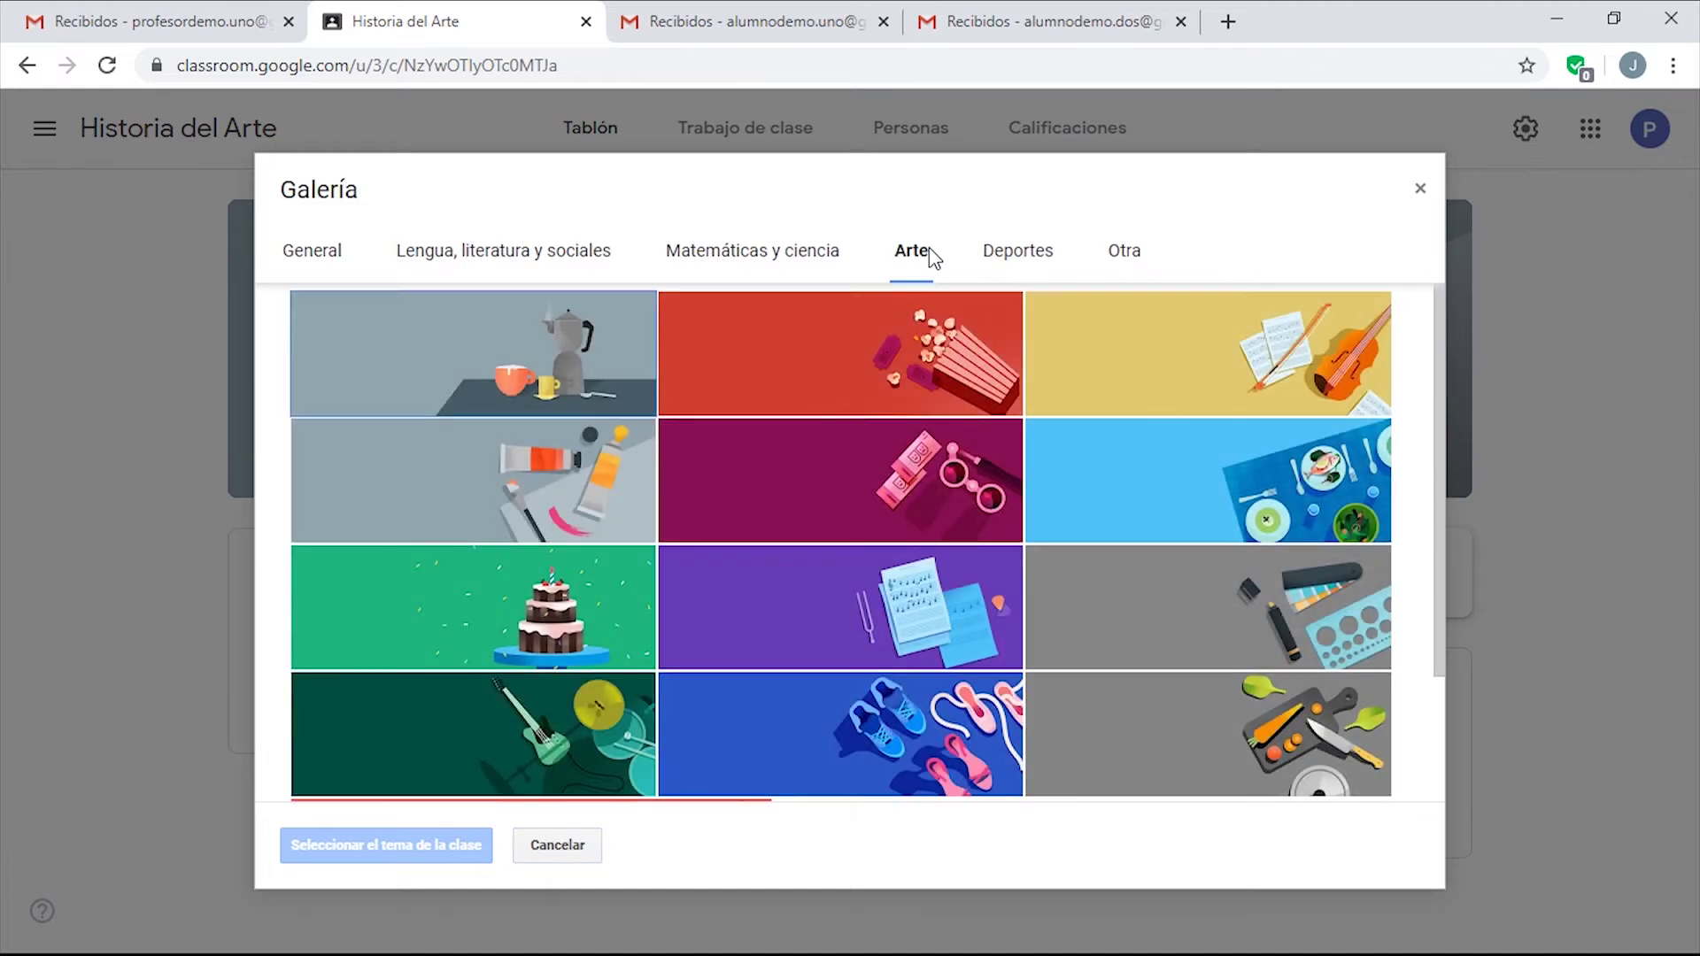
scroll(1263, 677, down, 2)
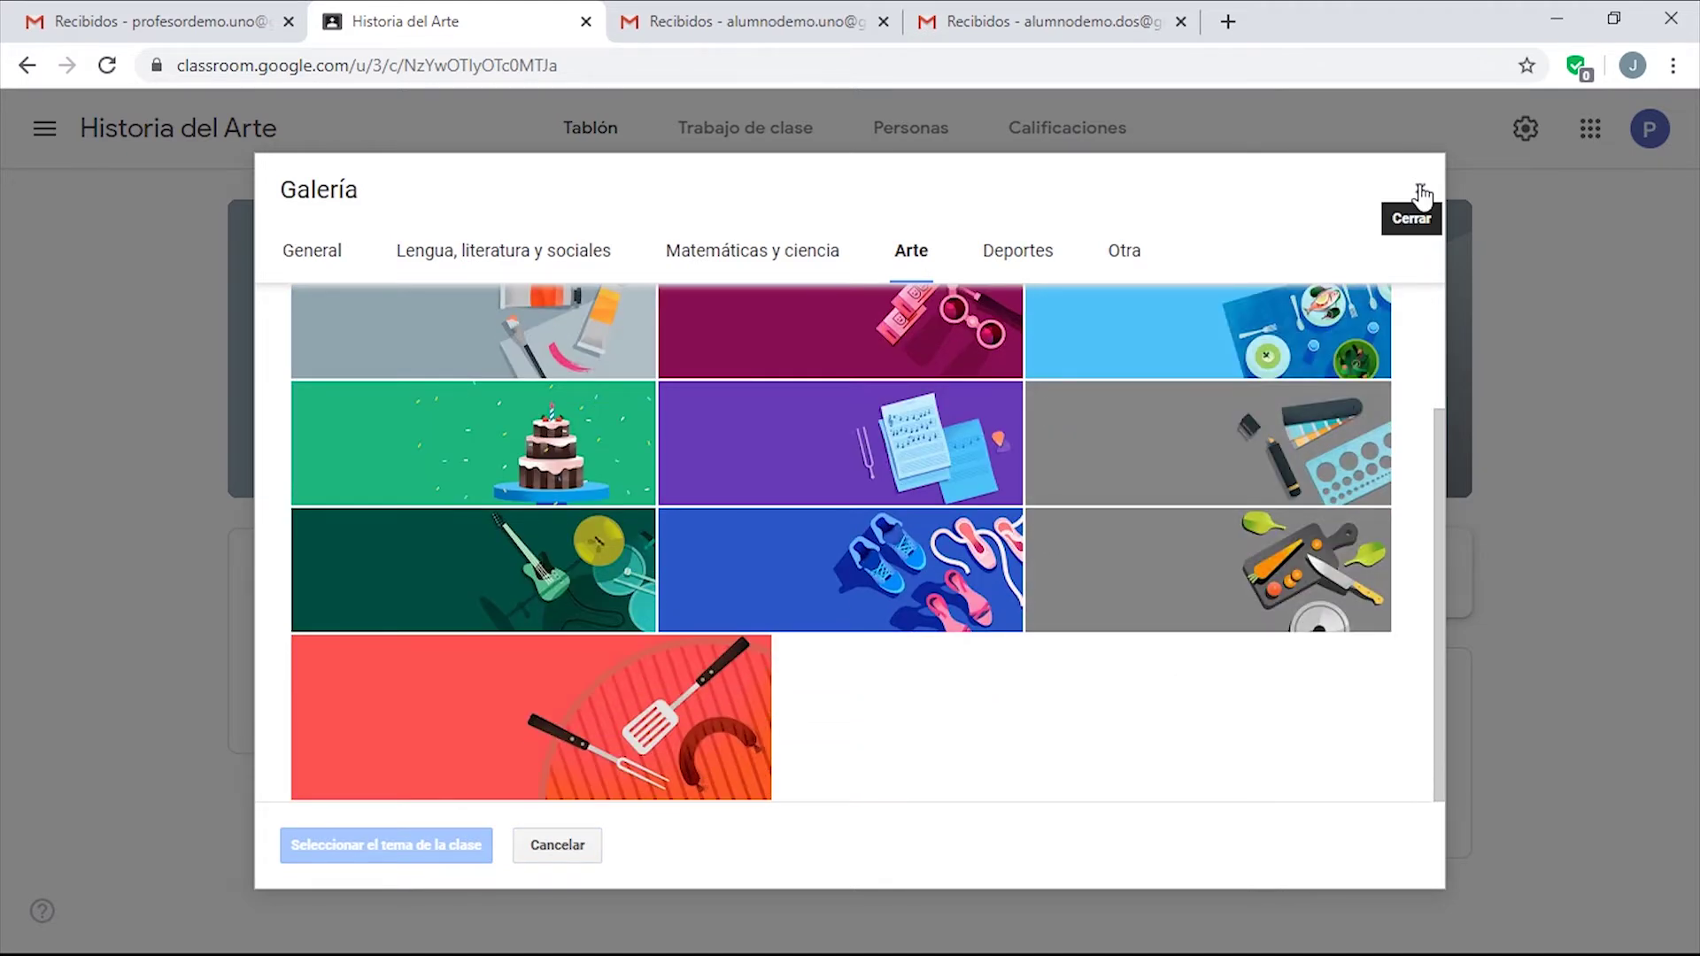
click(539, 248)
click(740, 254)
click(992, 258)
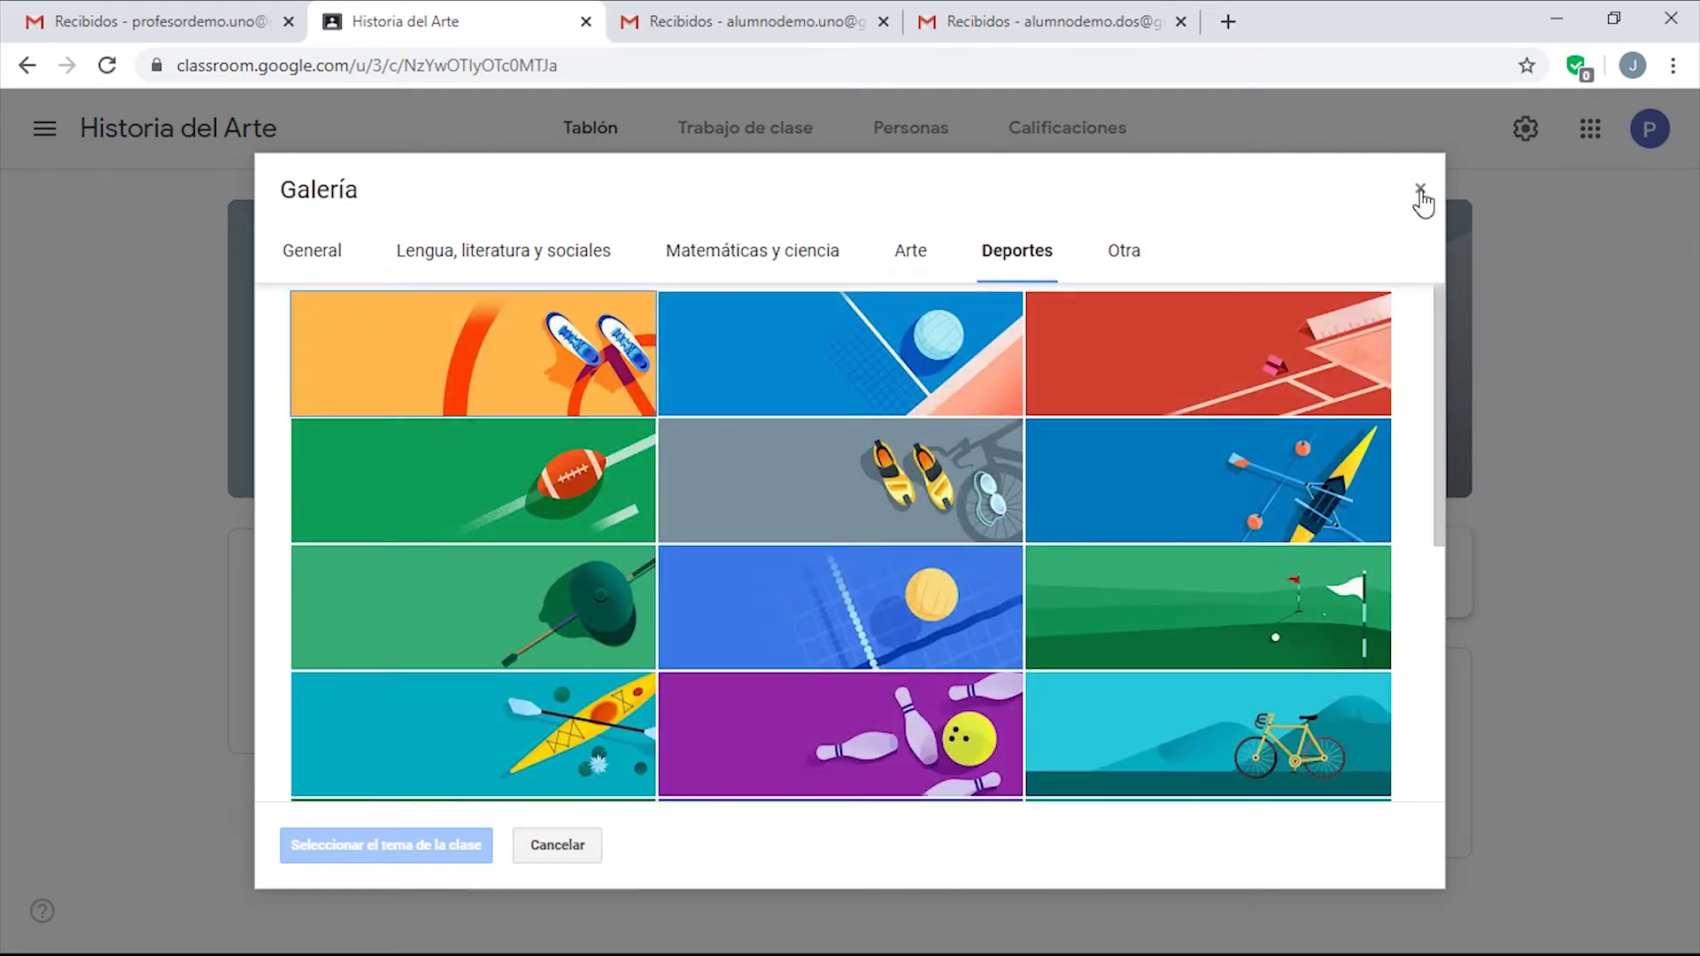
click(1420, 193)
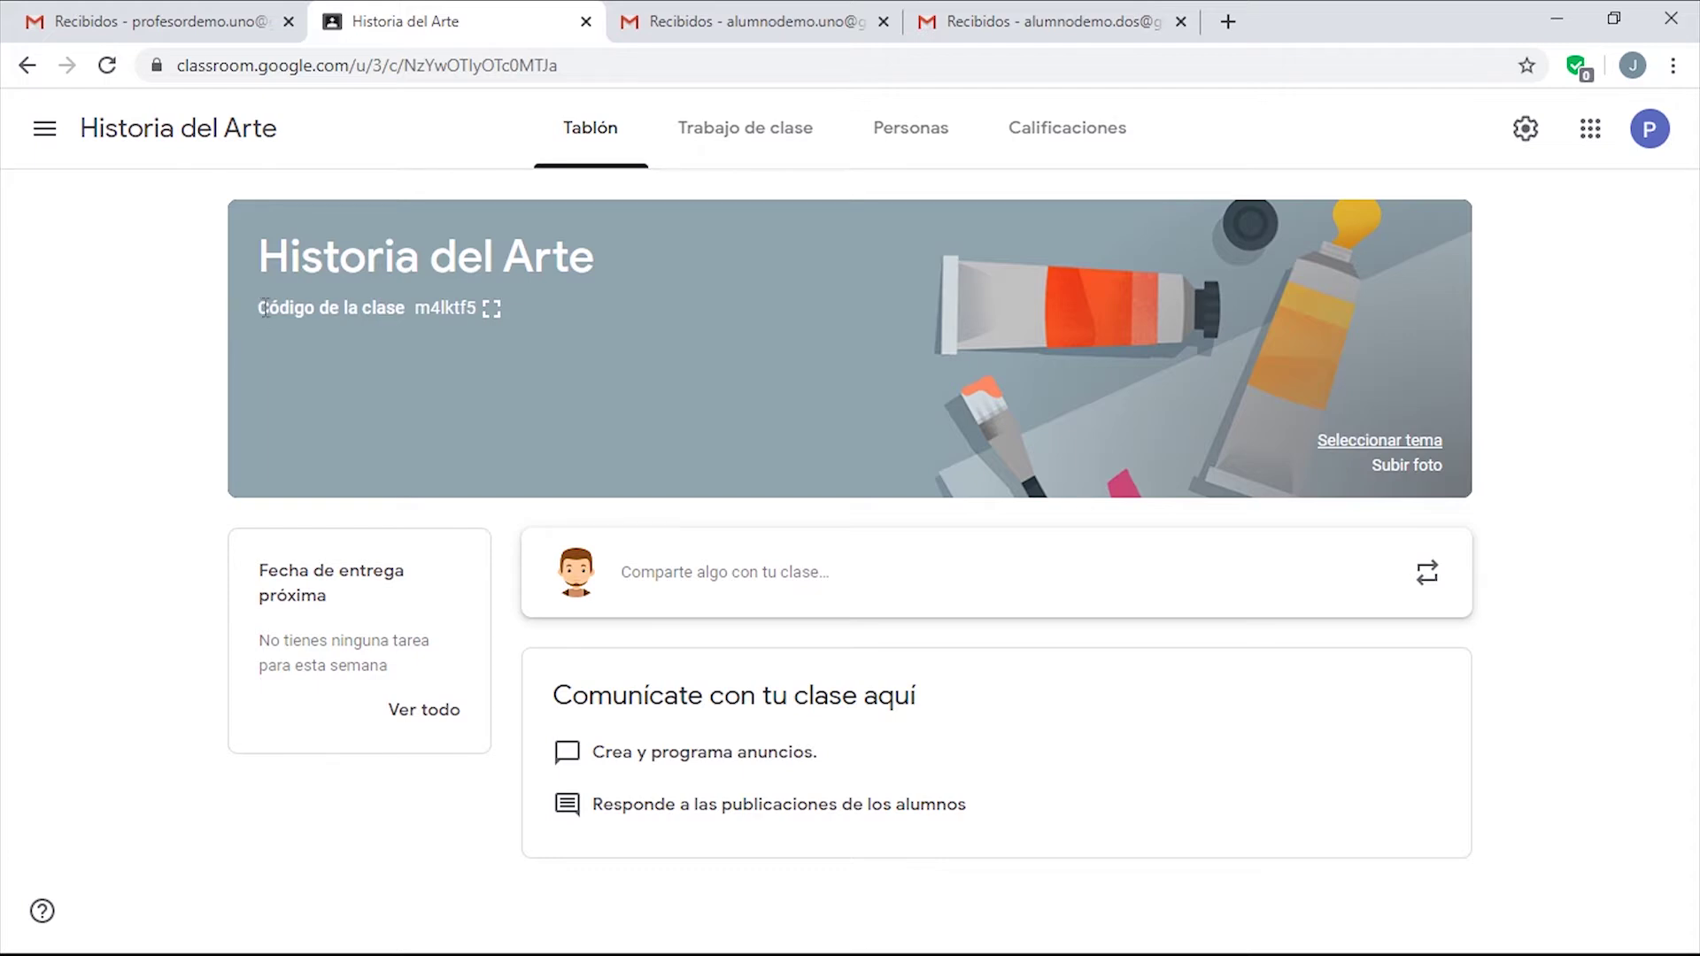
Enlarge the class code, copy it with right-click Copiar, then close the enlarged view.
click(491, 311)
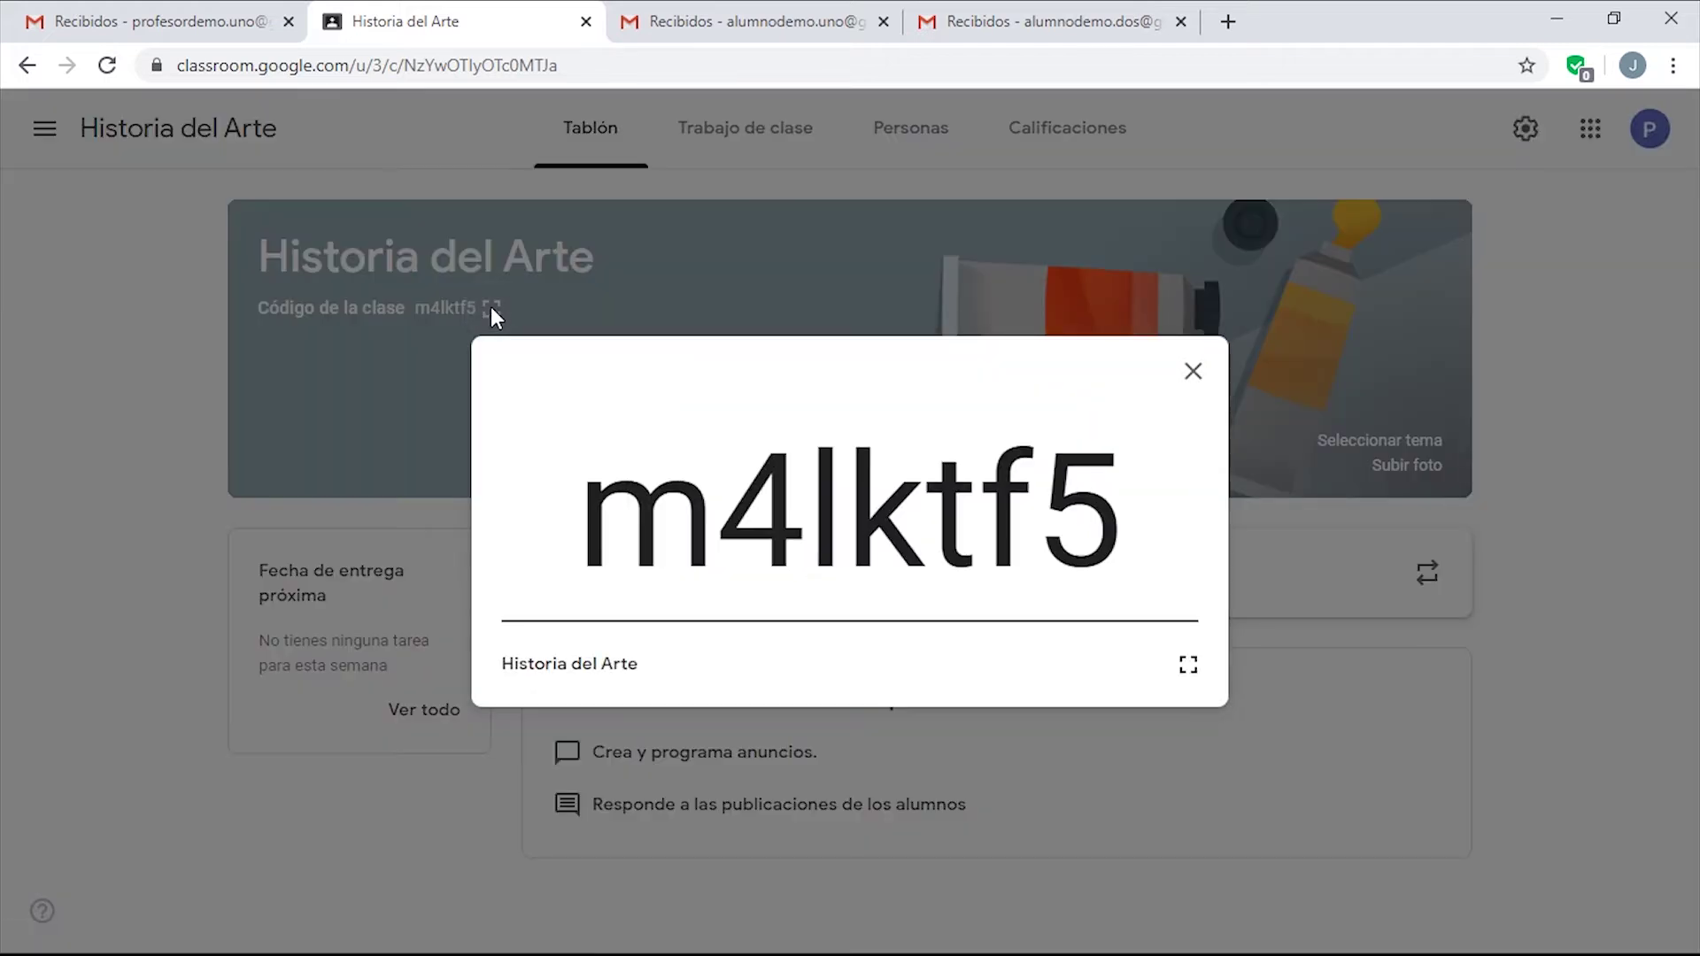
drag(1141, 494, 607, 491)
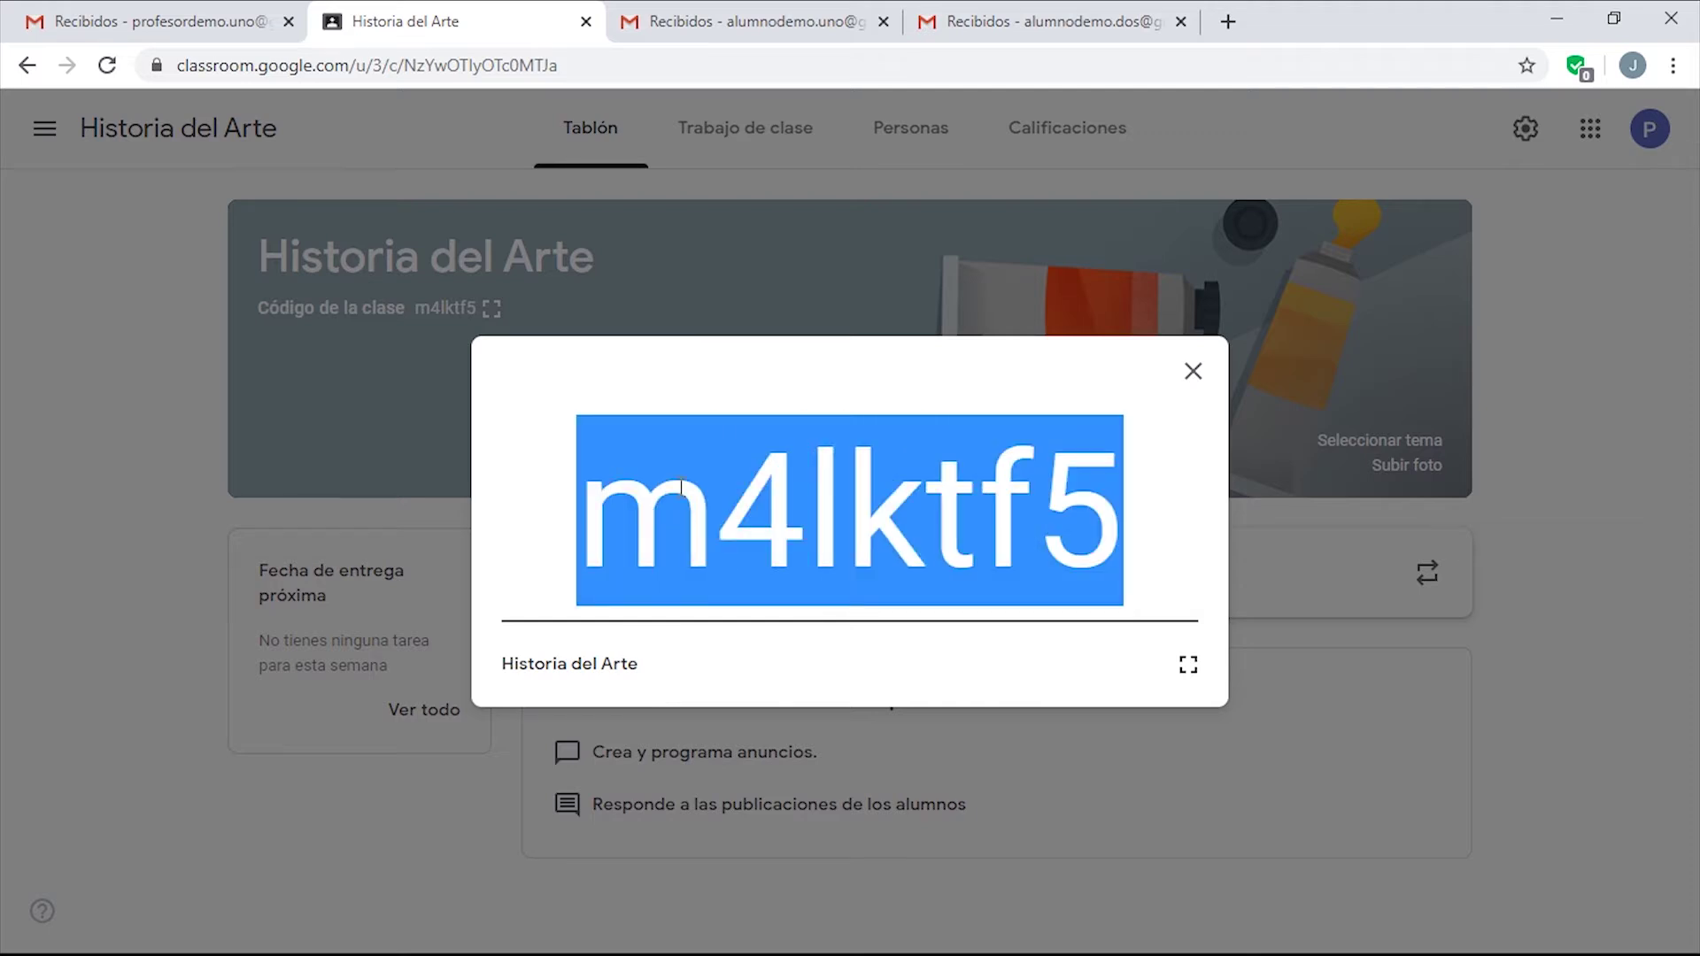
right_click(728, 486)
click(854, 512)
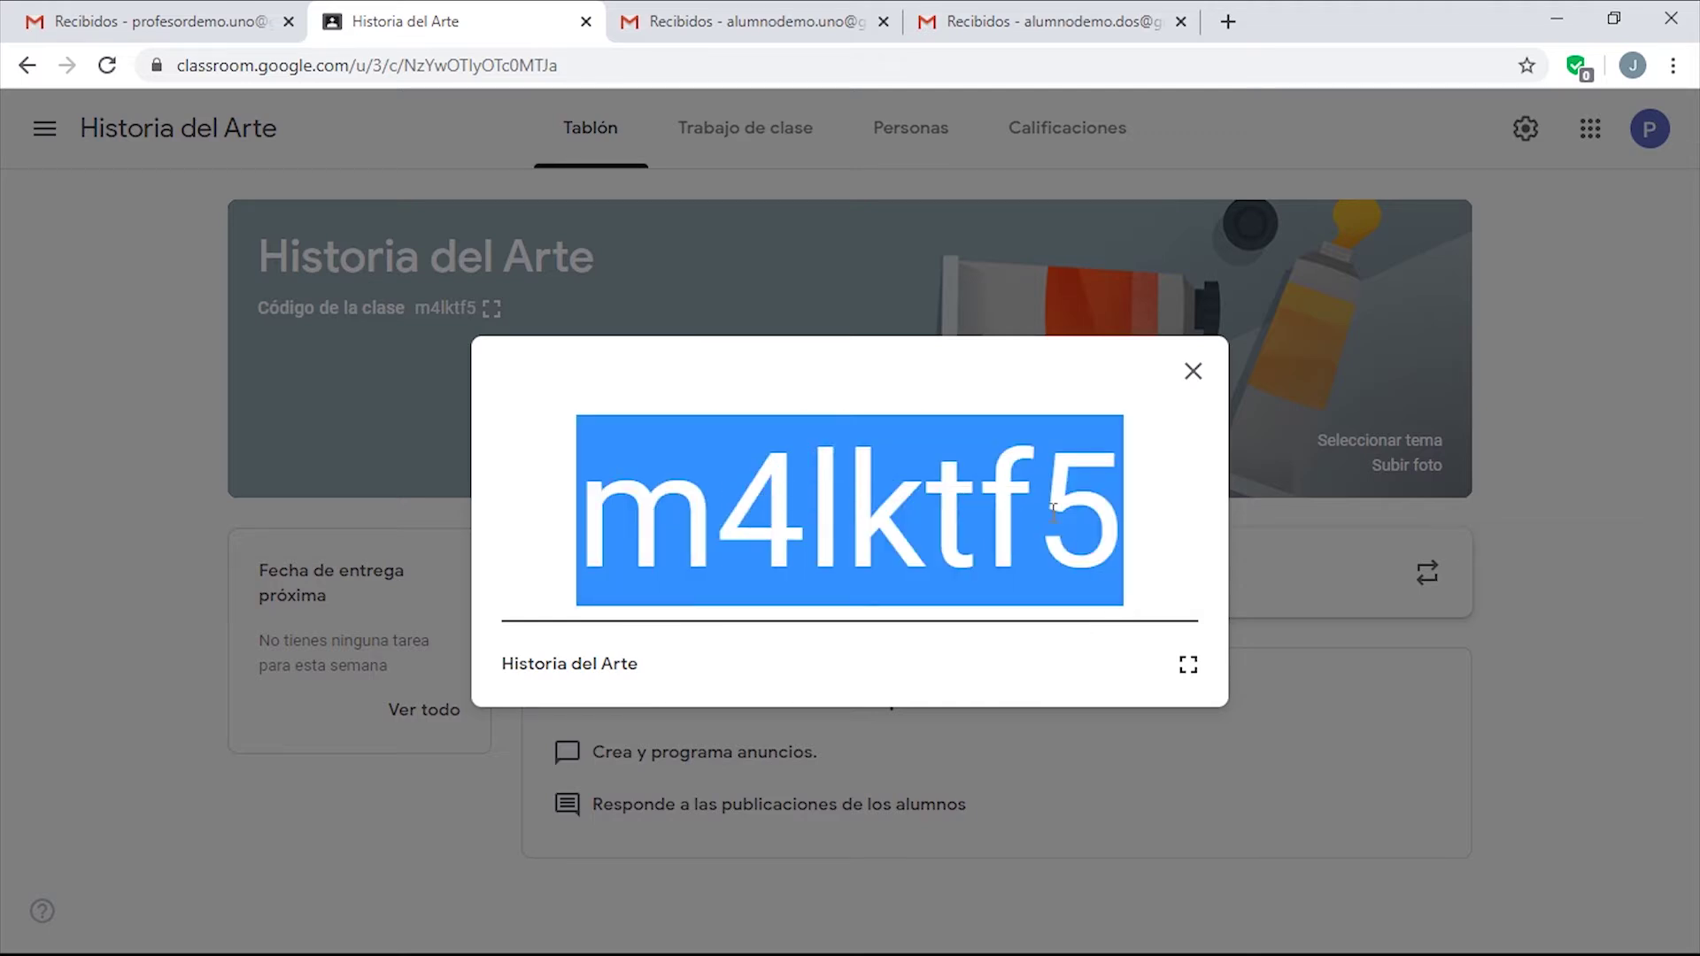
click(1133, 512)
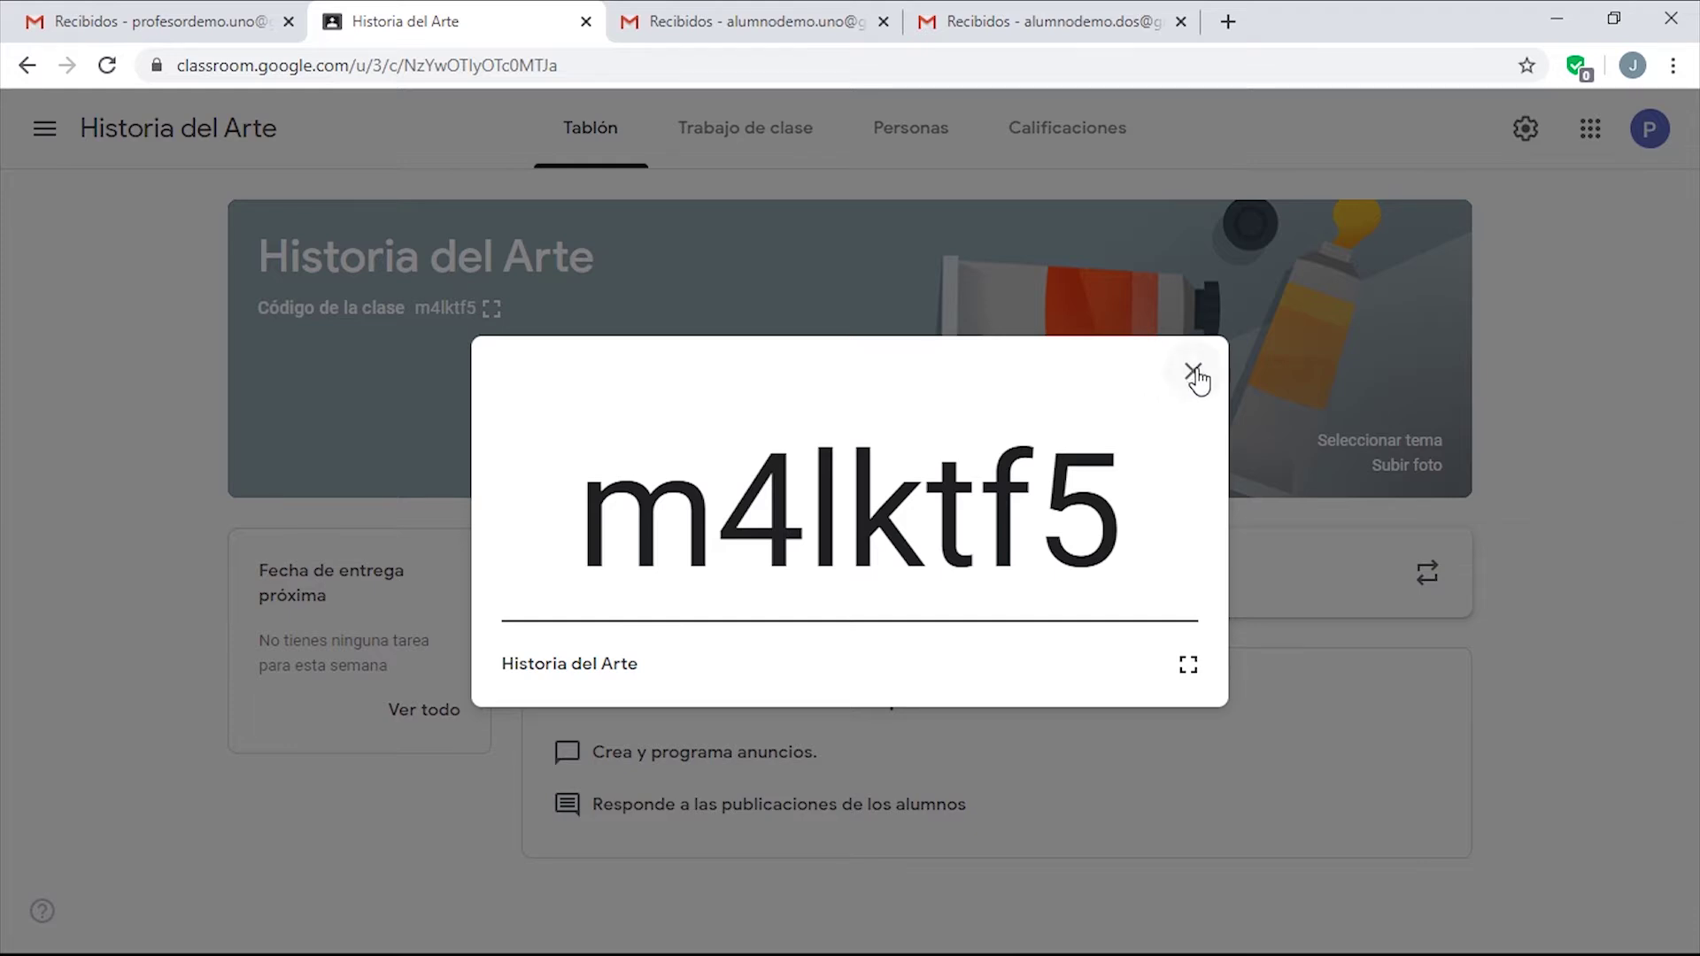
click(1195, 374)
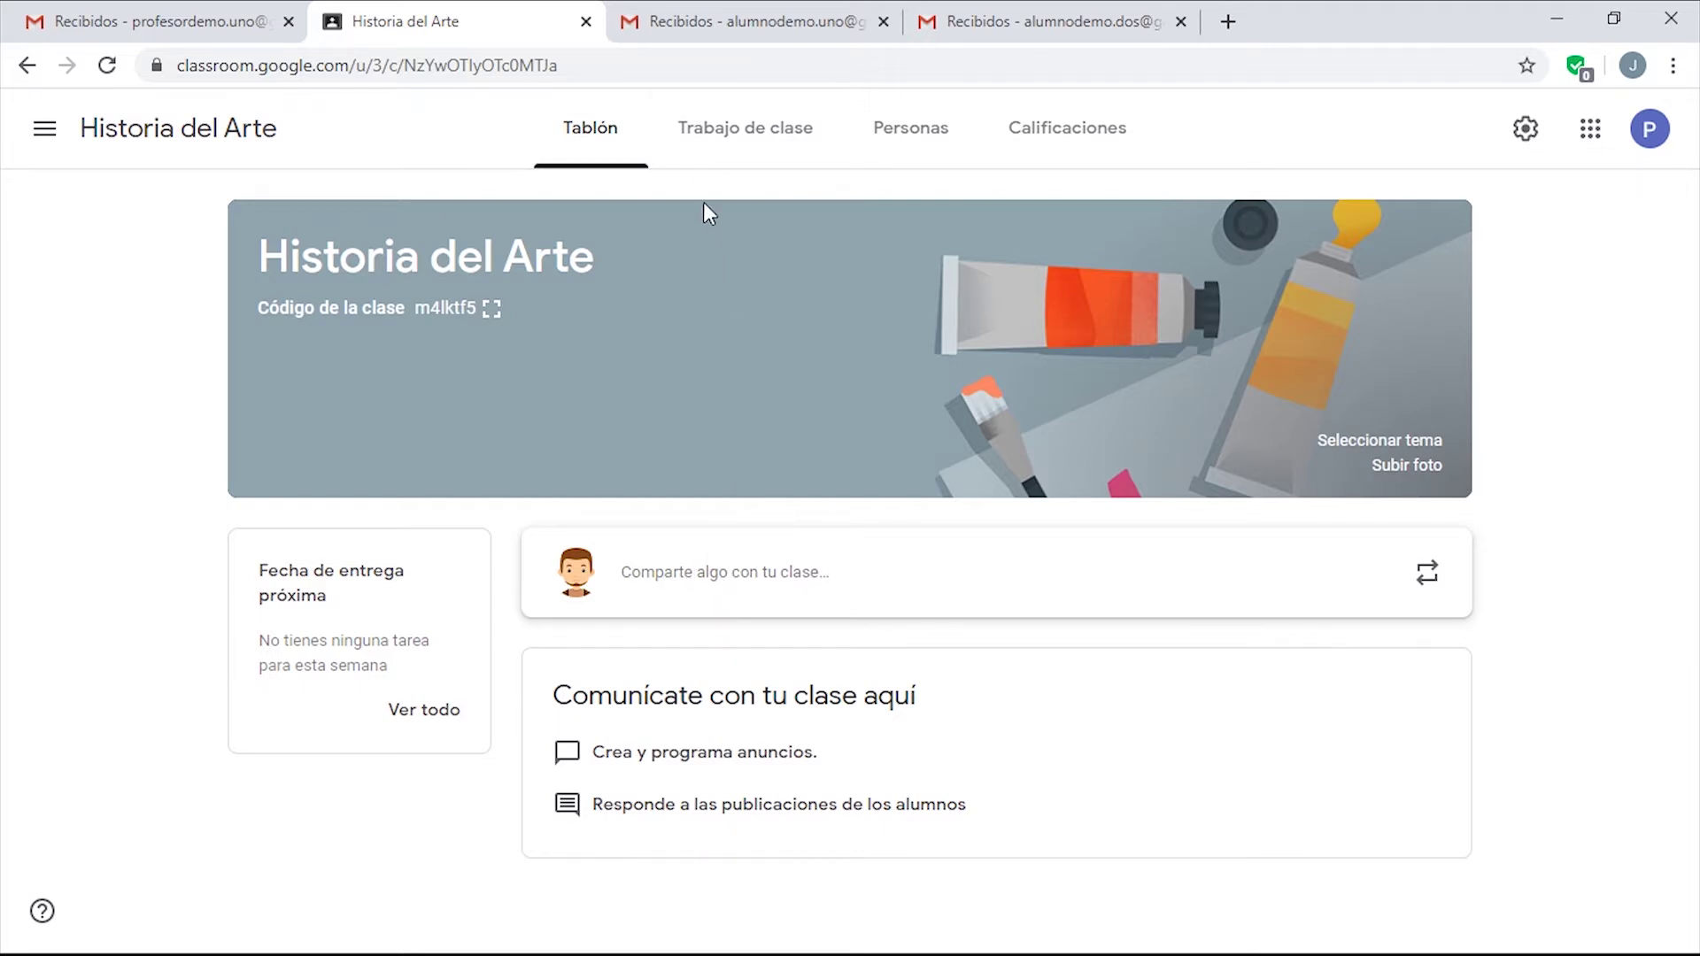
Look through Trabajo de clase, Personas and Calificaciones, ending on the Personas list.
click(721, 138)
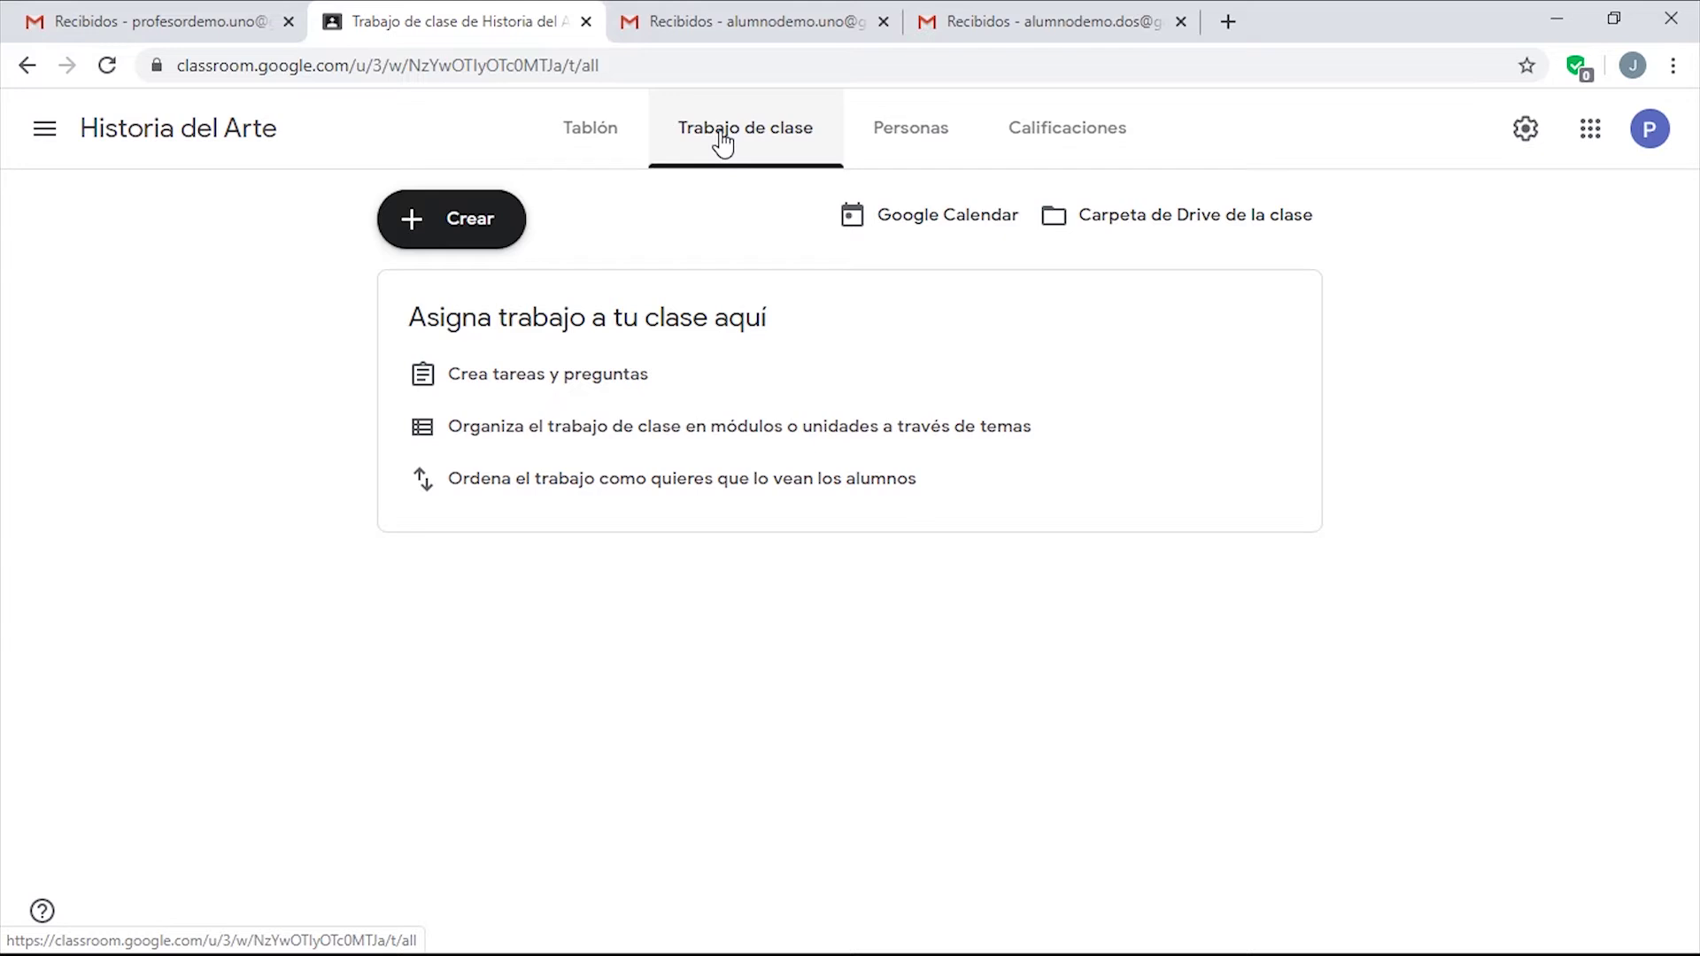
click(941, 129)
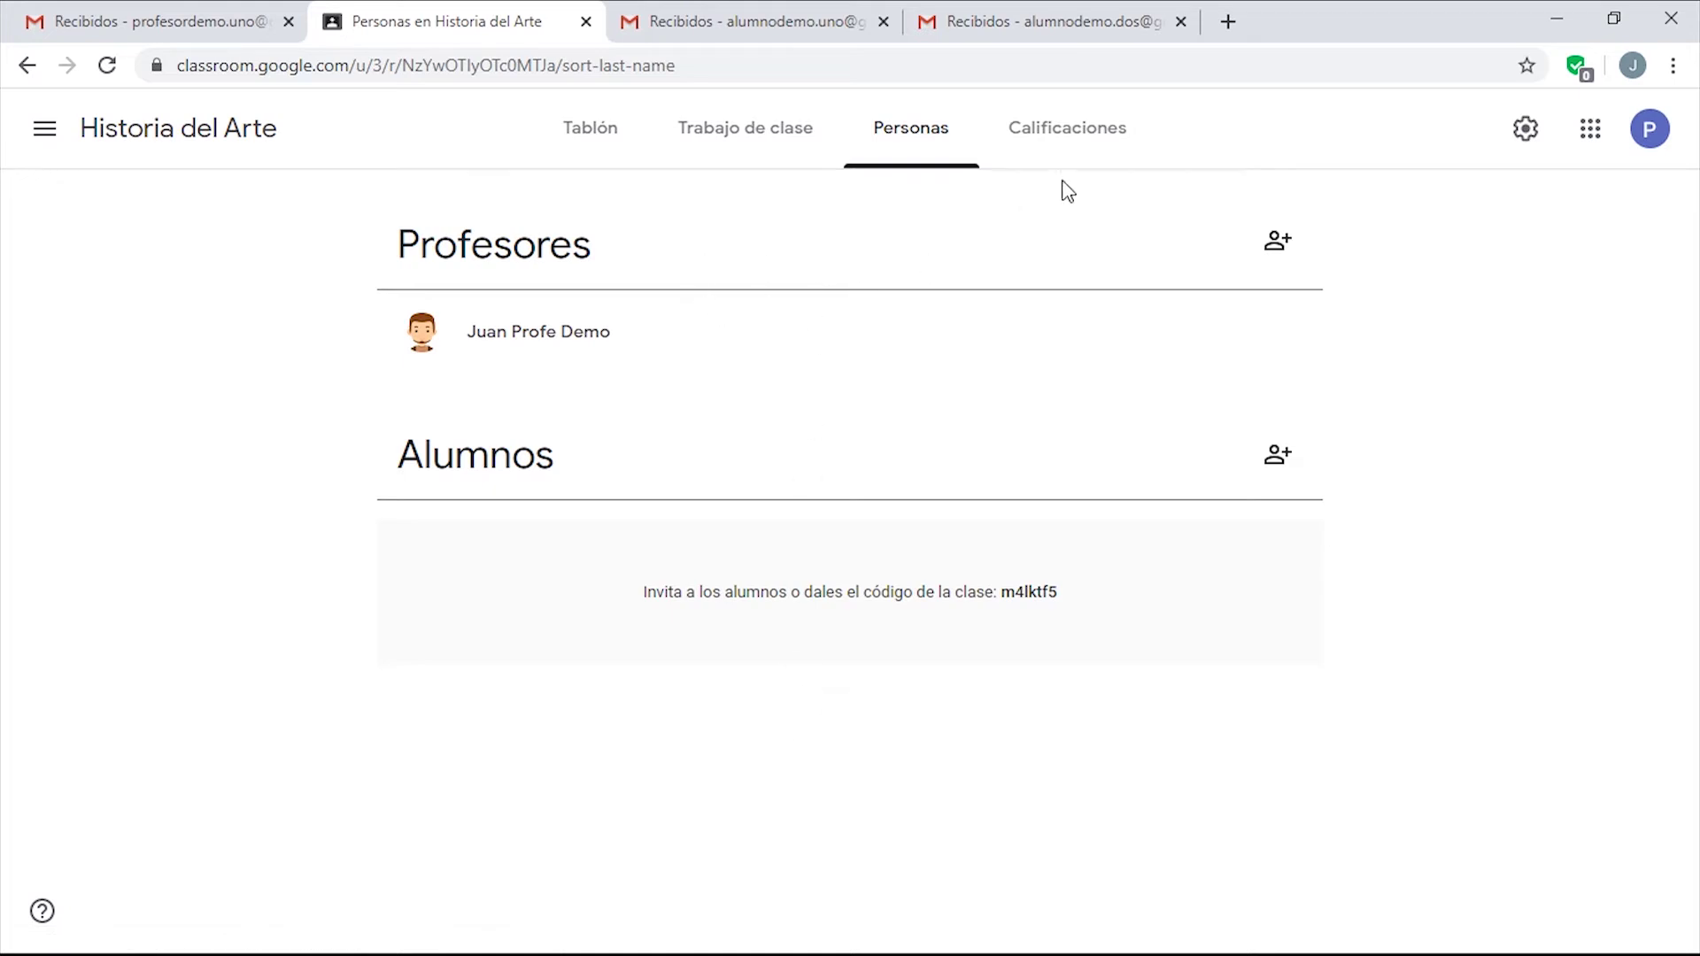
click(1077, 151)
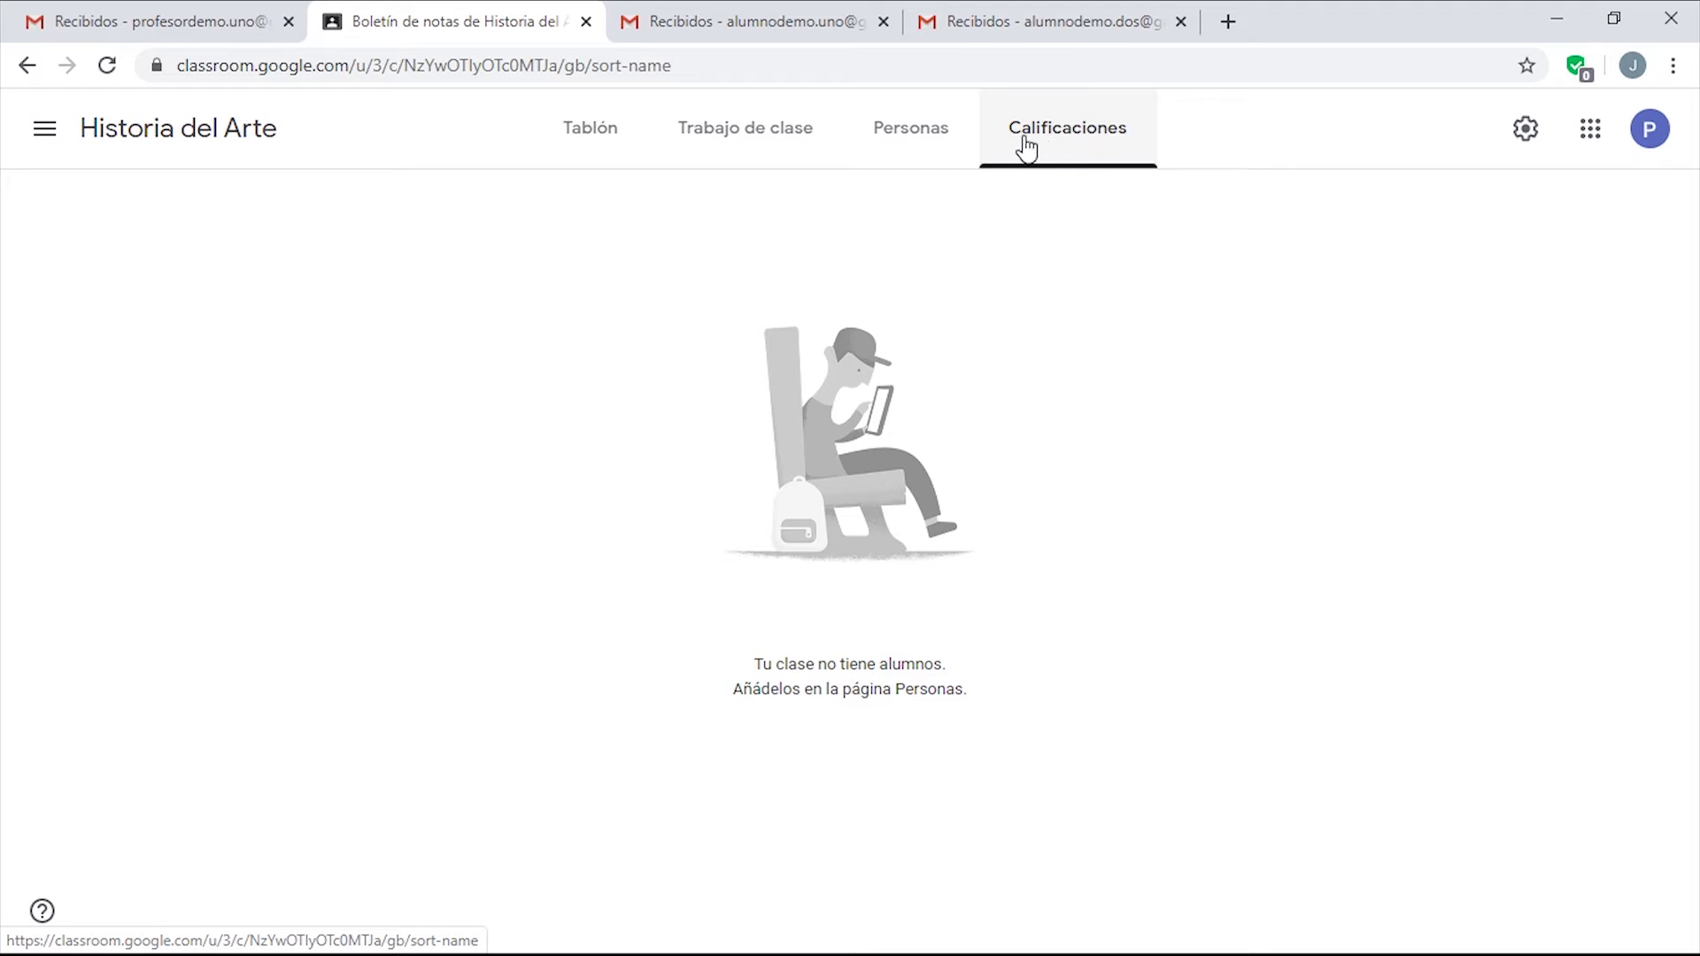
click(907, 143)
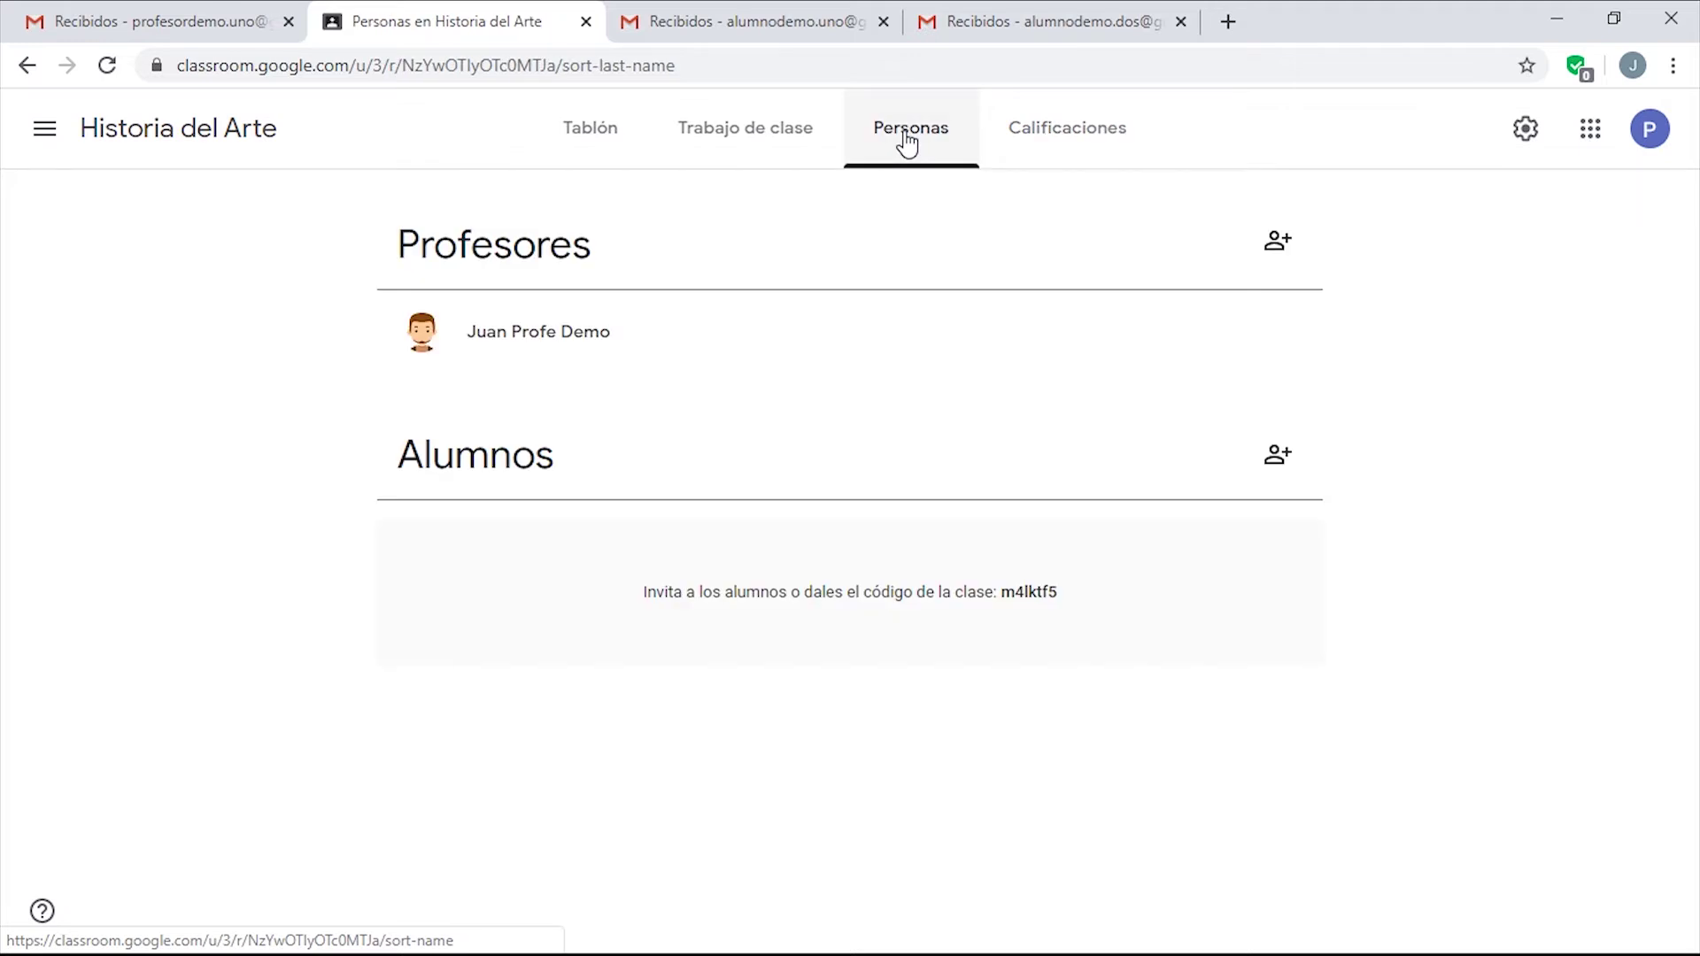
In Ajustes de clase, allow students only to comment on the stream.
click(1526, 135)
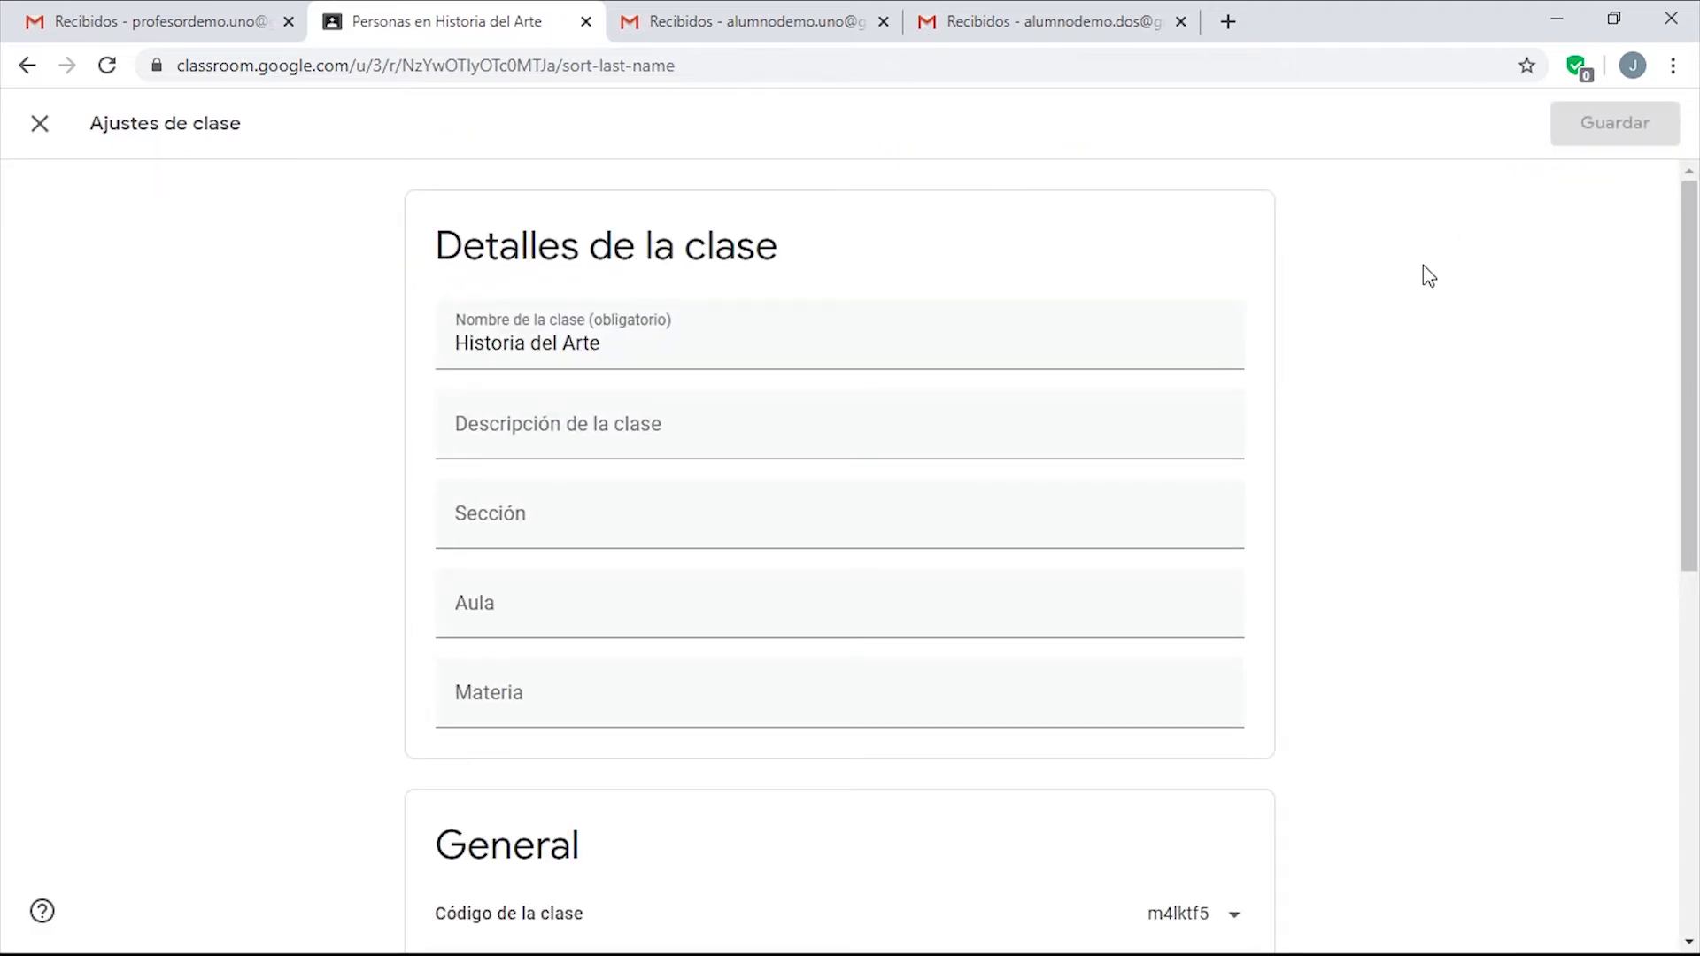
scroll(1422, 264, down, 3)
scroll(1381, 266, up, 2)
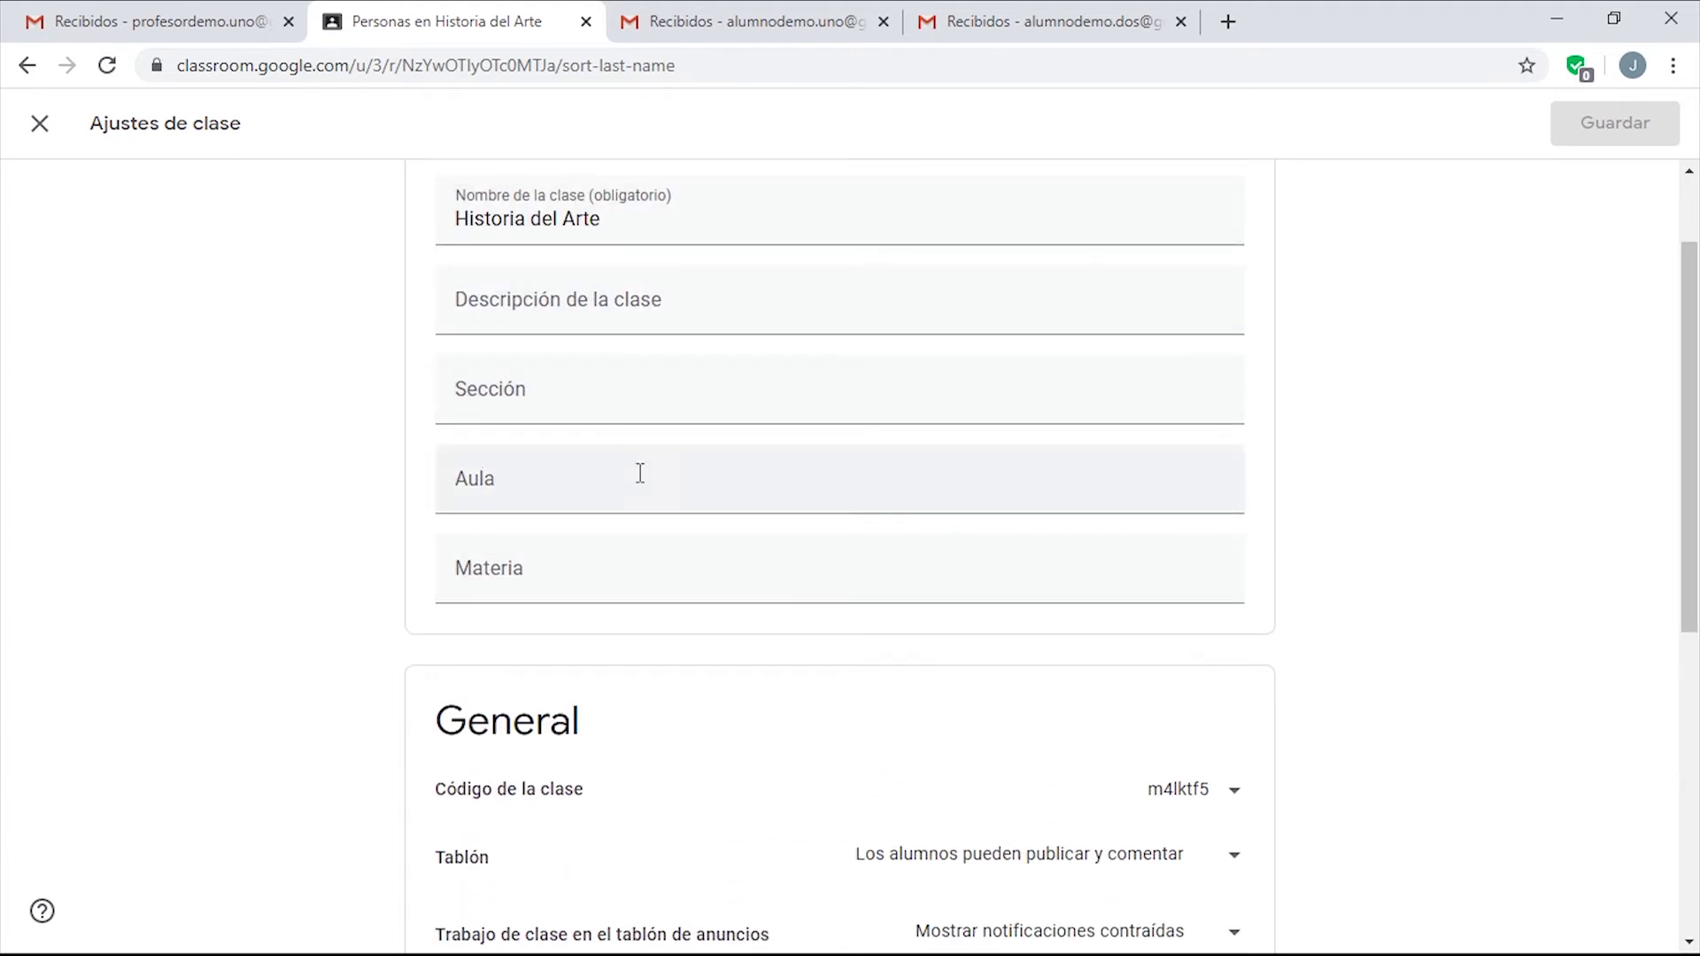
scroll(709, 490, down, 3)
scroll(709, 478, down, 3)
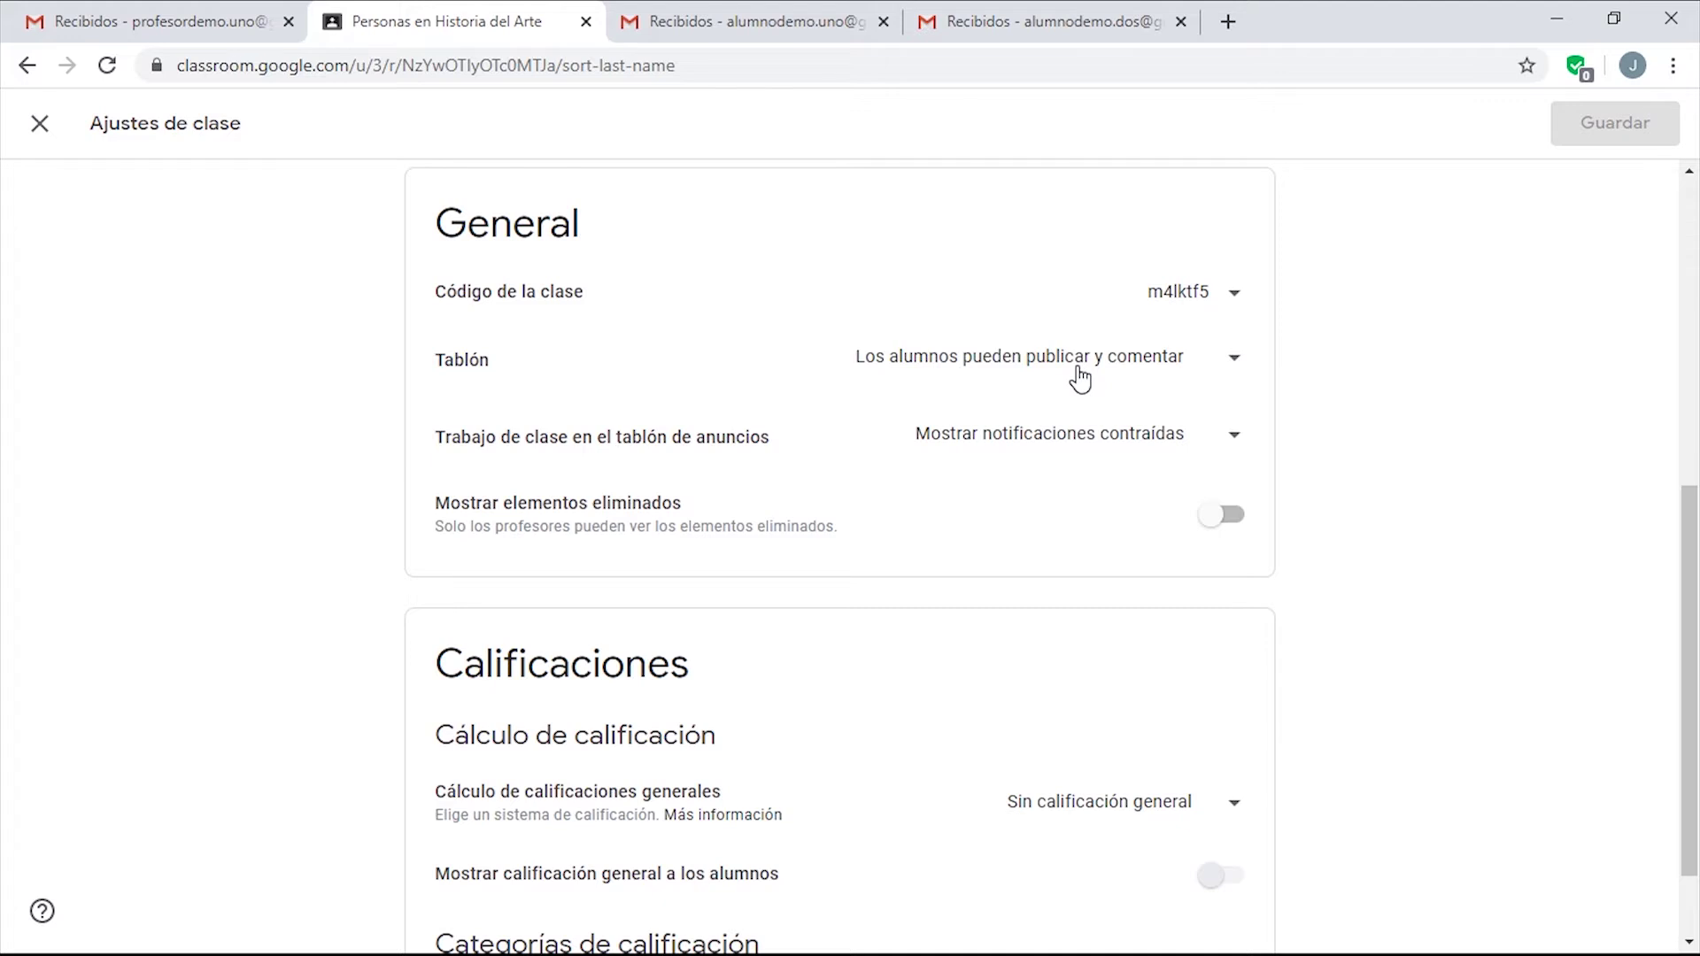
click(1173, 364)
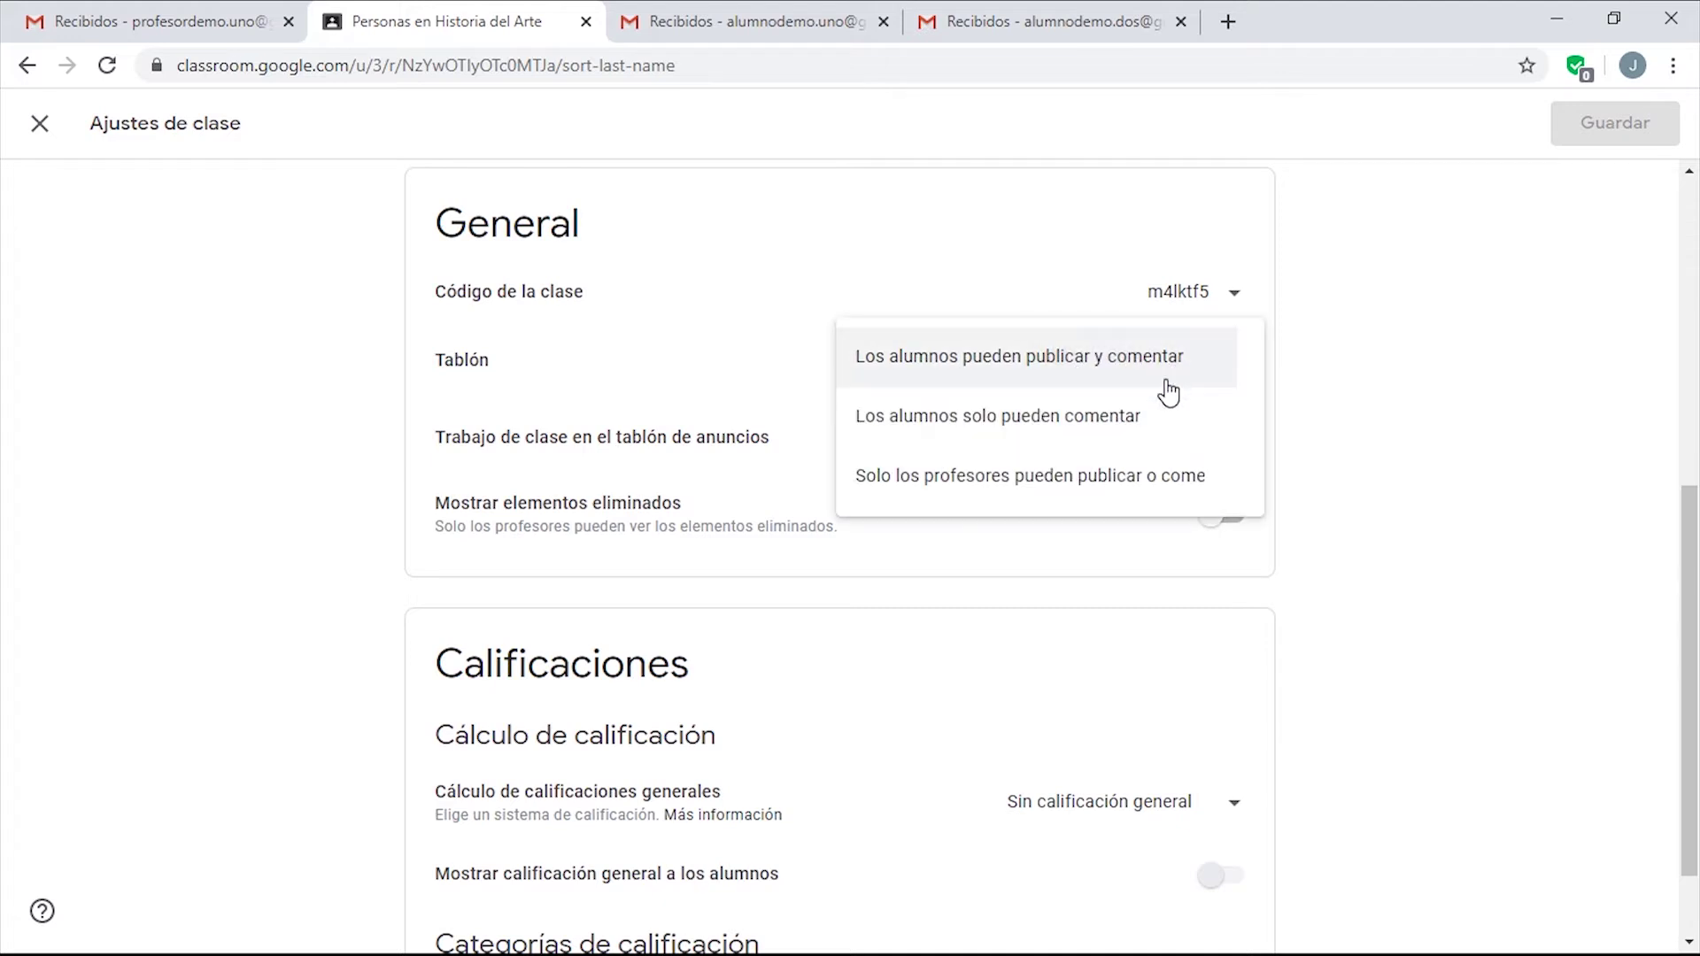
click(1146, 447)
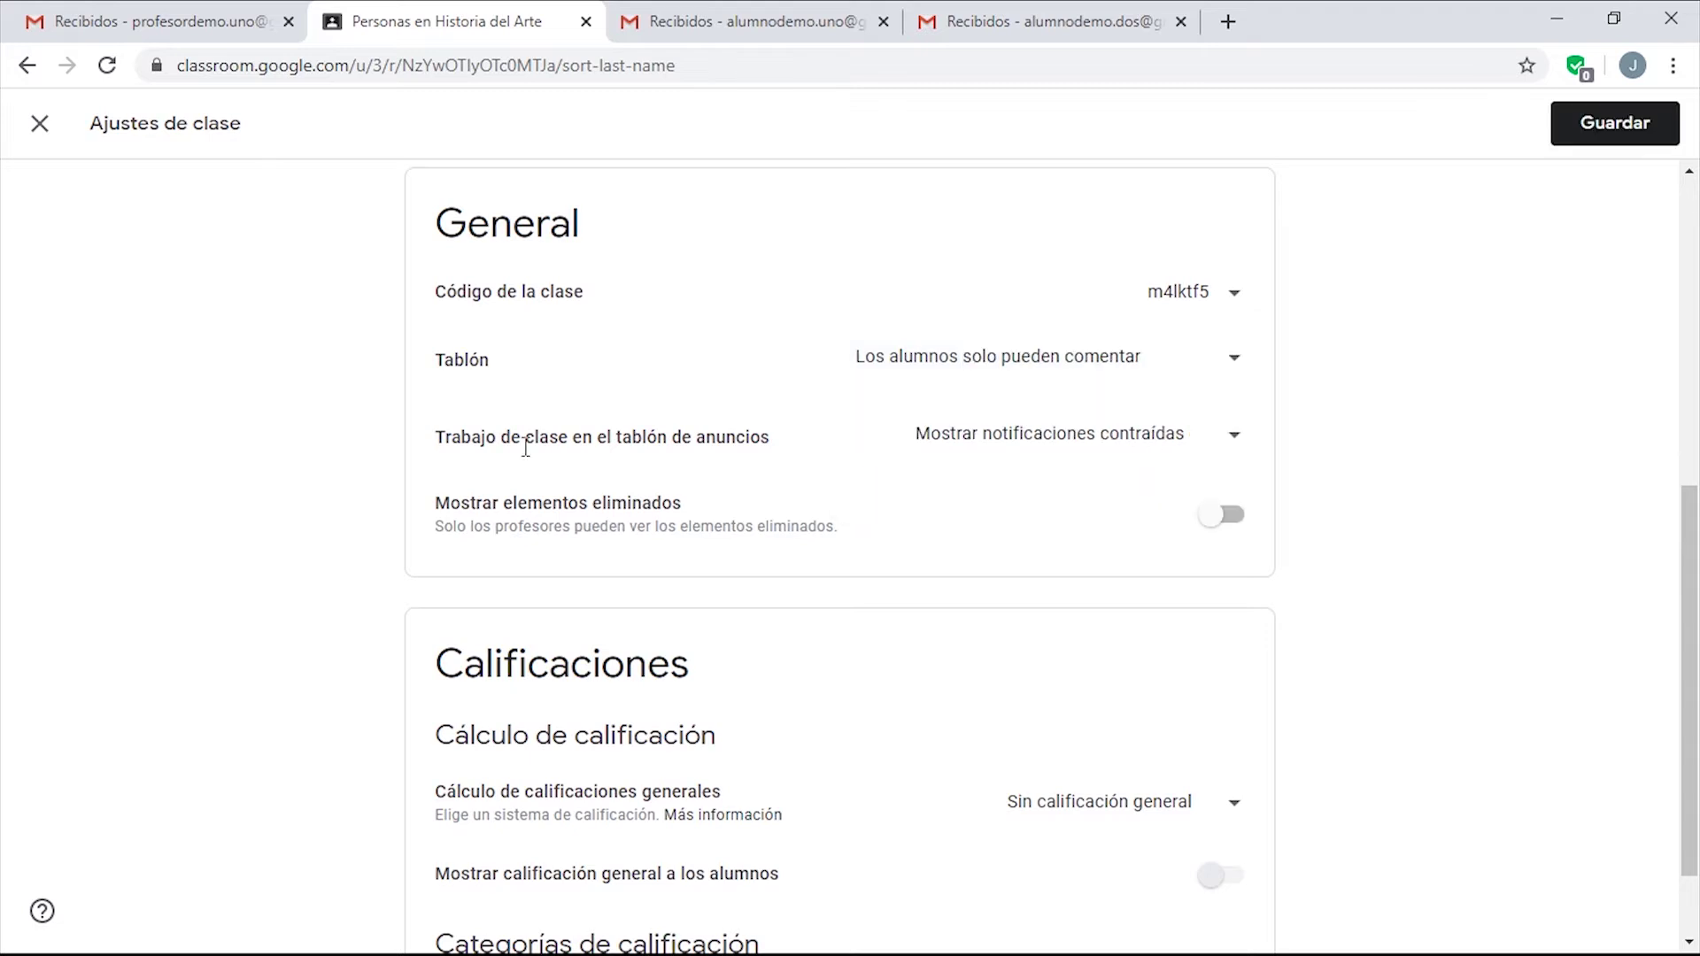
Set classwork on the stream to 'Mostrar archivos adjuntos y detalles' and save the settings.
scroll(526, 447, down, 2)
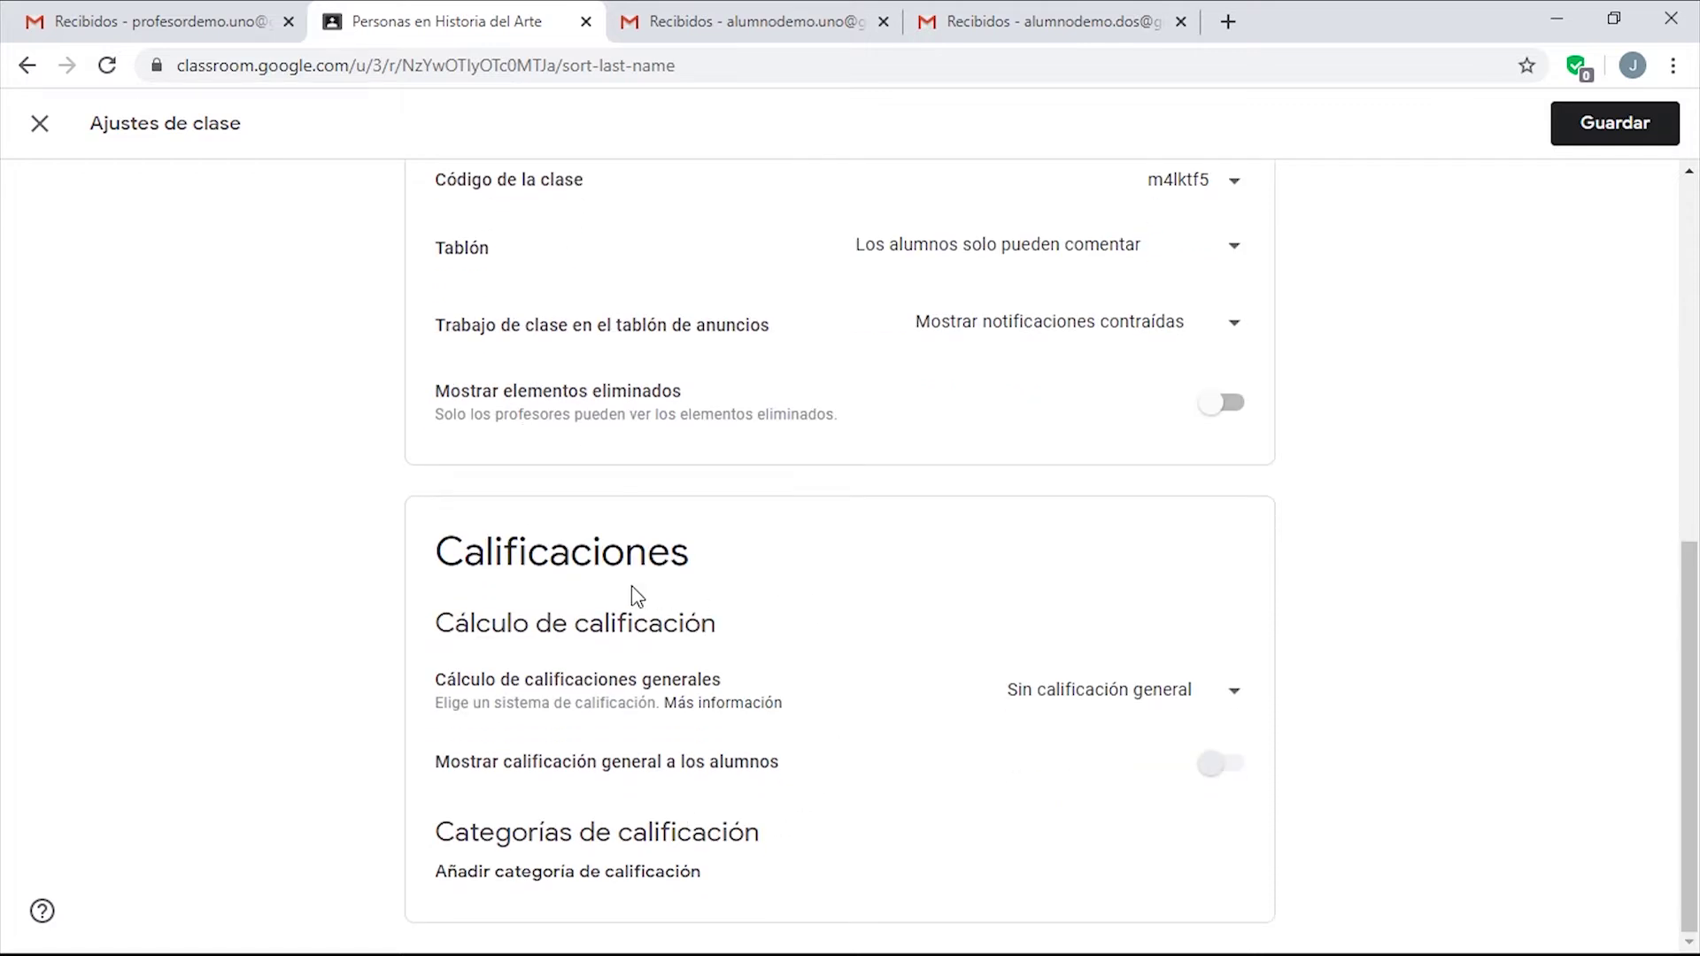
scroll(816, 596, up, 4)
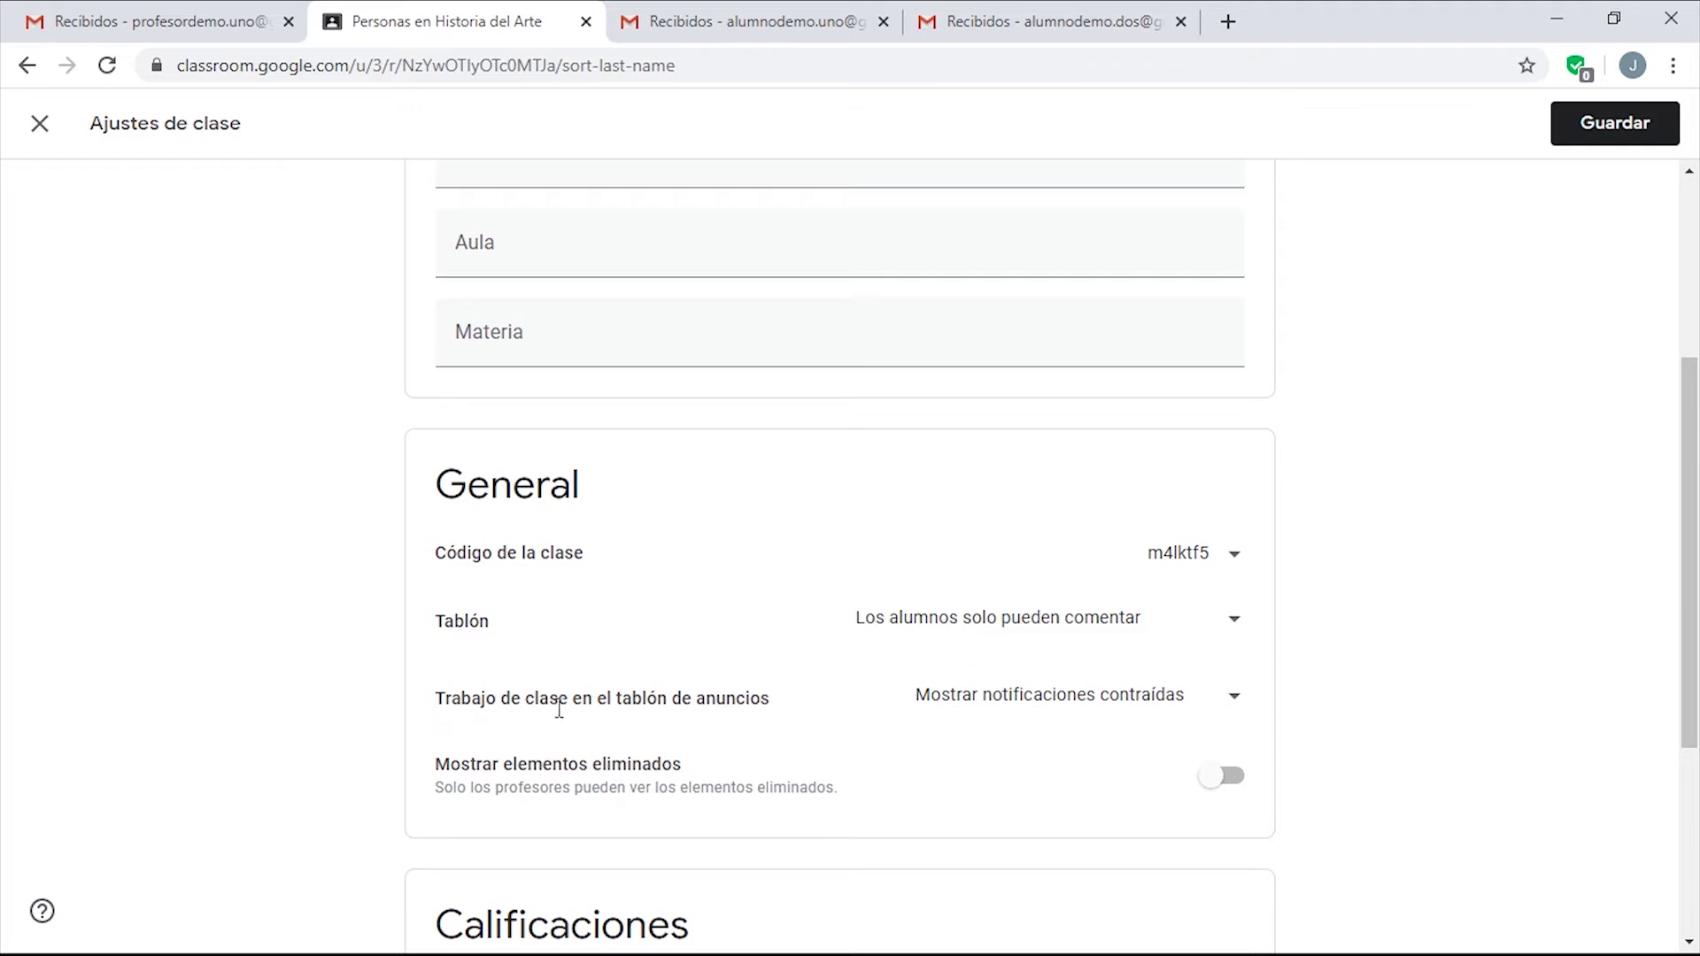
click(1189, 709)
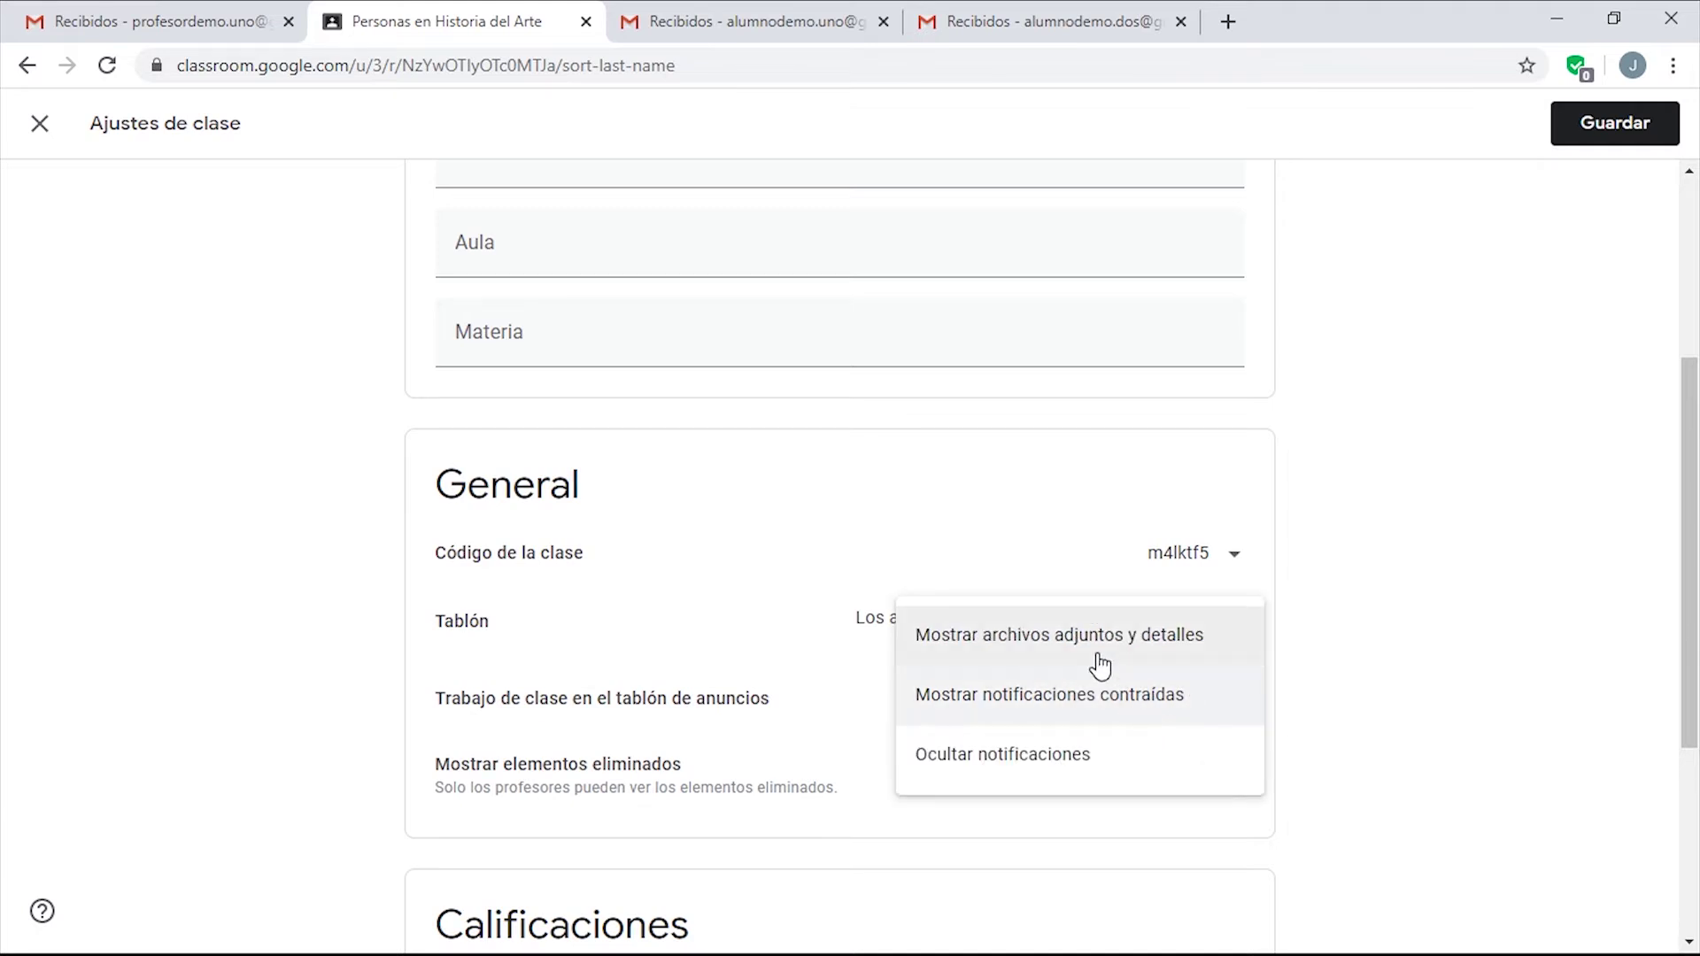
click(1095, 653)
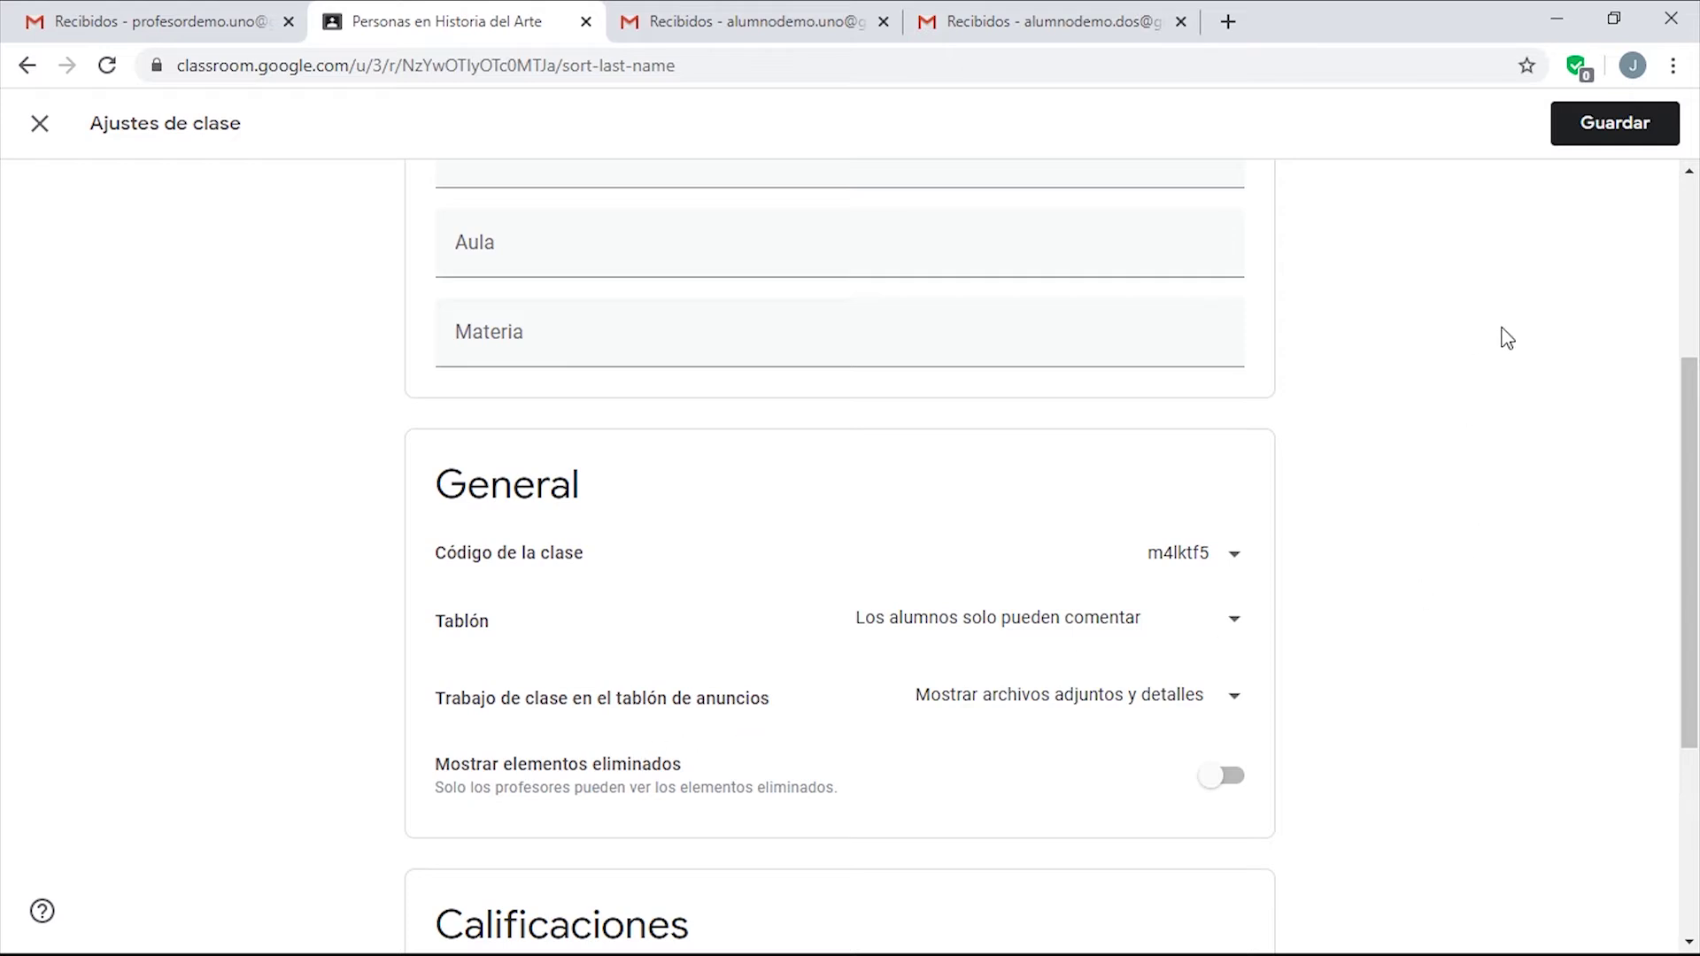
scroll(1498, 334, up, 4)
click(1608, 122)
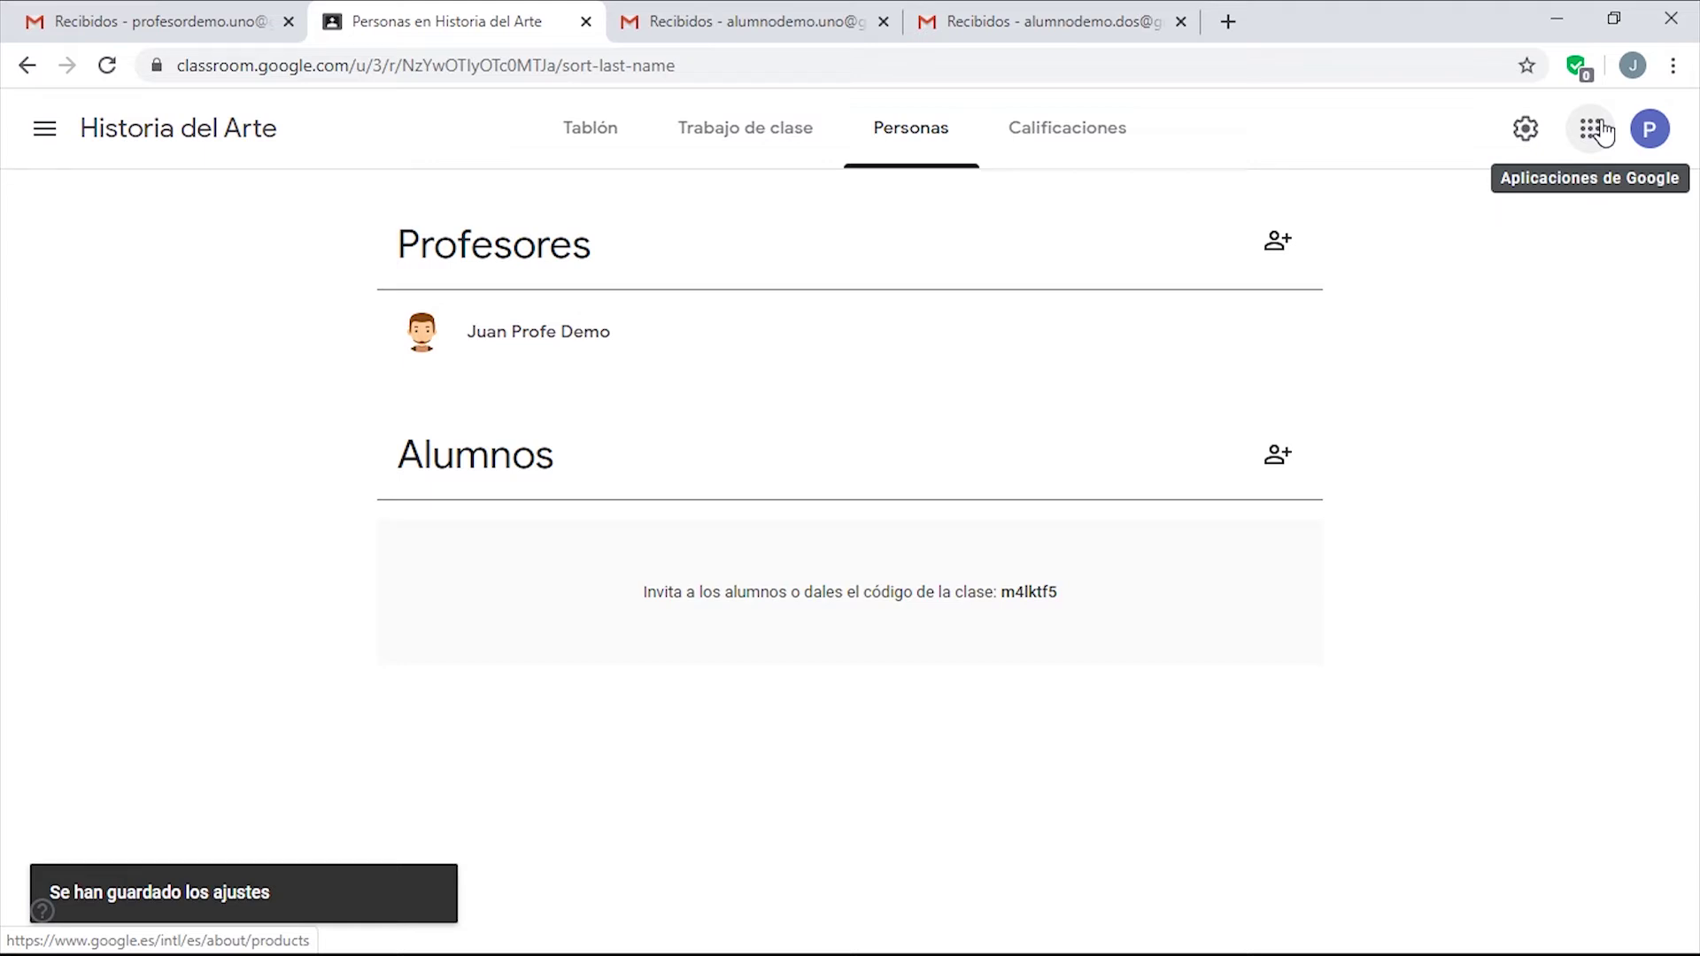
Invite the student by their e-mail address, then switch to that student's Gmail tab.
click(1278, 459)
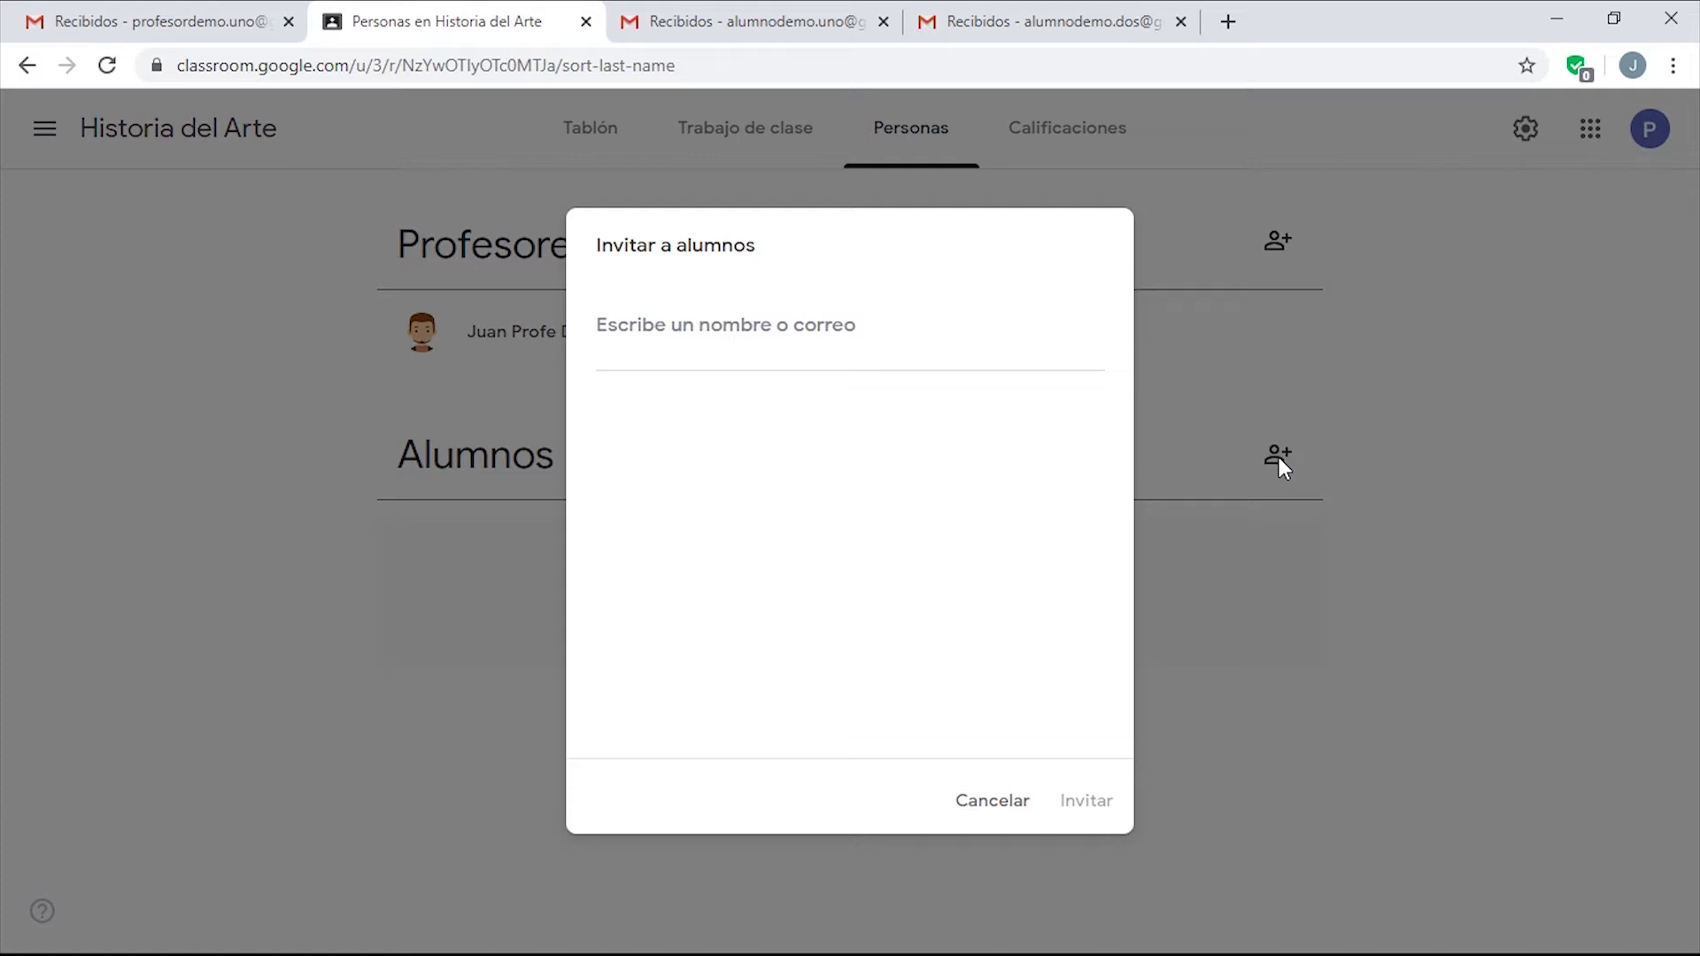
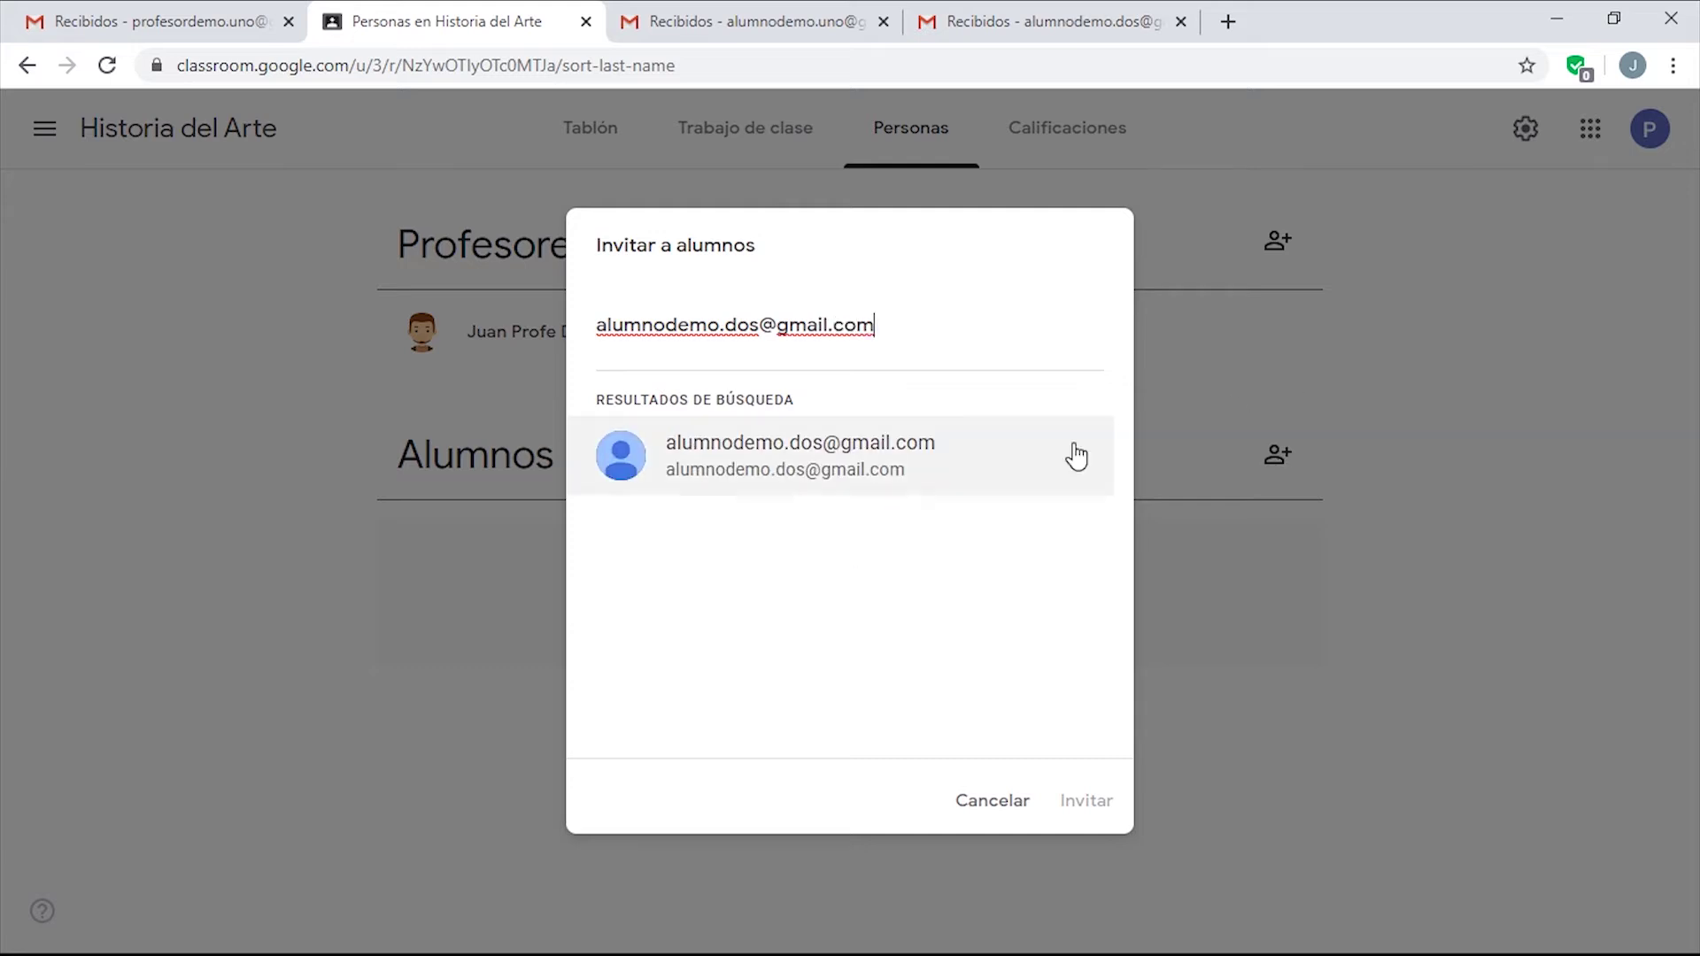
click(957, 456)
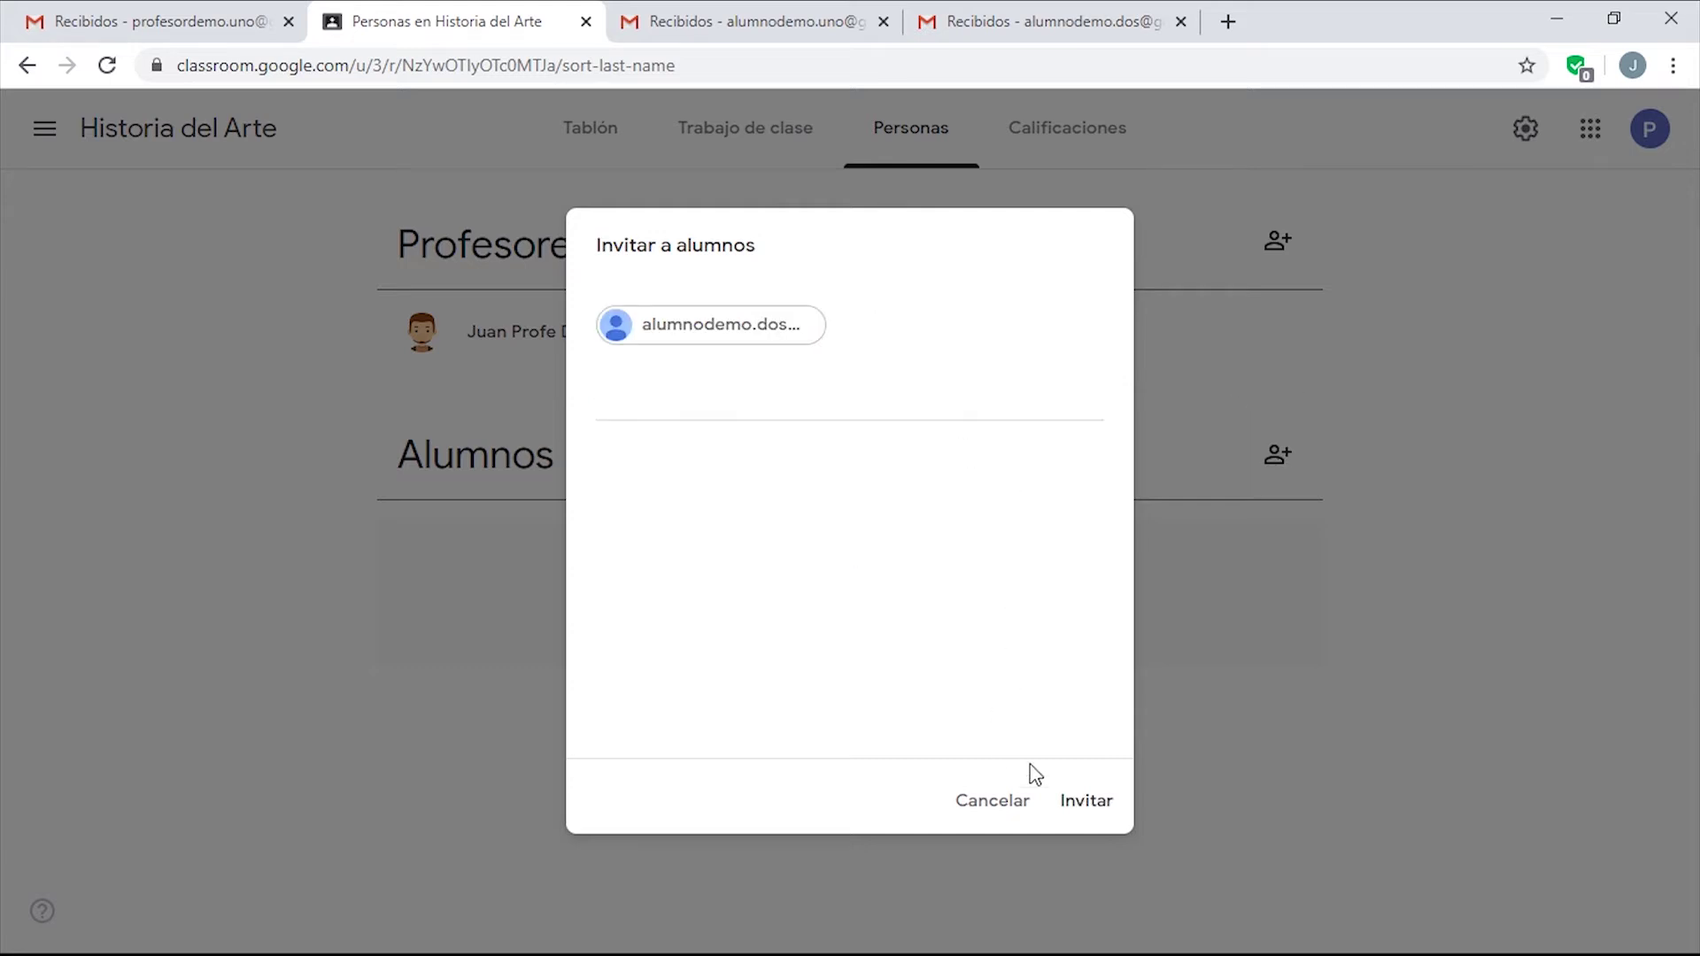
click(1092, 809)
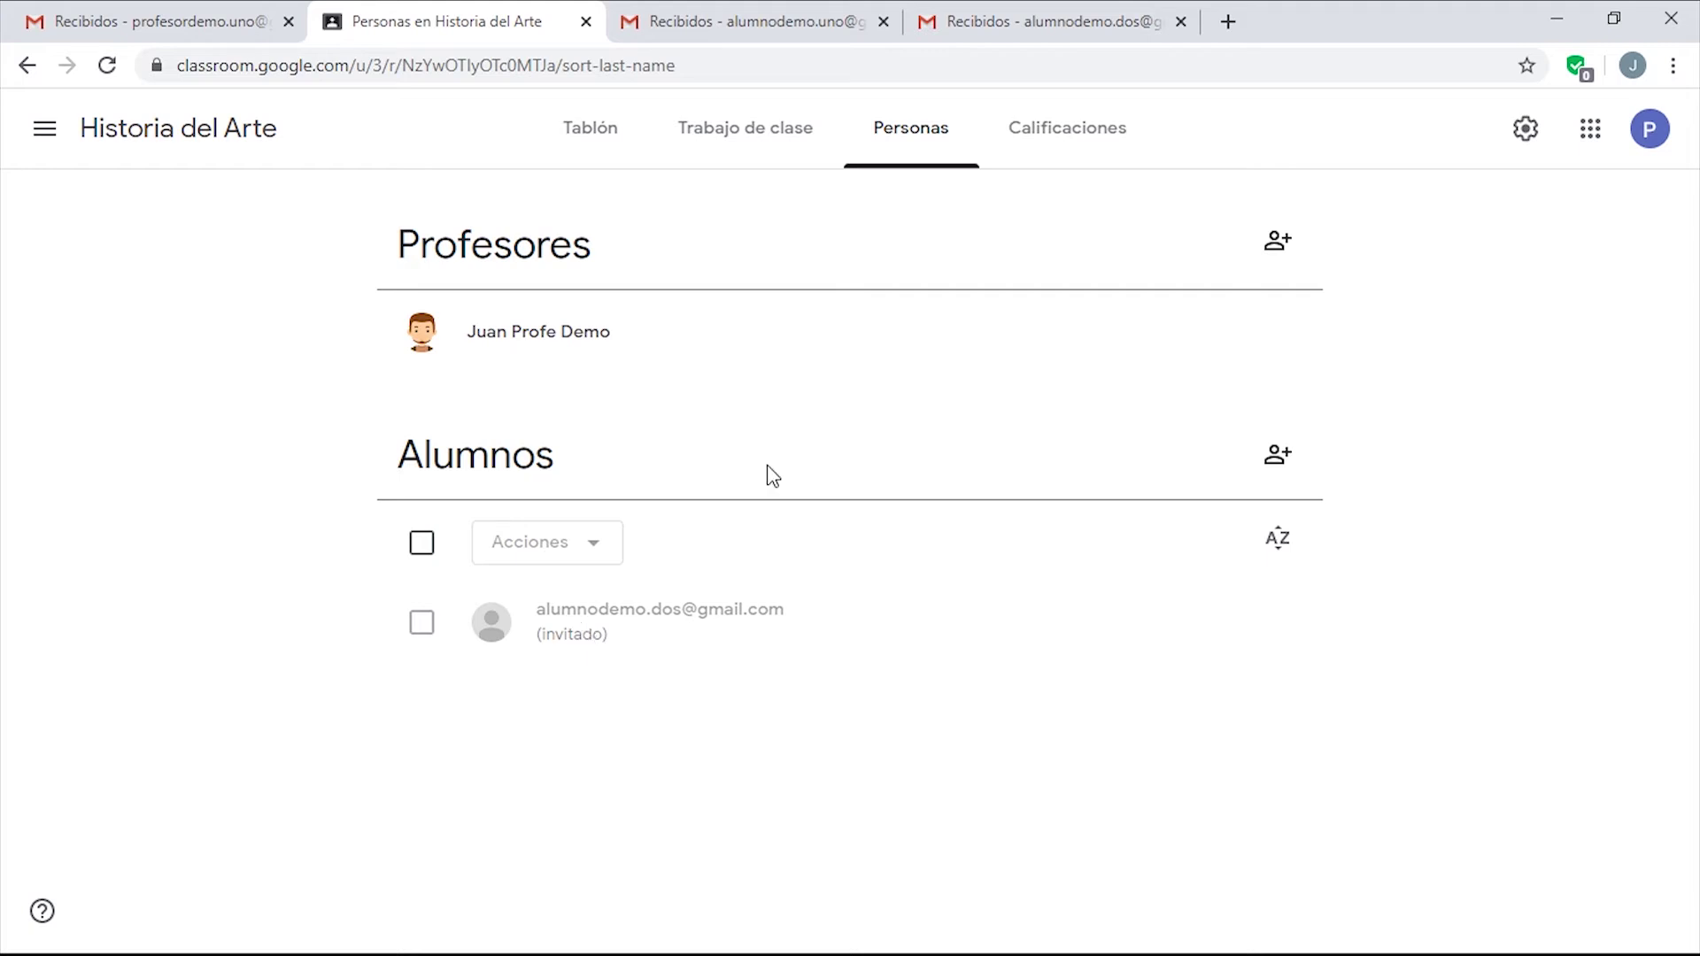
click(1046, 30)
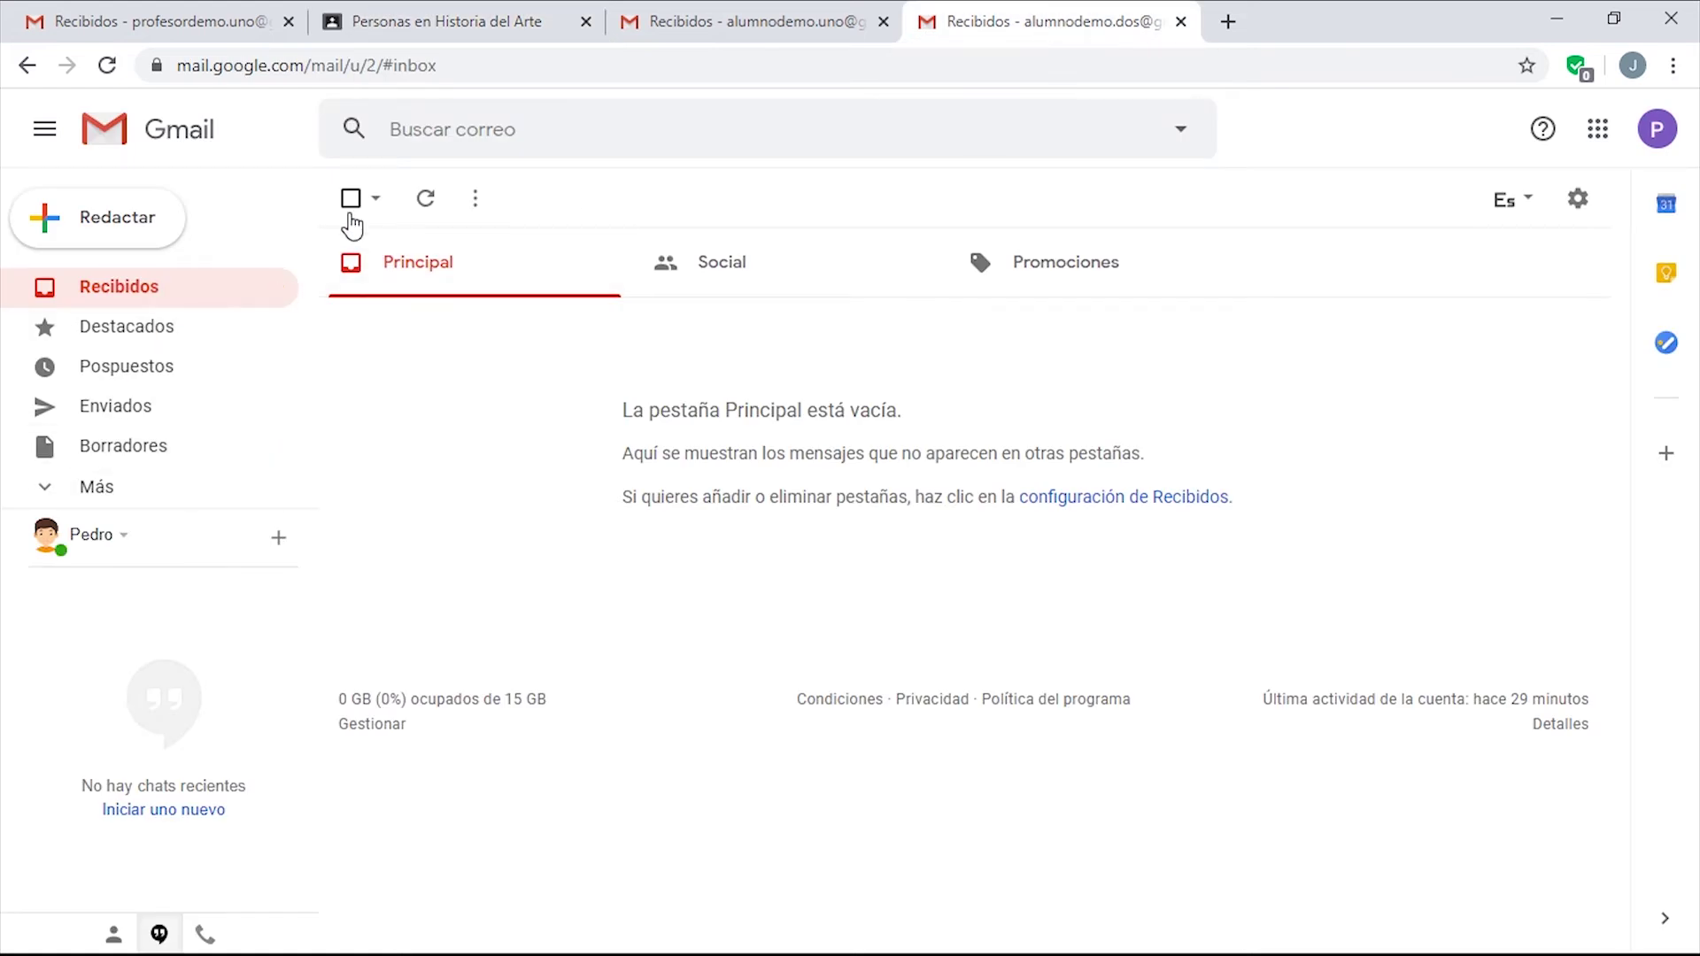
Refresh the inbox, open the 'Invitación a la clase' email and join via UNIRSE twice.
click(426, 200)
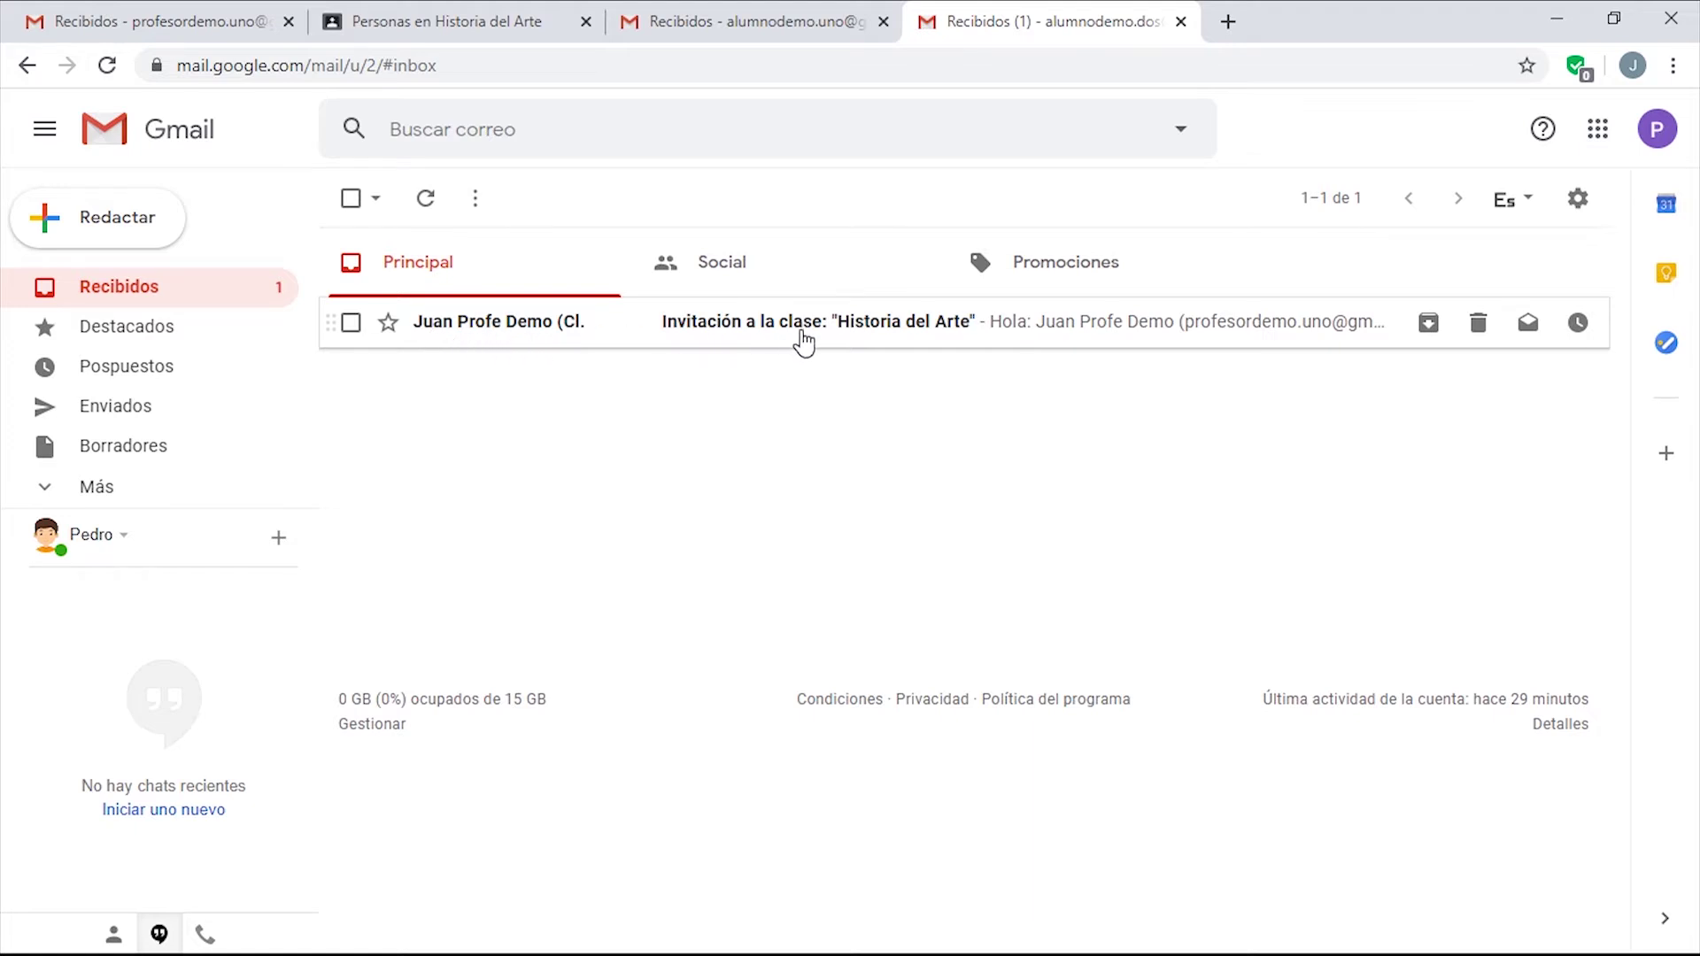
click(921, 336)
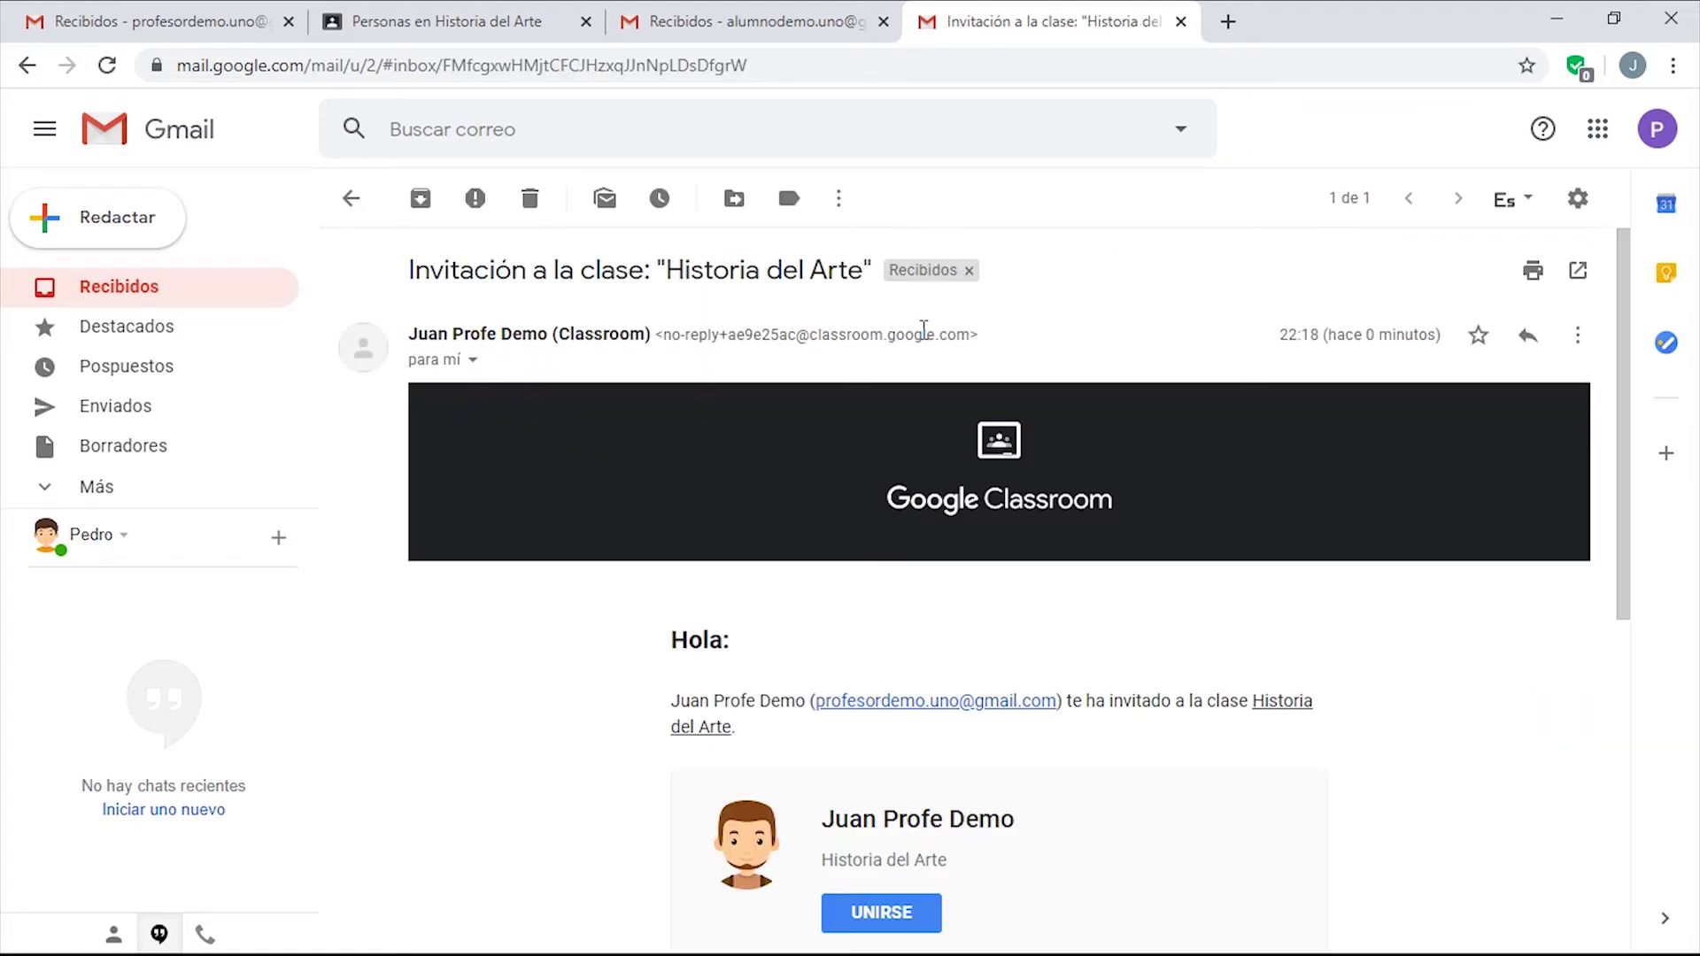
scroll(704, 587, down, 3)
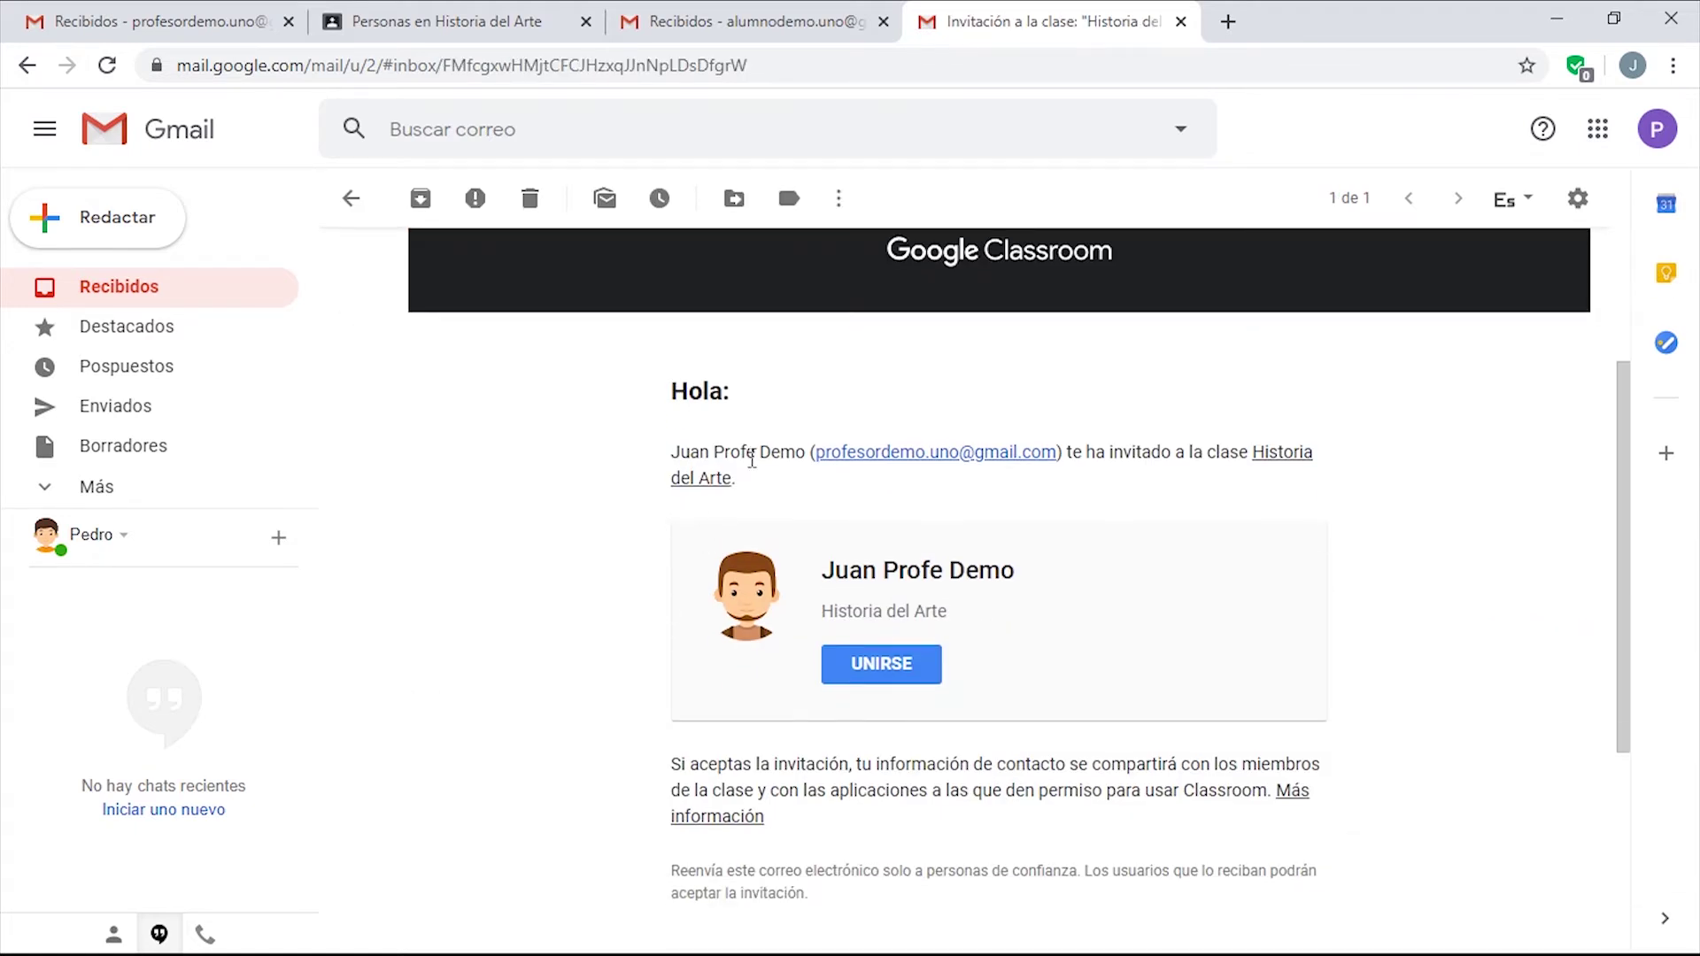
scroll(1060, 593, down, 2)
scroll(943, 491, up, 1)
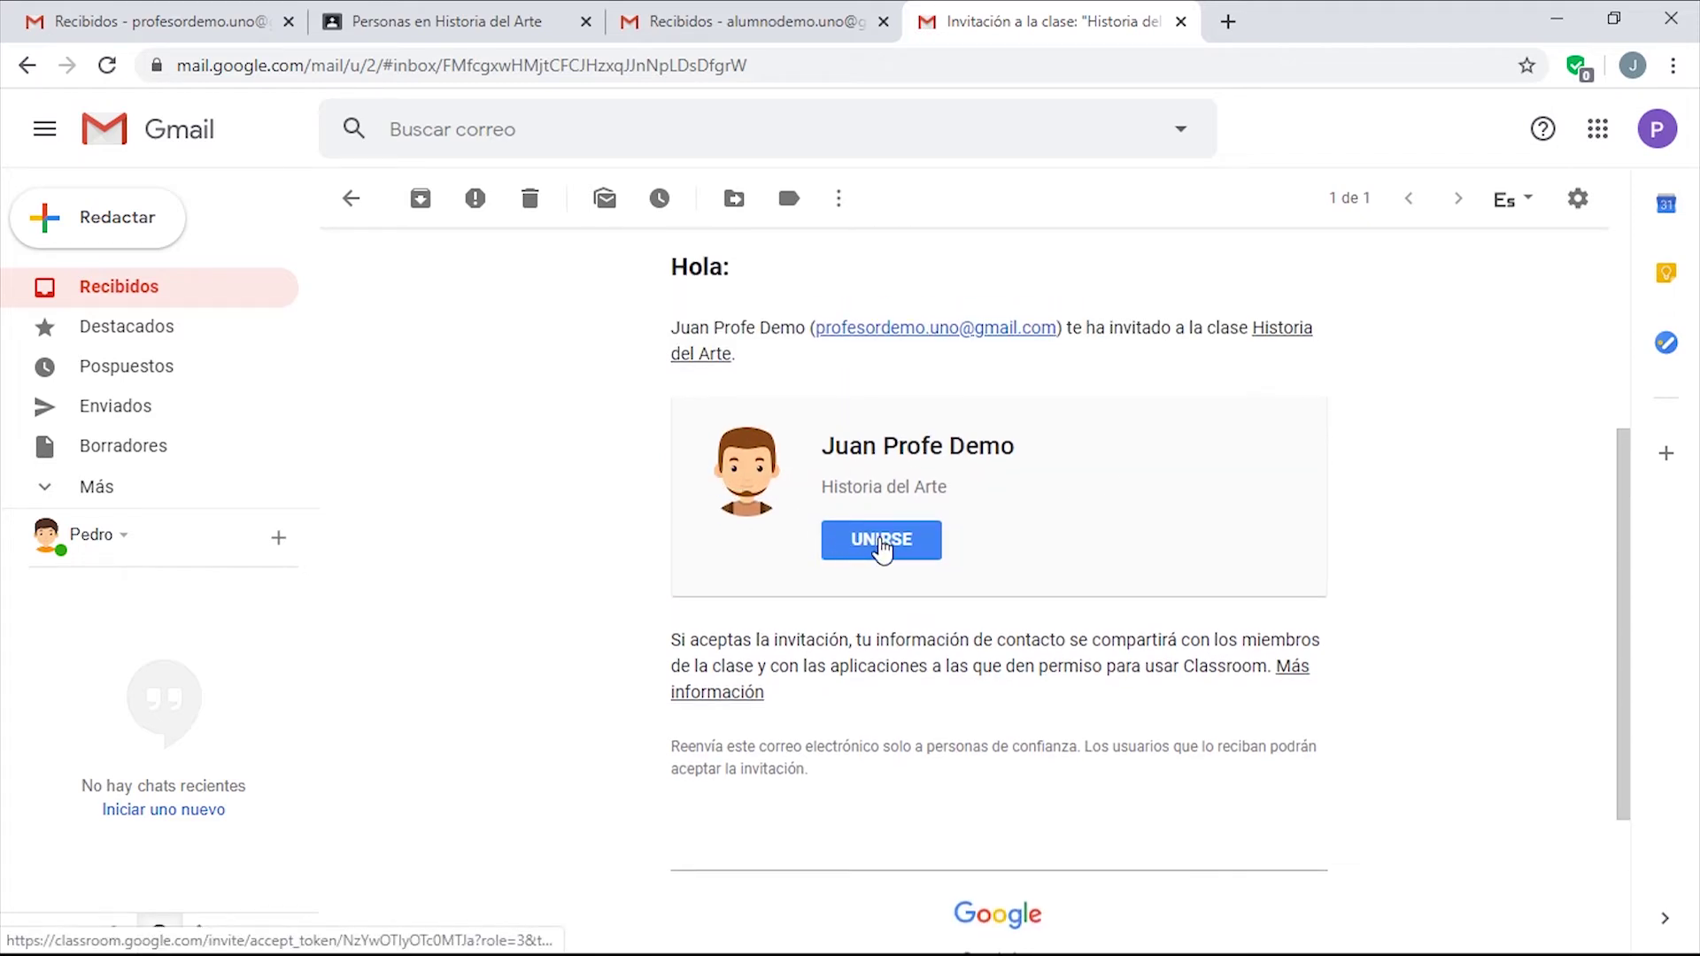
click(882, 542)
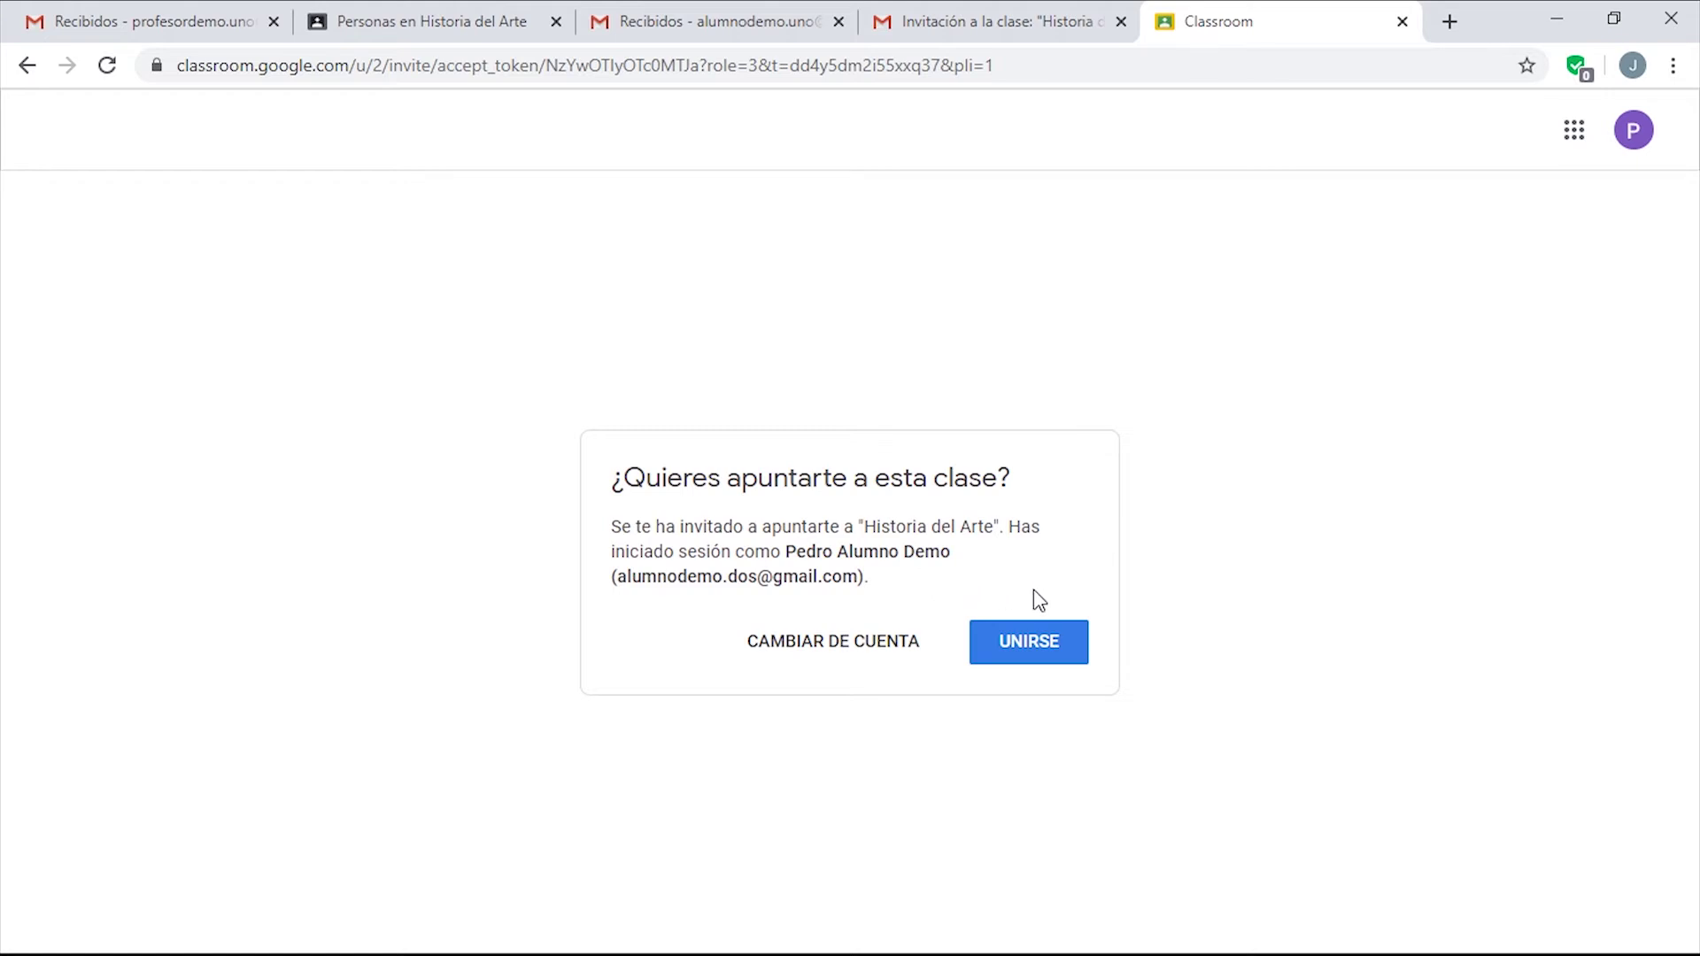
click(1018, 651)
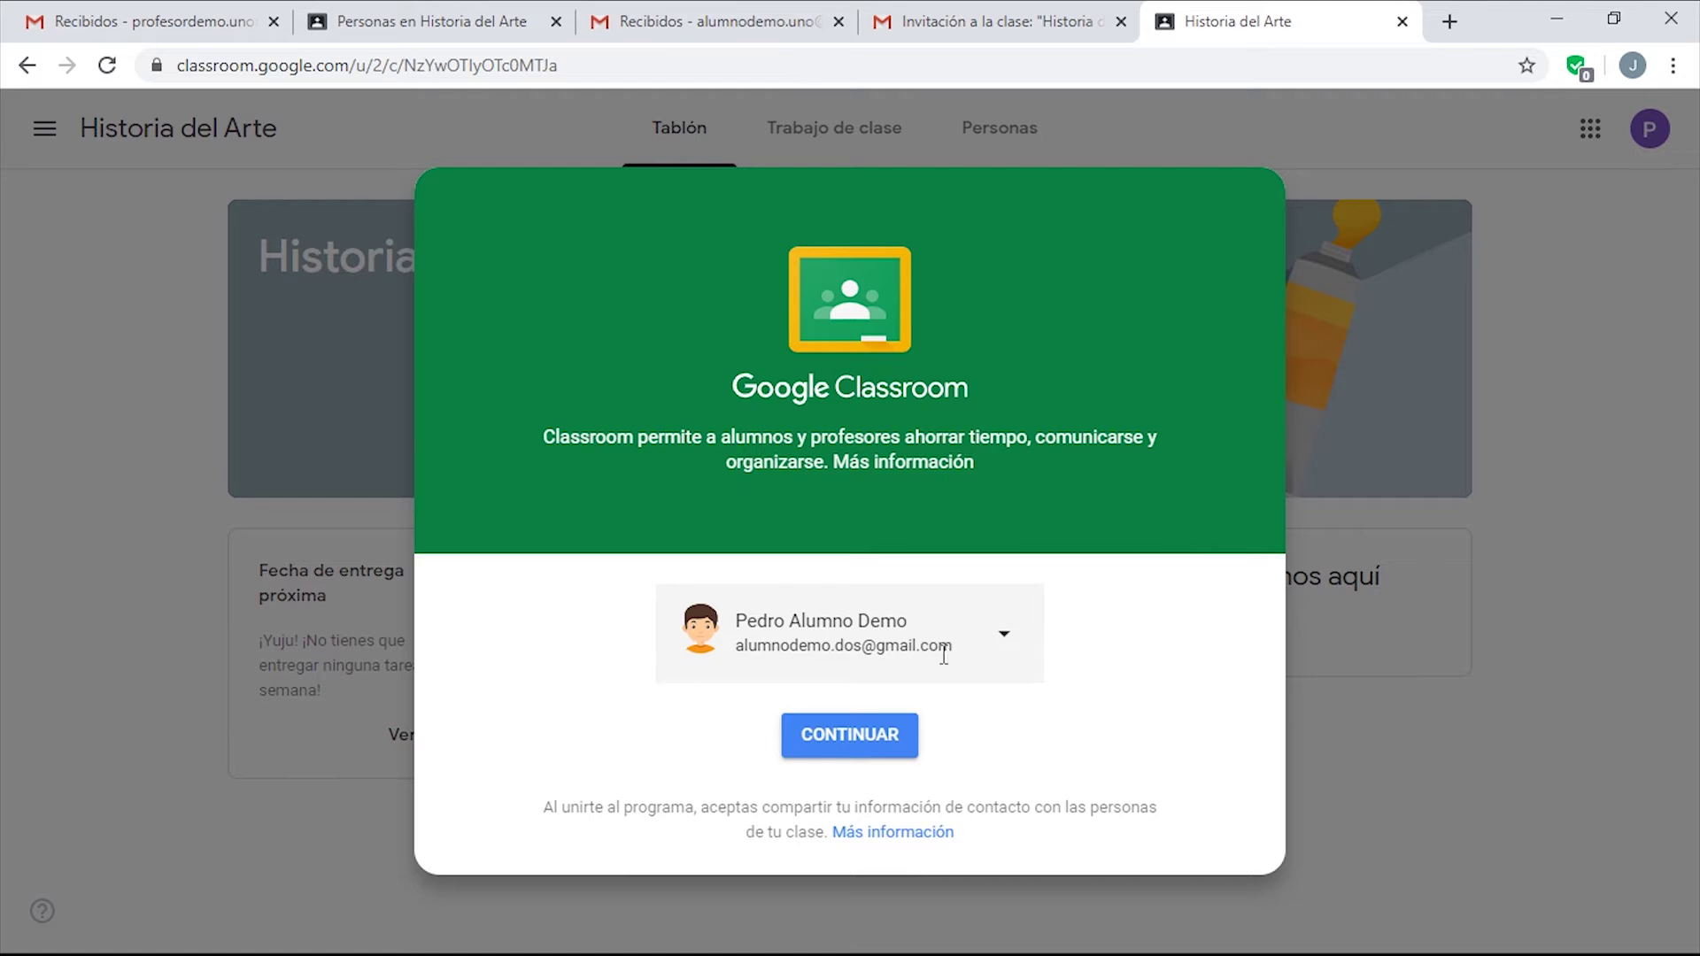
Finish joining with the student account, check the student's class stream, then return to the teacher's class.
click(837, 746)
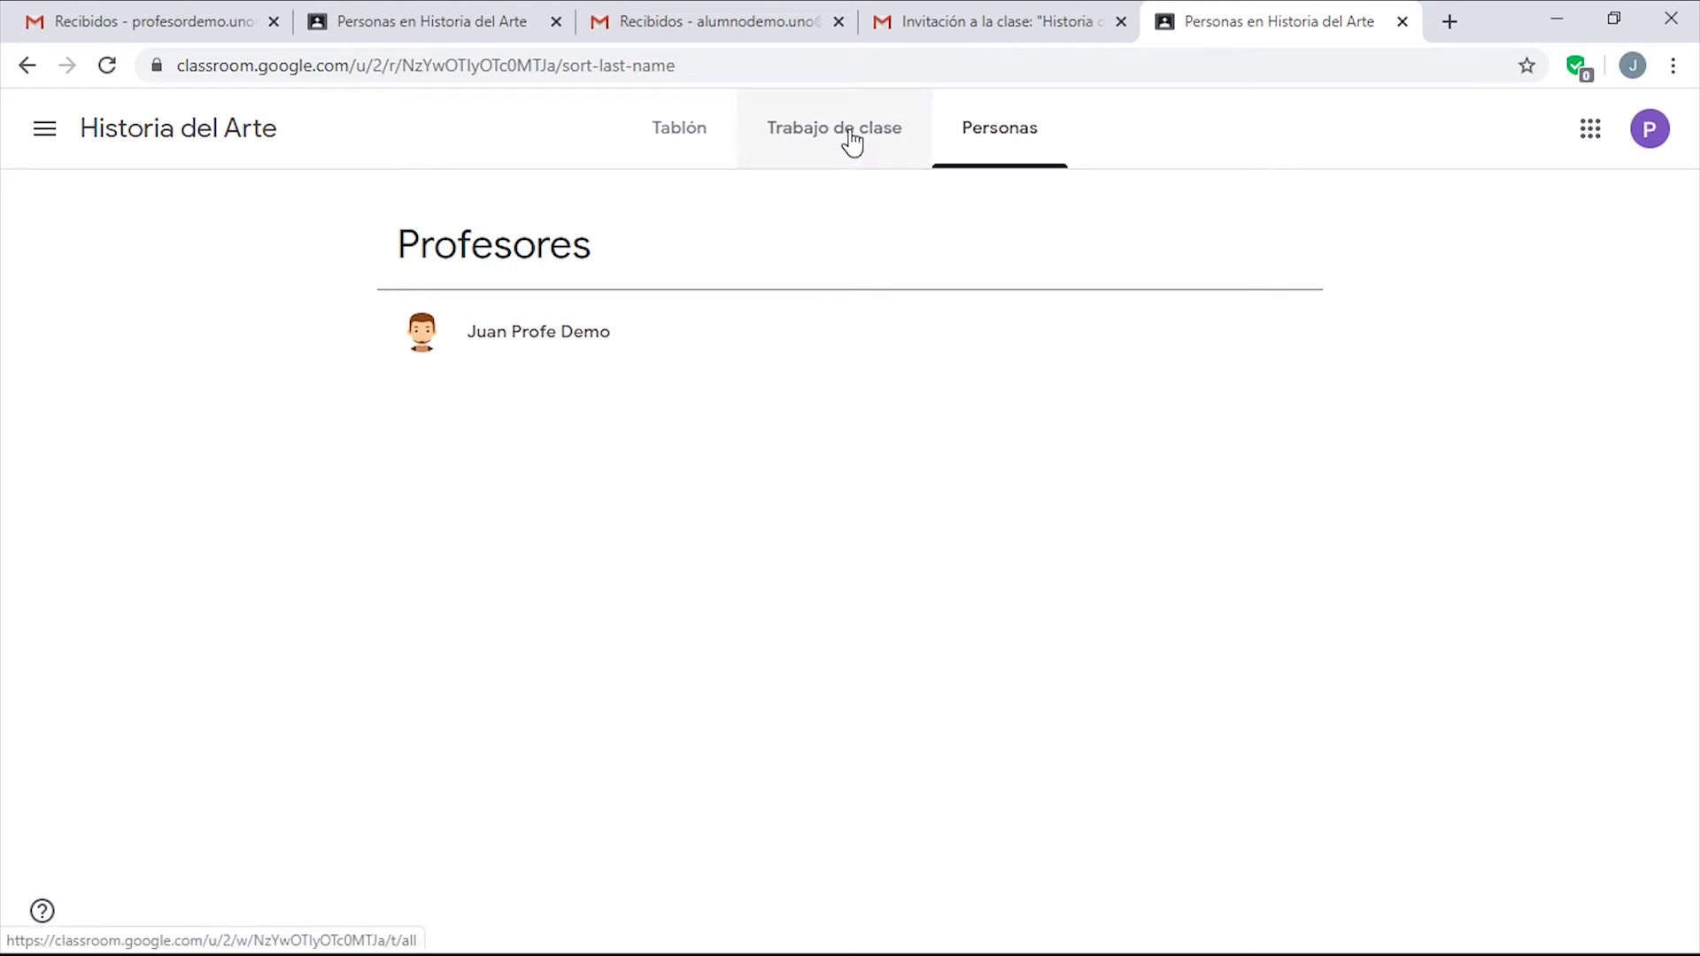
click(684, 137)
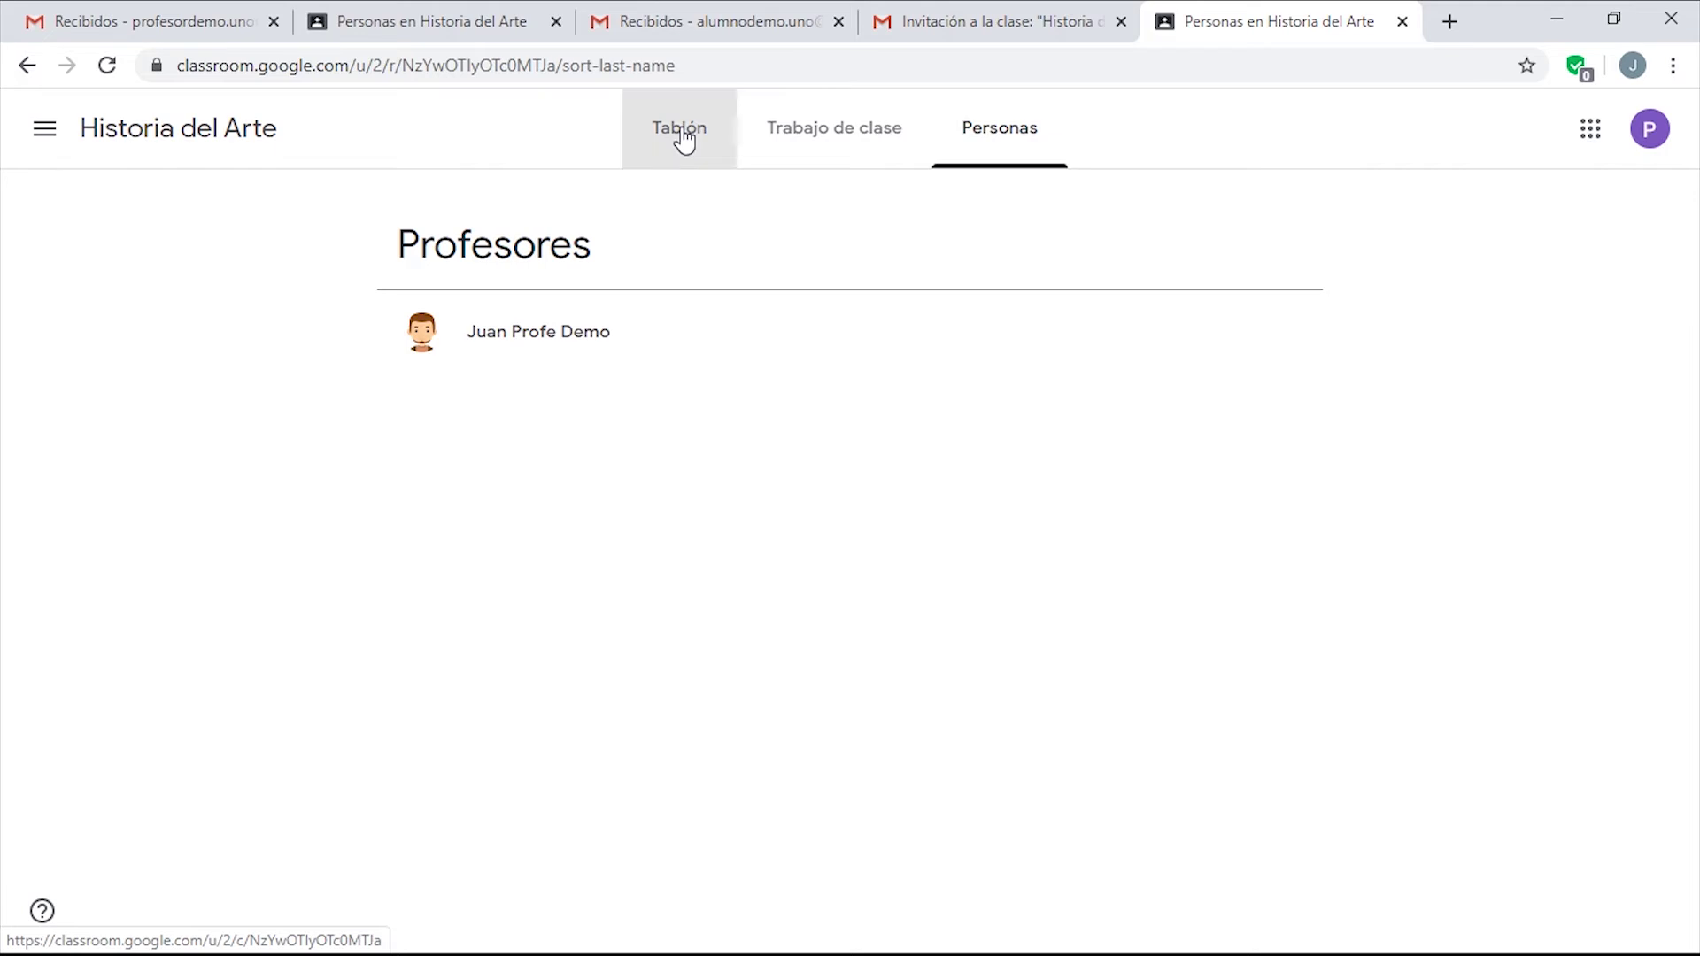
click(469, 27)
Copy the class code from the teacher's Historia del Arte stream.
click(605, 142)
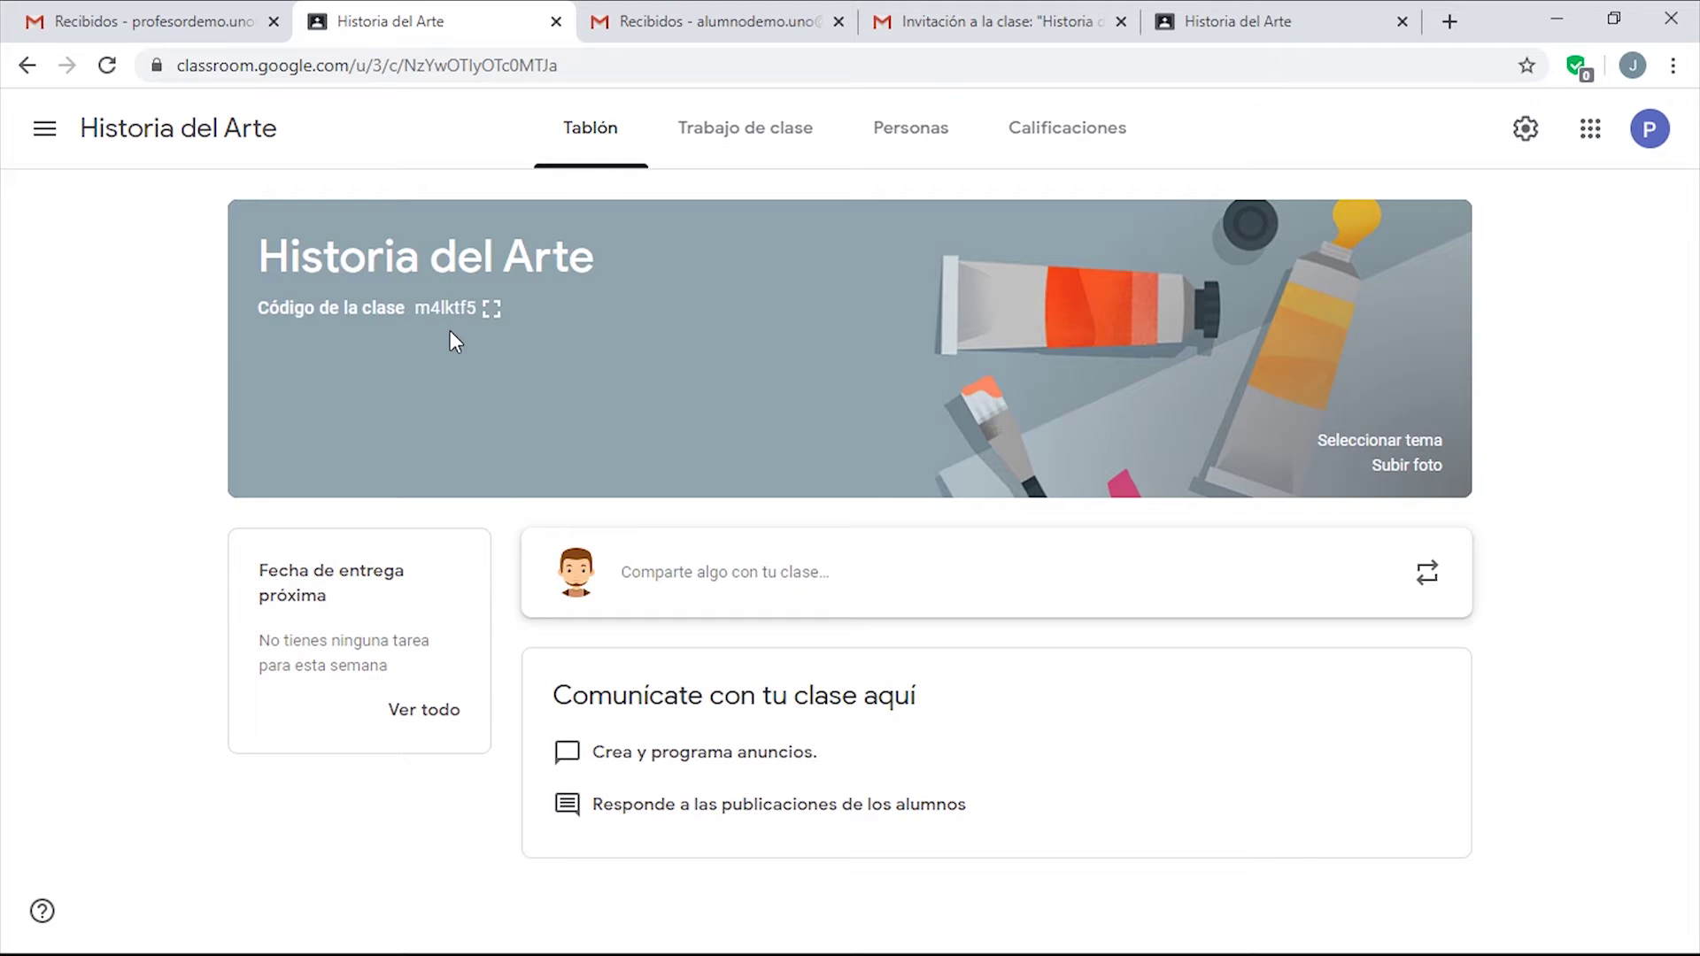
drag(479, 310, 414, 310)
right_click(448, 309)
click(493, 326)
Open Google Classroom in the second student's account from the Google apps menu.
click(701, 23)
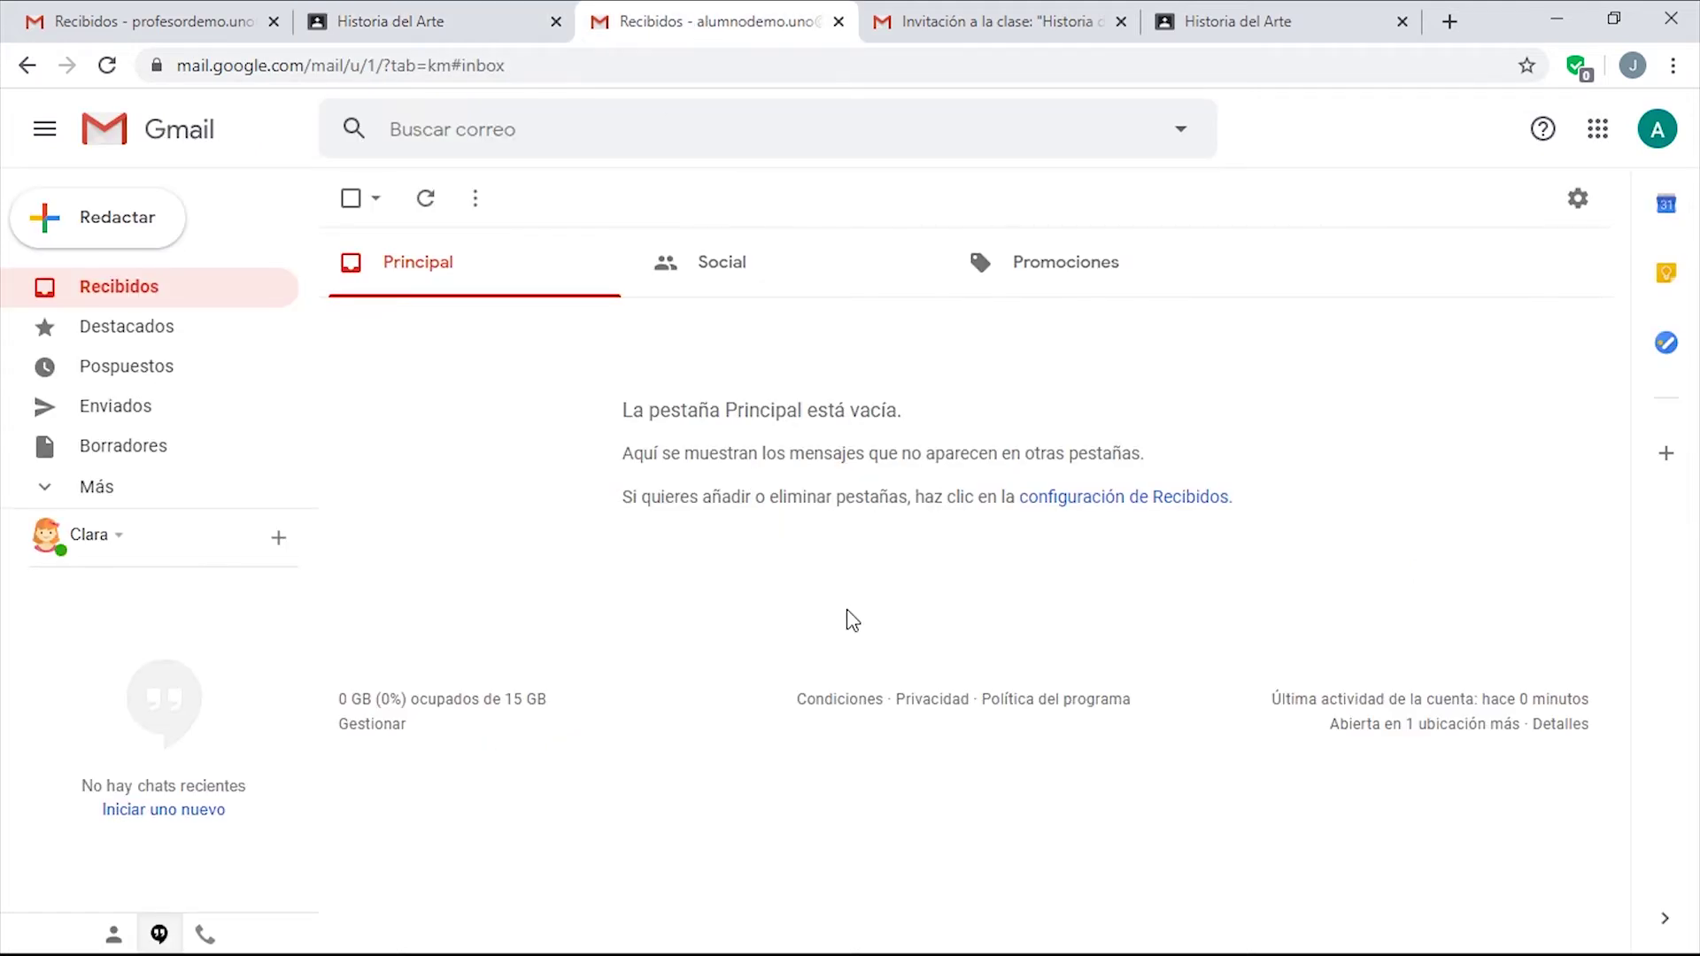
click(1591, 140)
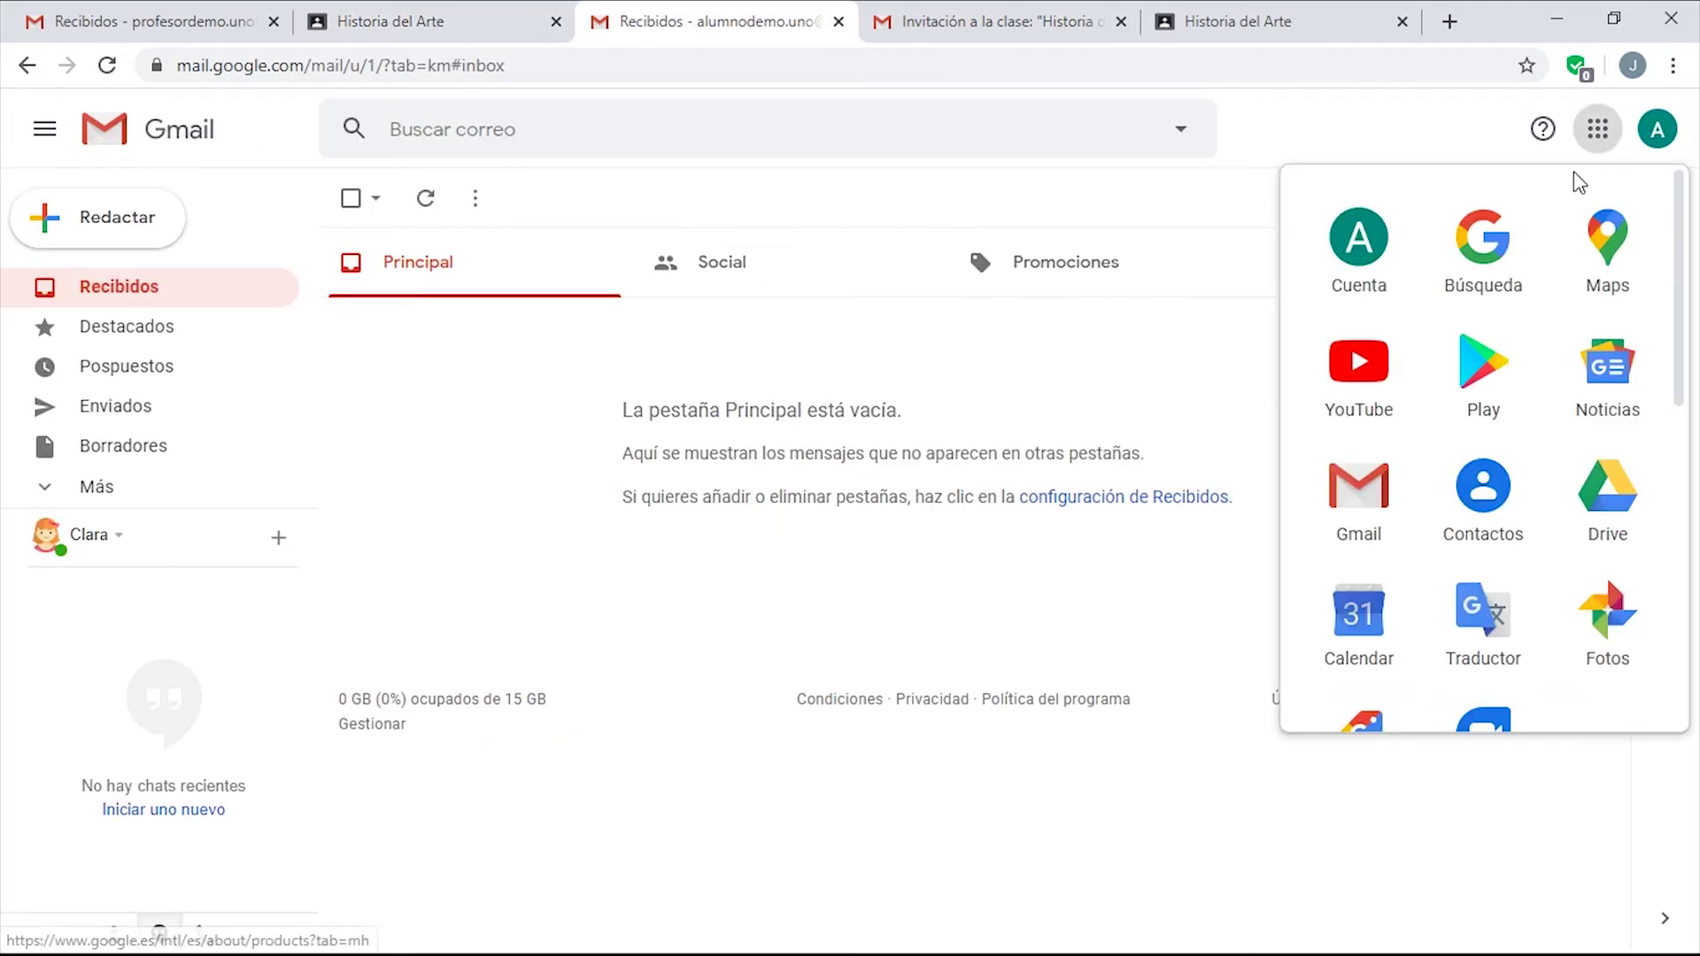
scroll(1575, 502, down, 5)
click(1598, 541)
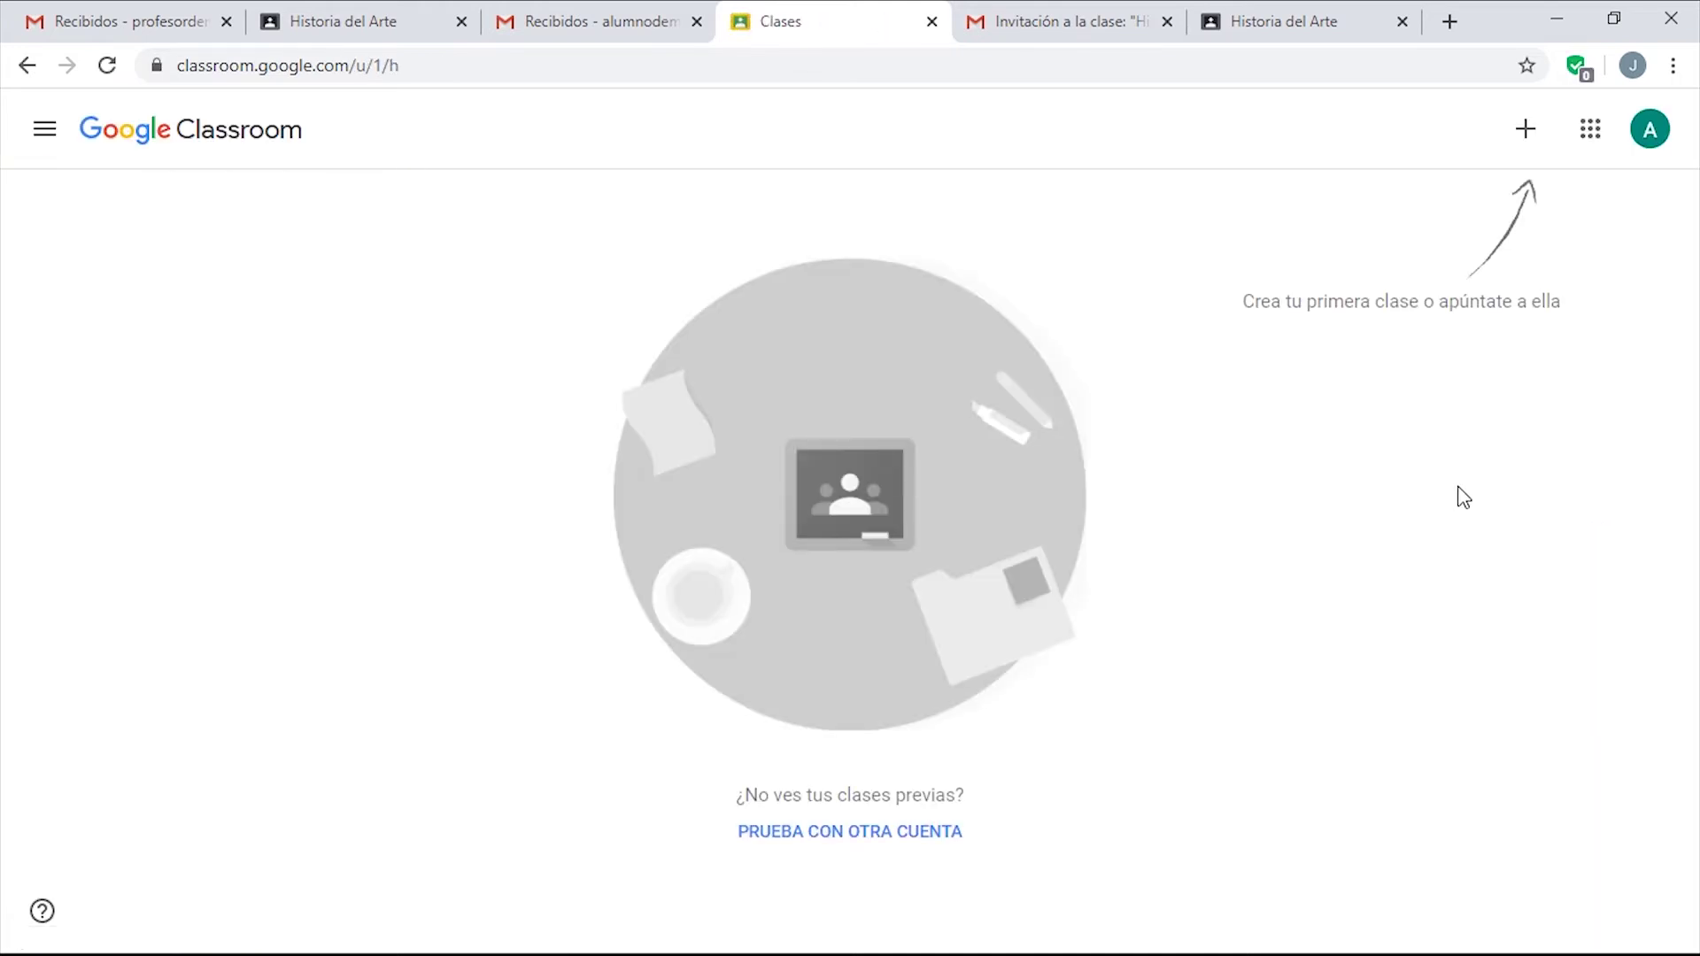
Join a class by pasting the copied class code and choosing Unirse.
click(1528, 130)
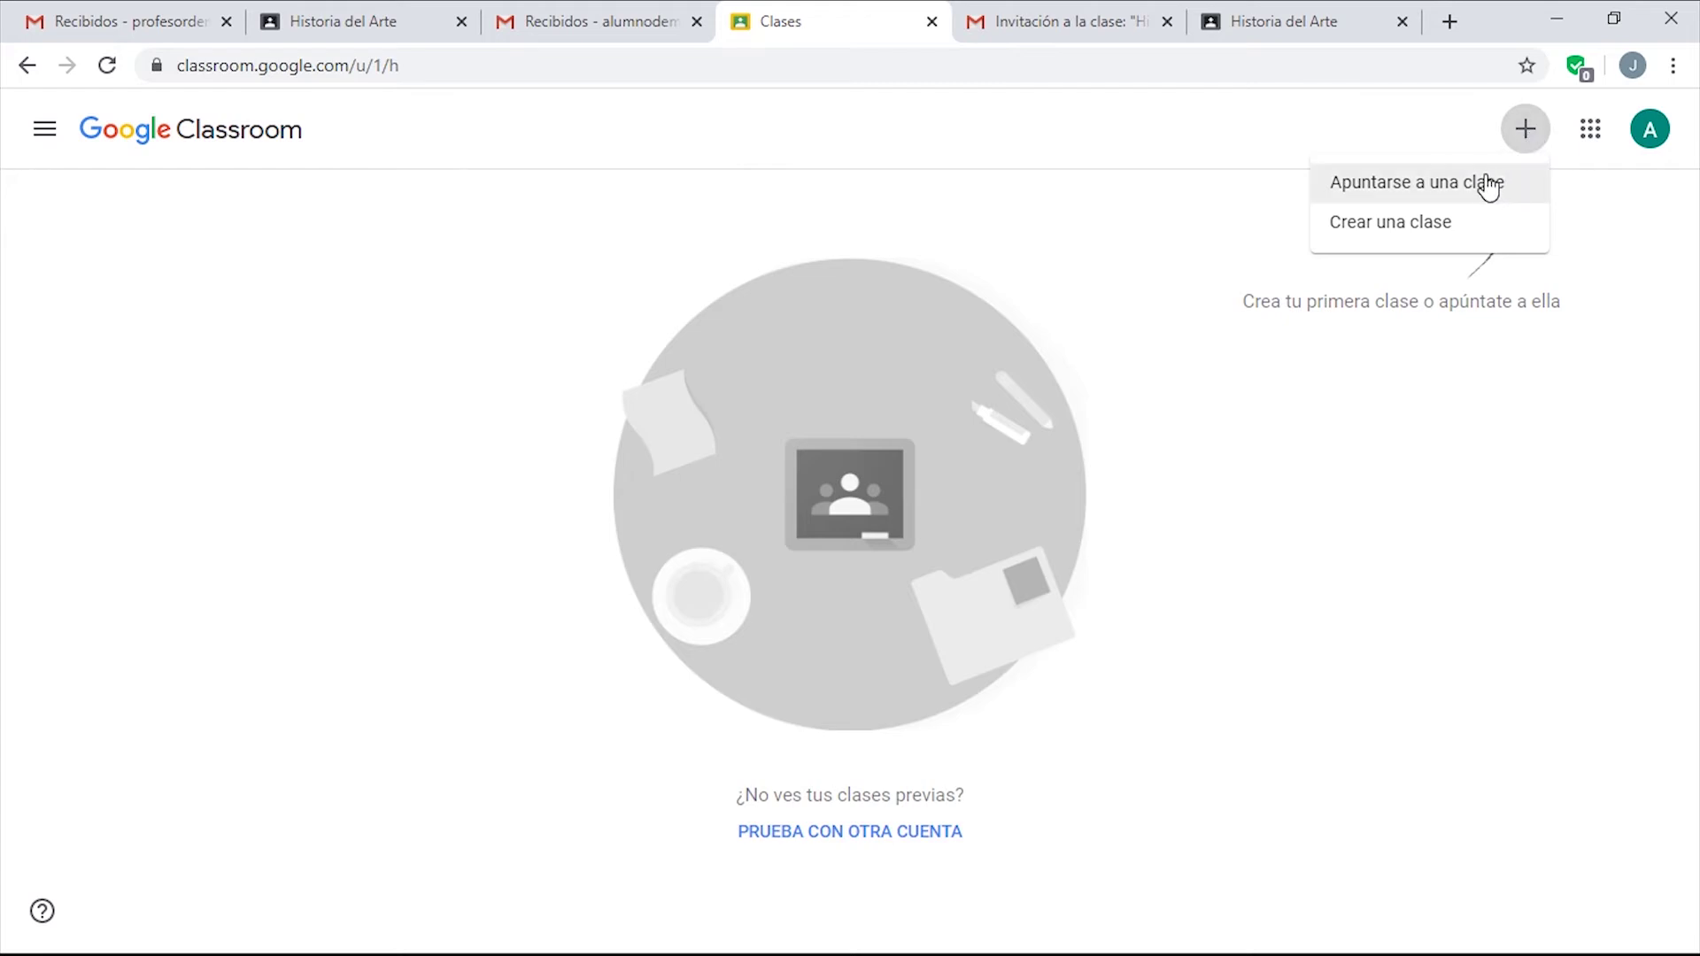
click(1479, 186)
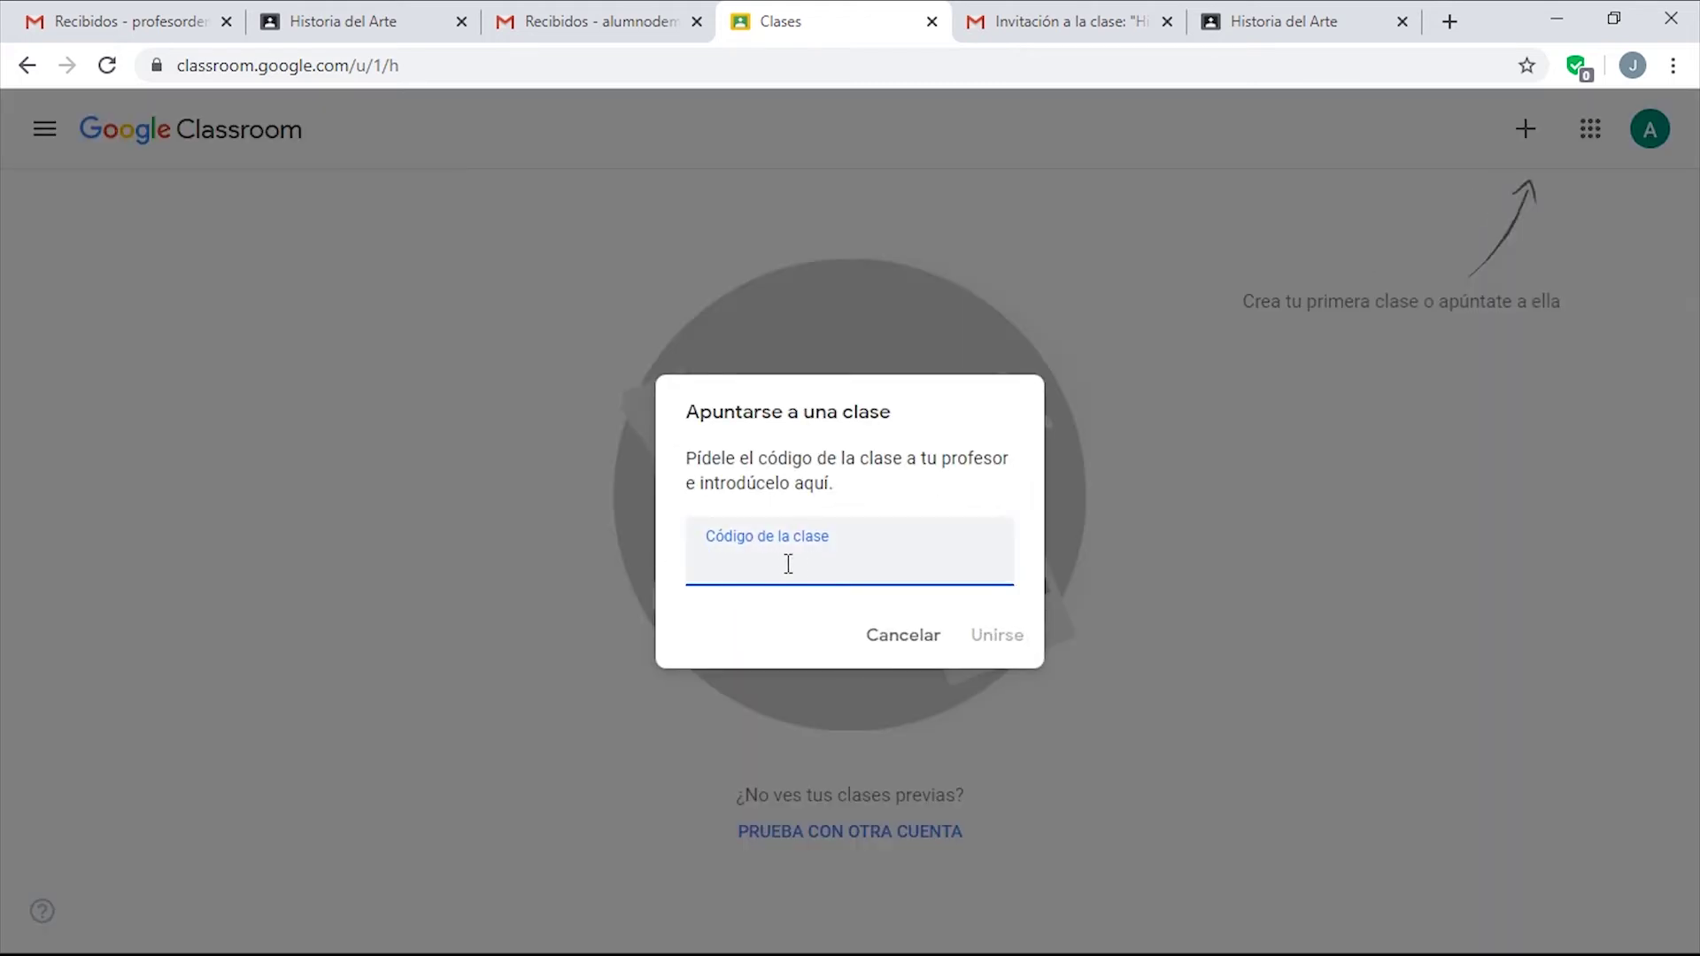
right_click(759, 563)
click(842, 757)
click(995, 637)
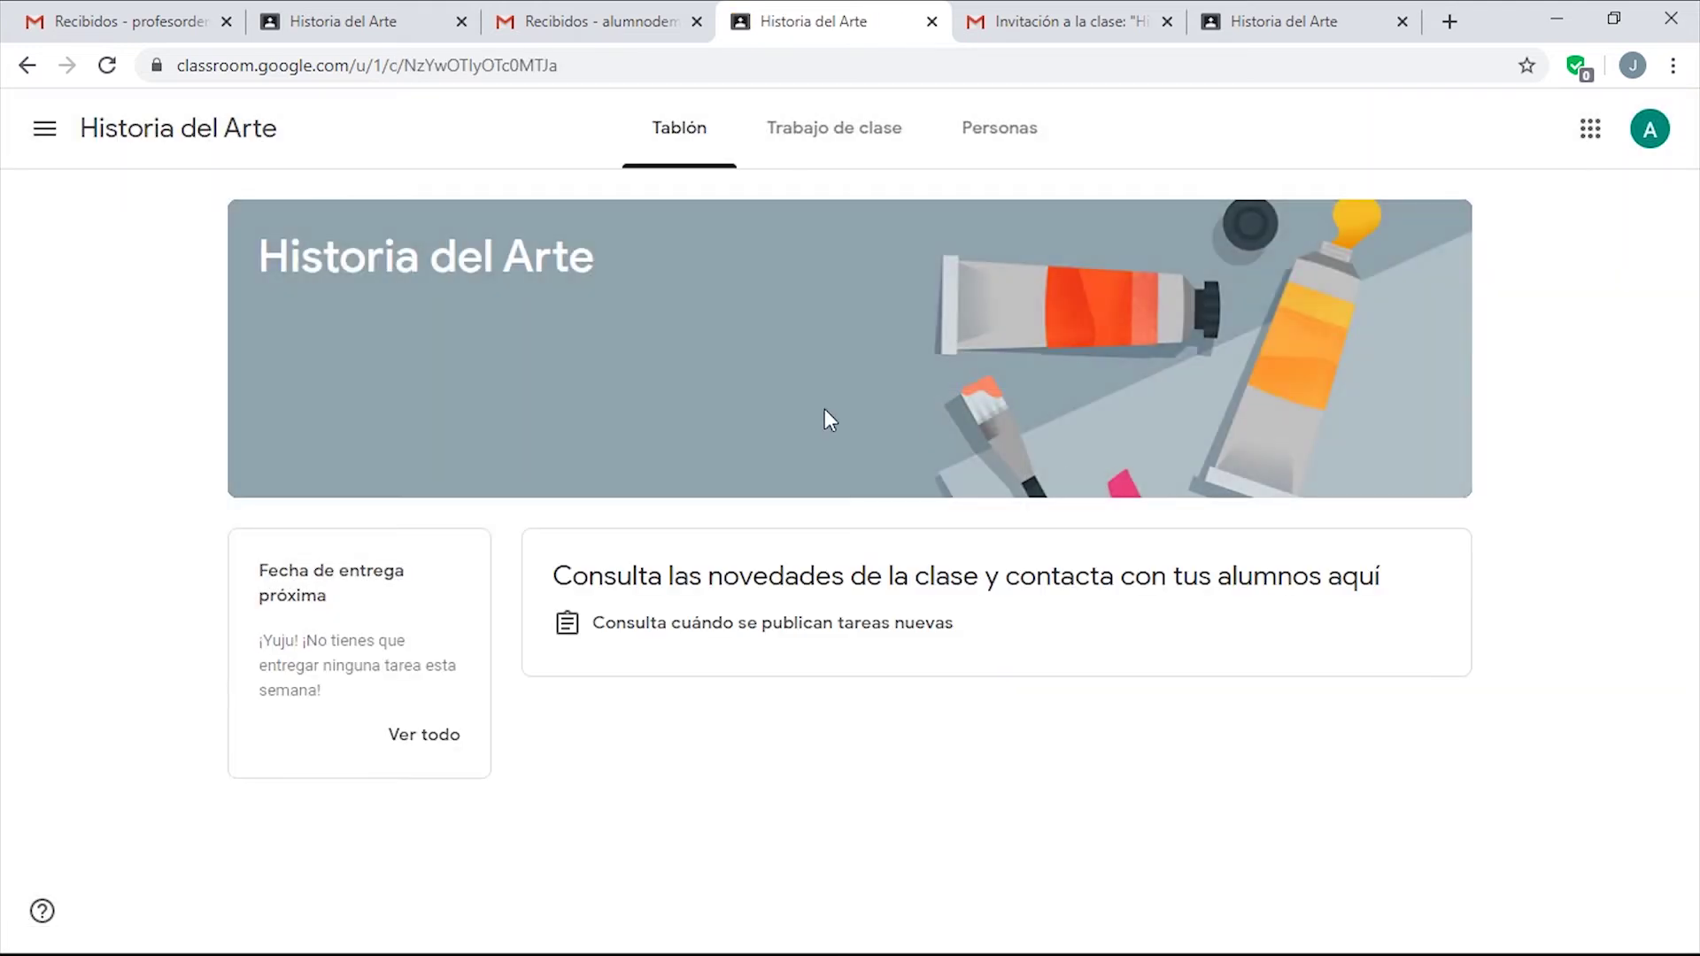
Check the class member list as the second and first students, then return to the teacher's class.
click(1000, 127)
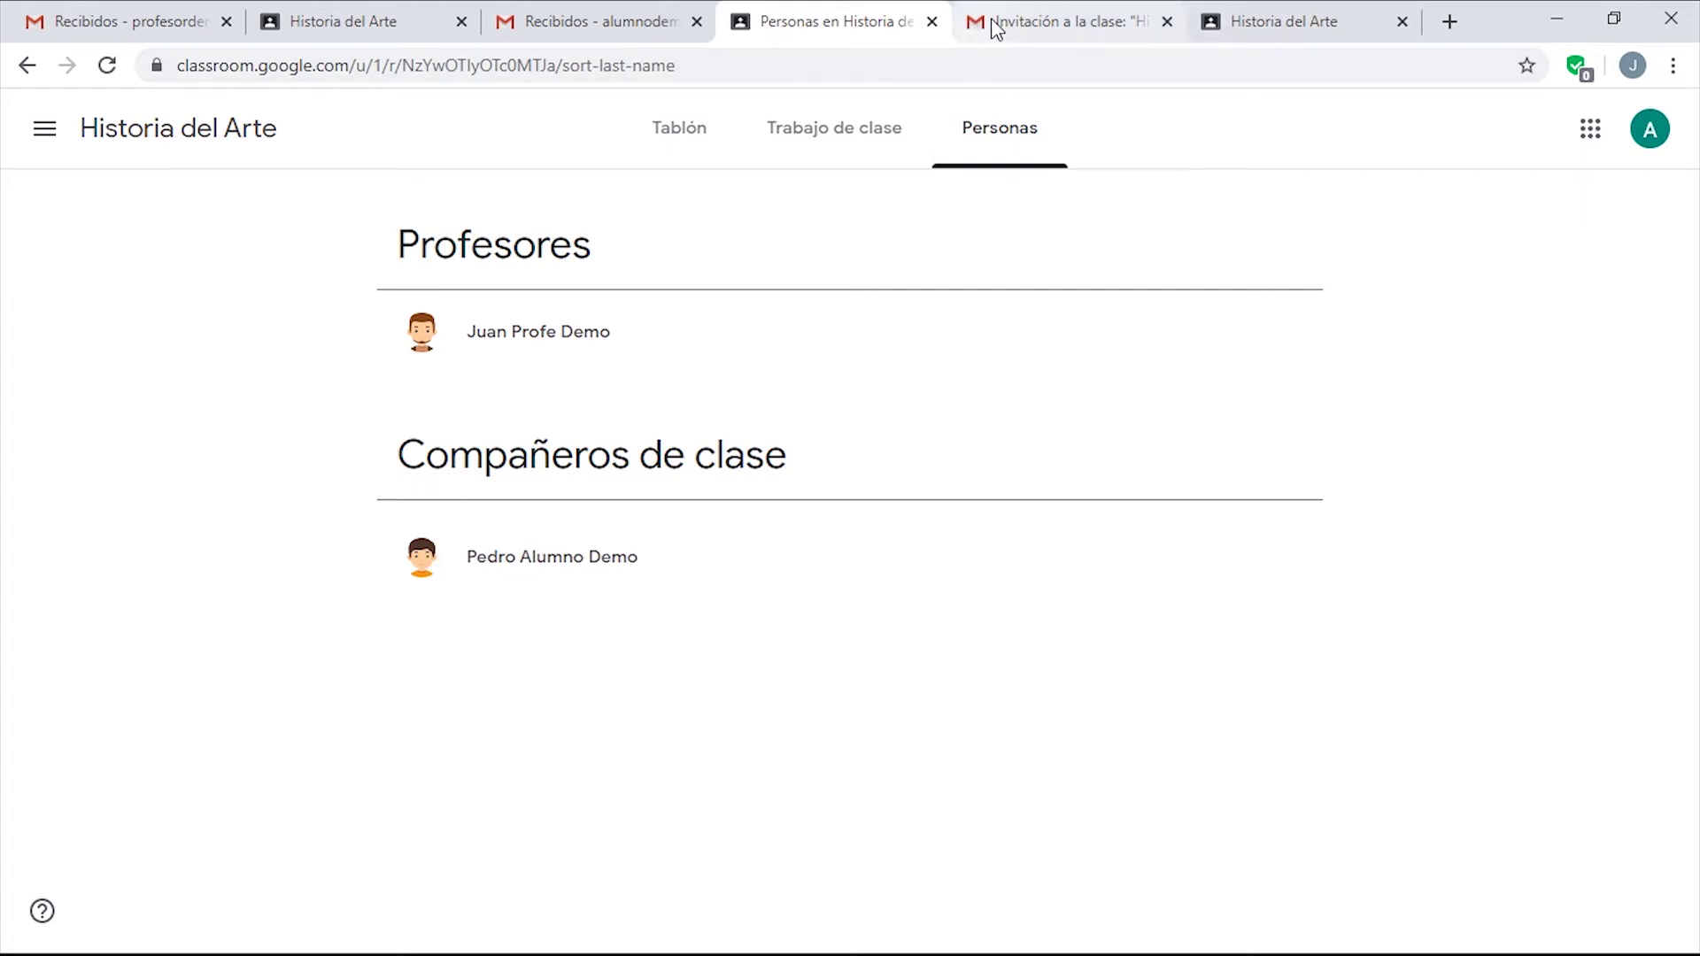
click(1278, 15)
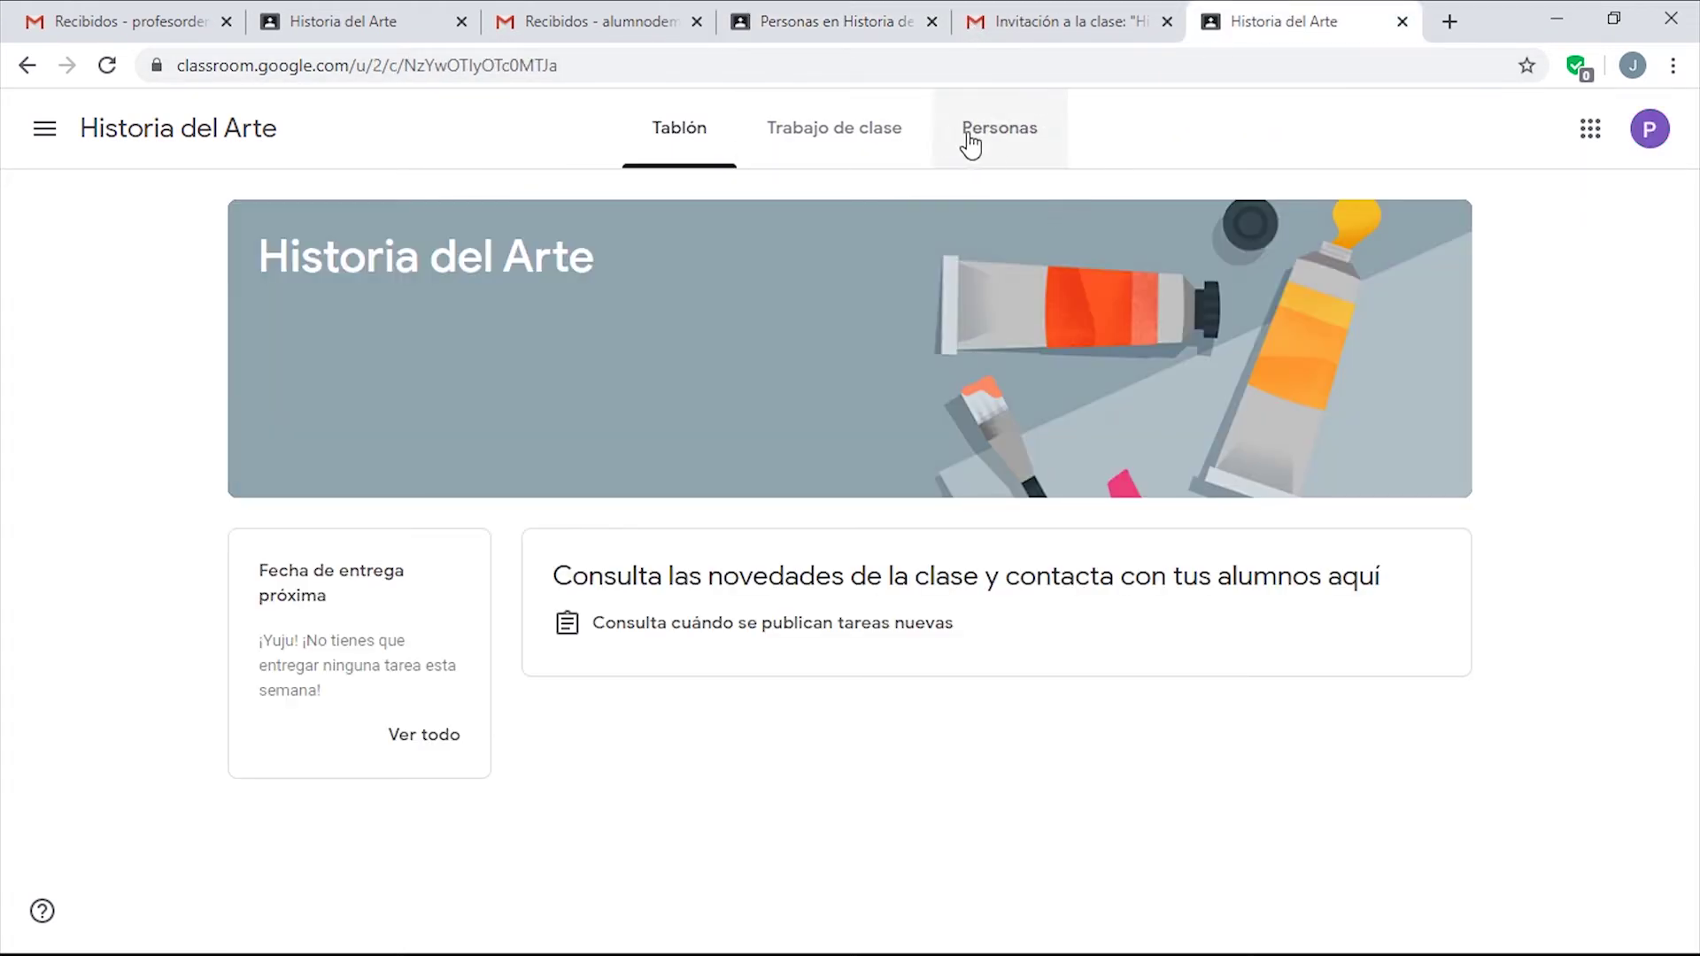
click(998, 144)
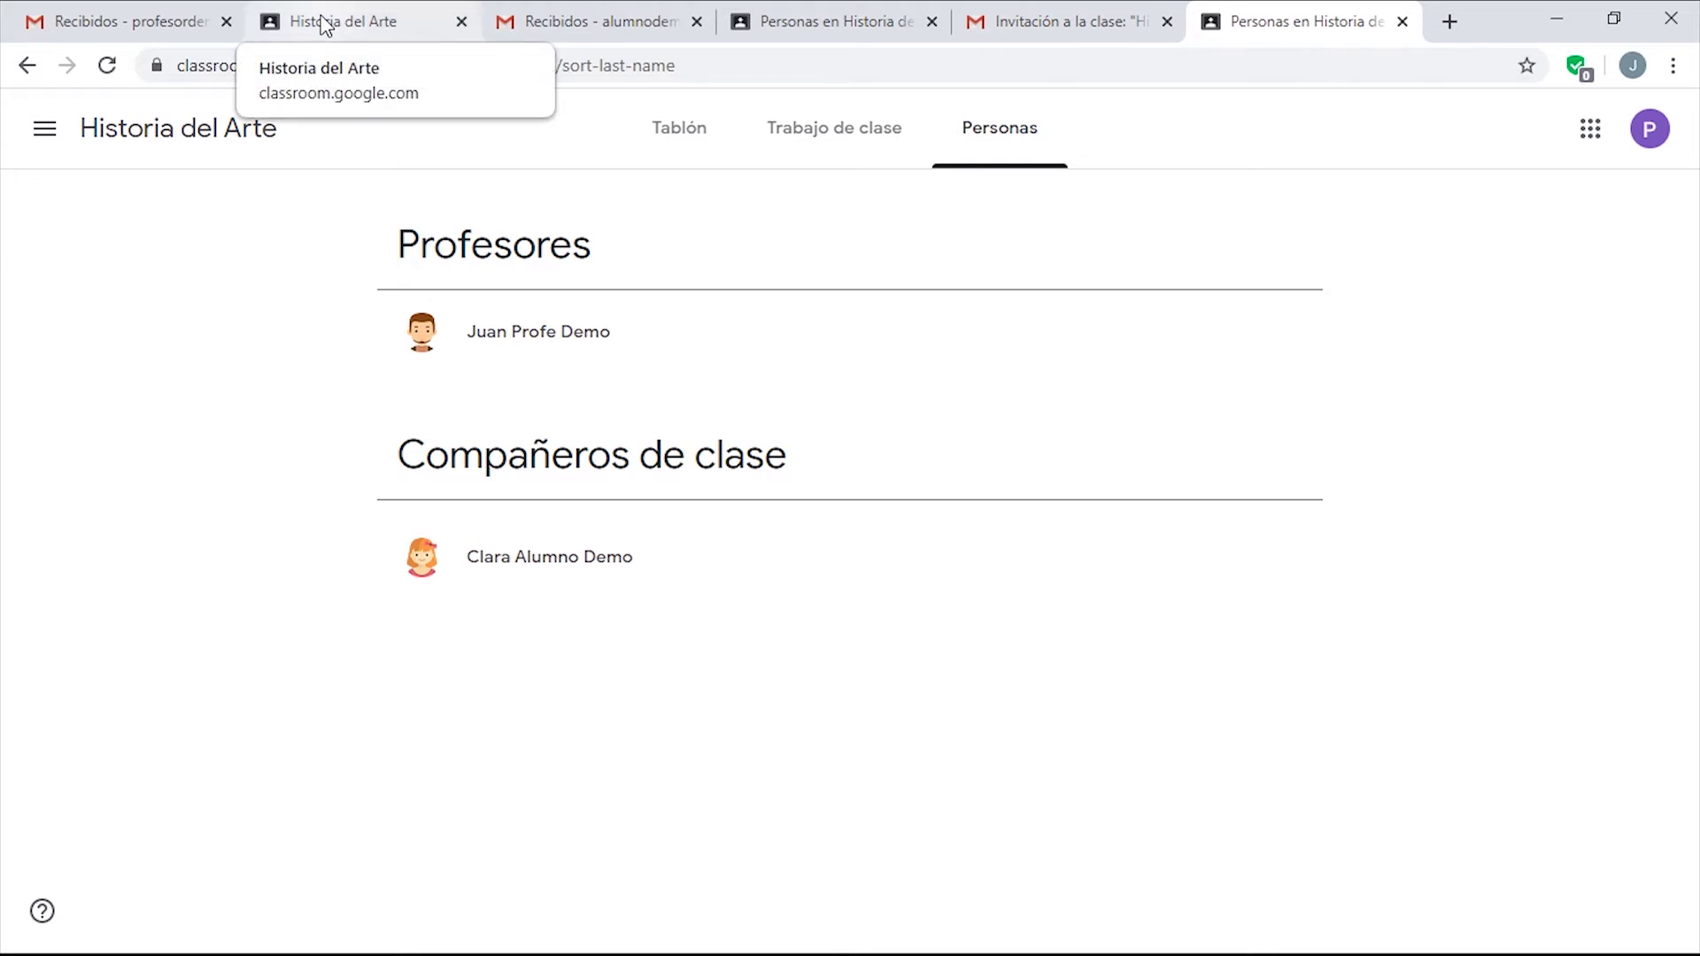
click(324, 24)
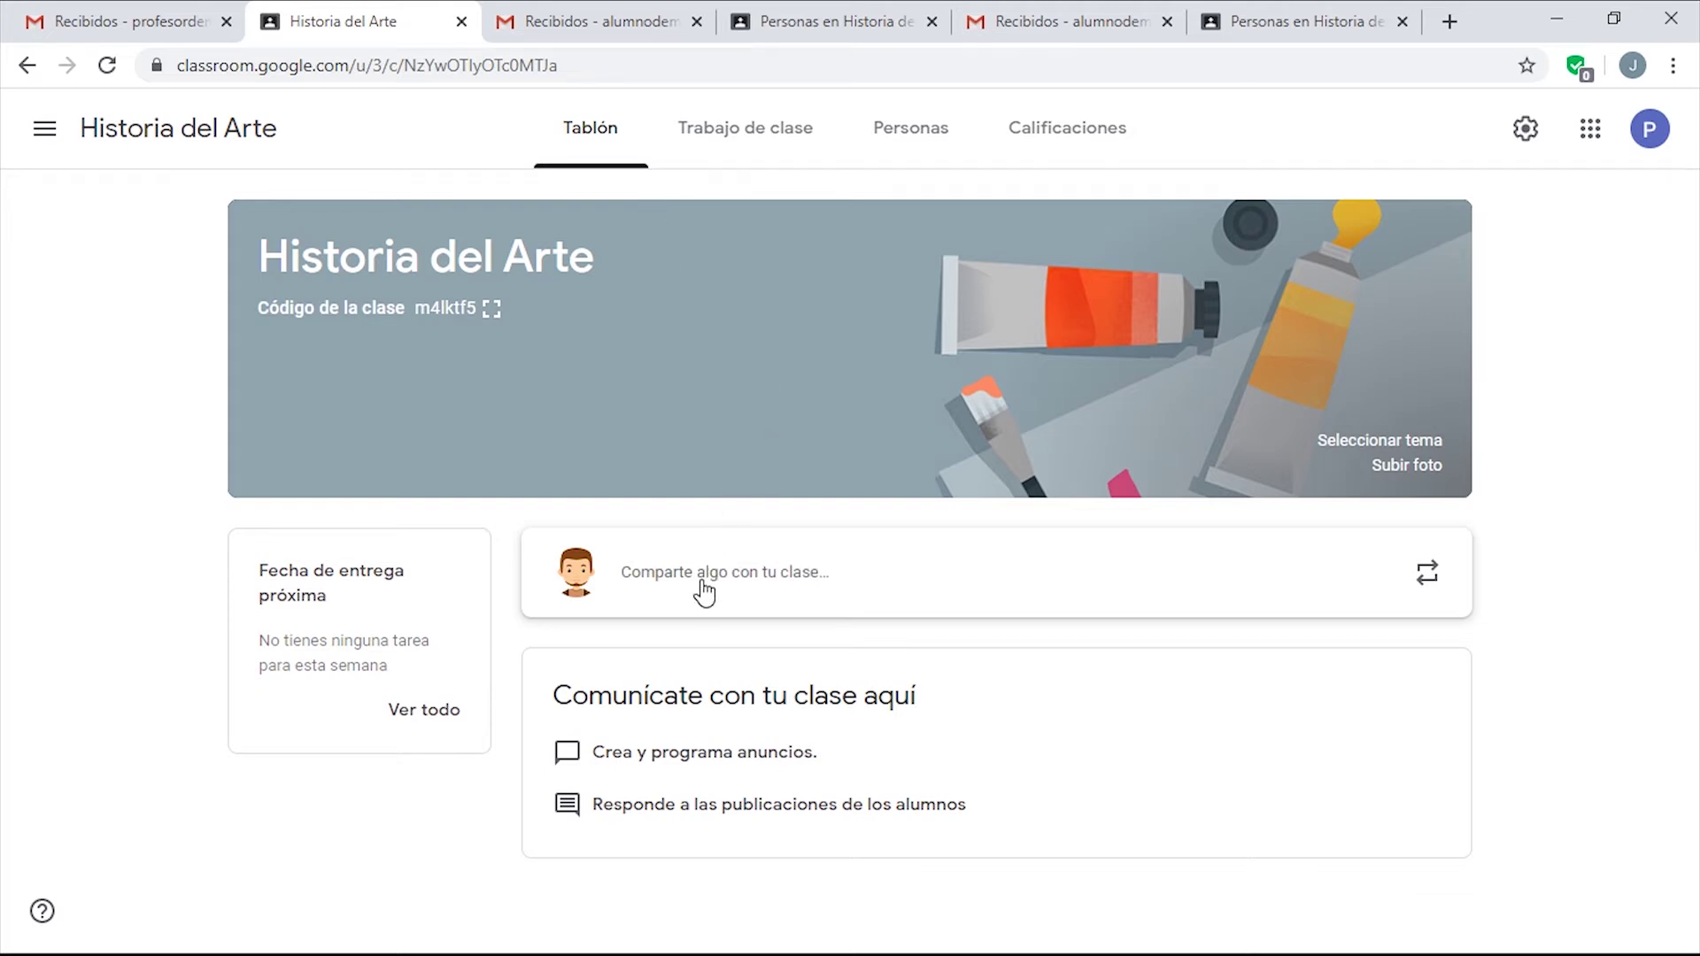
Draft the pasted greeting announcement, confirming it goes to Todos los alumnos.
click(854, 595)
key(ctrl+v)
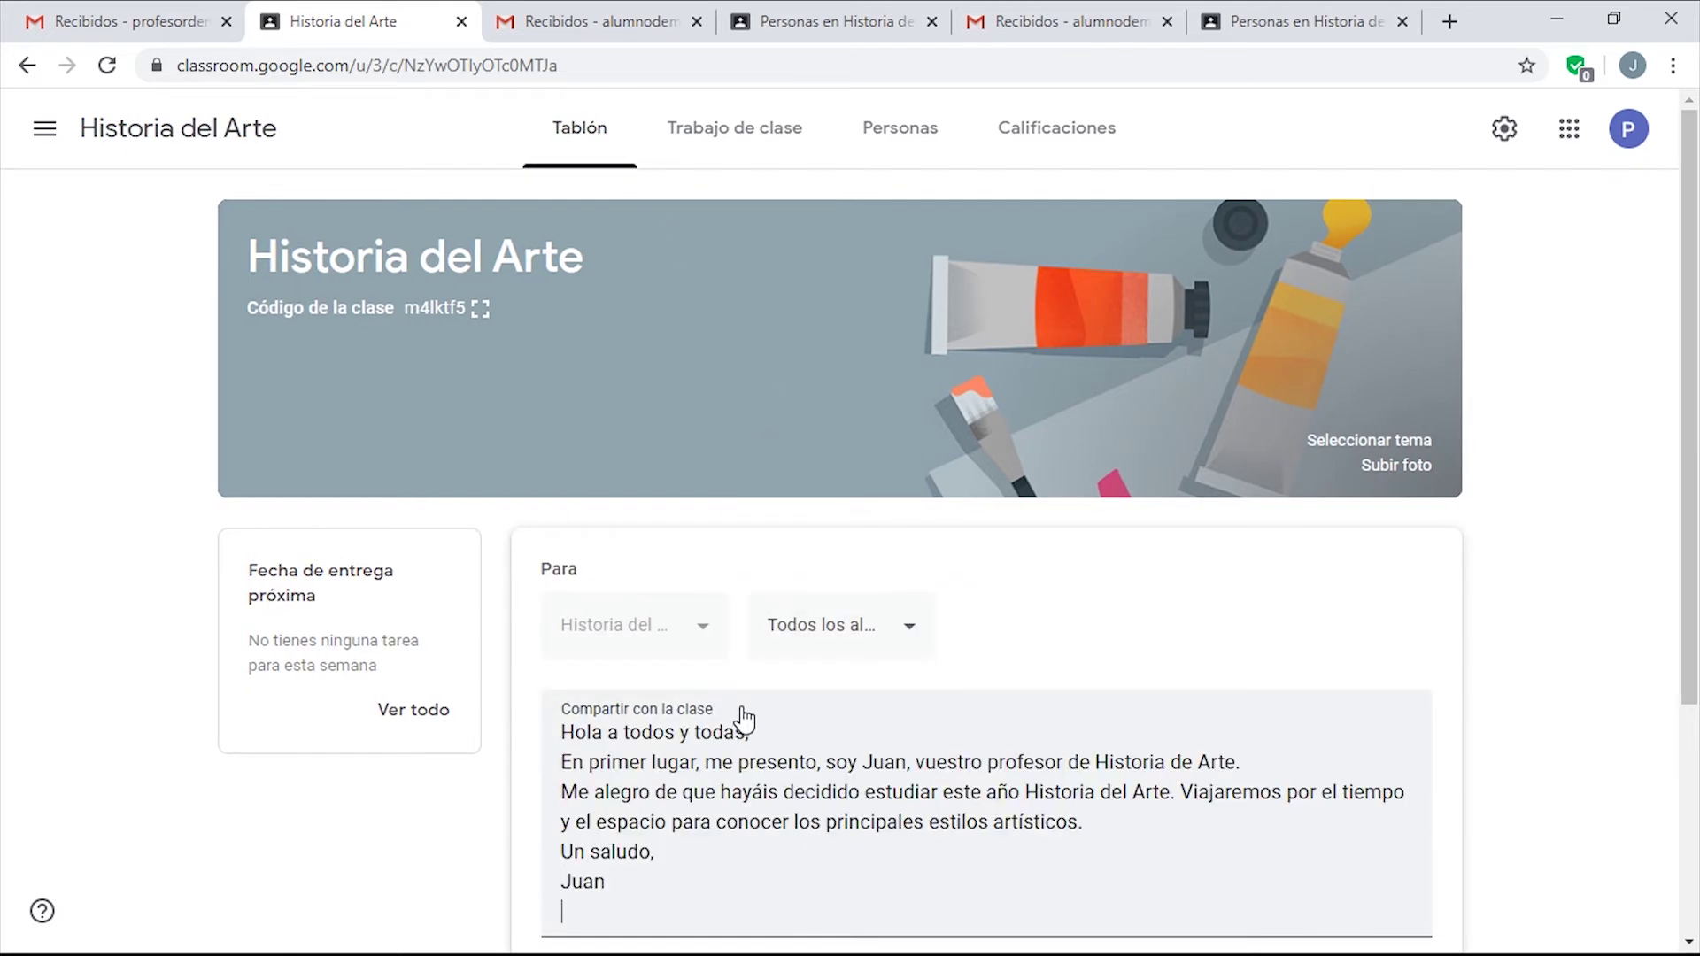
scroll(1155, 740, down, 1)
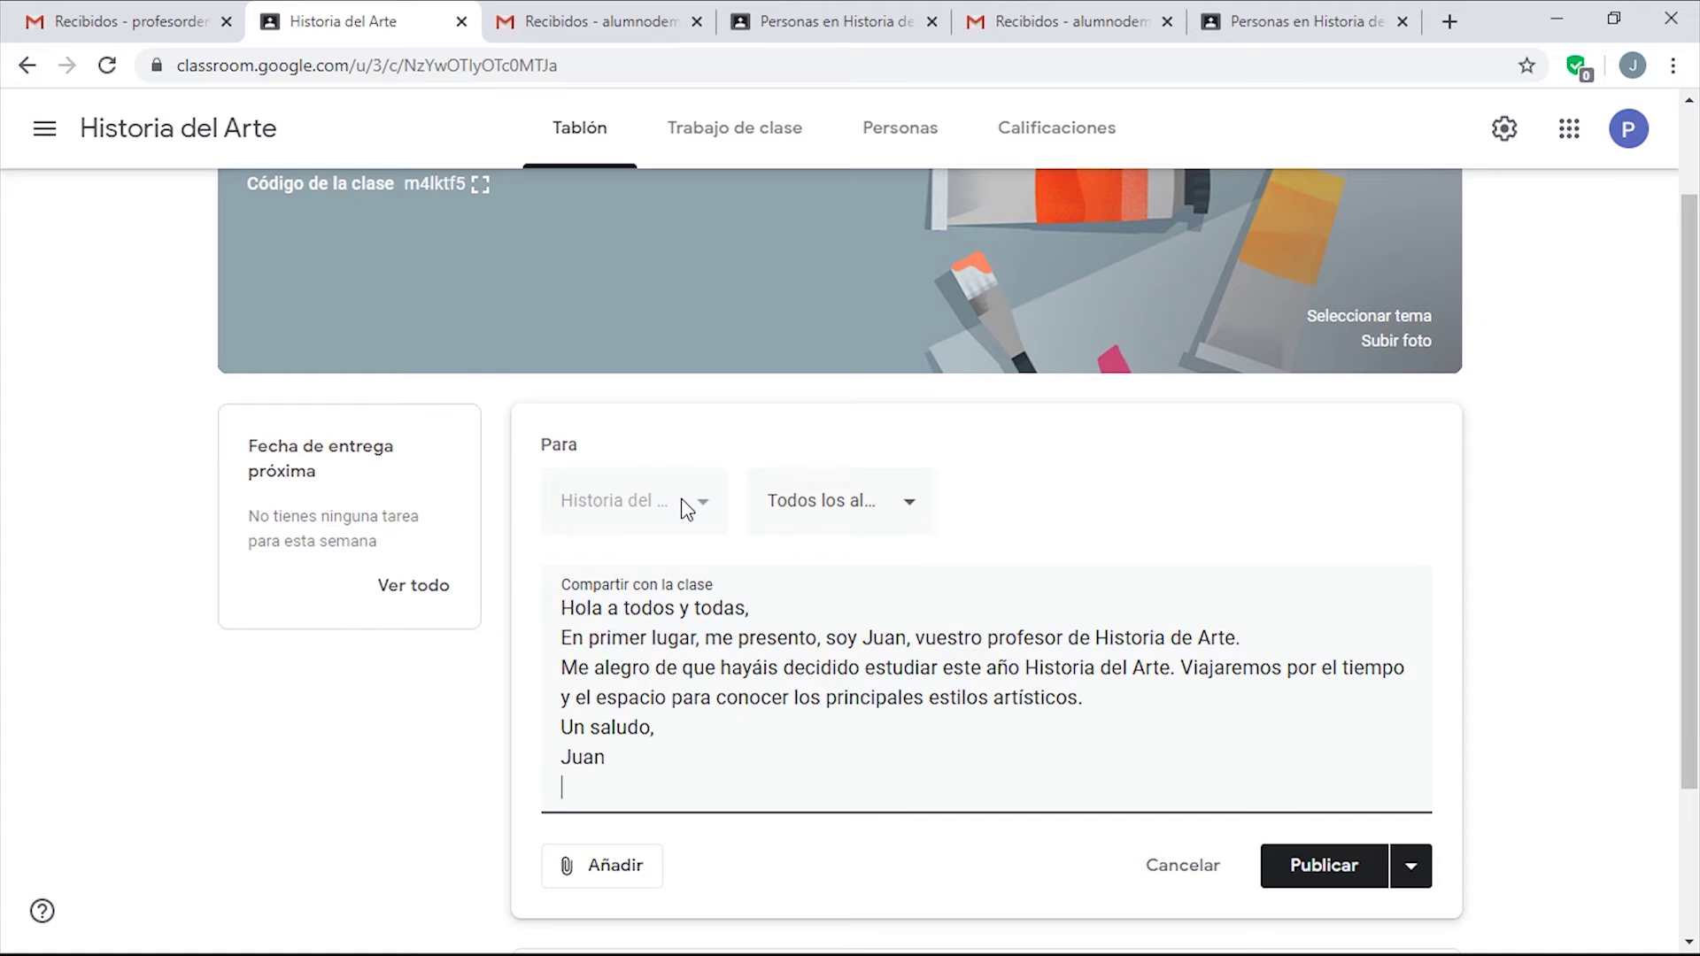
click(911, 507)
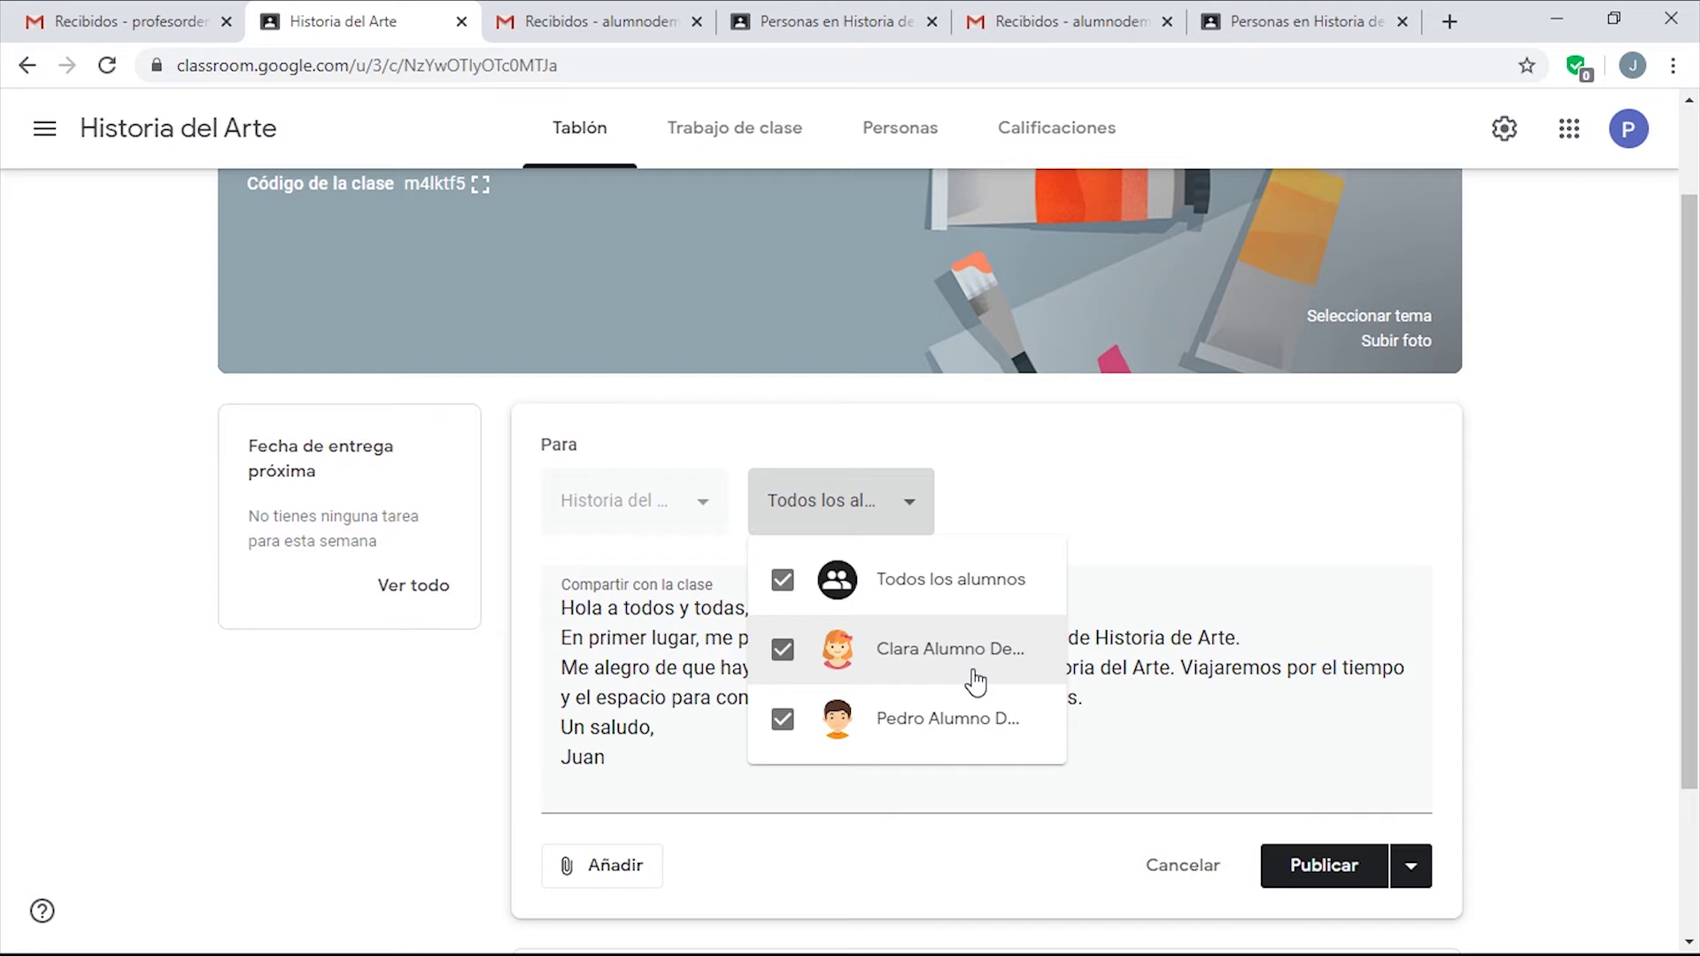
click(1104, 496)
scroll(1150, 487, down, 3)
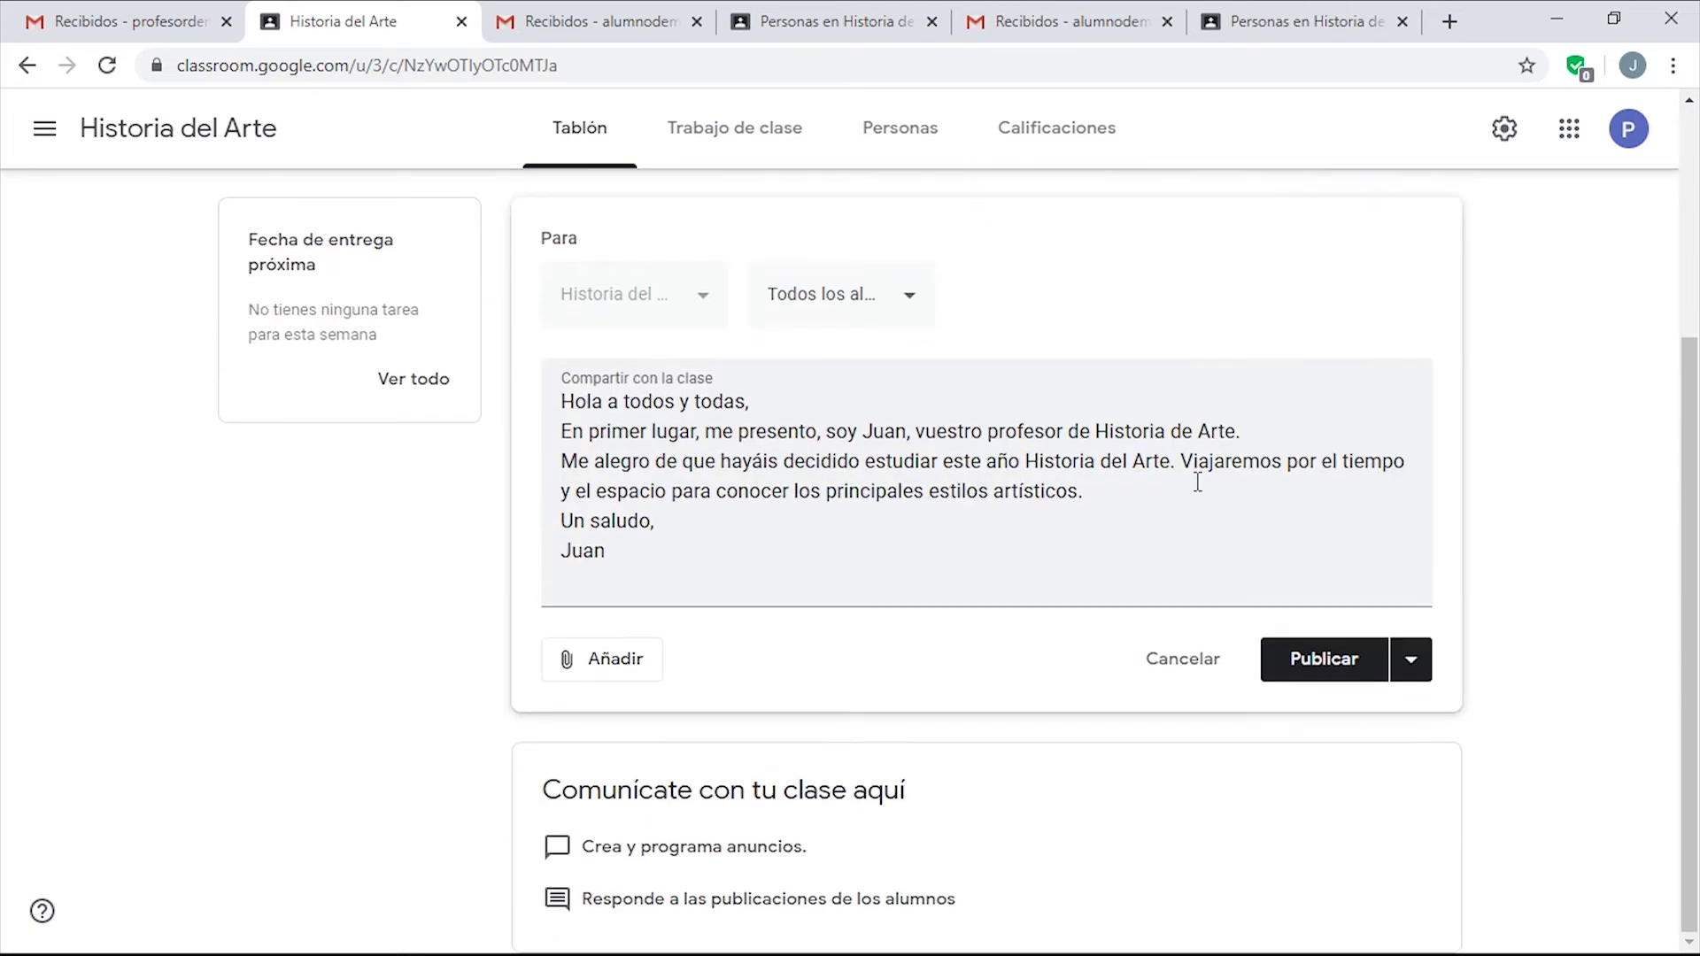
click(615, 666)
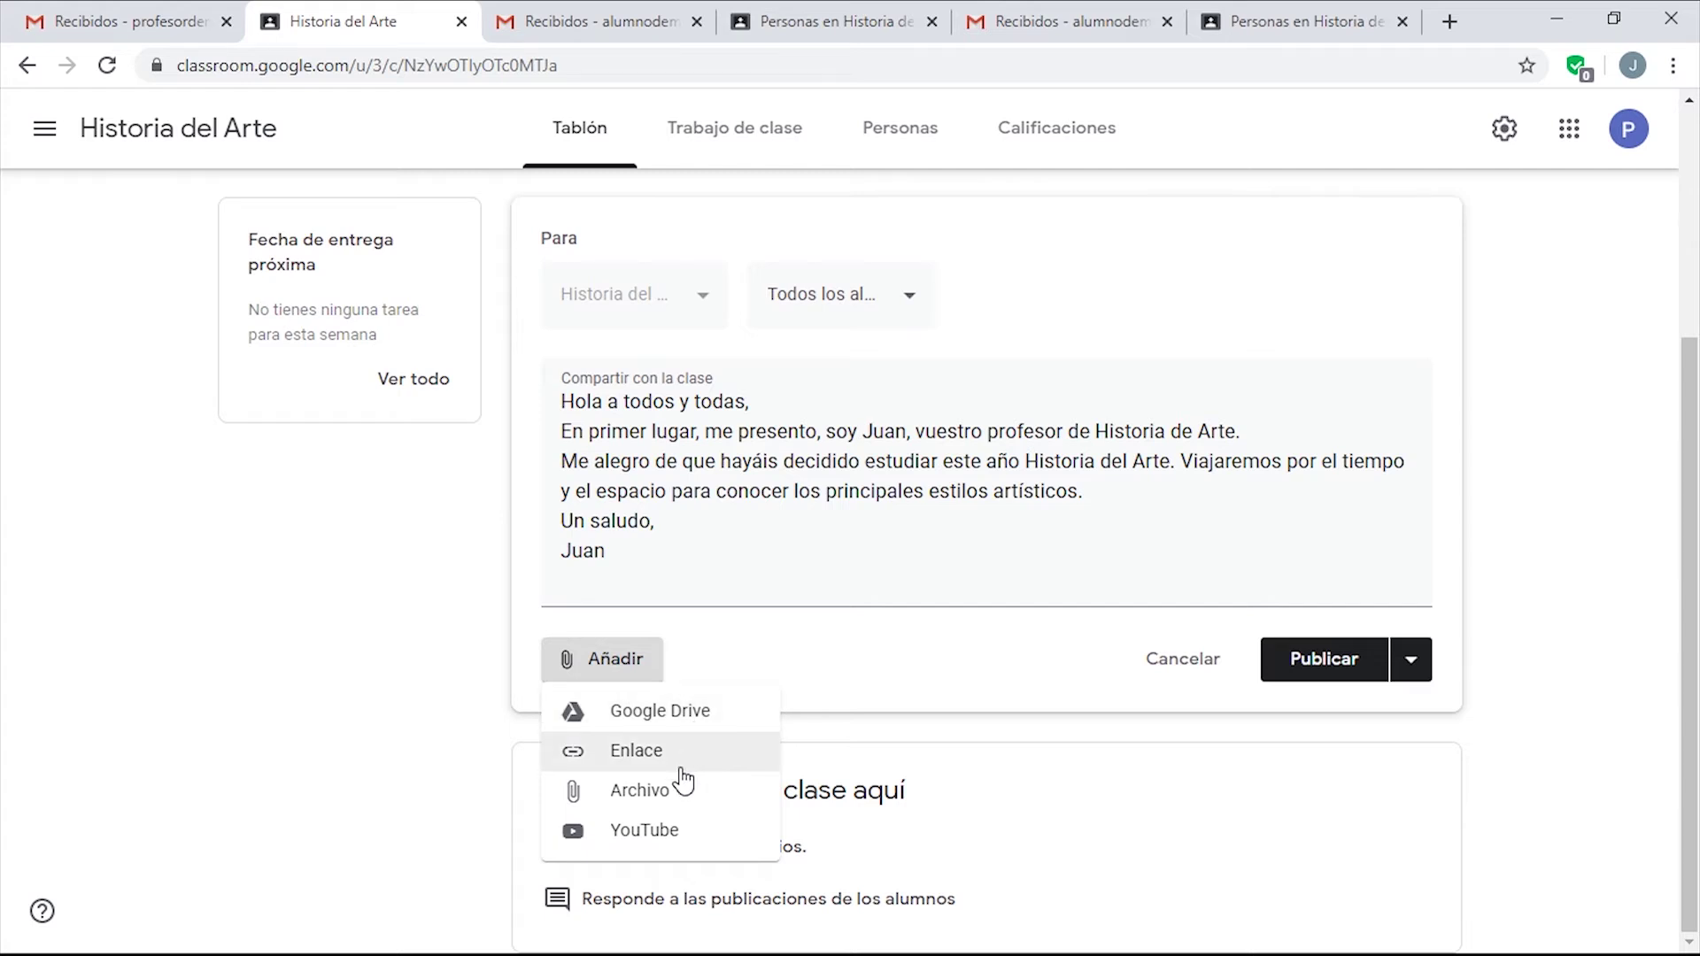
Search YouTube for 'historia de l arte introducción' and attach the Educatina introduction video.
click(664, 833)
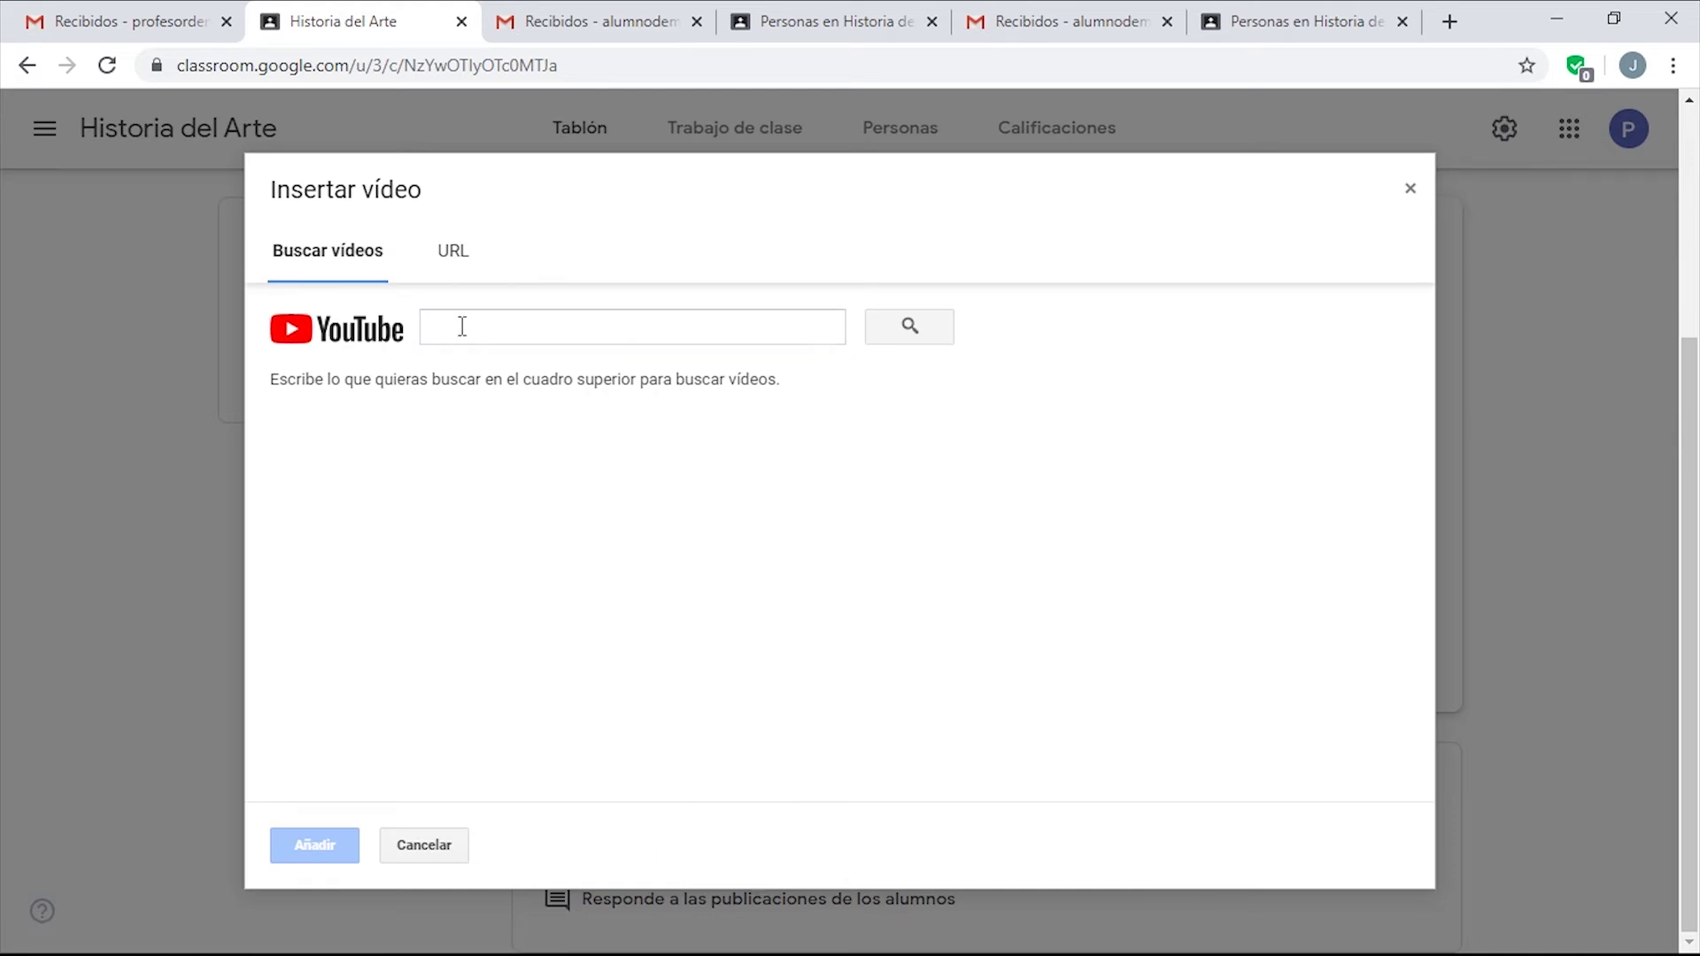
click(462, 327)
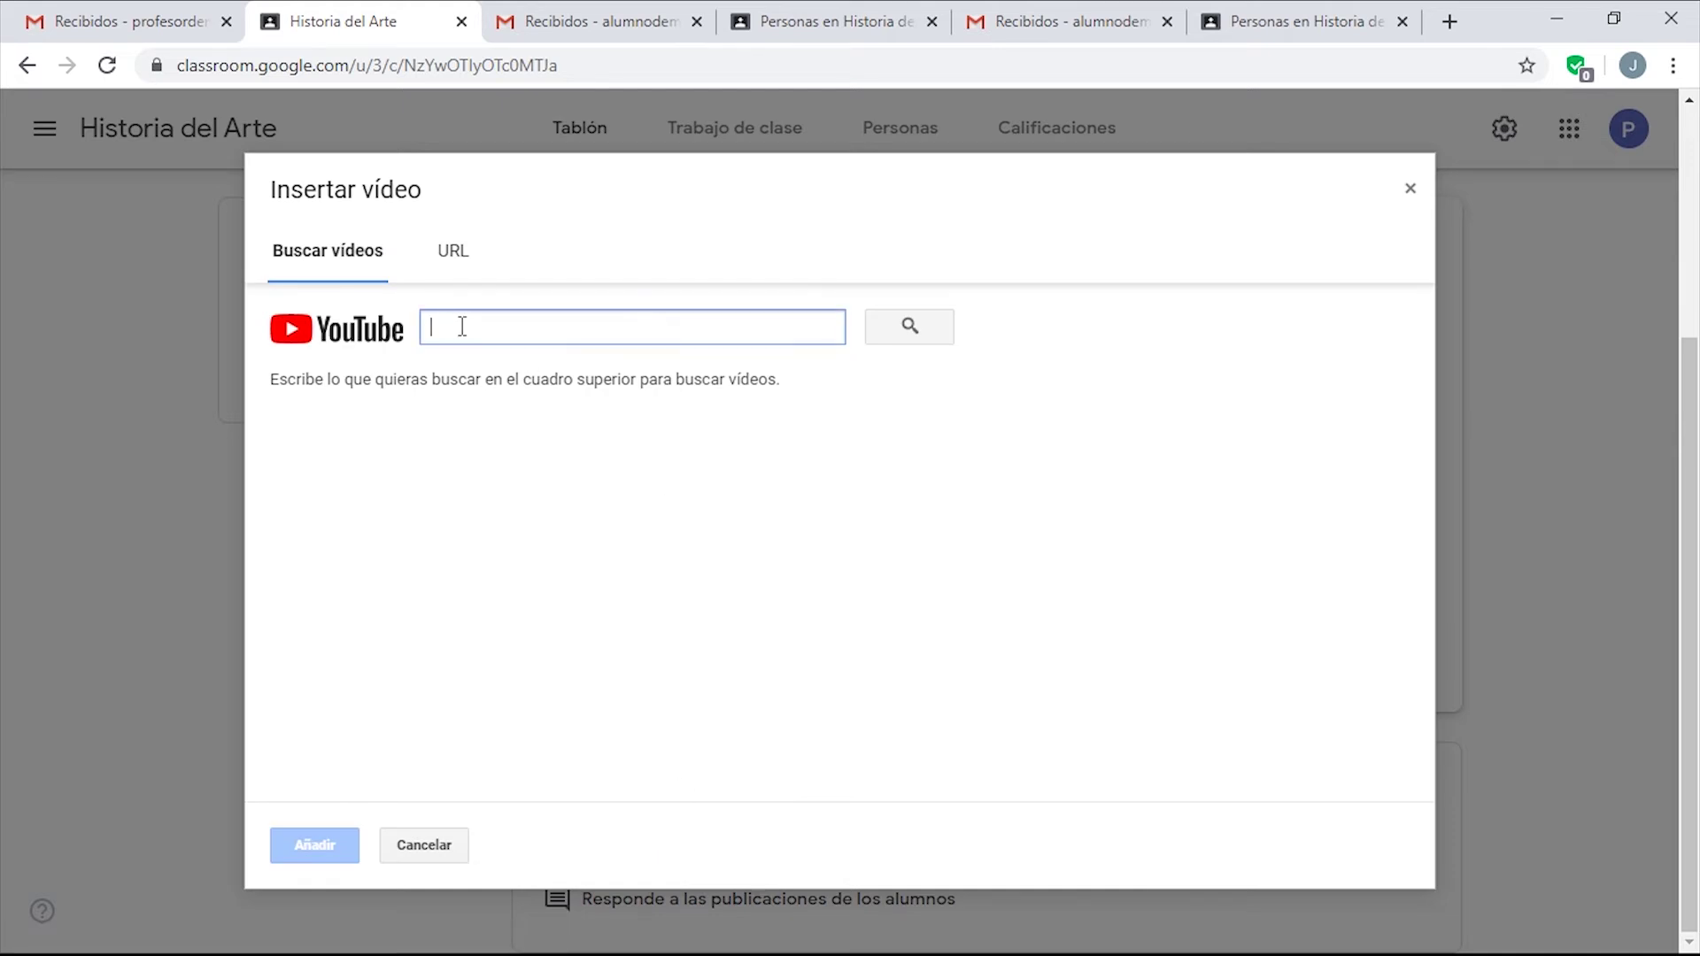
text(historia)
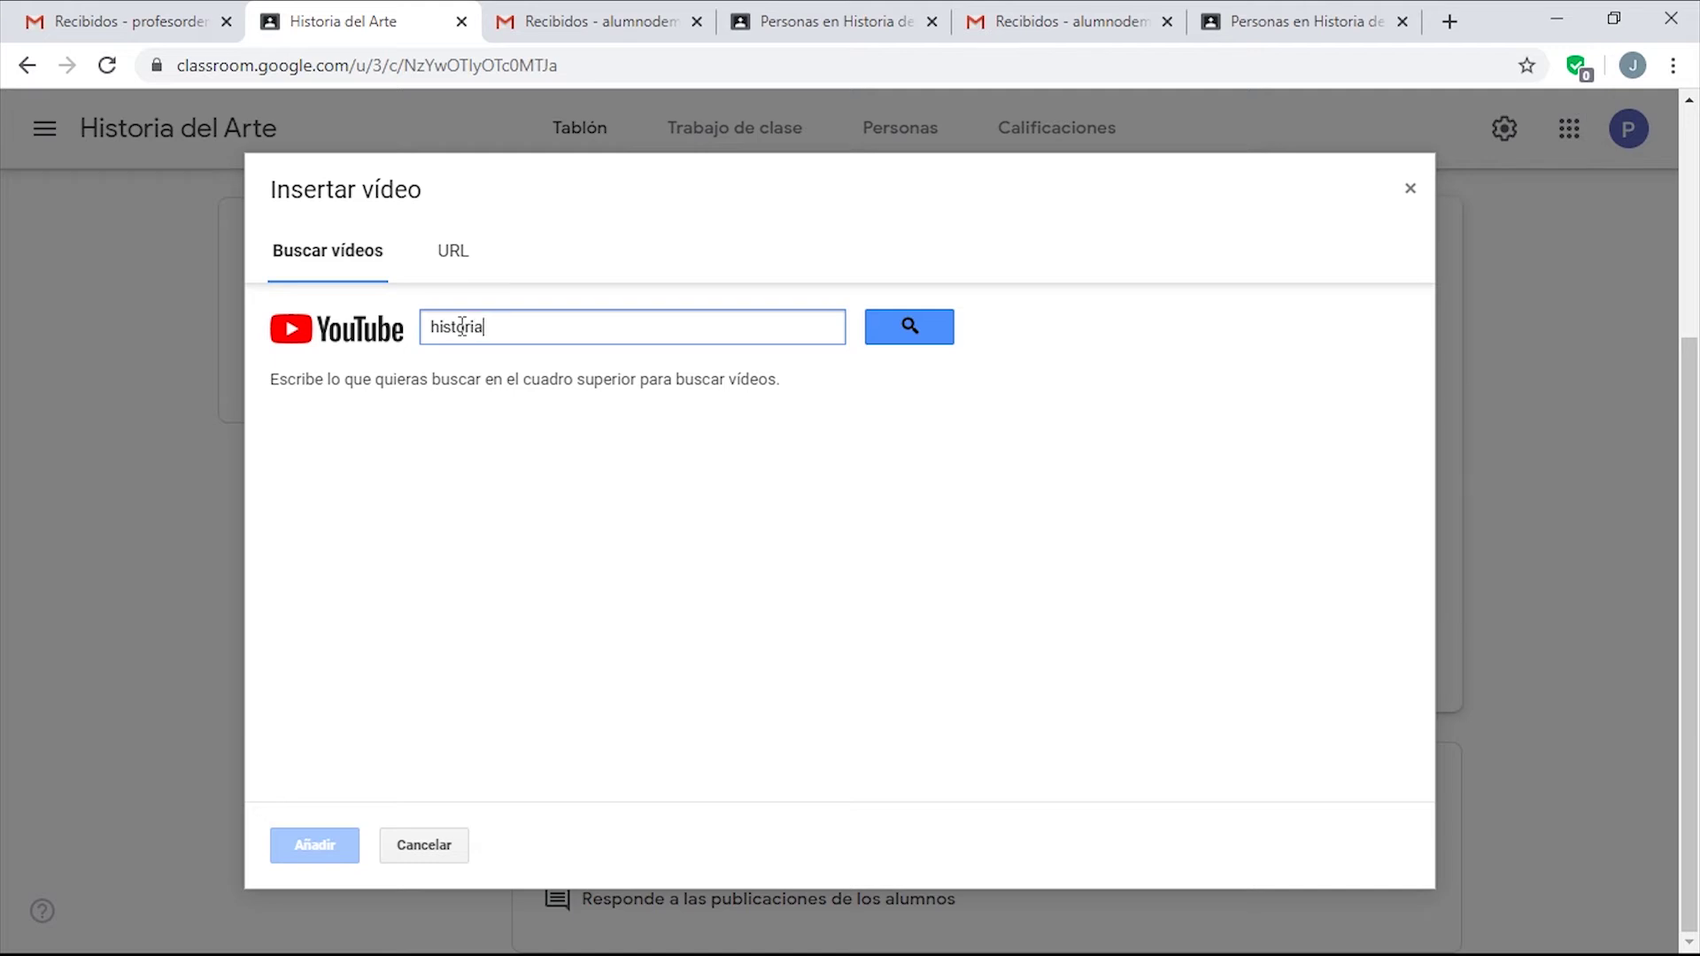
text( de l arte introducción)
key(Return)
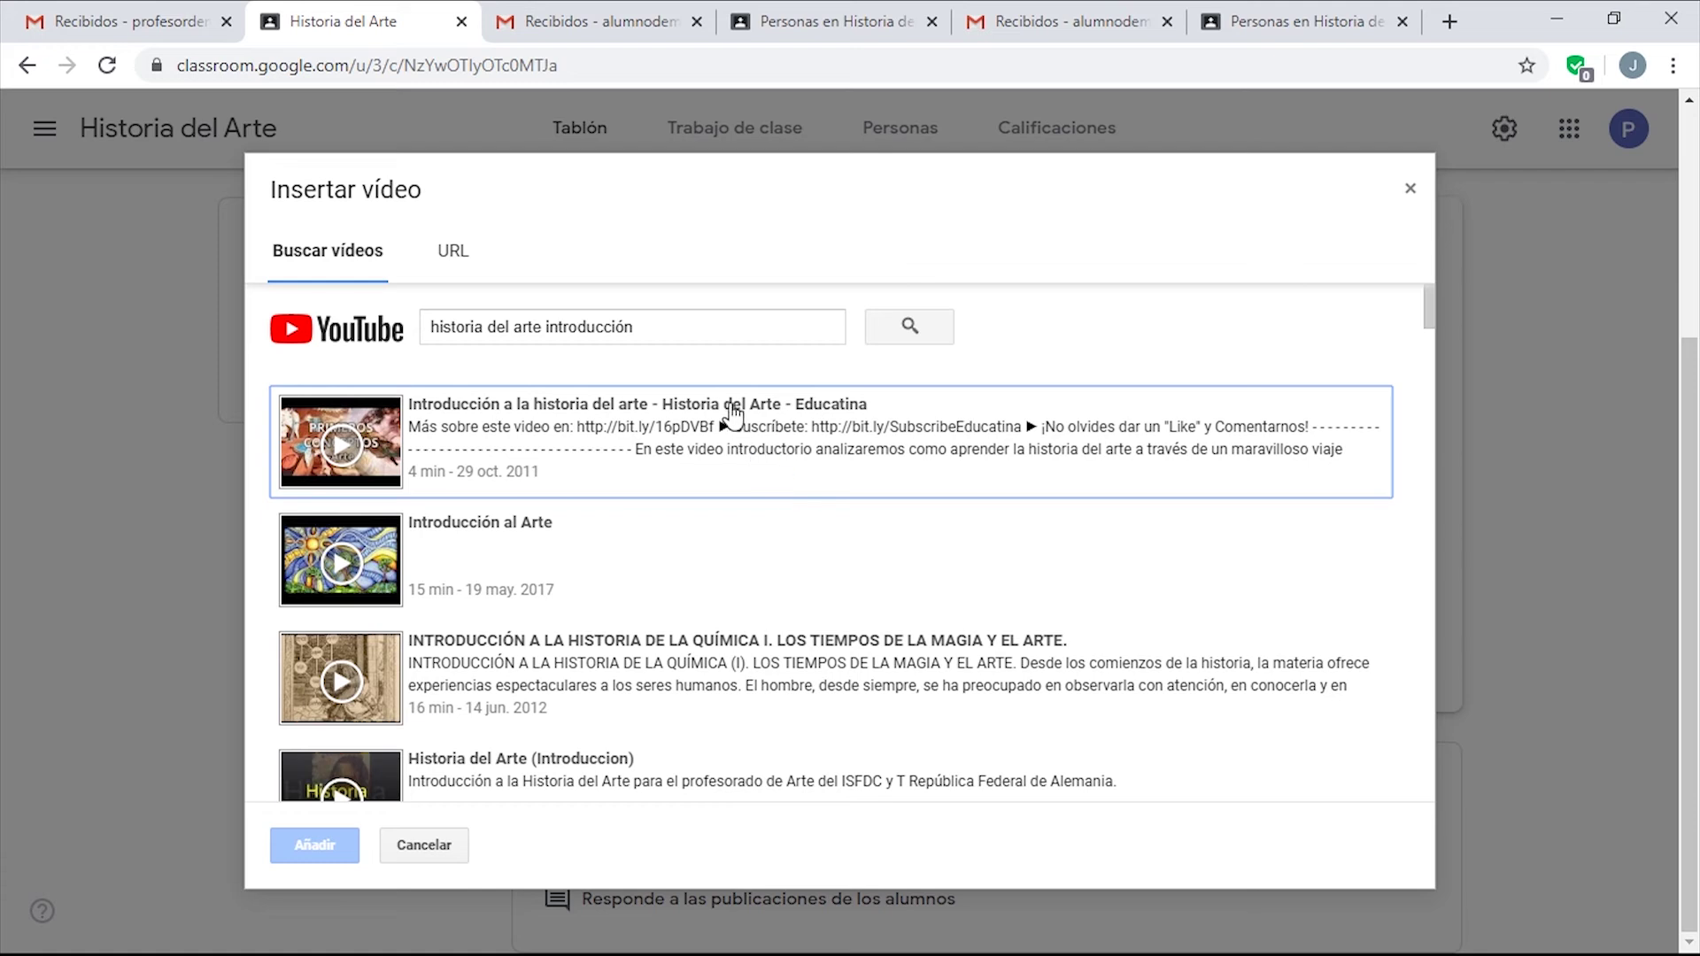
click(779, 425)
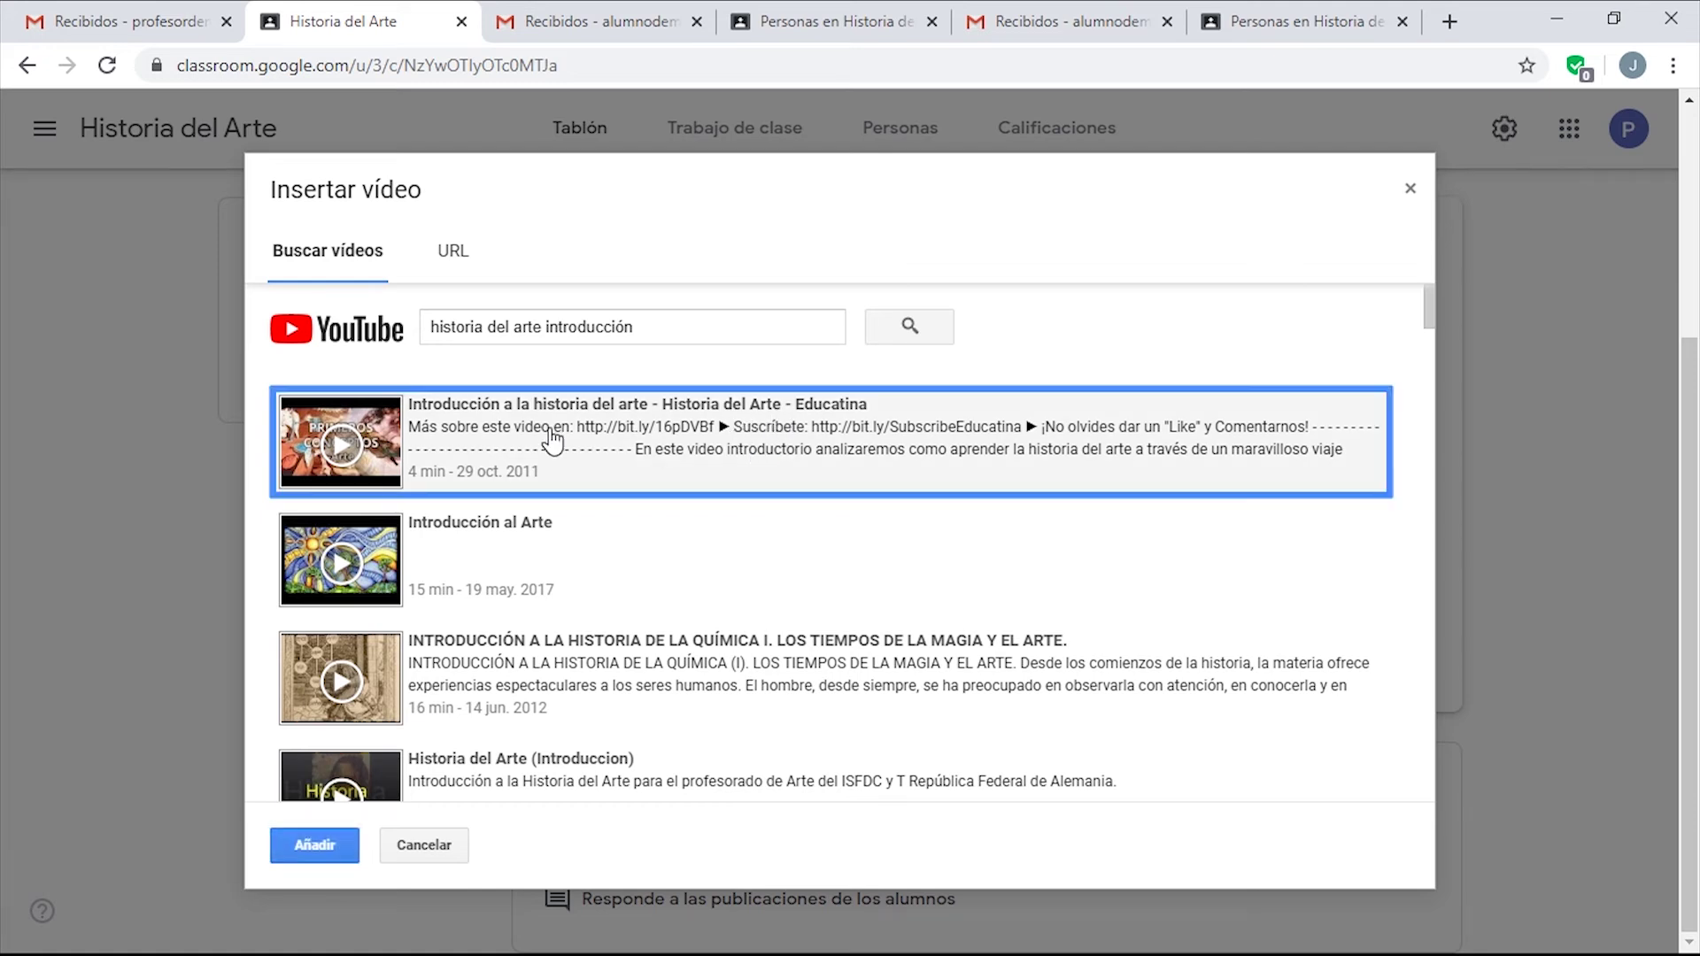
click(329, 845)
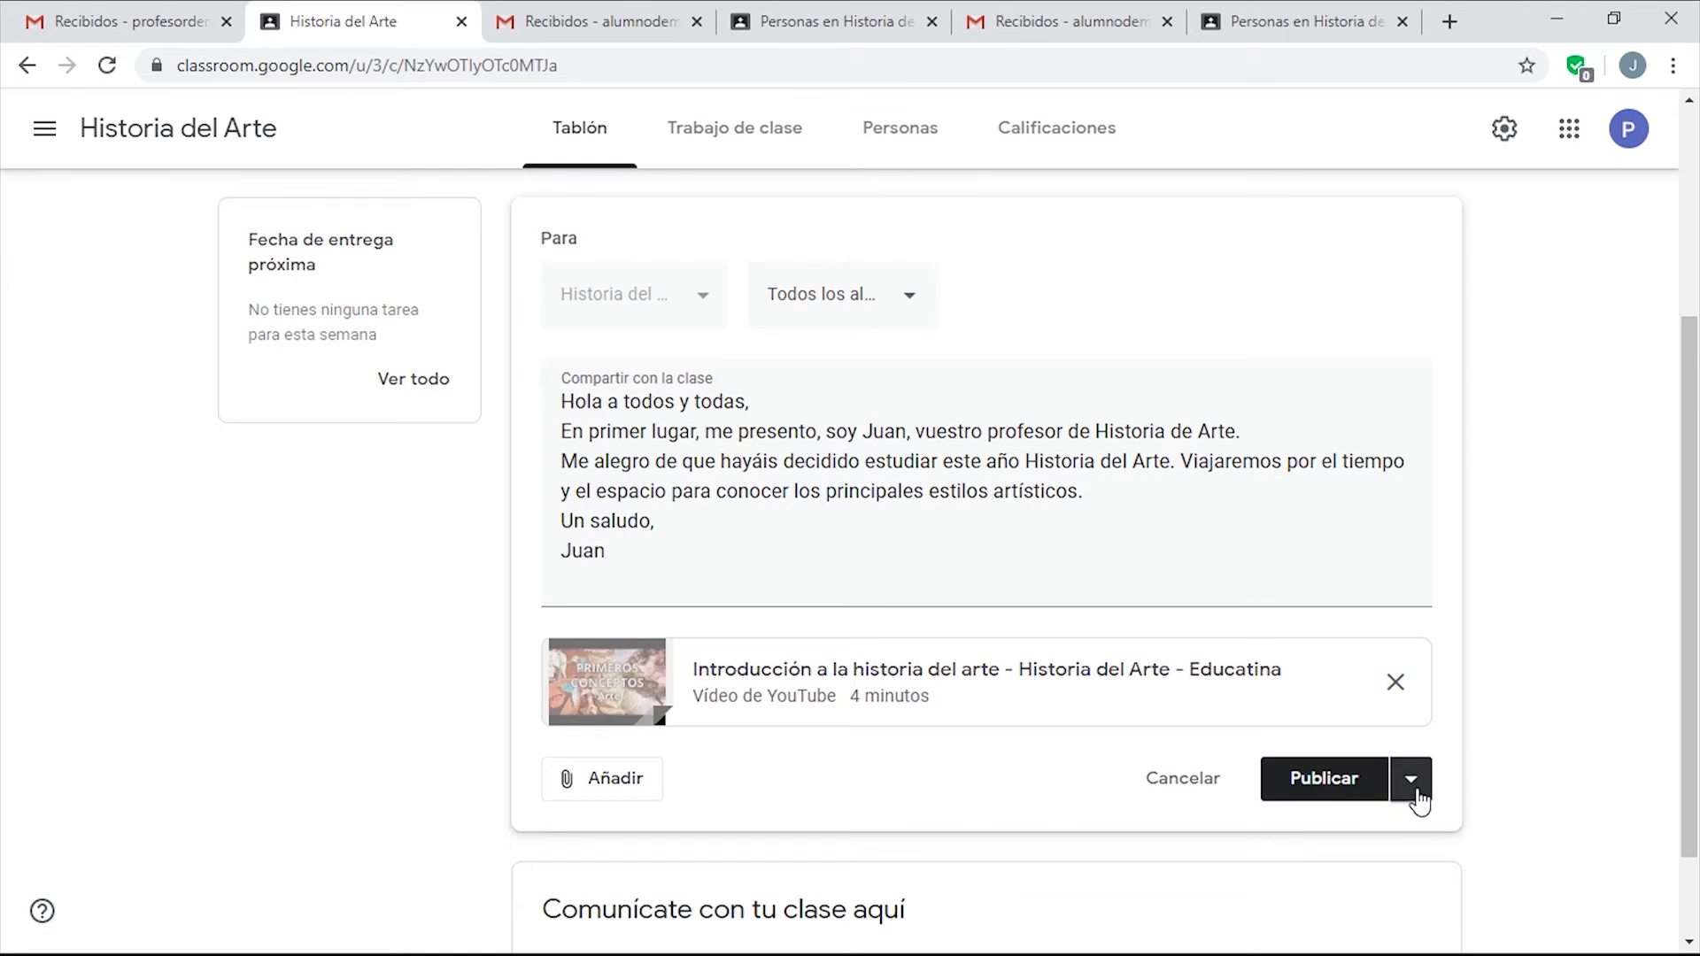
Publish the announcement immediately after cancelling the Programar option, then switch to the student's view.
click(1411, 781)
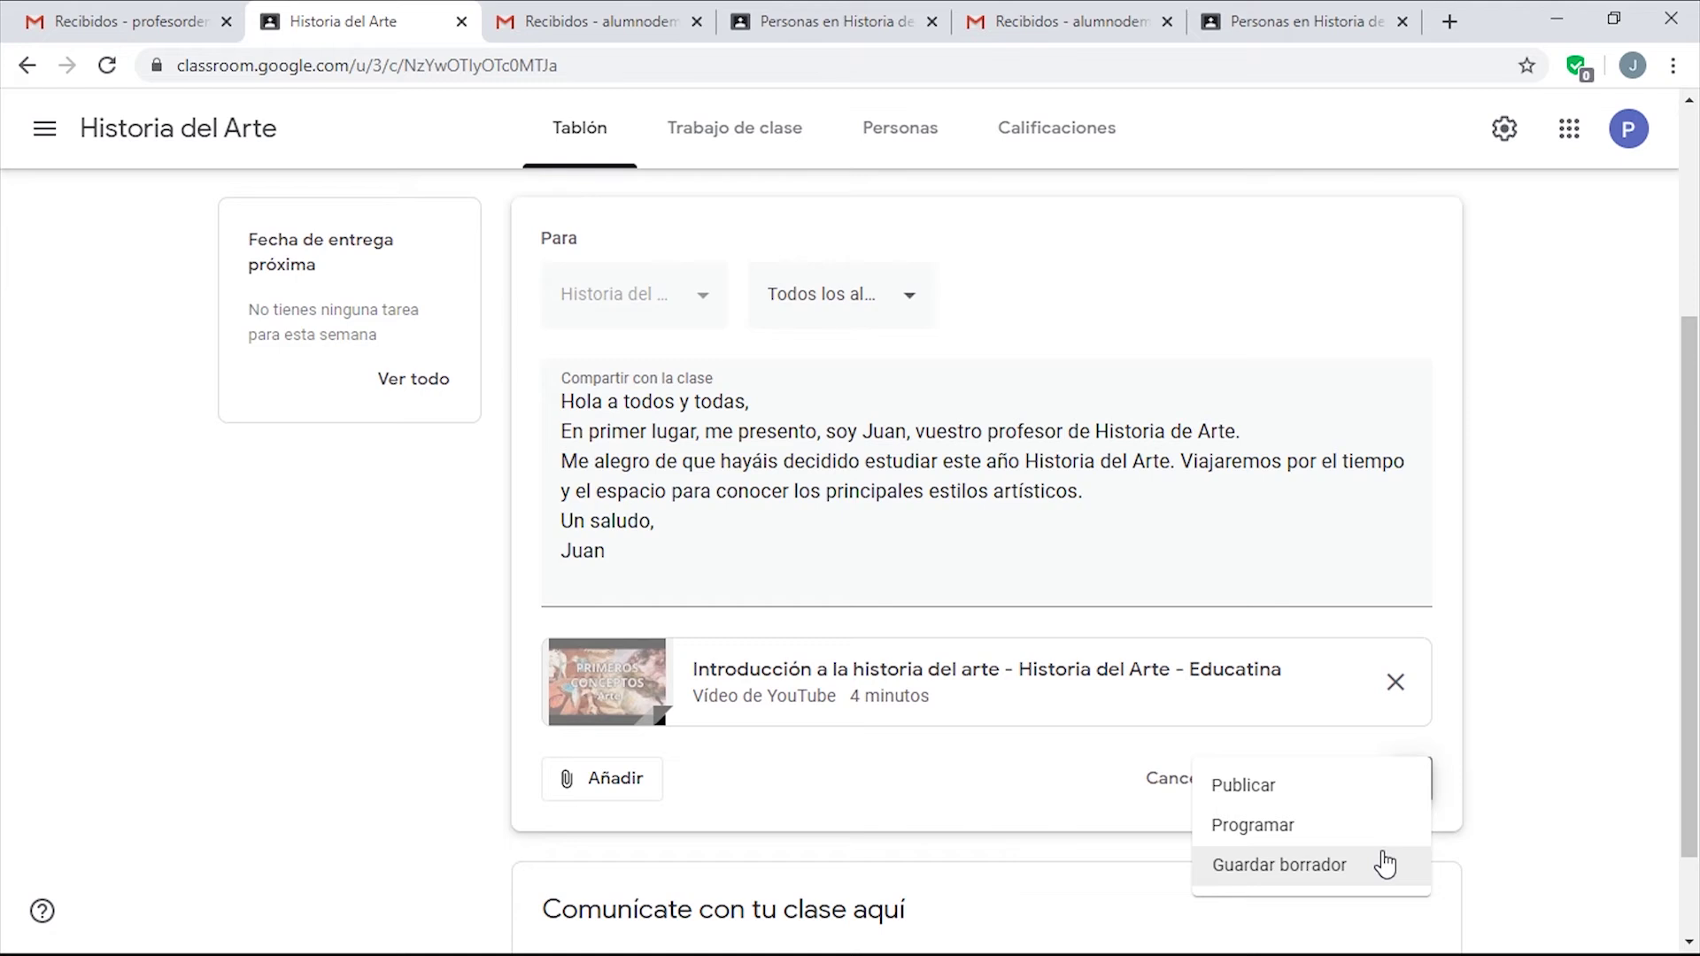
click(1371, 840)
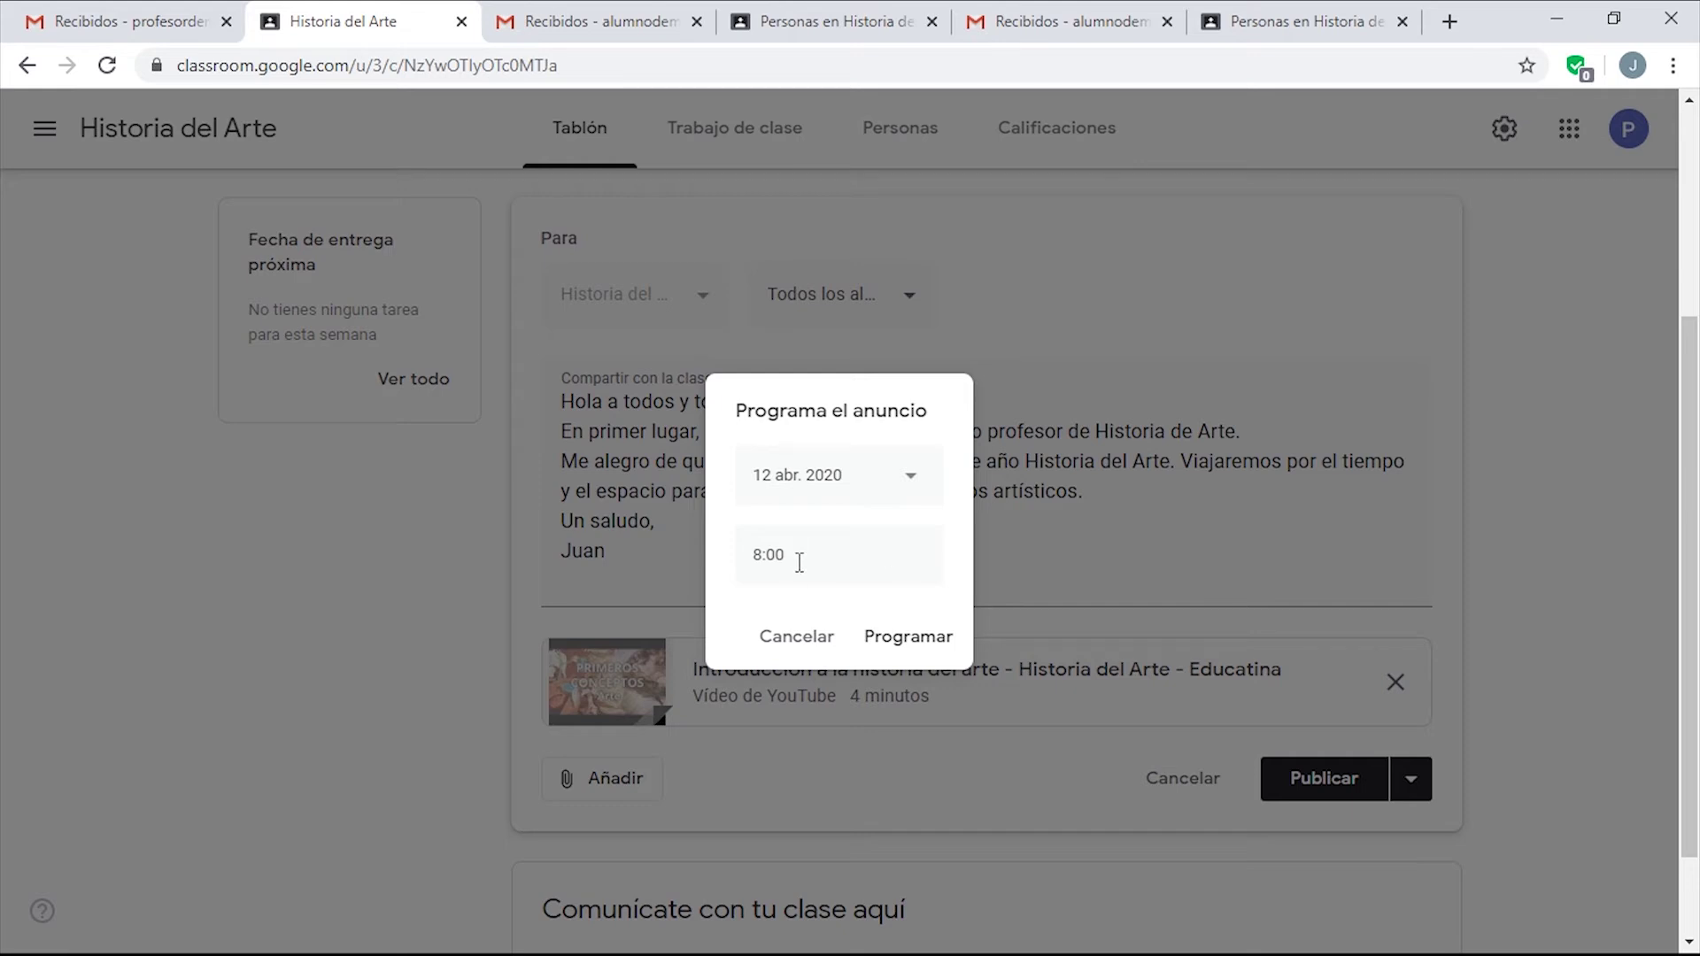
click(786, 645)
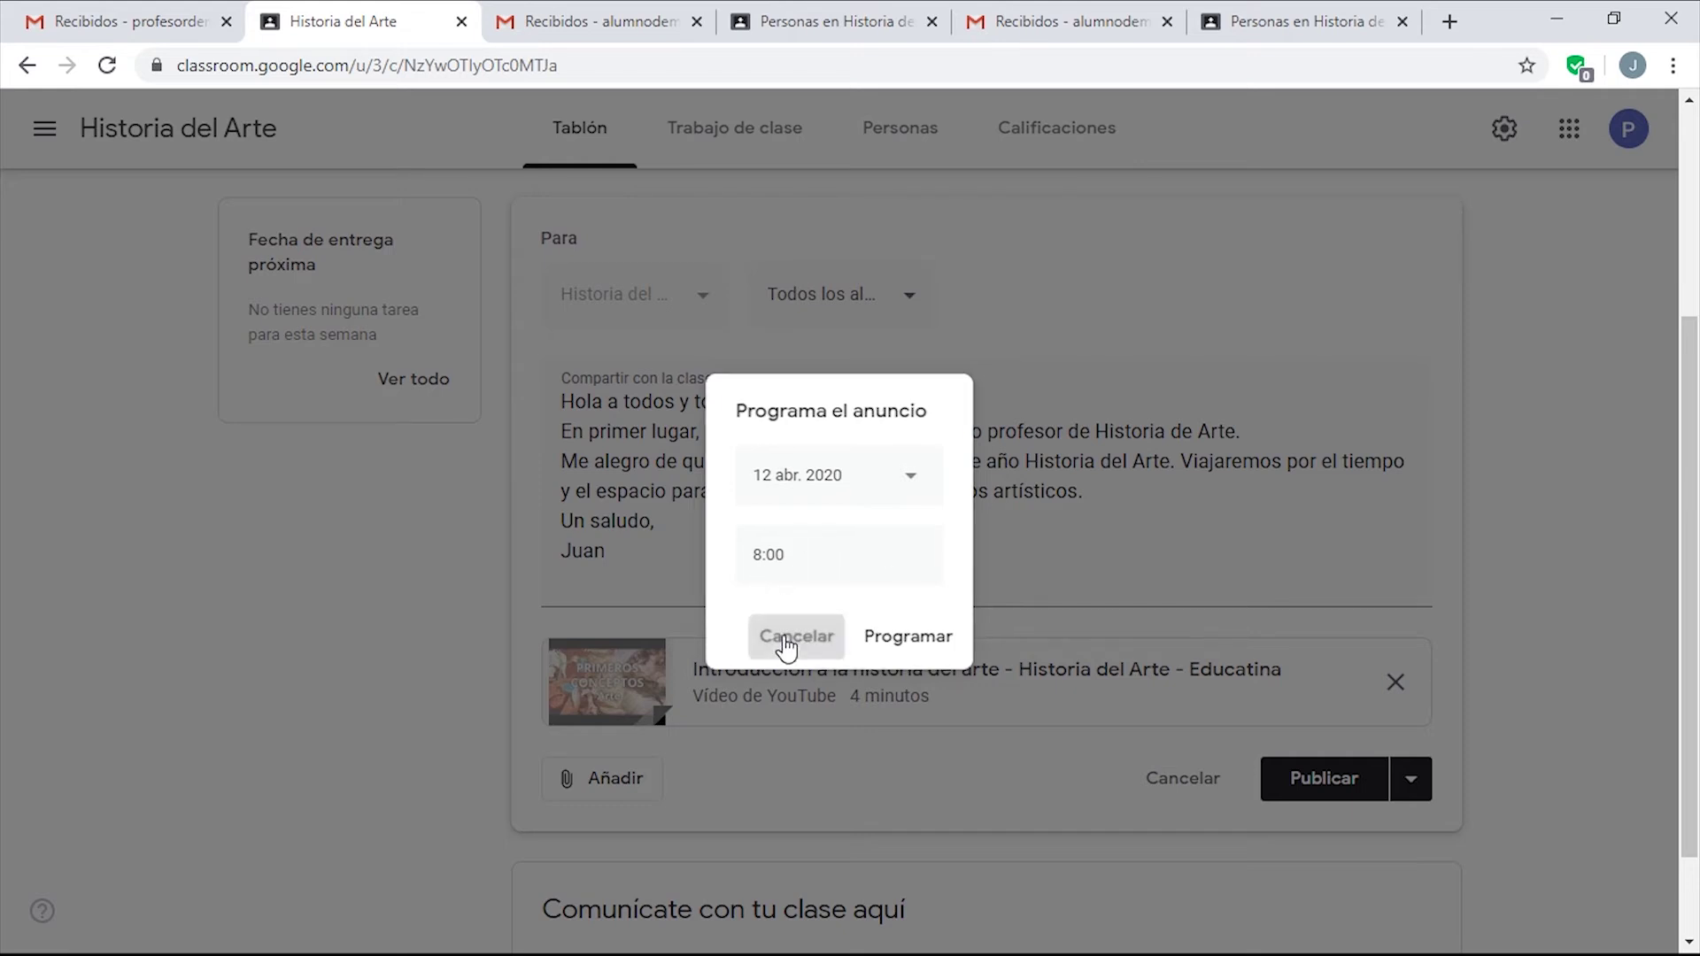
click(1320, 791)
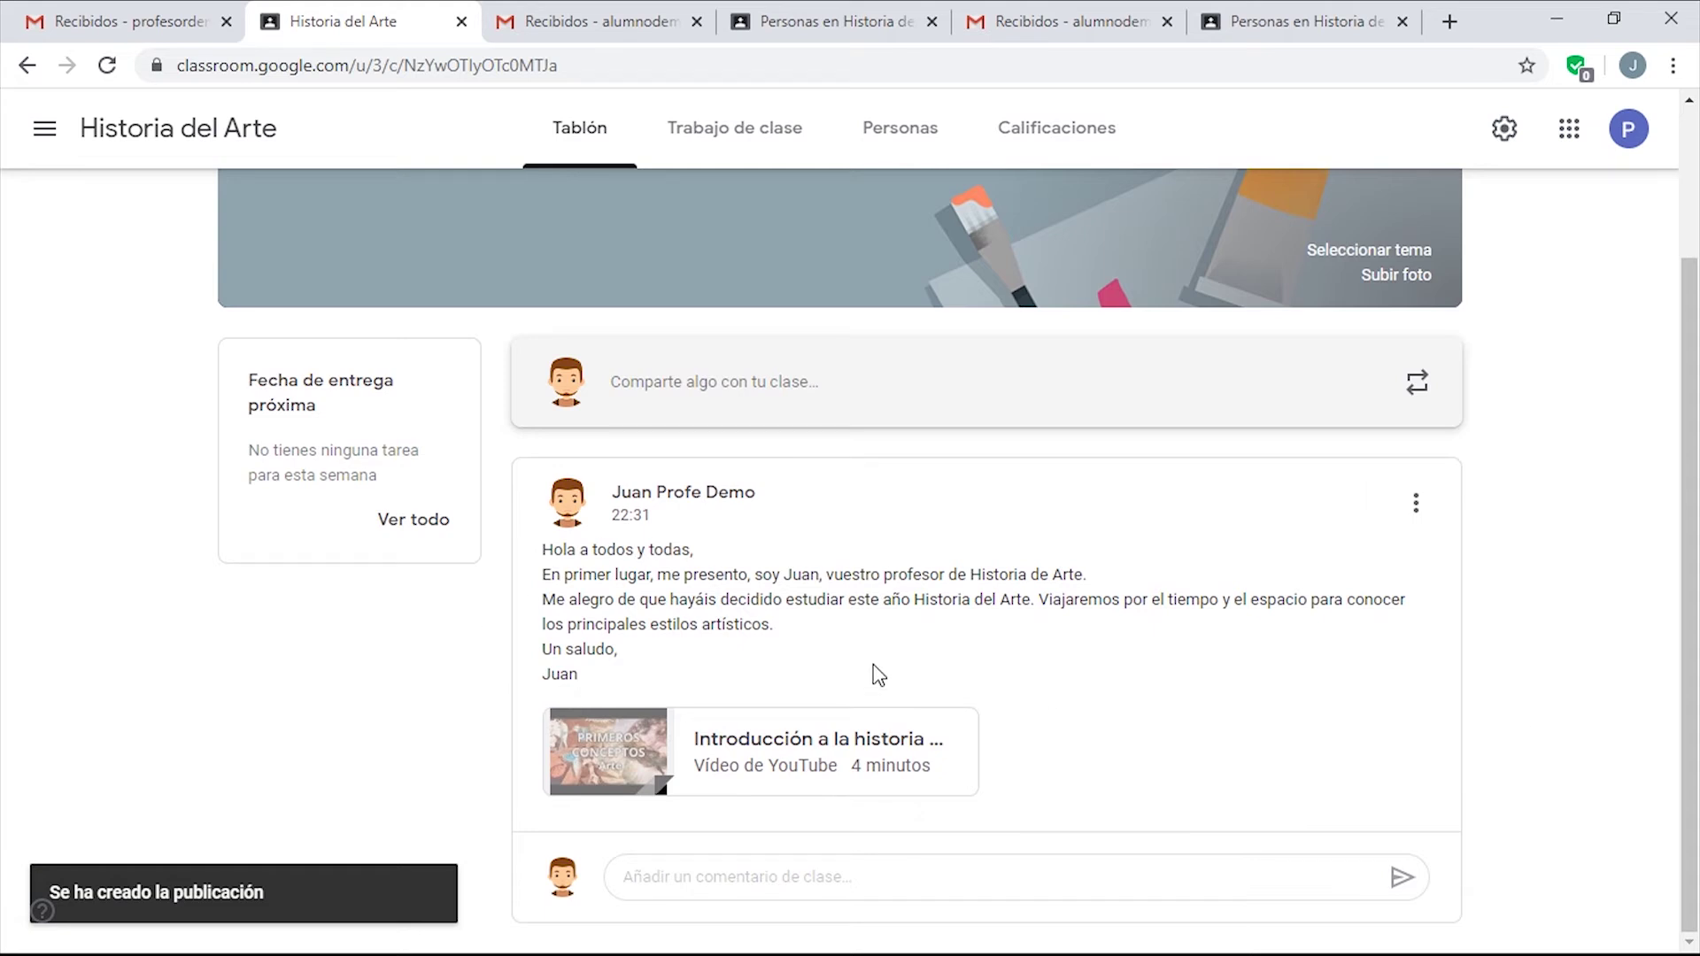
click(810, 21)
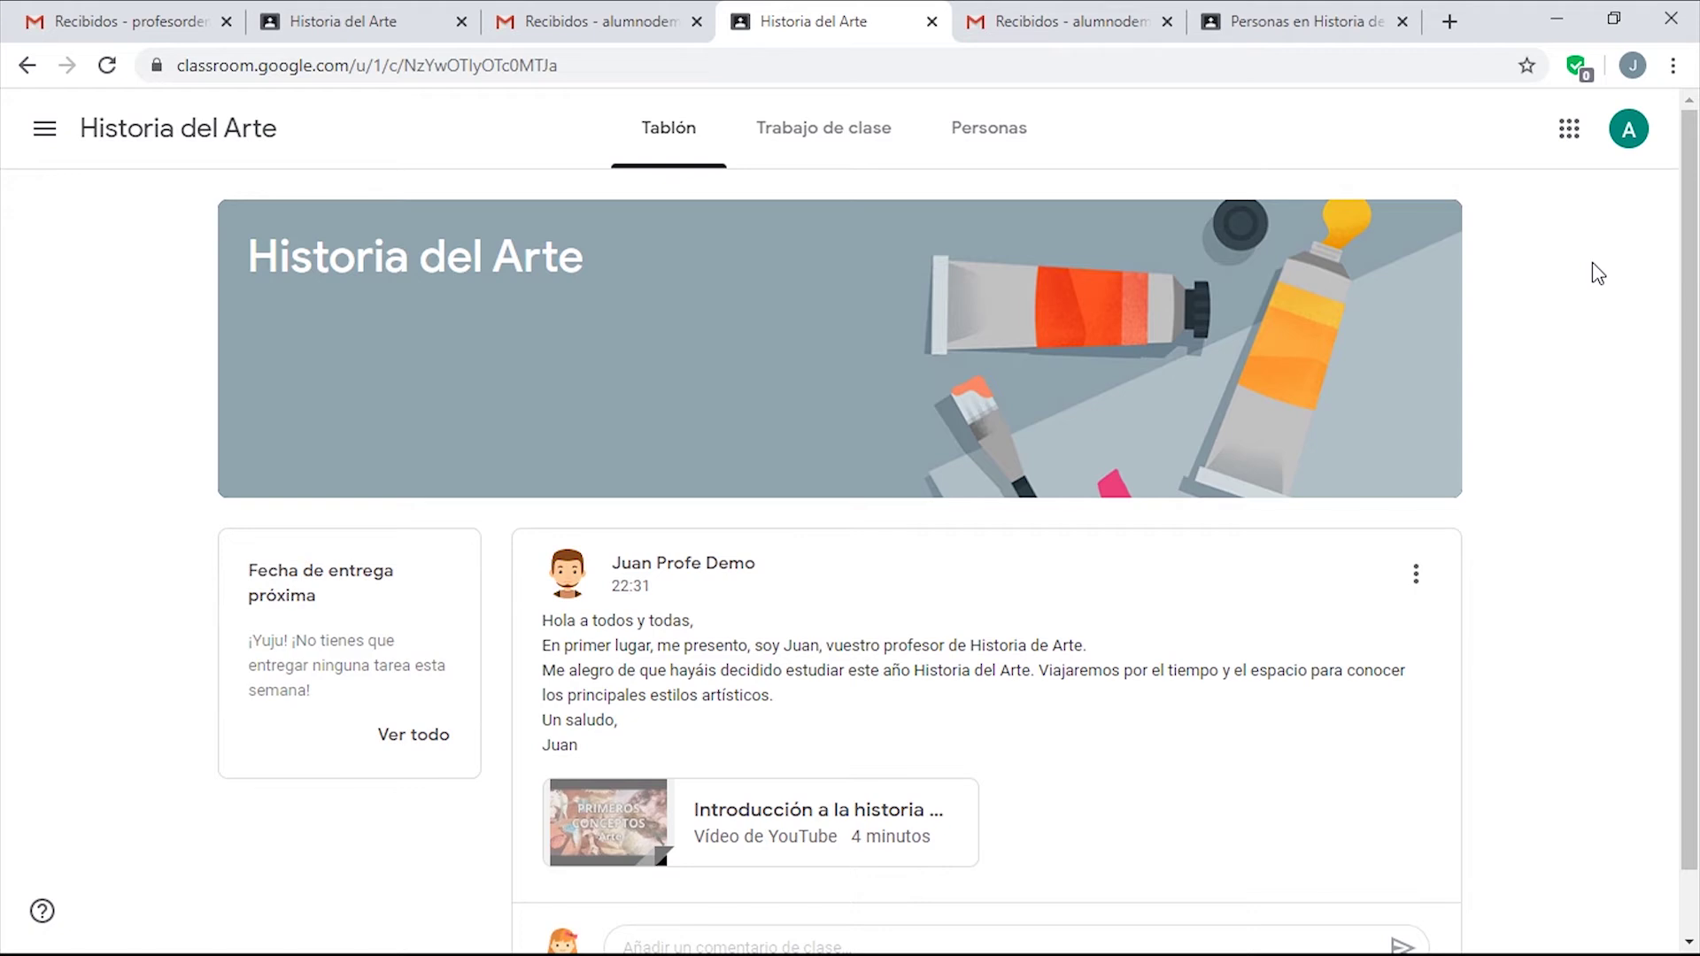
Play the attached YouTube video as the student, then pause and close it.
scroll(1598, 273, down, 1)
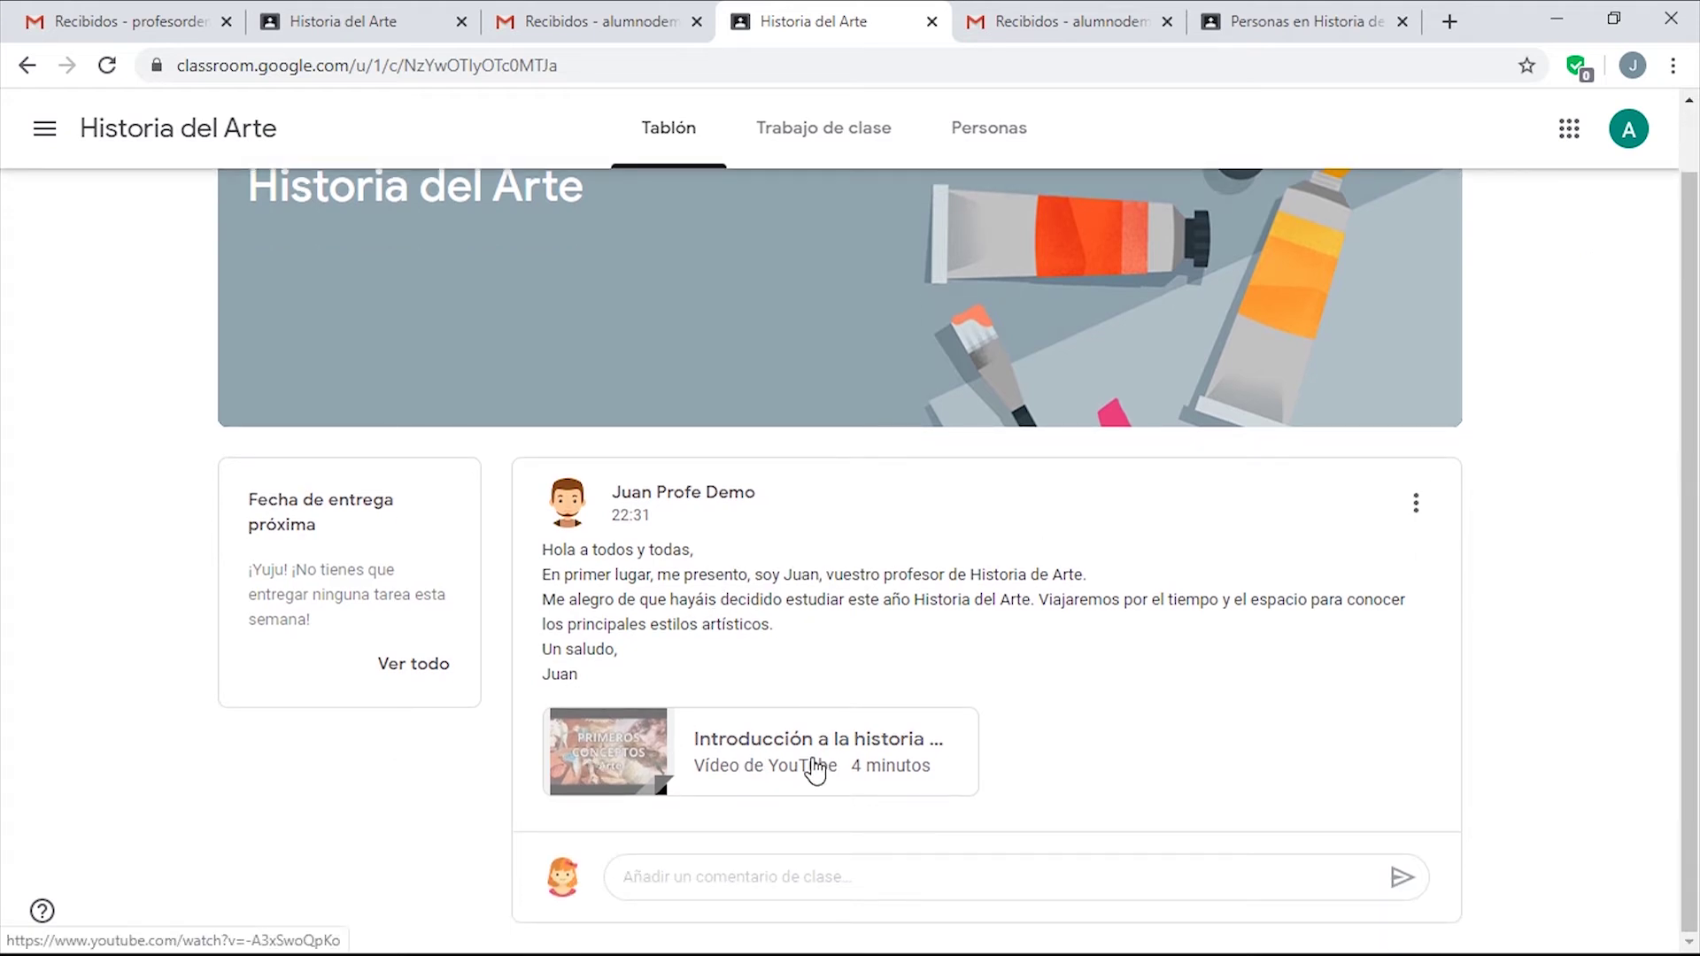
click(709, 748)
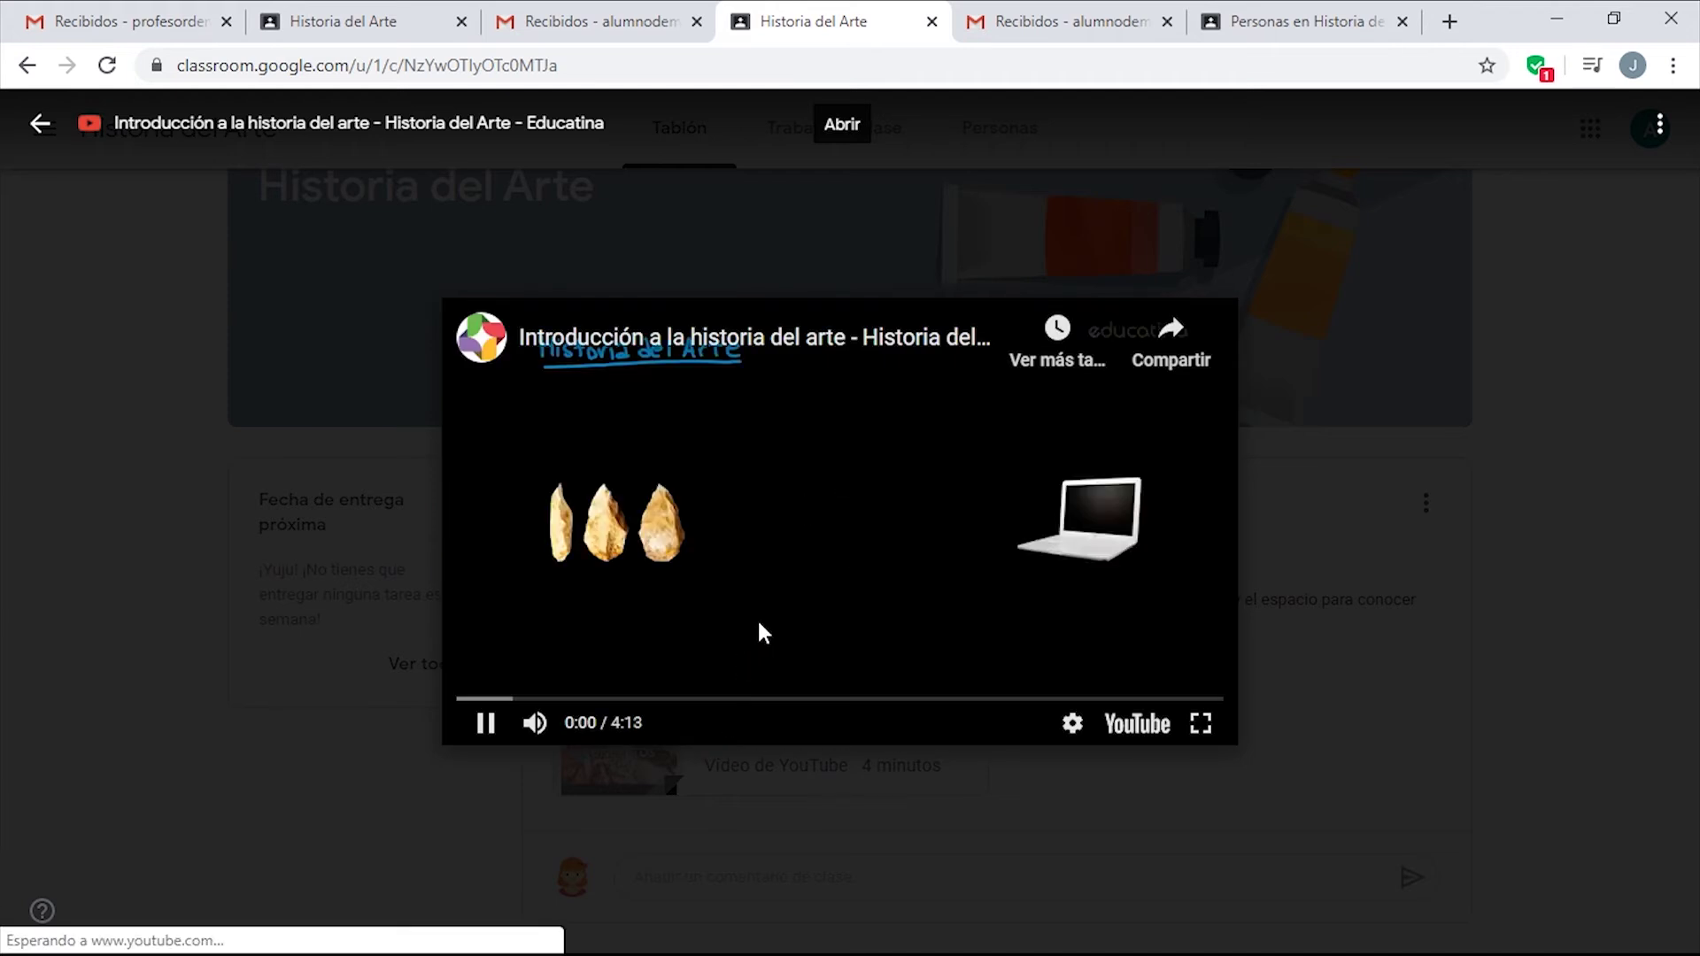
click(485, 723)
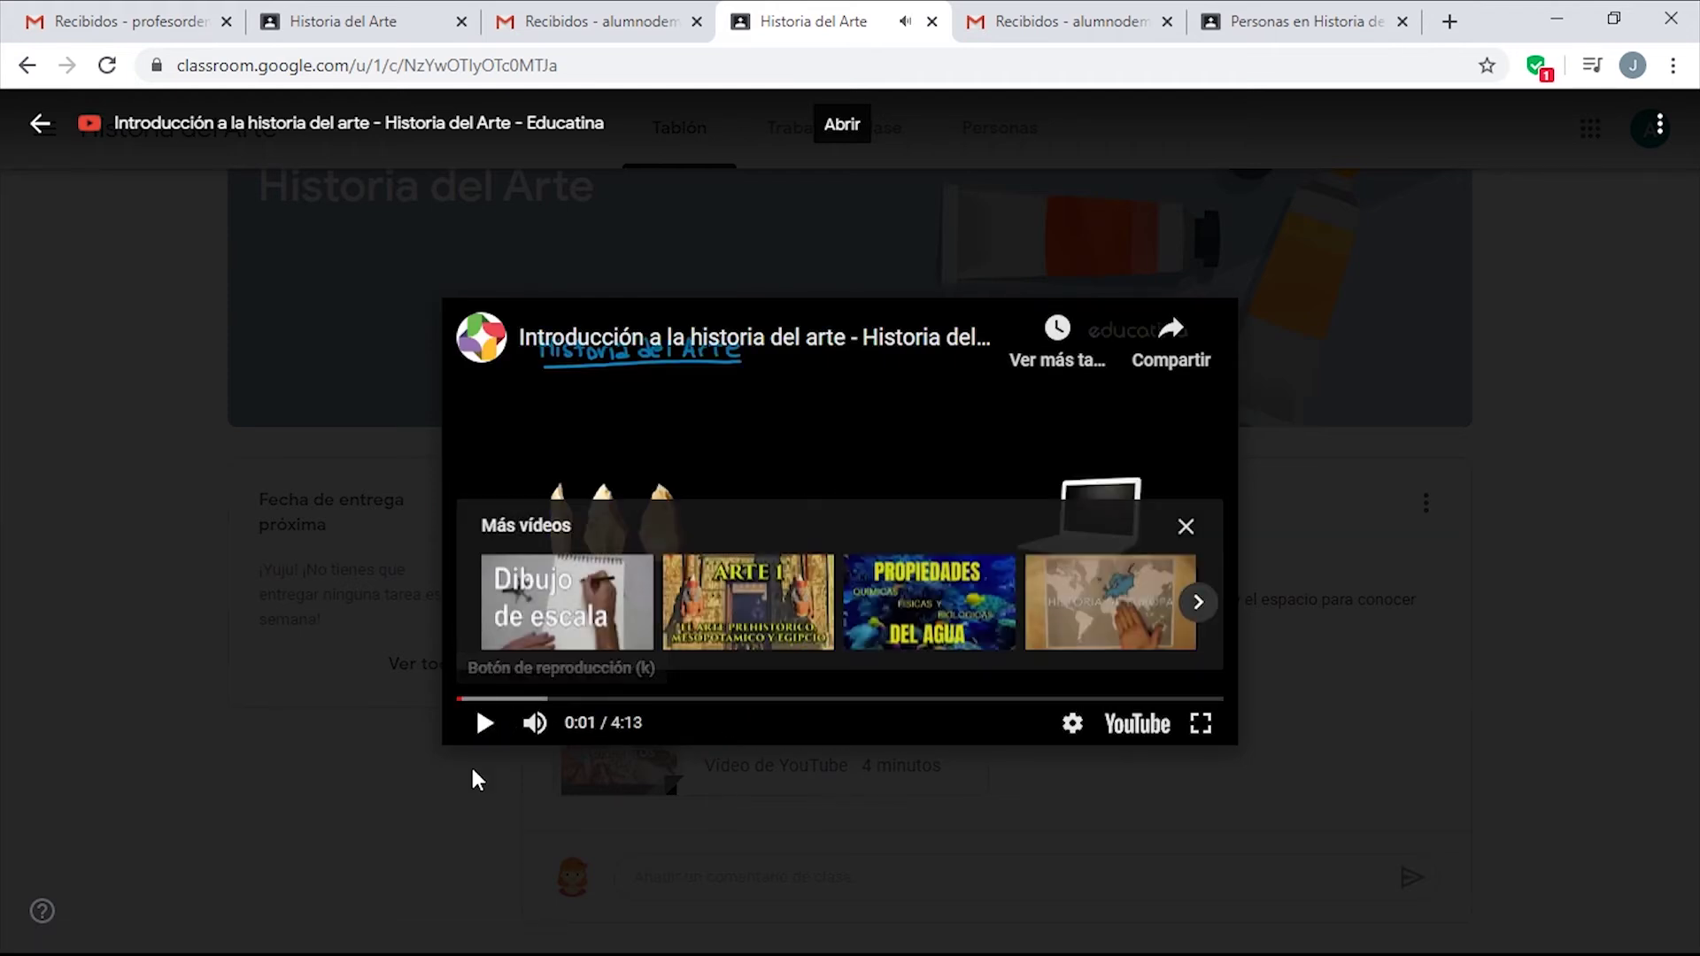
click(462, 800)
Post the class comment 'Muchas gracias Profesor.' beneath the announcement.
click(888, 863)
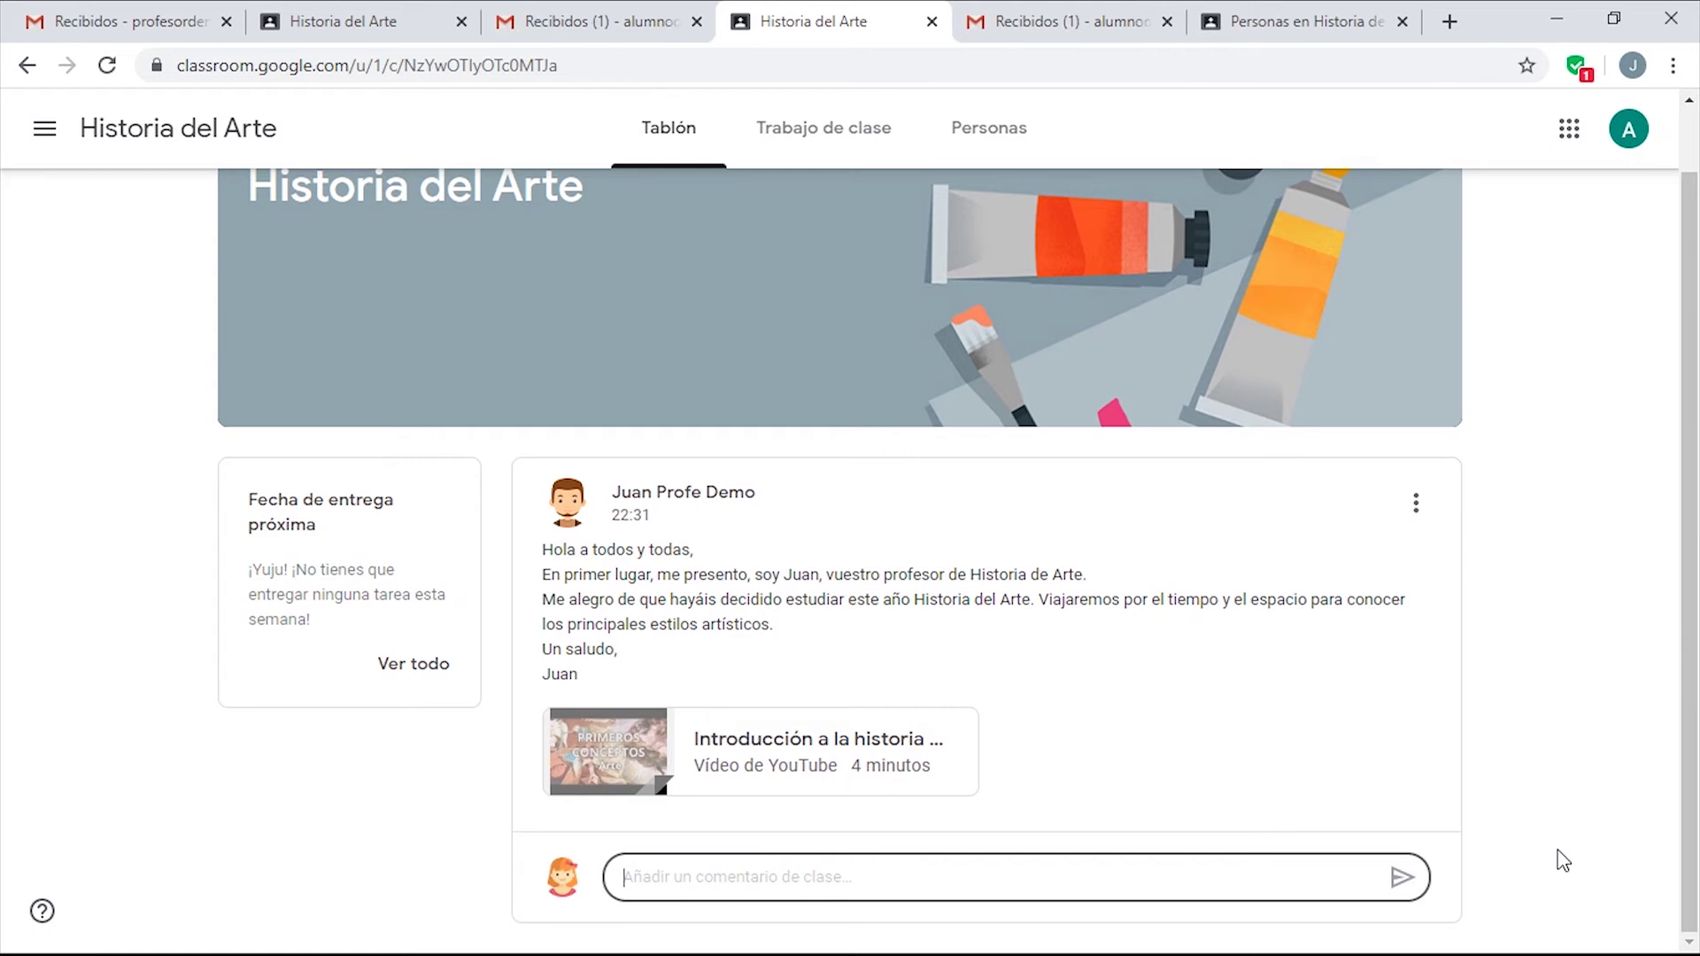
text(Muchas gracias,)
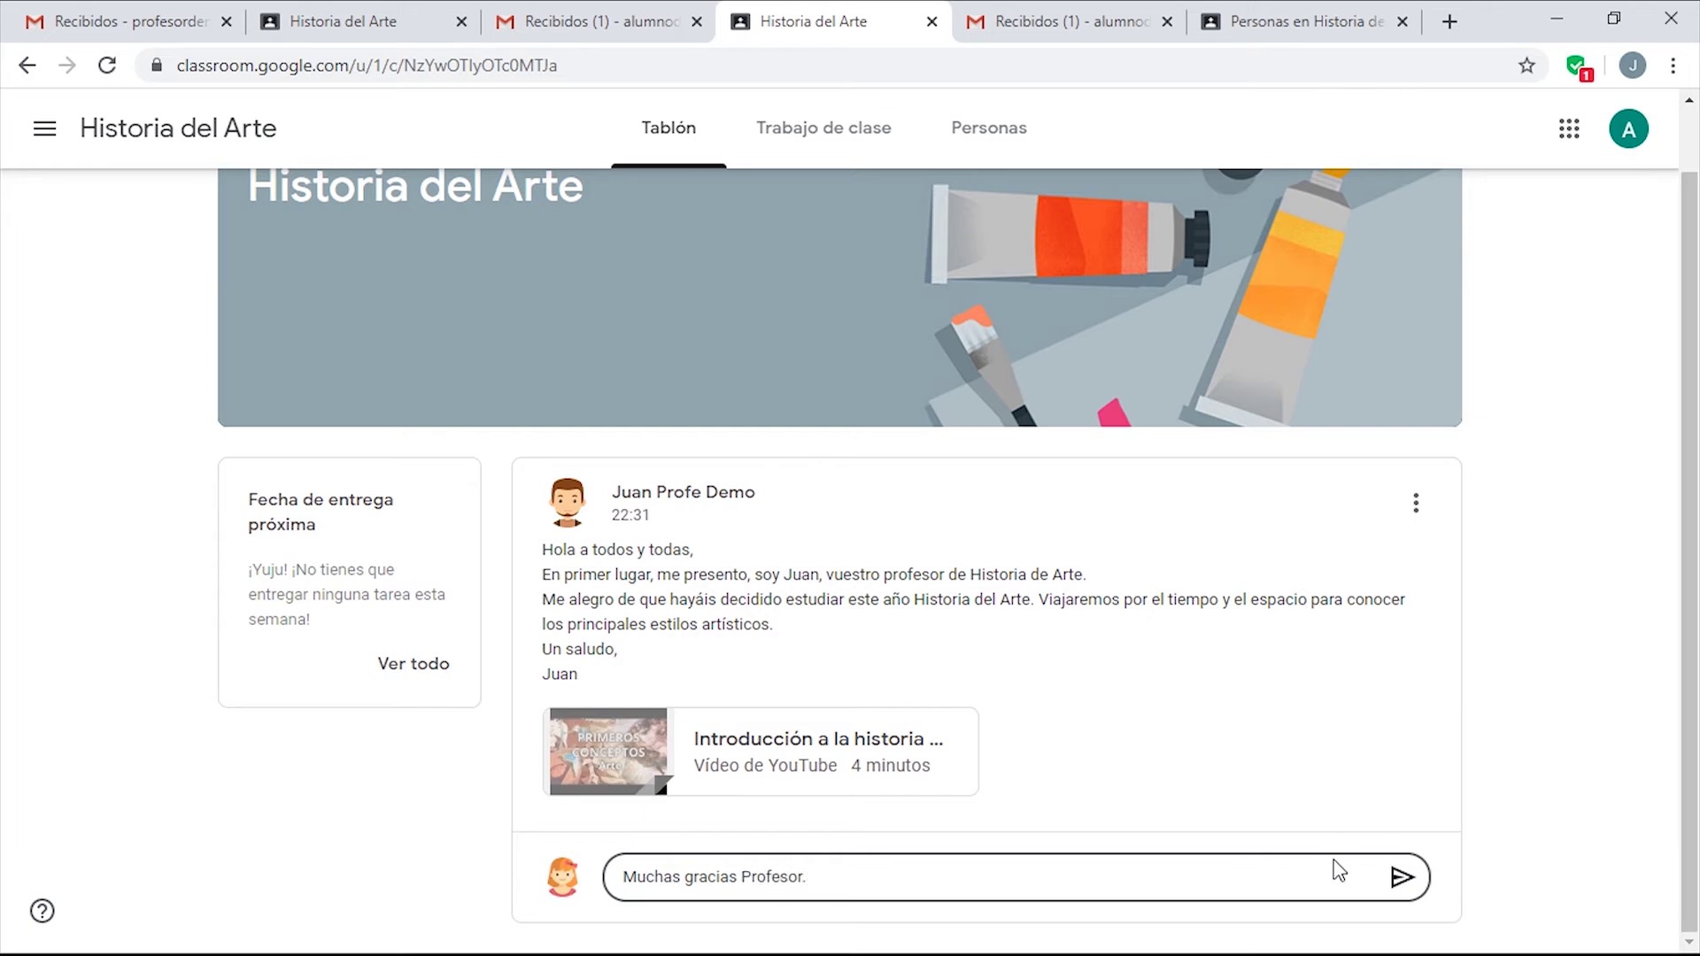
click(1400, 876)
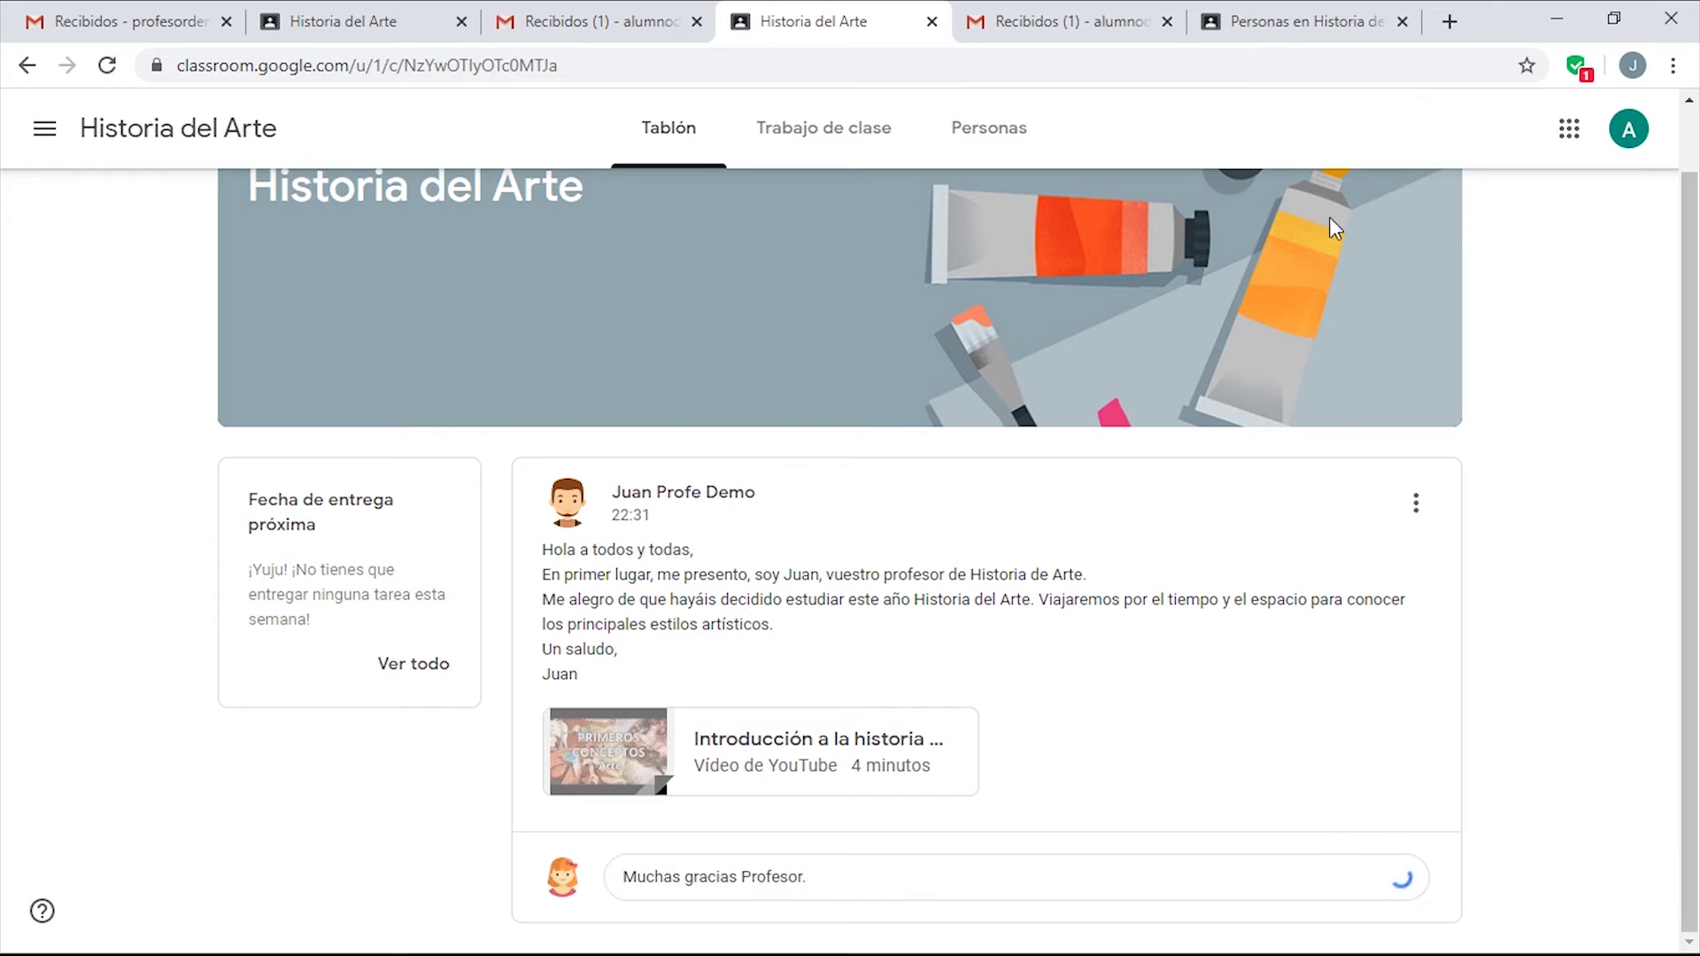
As the second student, post the class comment 'Muchas gracias, un vídeo muy interesante.' on the announcement.
click(1283, 14)
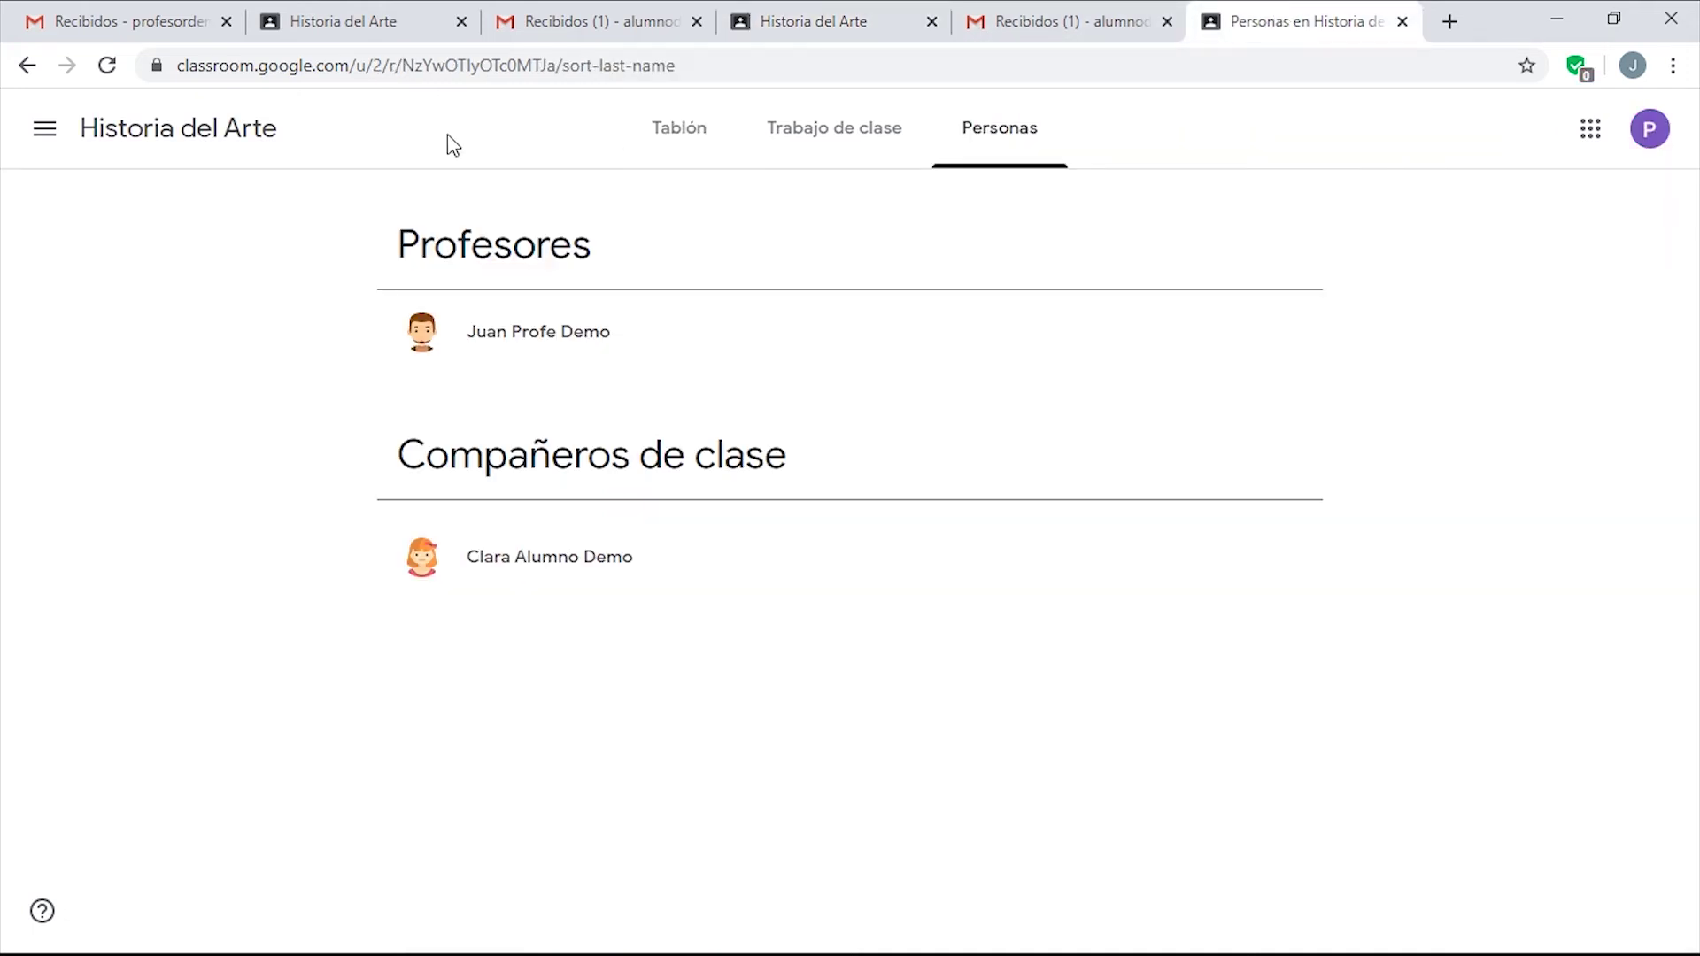
click(692, 132)
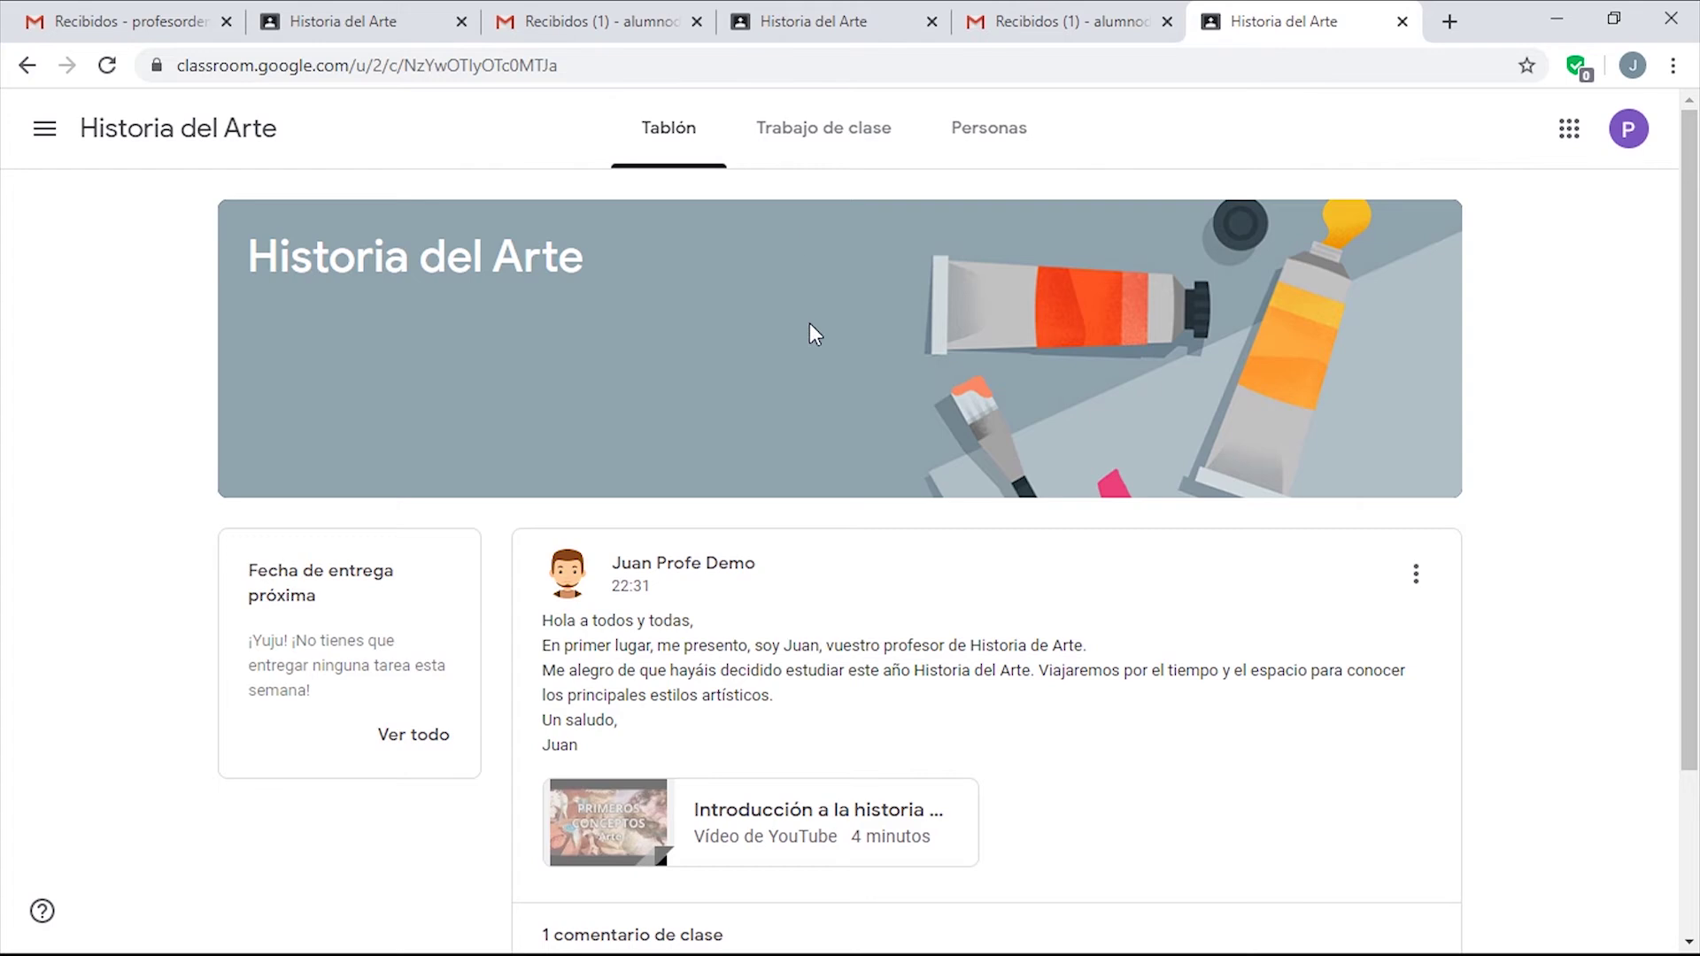
scroll(1416, 563, down, 3)
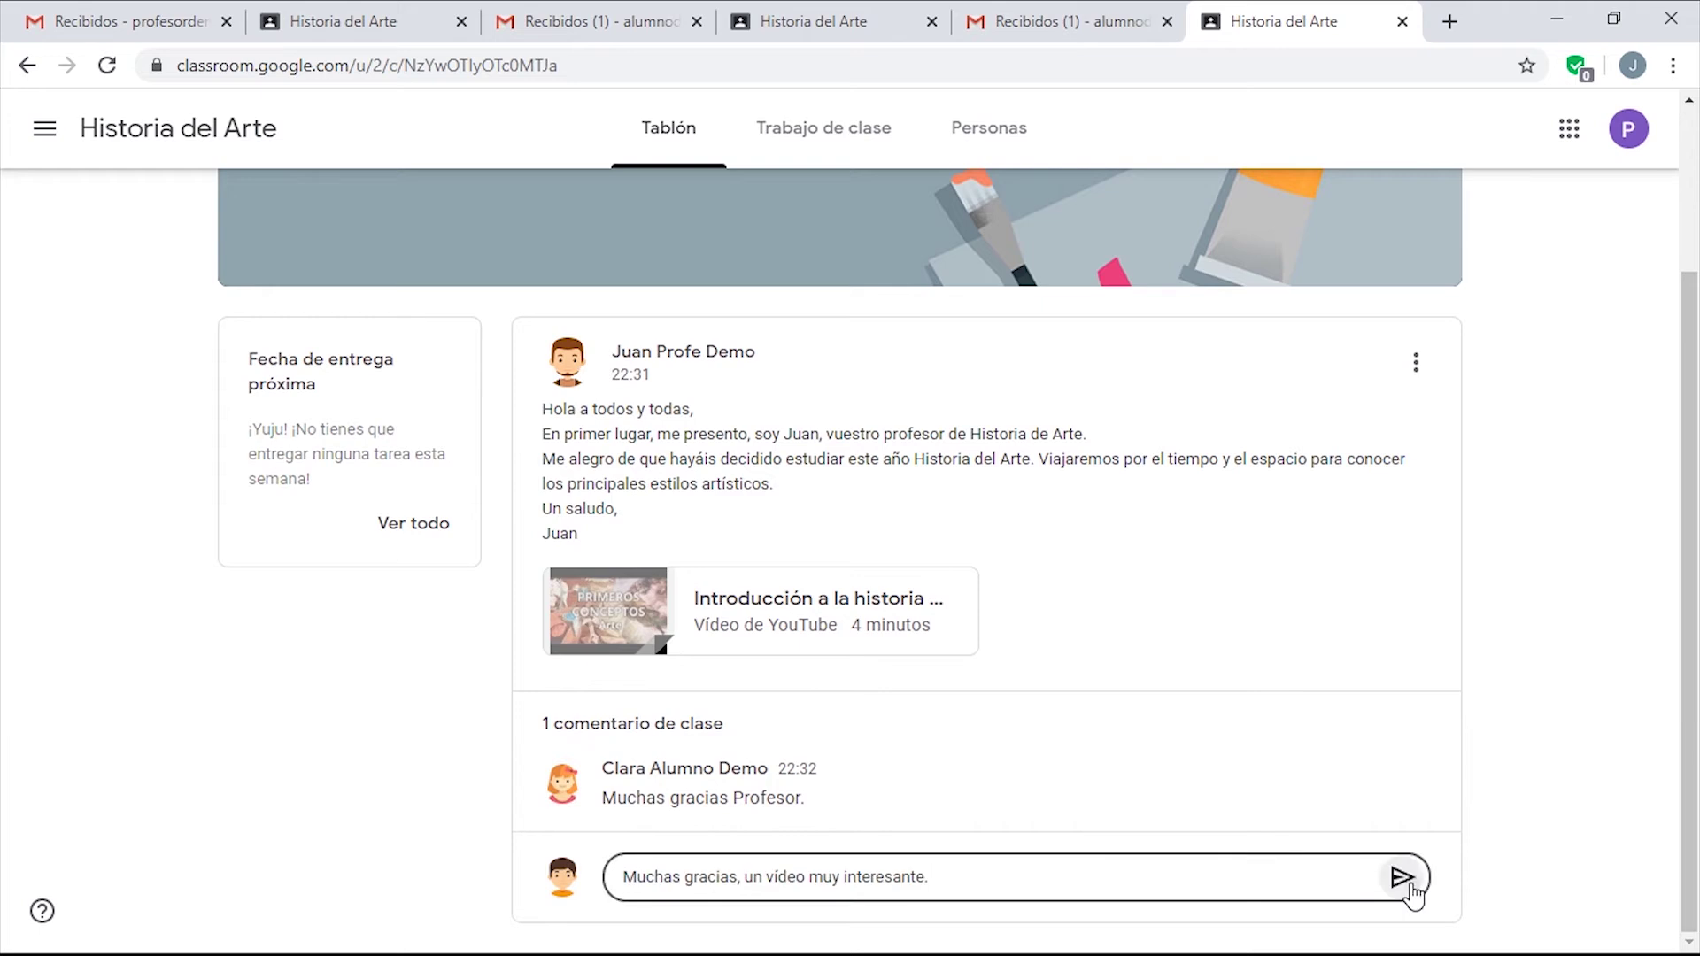
click(1401, 878)
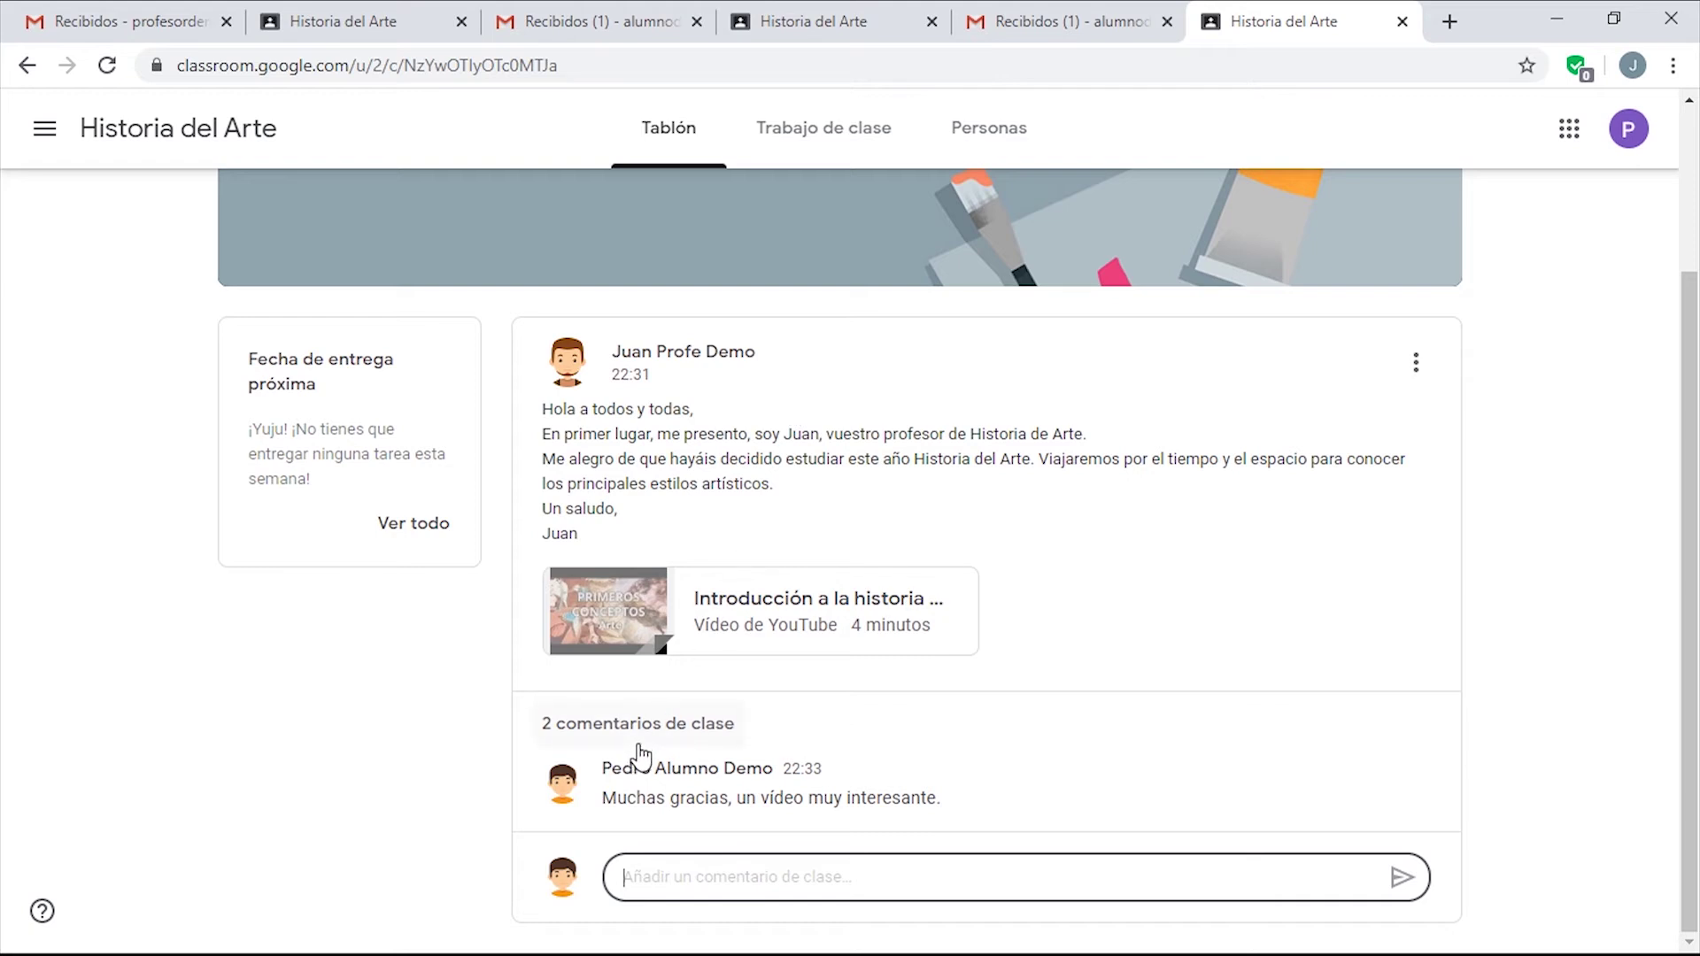
Review all class comments and the post's options as a student, then switch to the teacher's class.
click(658, 726)
scroll(1112, 699, down, 1)
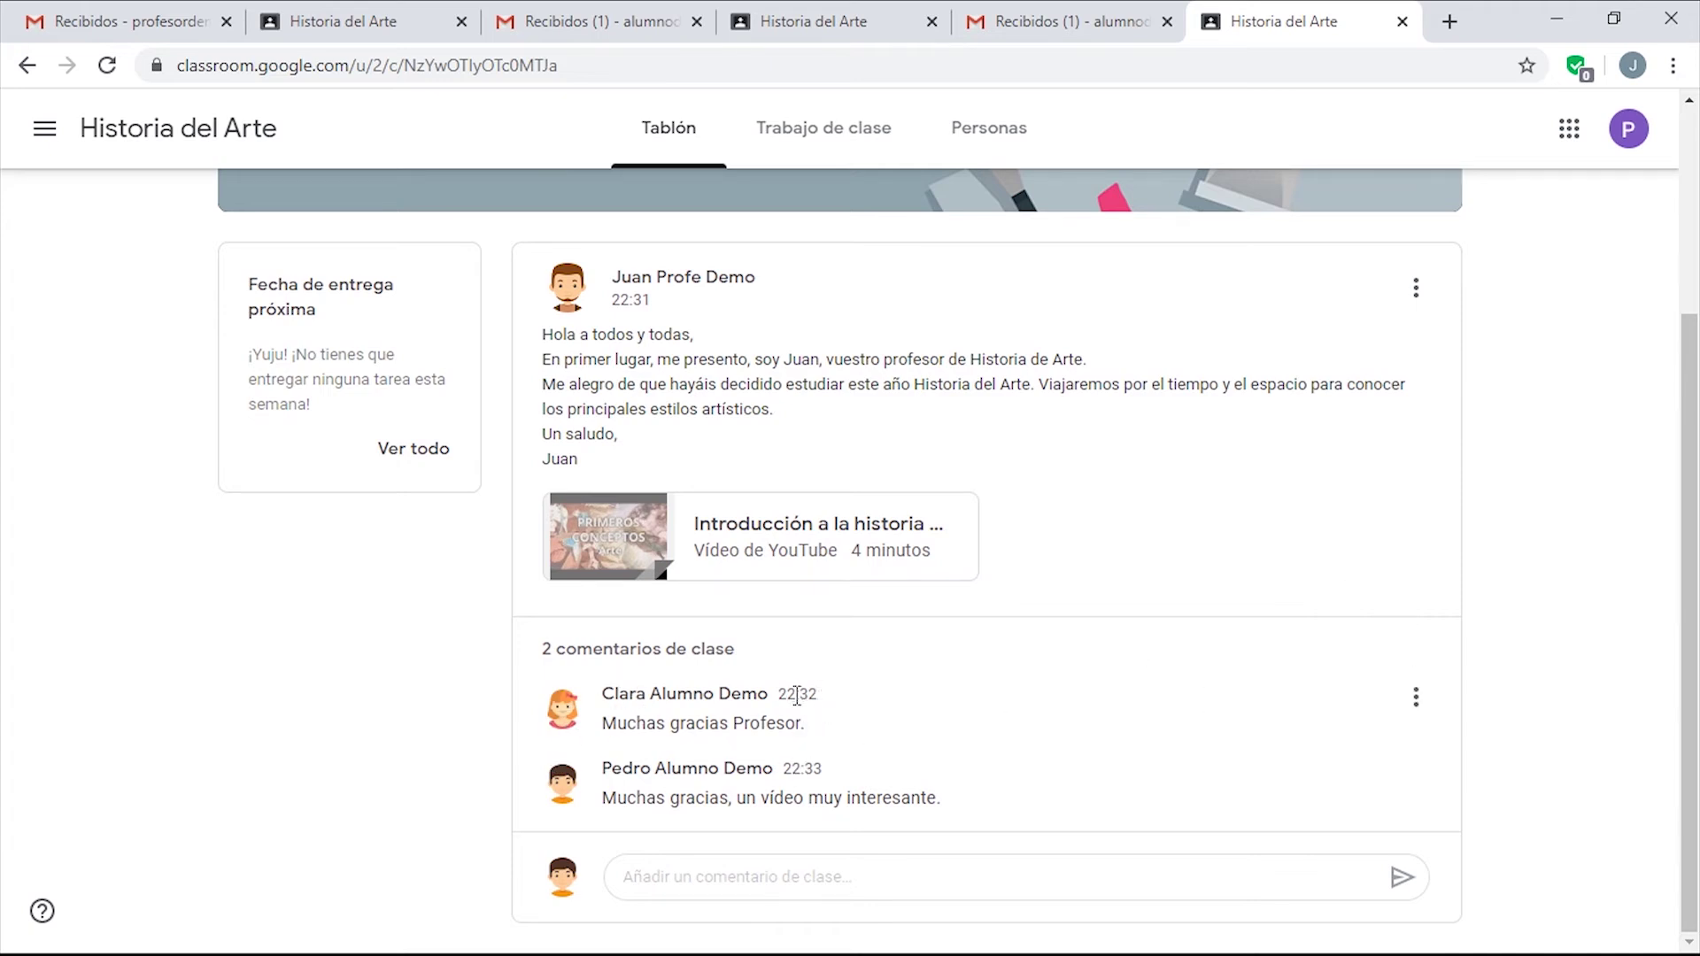
scroll(857, 617, up, 3)
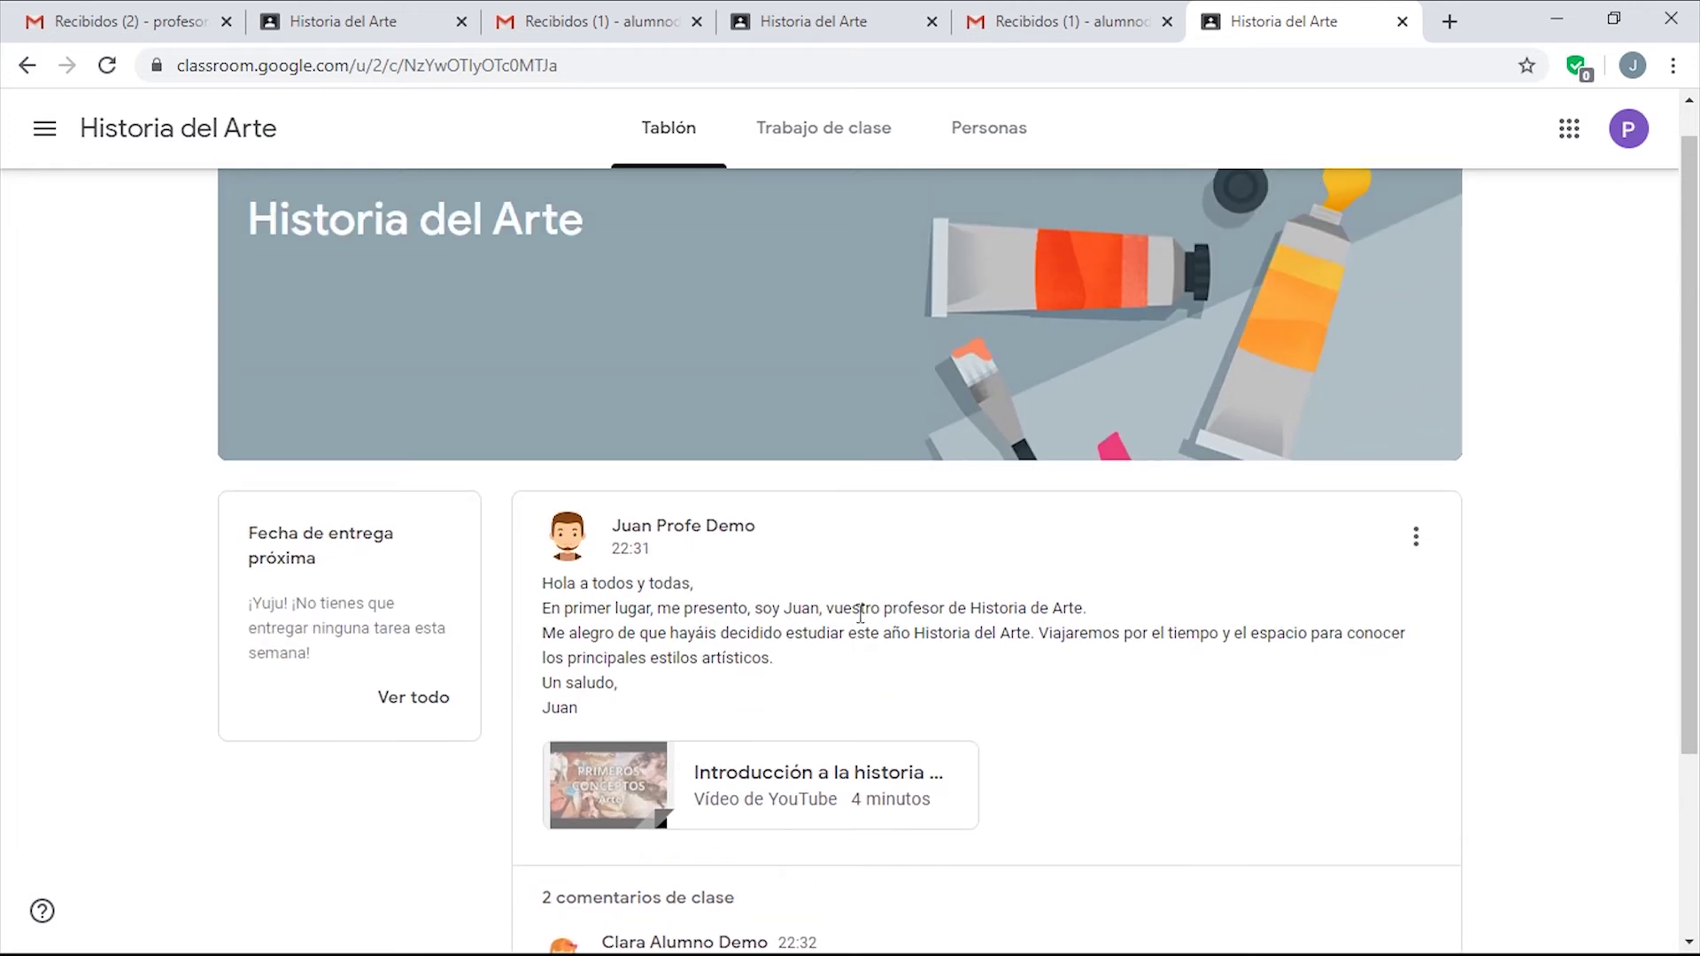
click(1416, 536)
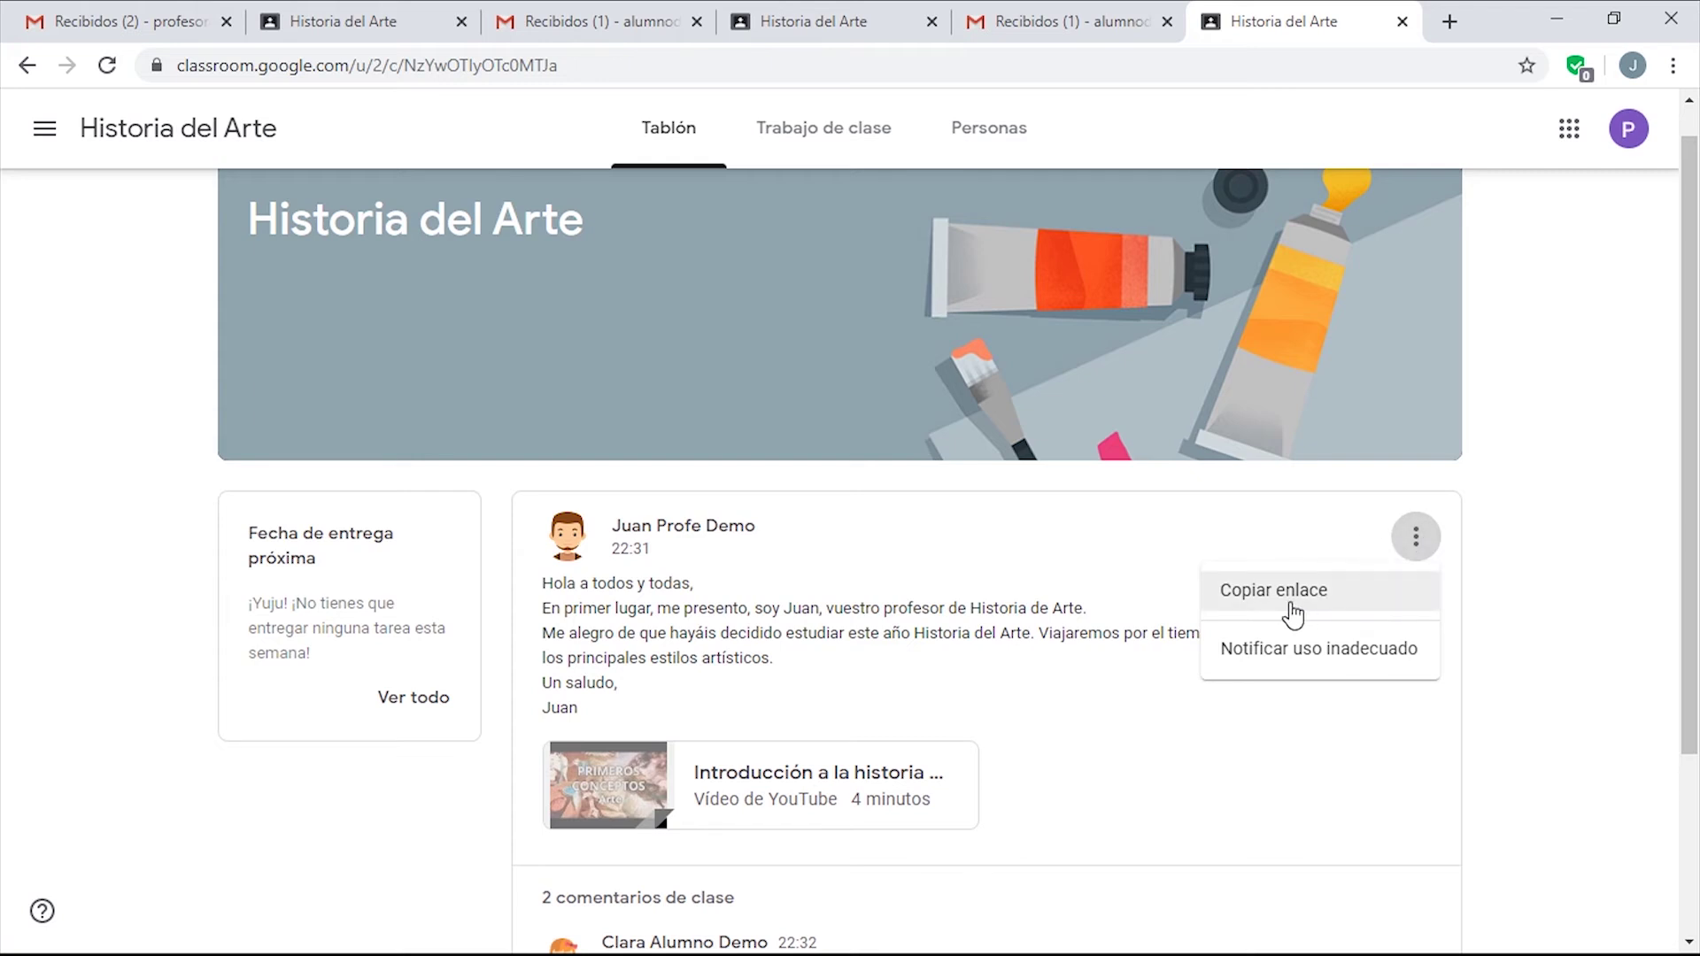
click(123, 26)
click(323, 19)
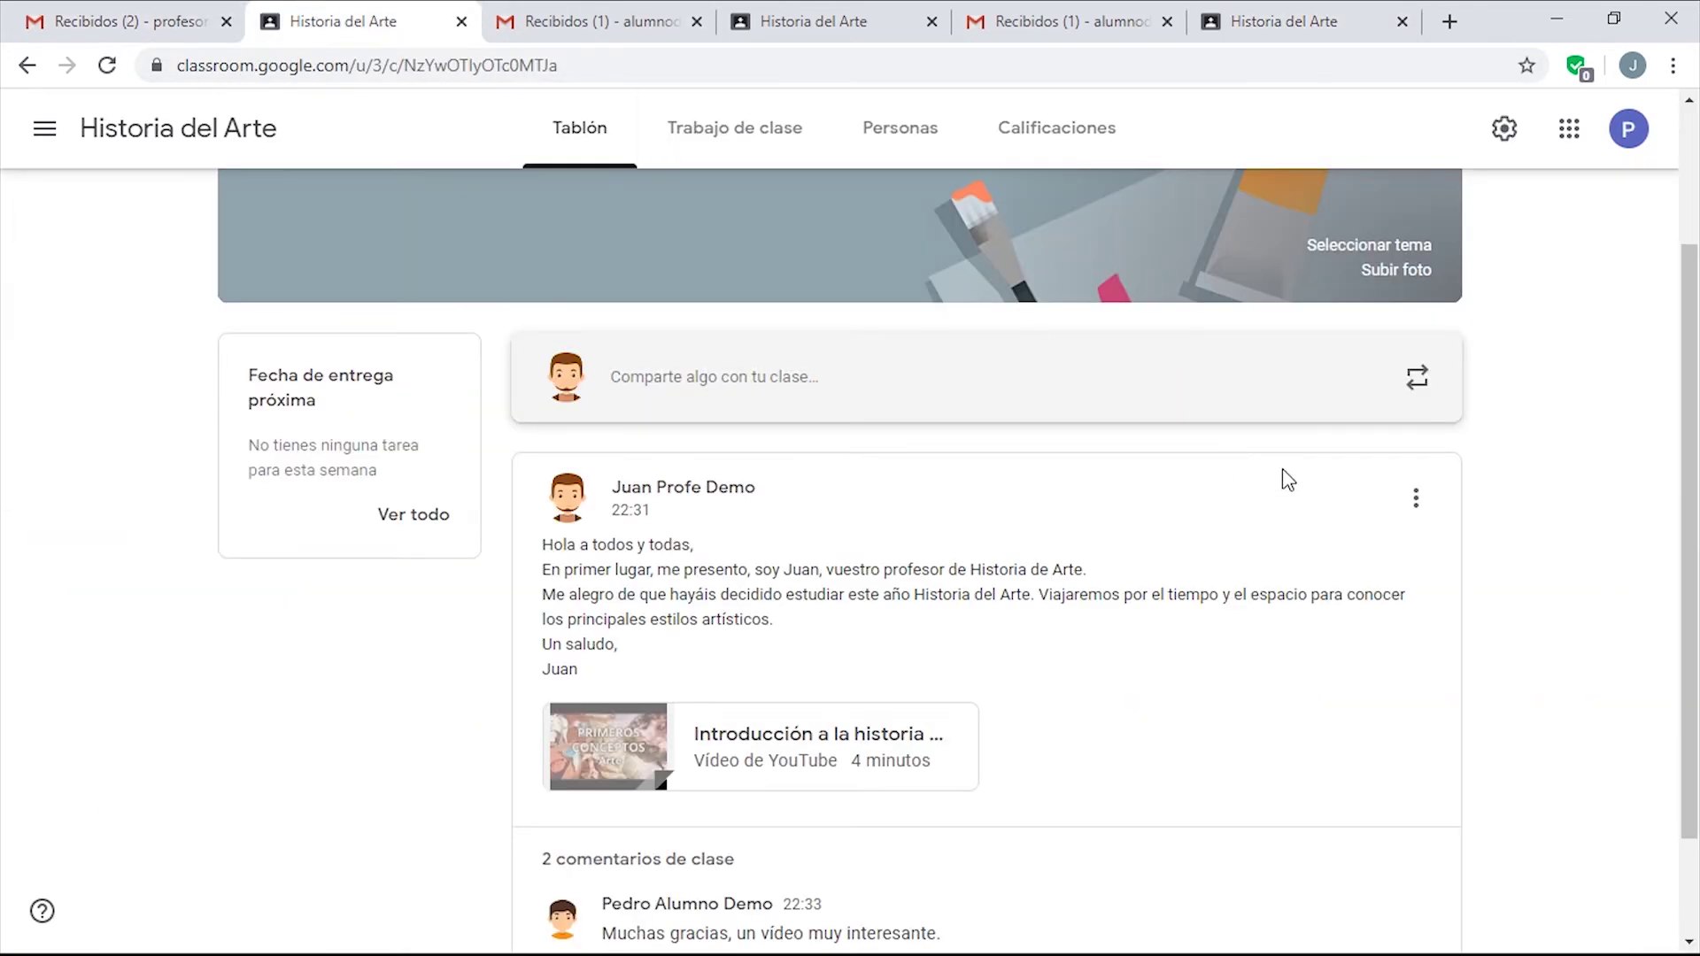
Open and close the announcement's options without changes, then switch to the student's Gmail inbox.
click(1433, 506)
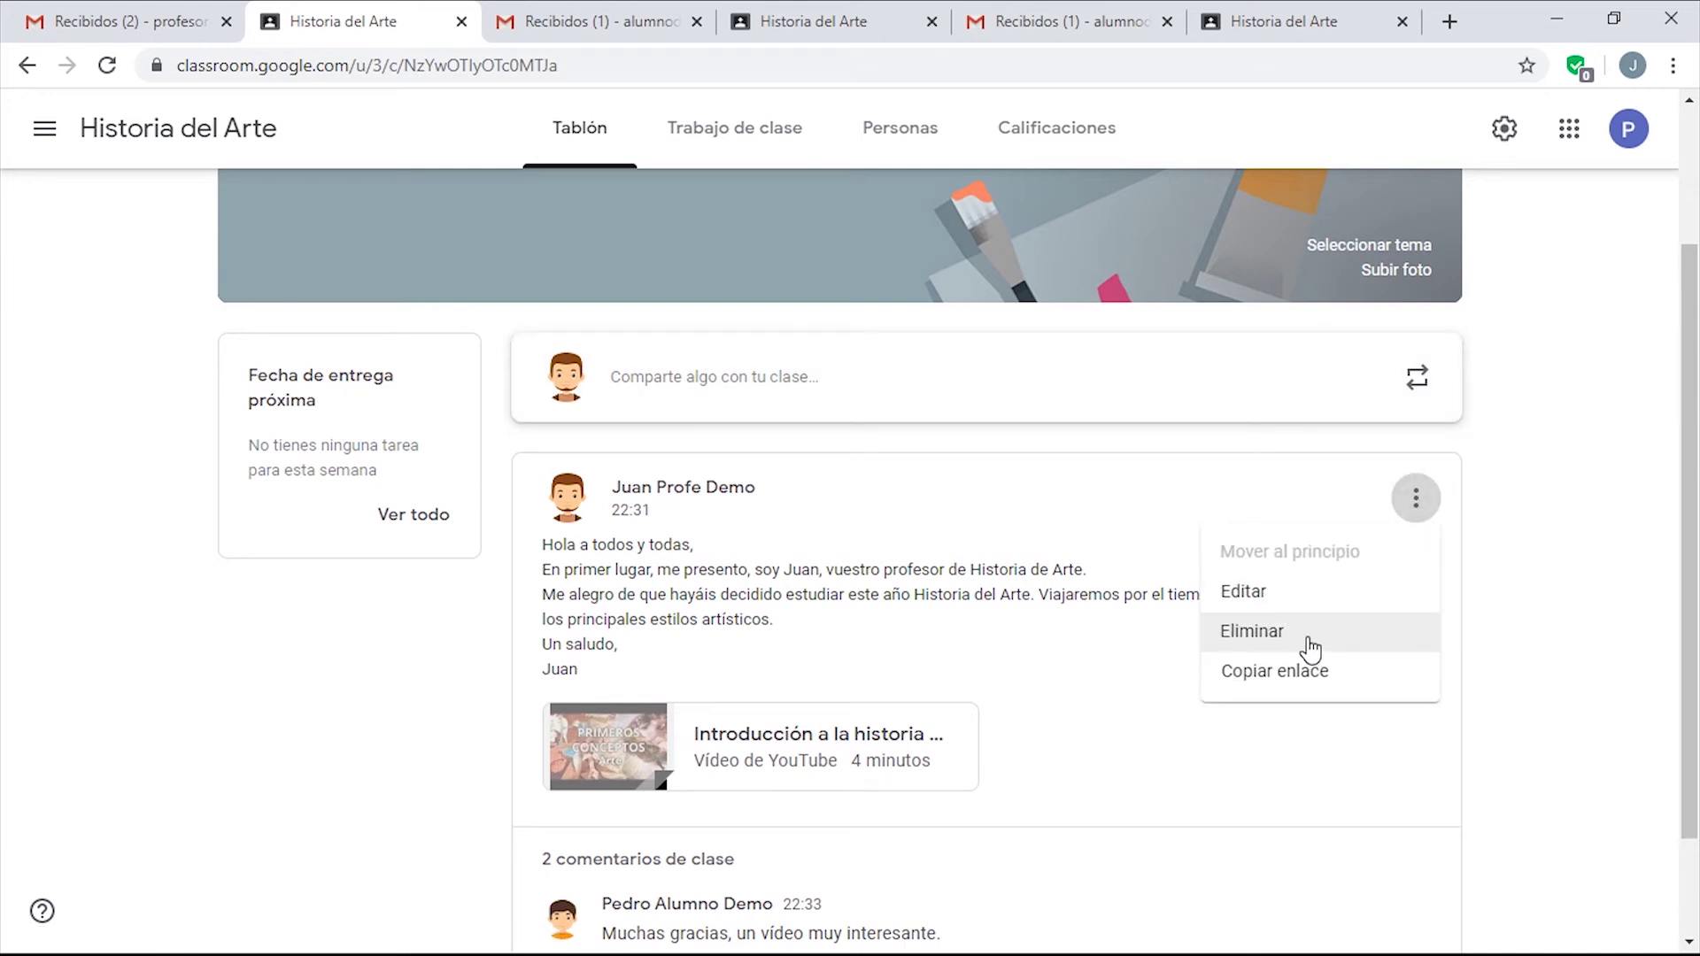
click(977, 530)
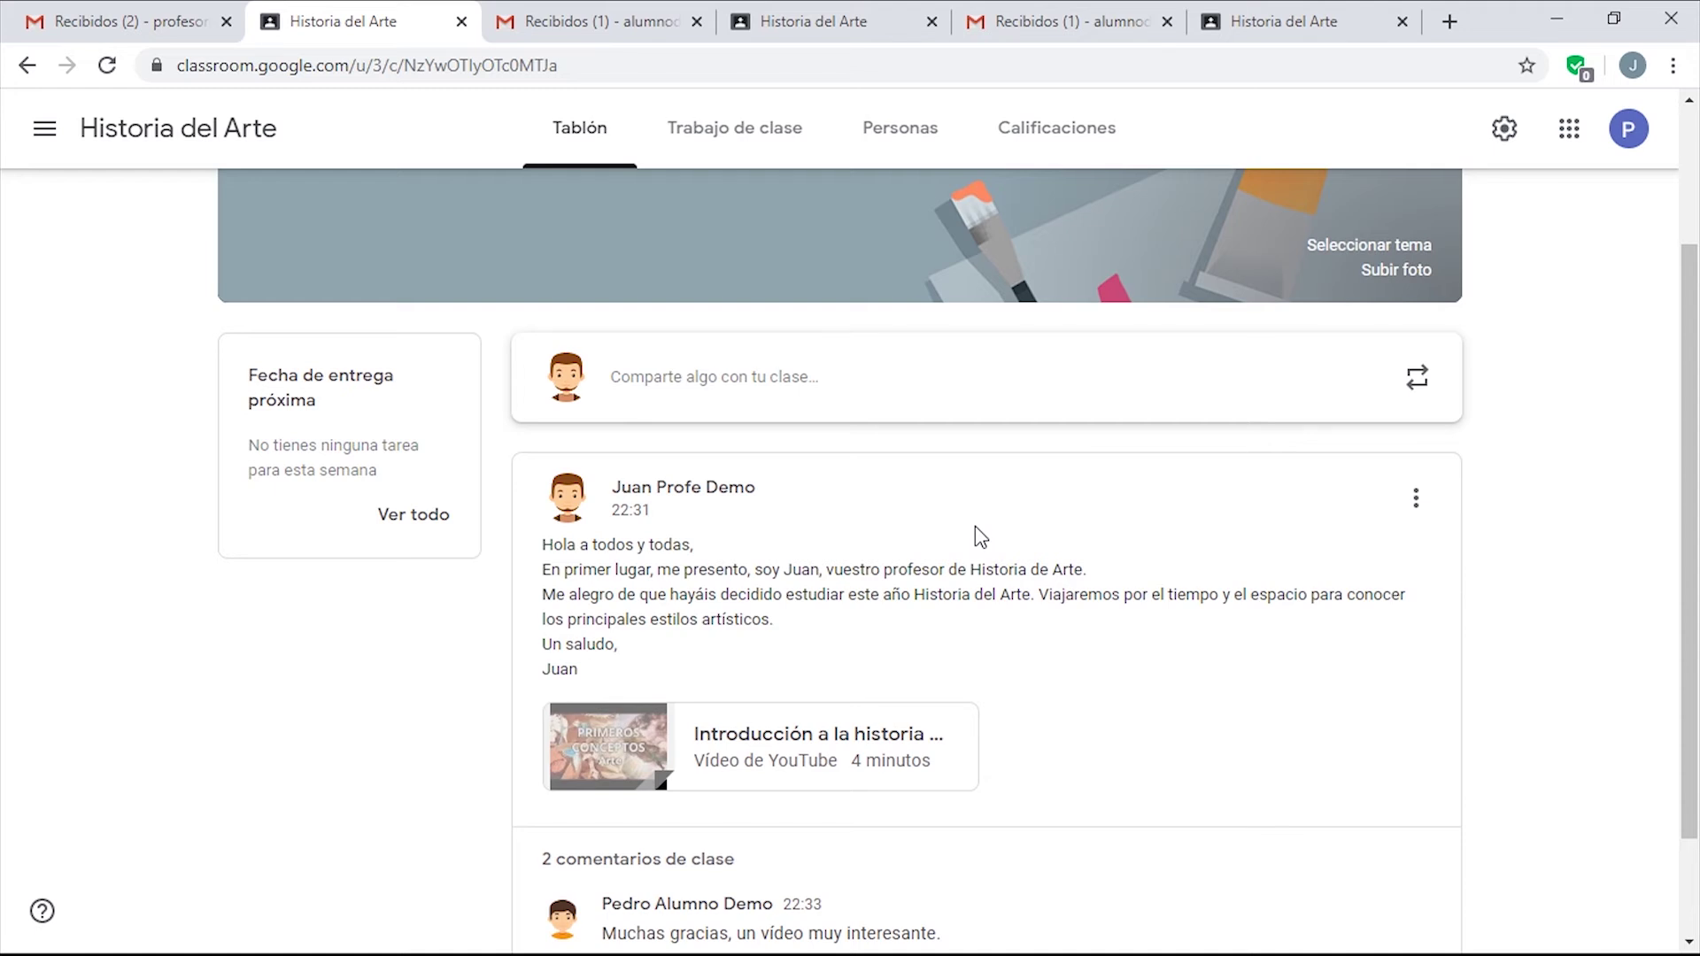
click(600, 23)
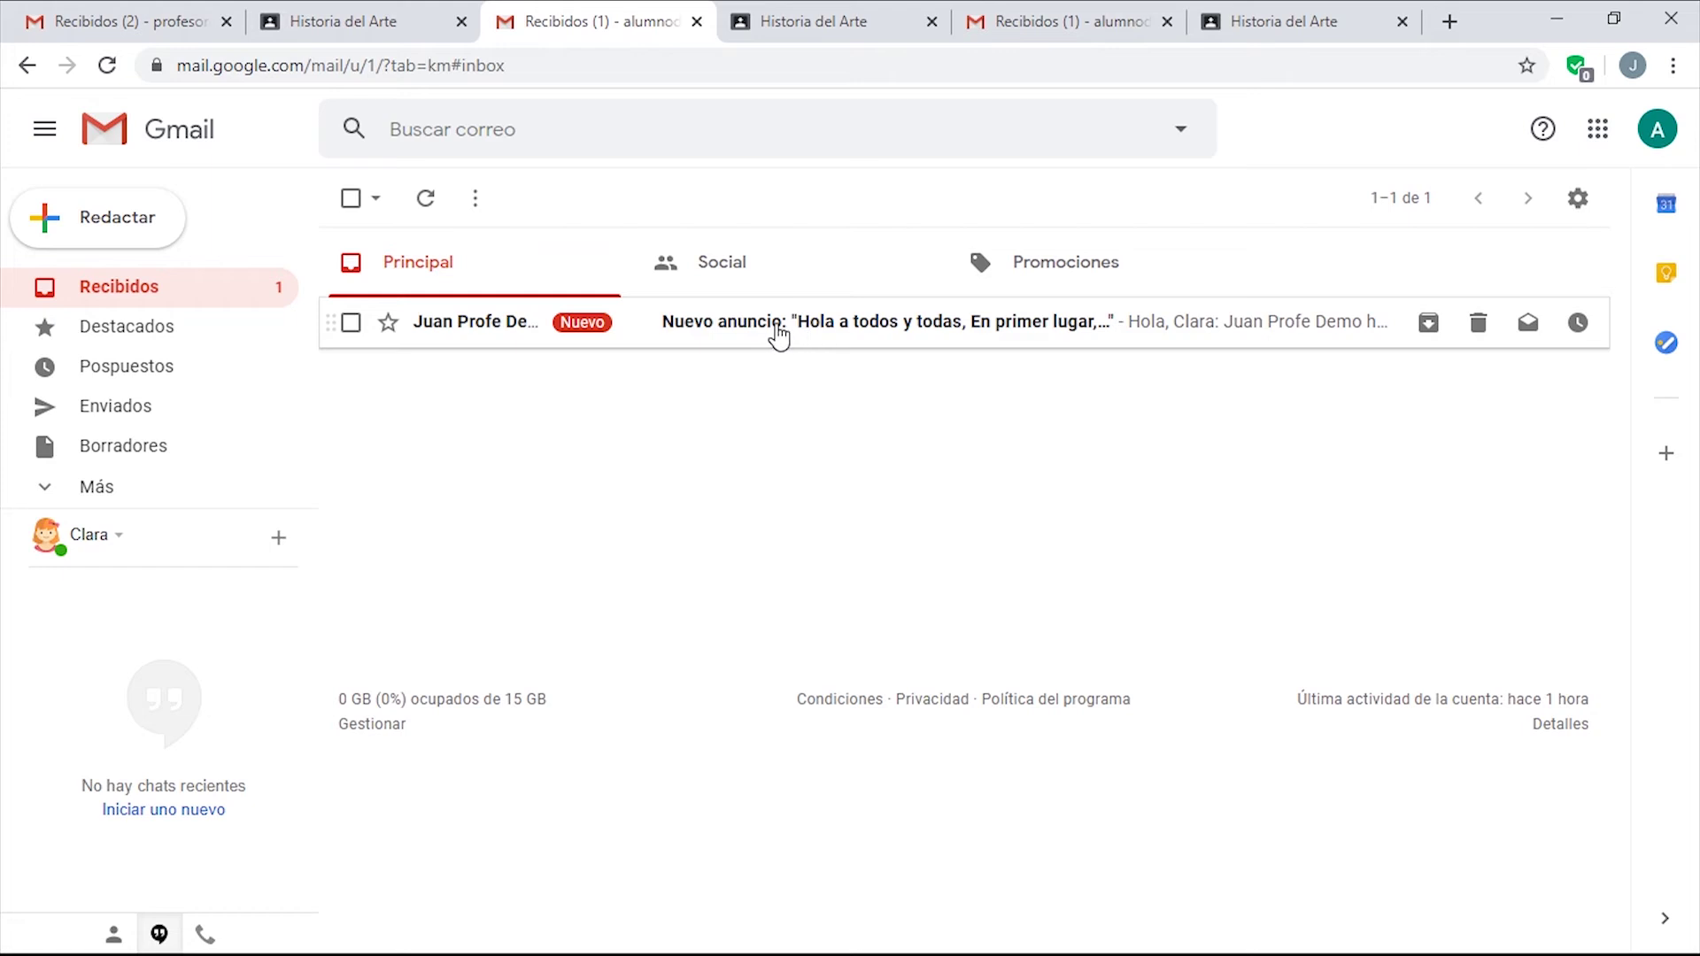
Read the 'Nuevo anuncio' notification email in the first student's Gmail.
click(779, 335)
scroll(813, 596, down, 3)
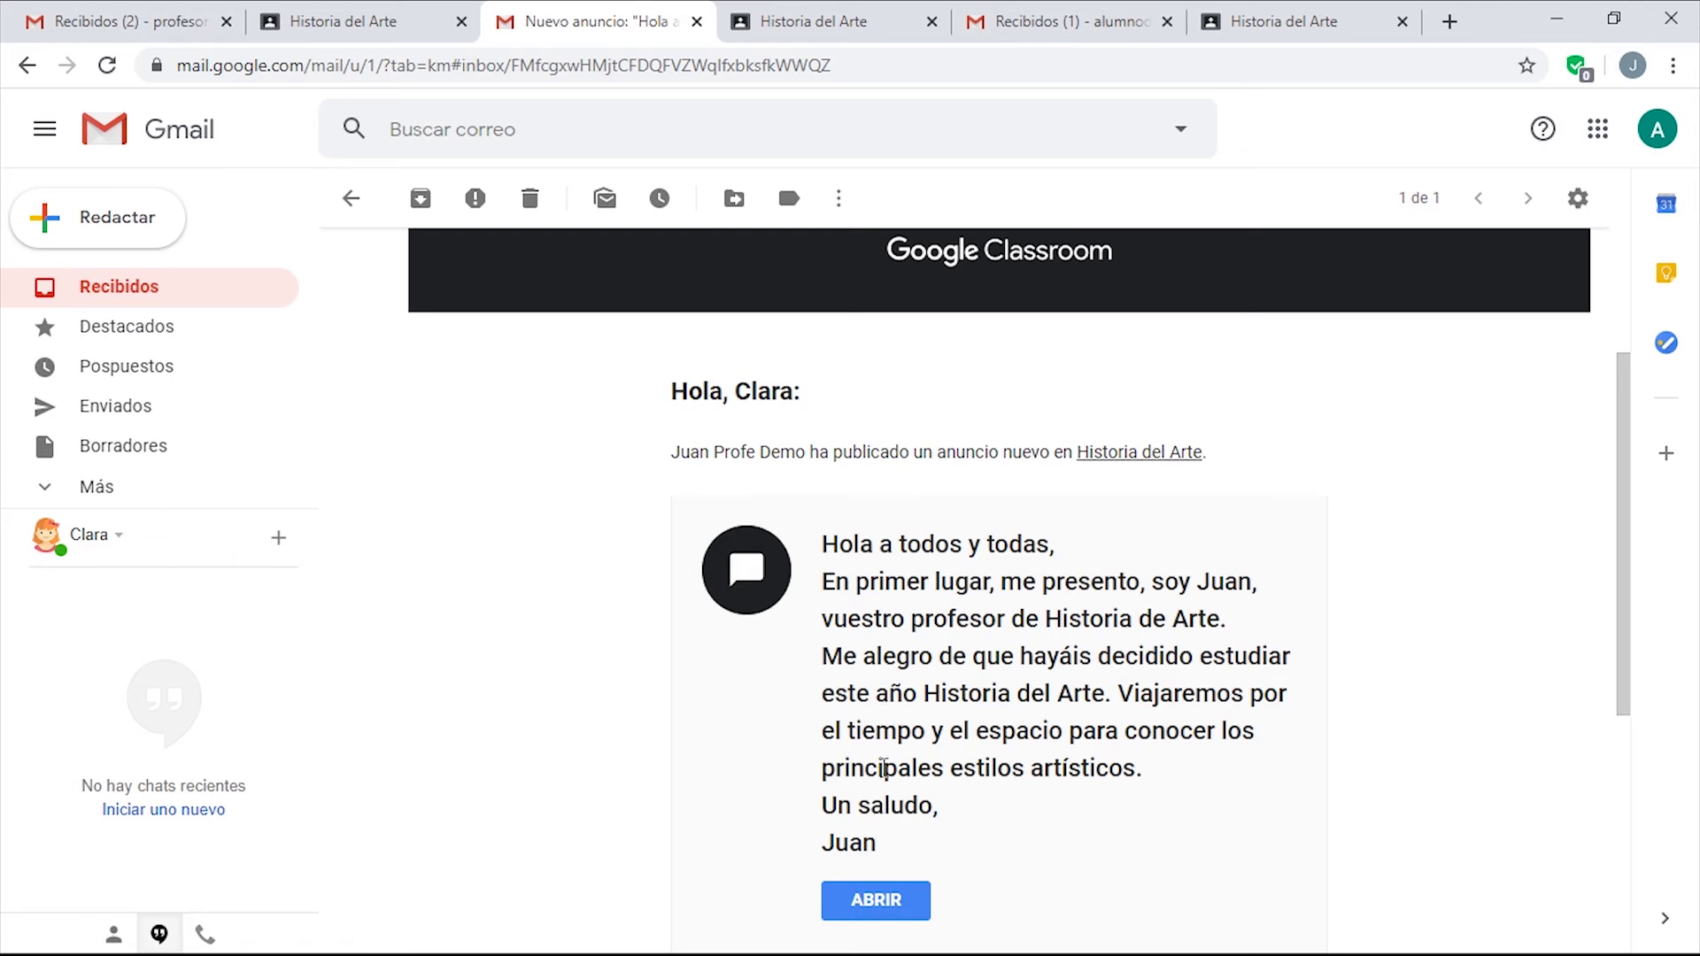
scroll(931, 739, down, 3)
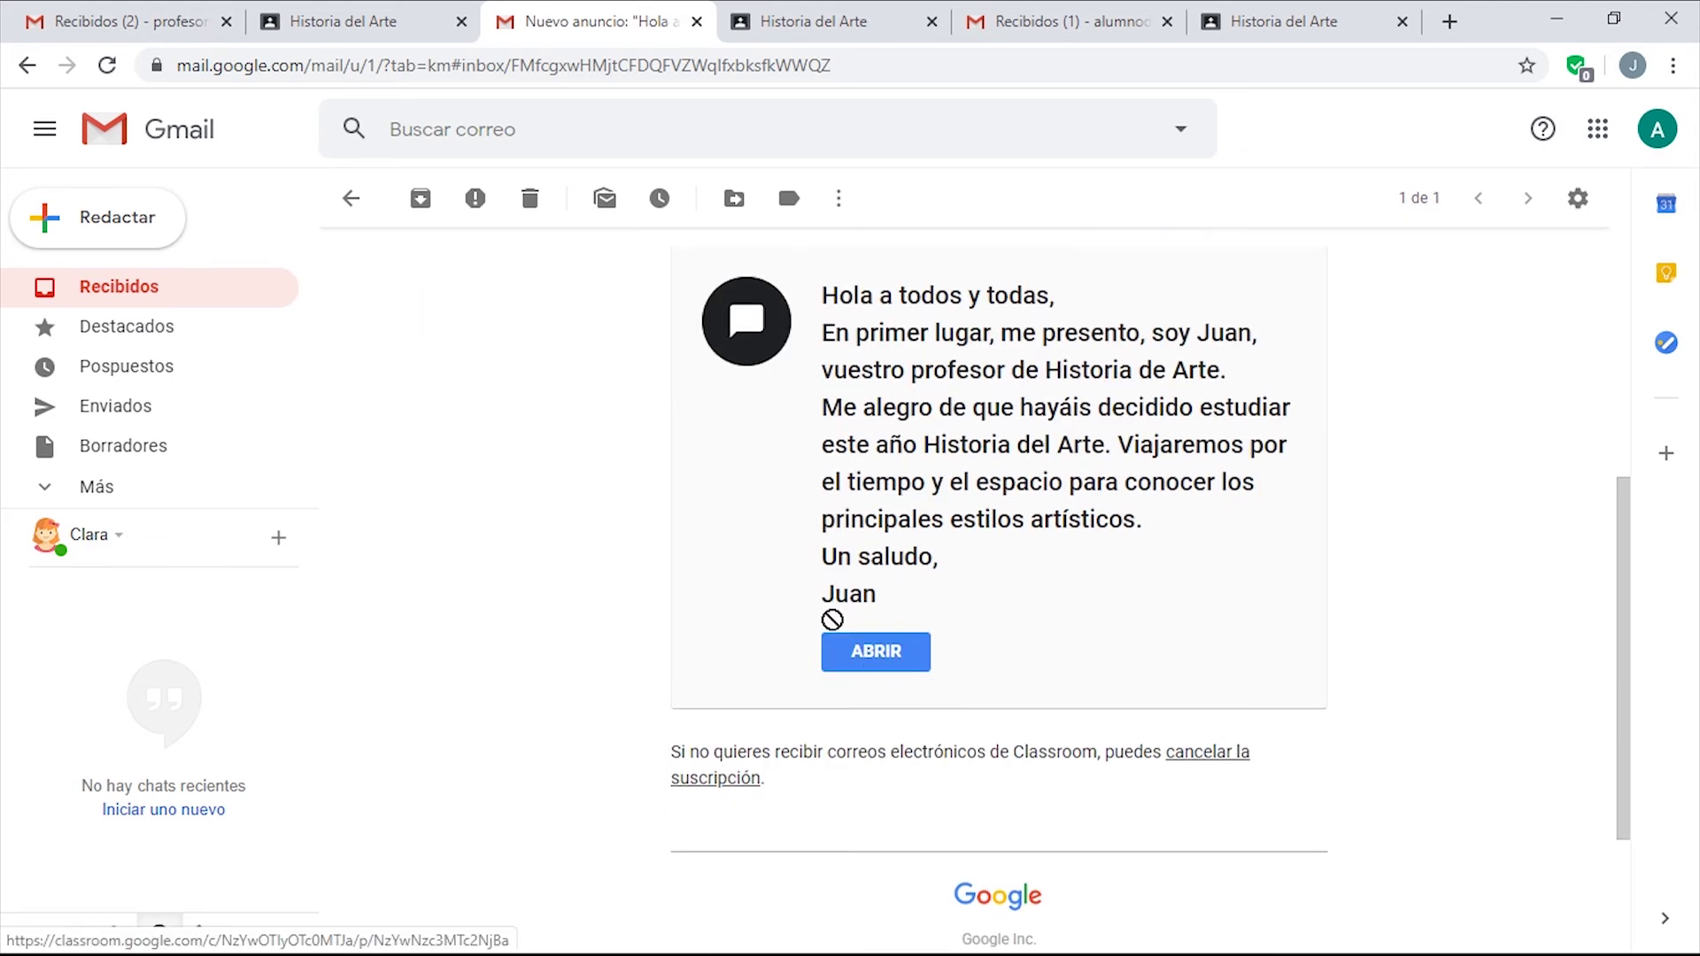
Read the second student's 'Nuevo anuncio' email, then show the teacher's Gmail inbox.
click(352, 23)
click(790, 25)
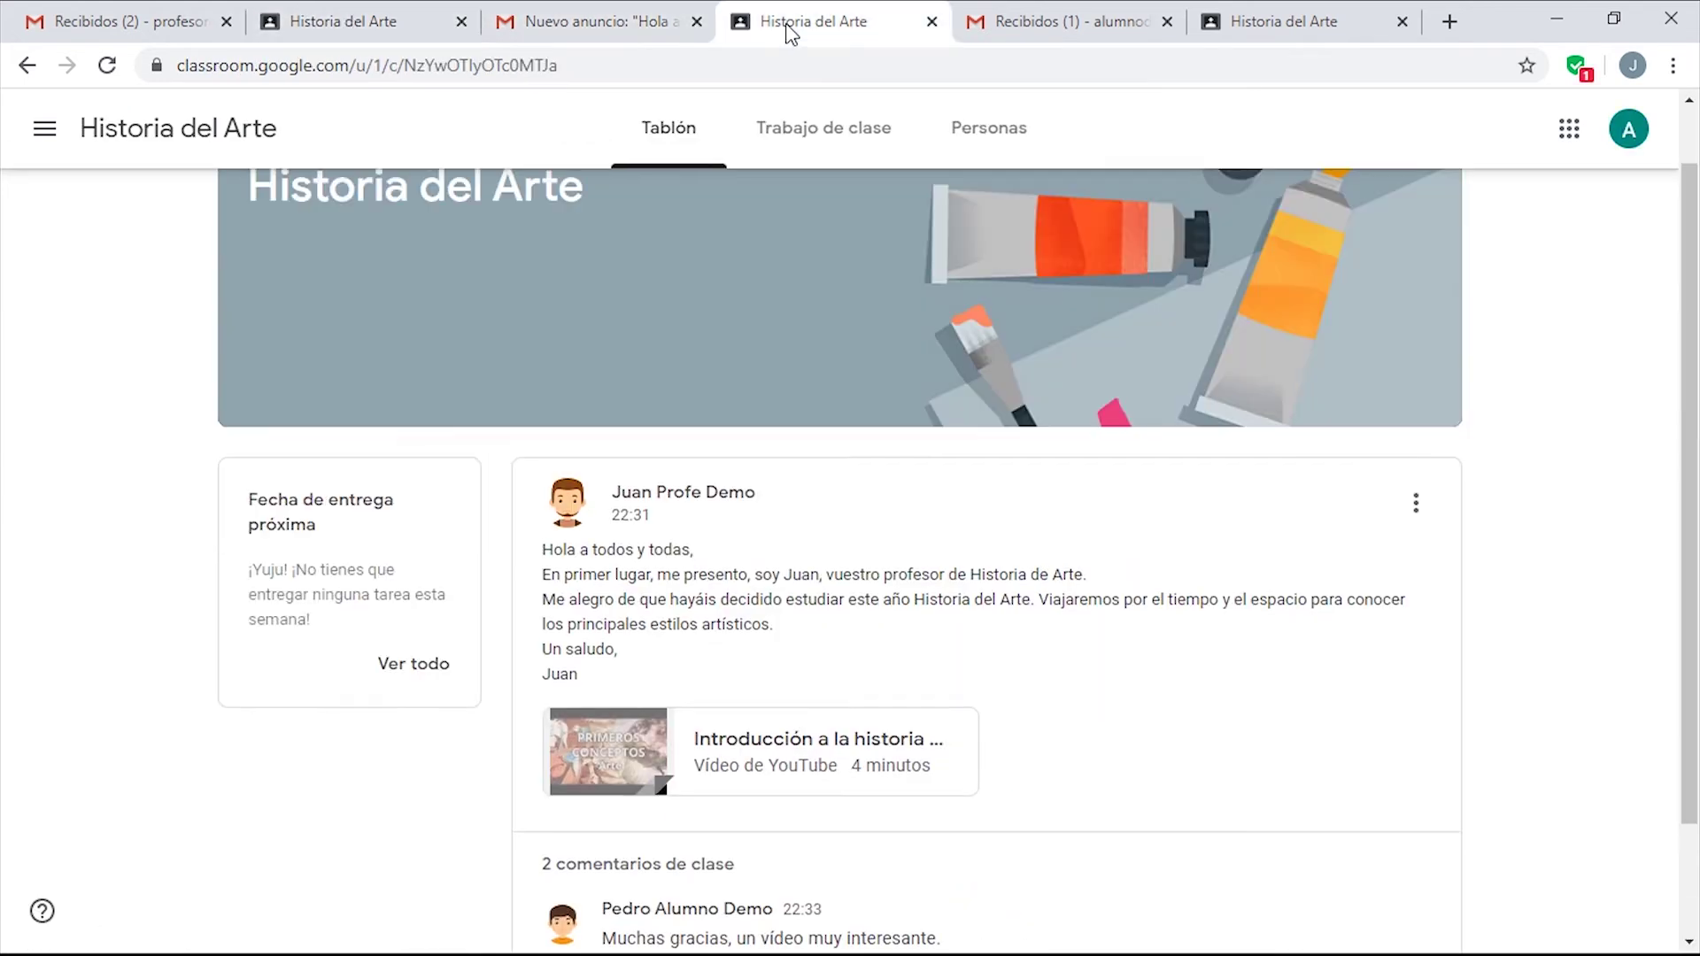
click(1117, 17)
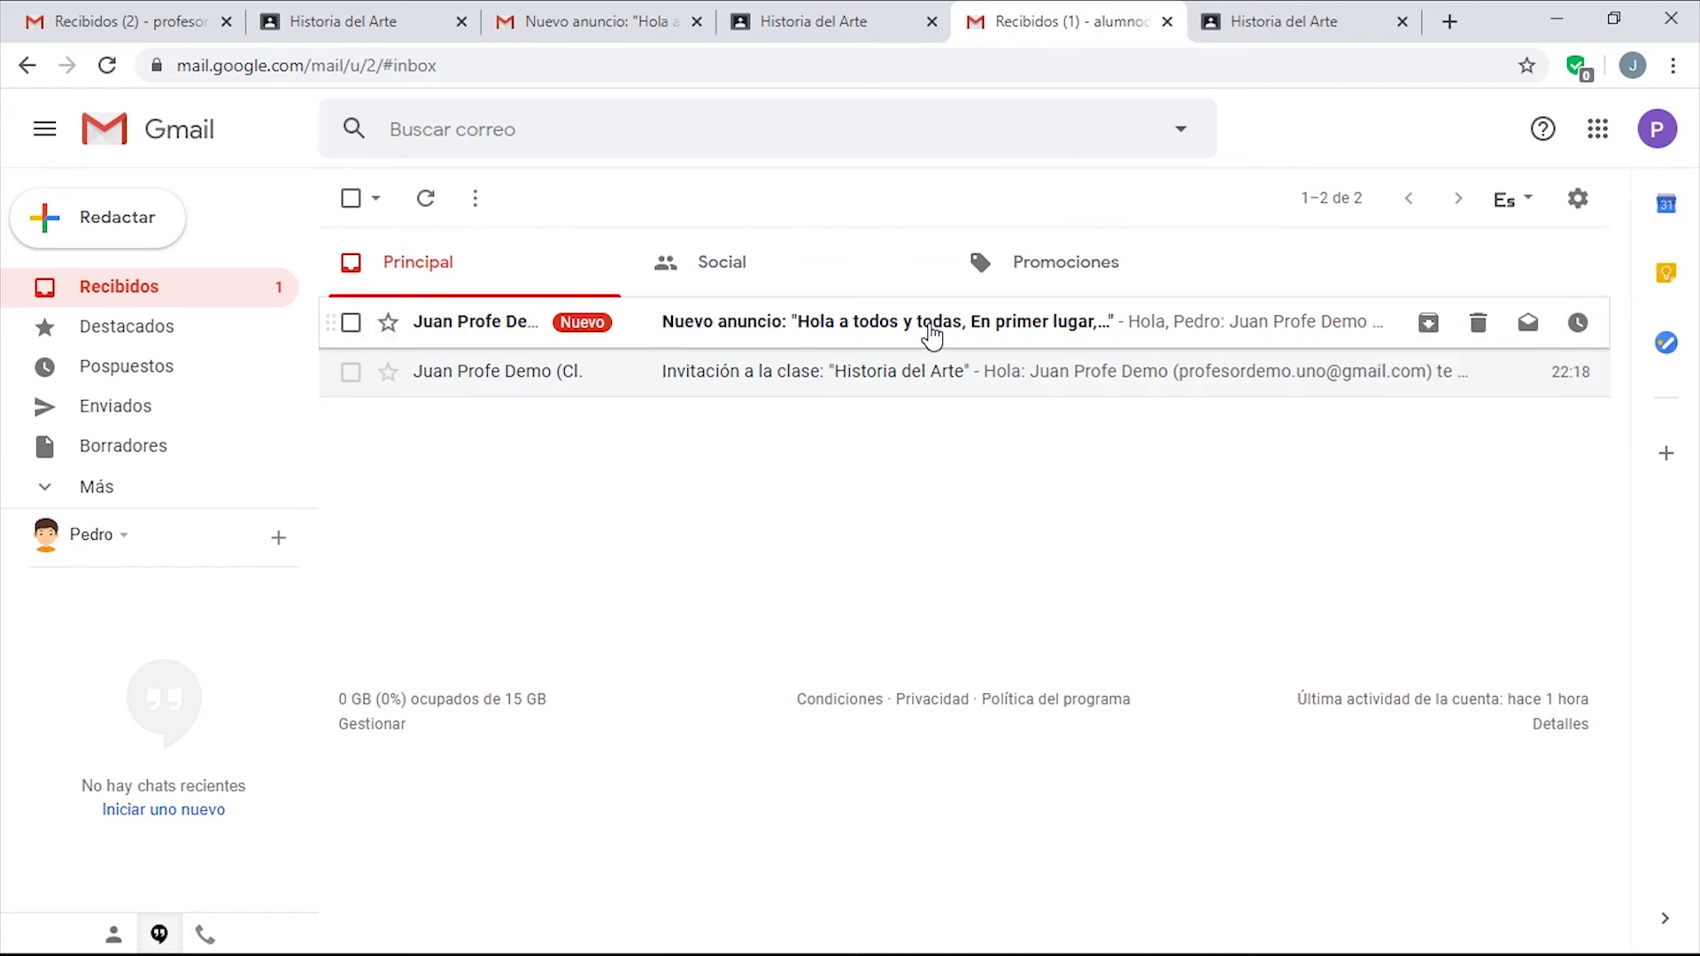
click(931, 334)
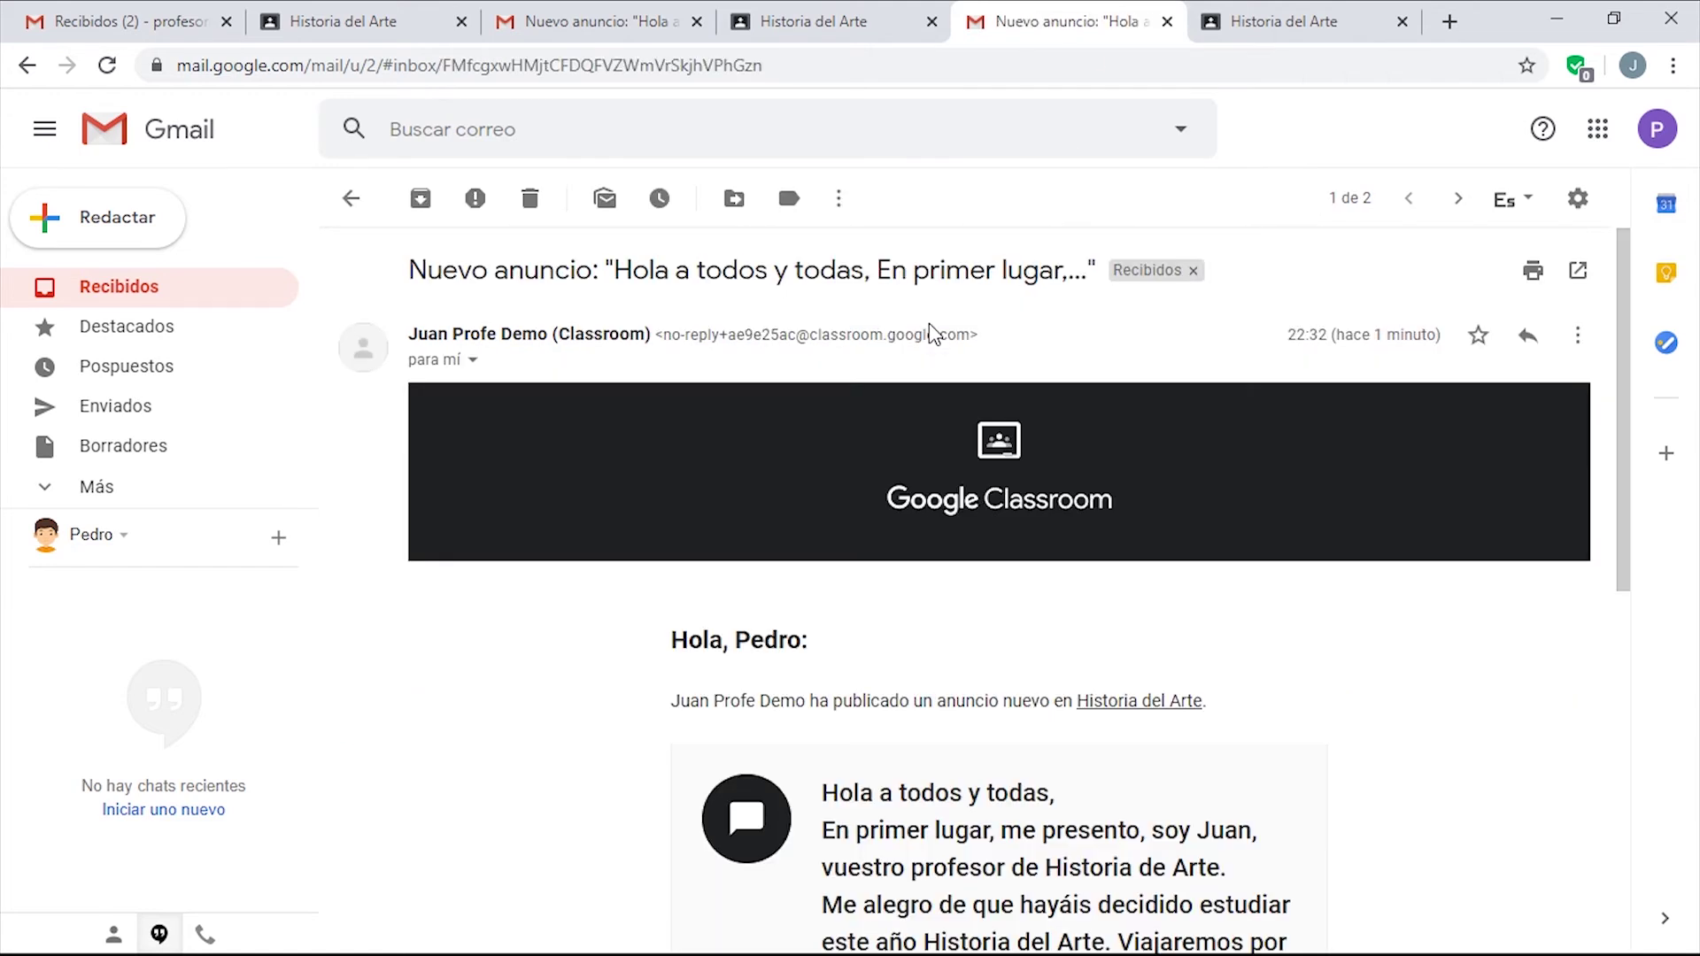
scroll(1438, 712, down, 3)
scroll(1438, 713, up, 3)
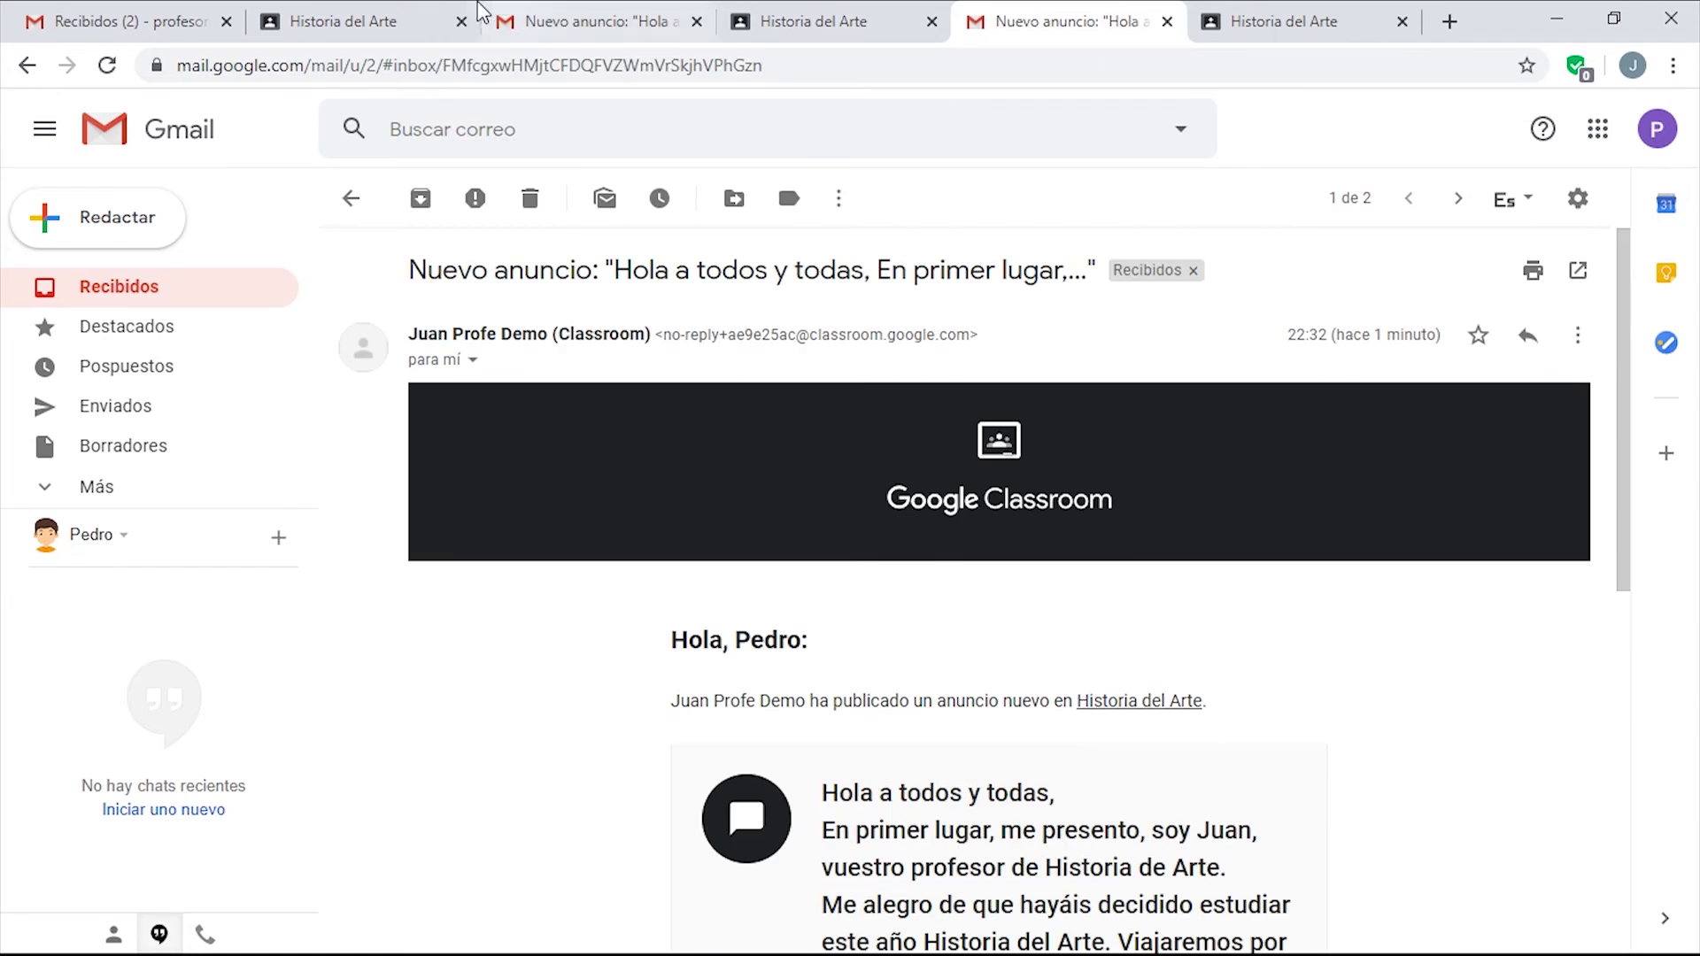
click(163, 27)
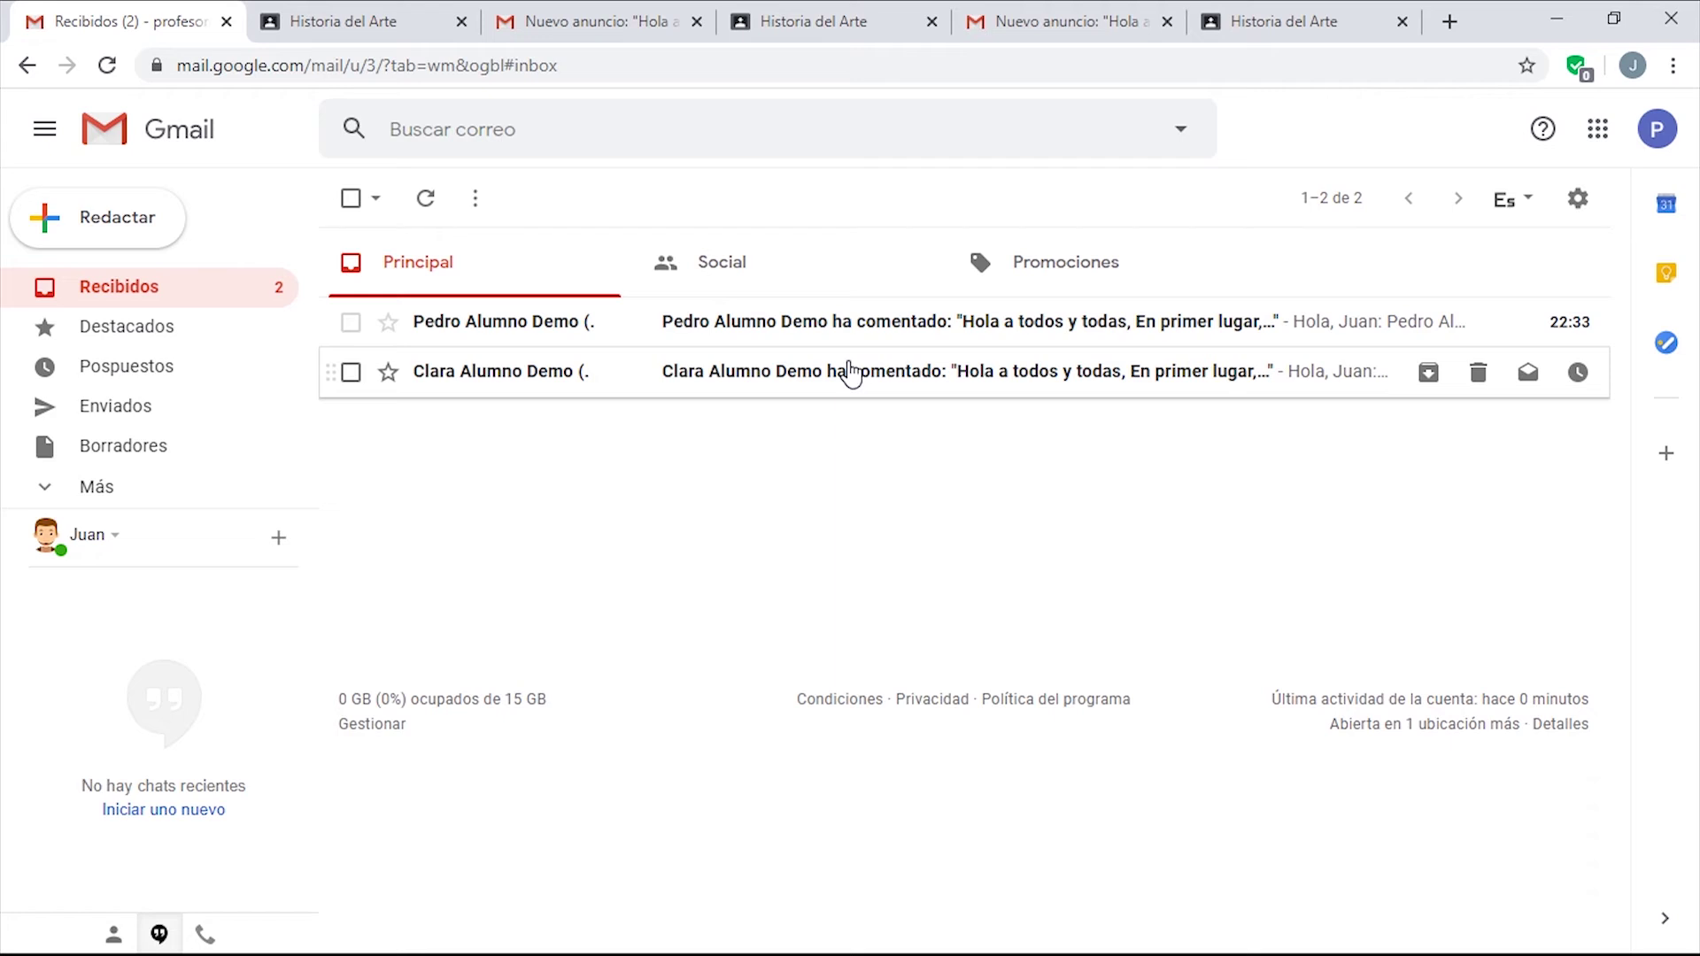
Read both students' 'ha comentado' comment notification emails.
click(851, 372)
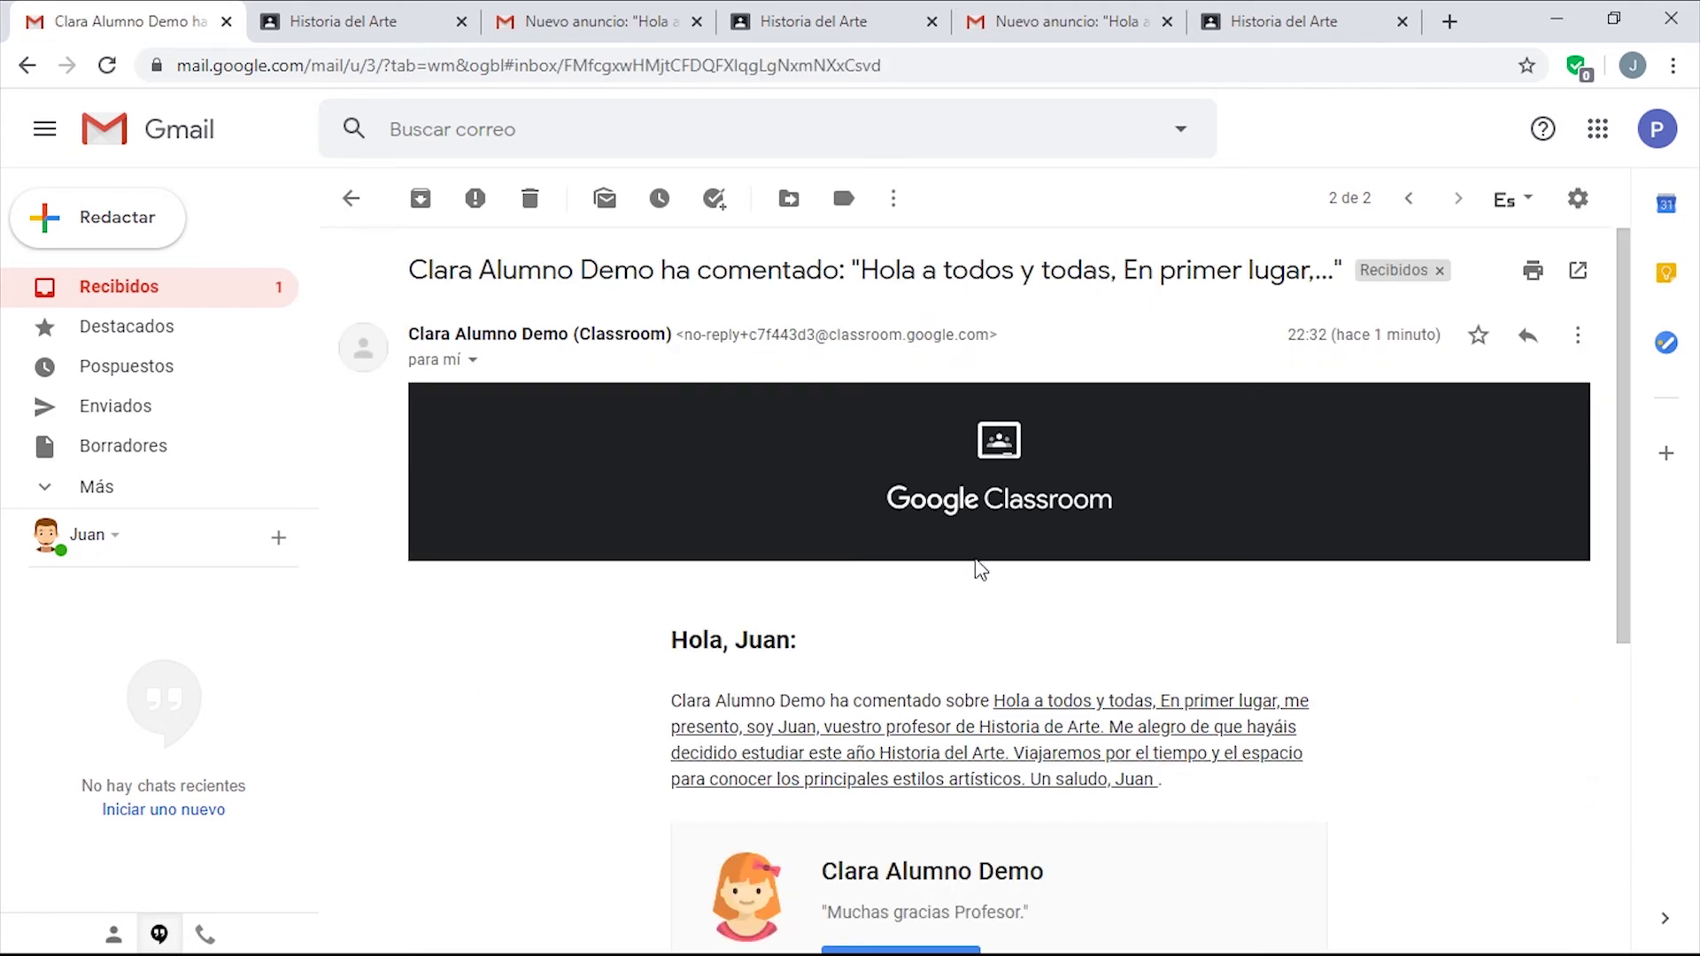
scroll(930, 673, down, 2)
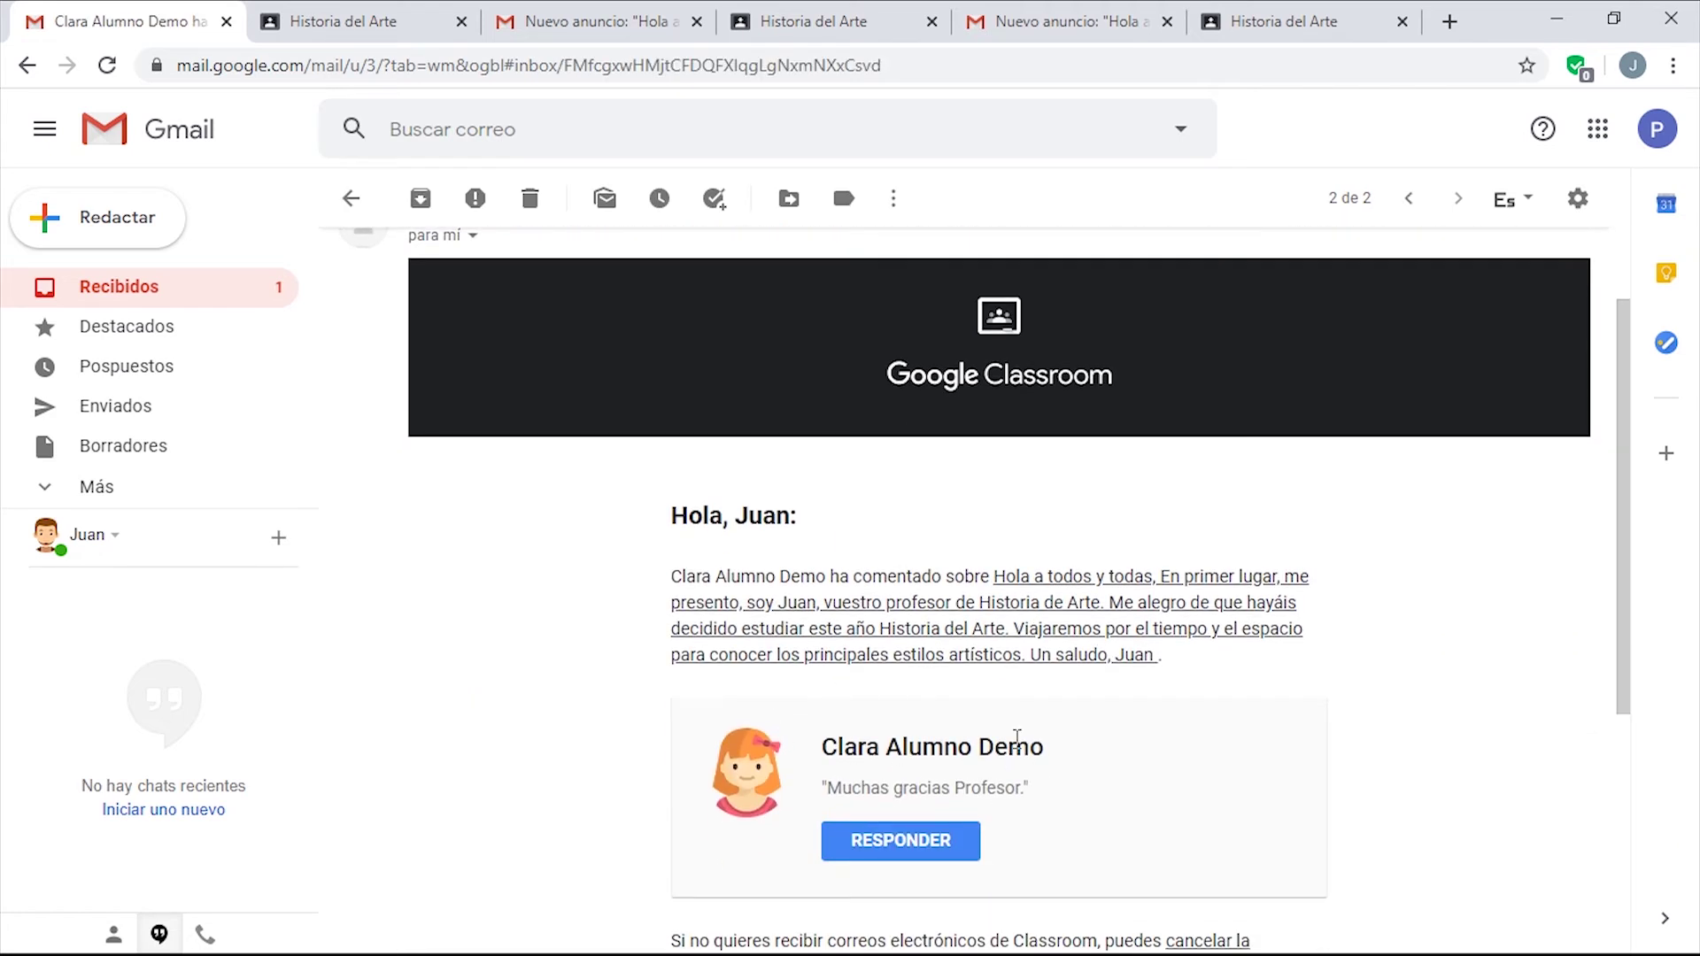
scroll(1017, 739, up, 2)
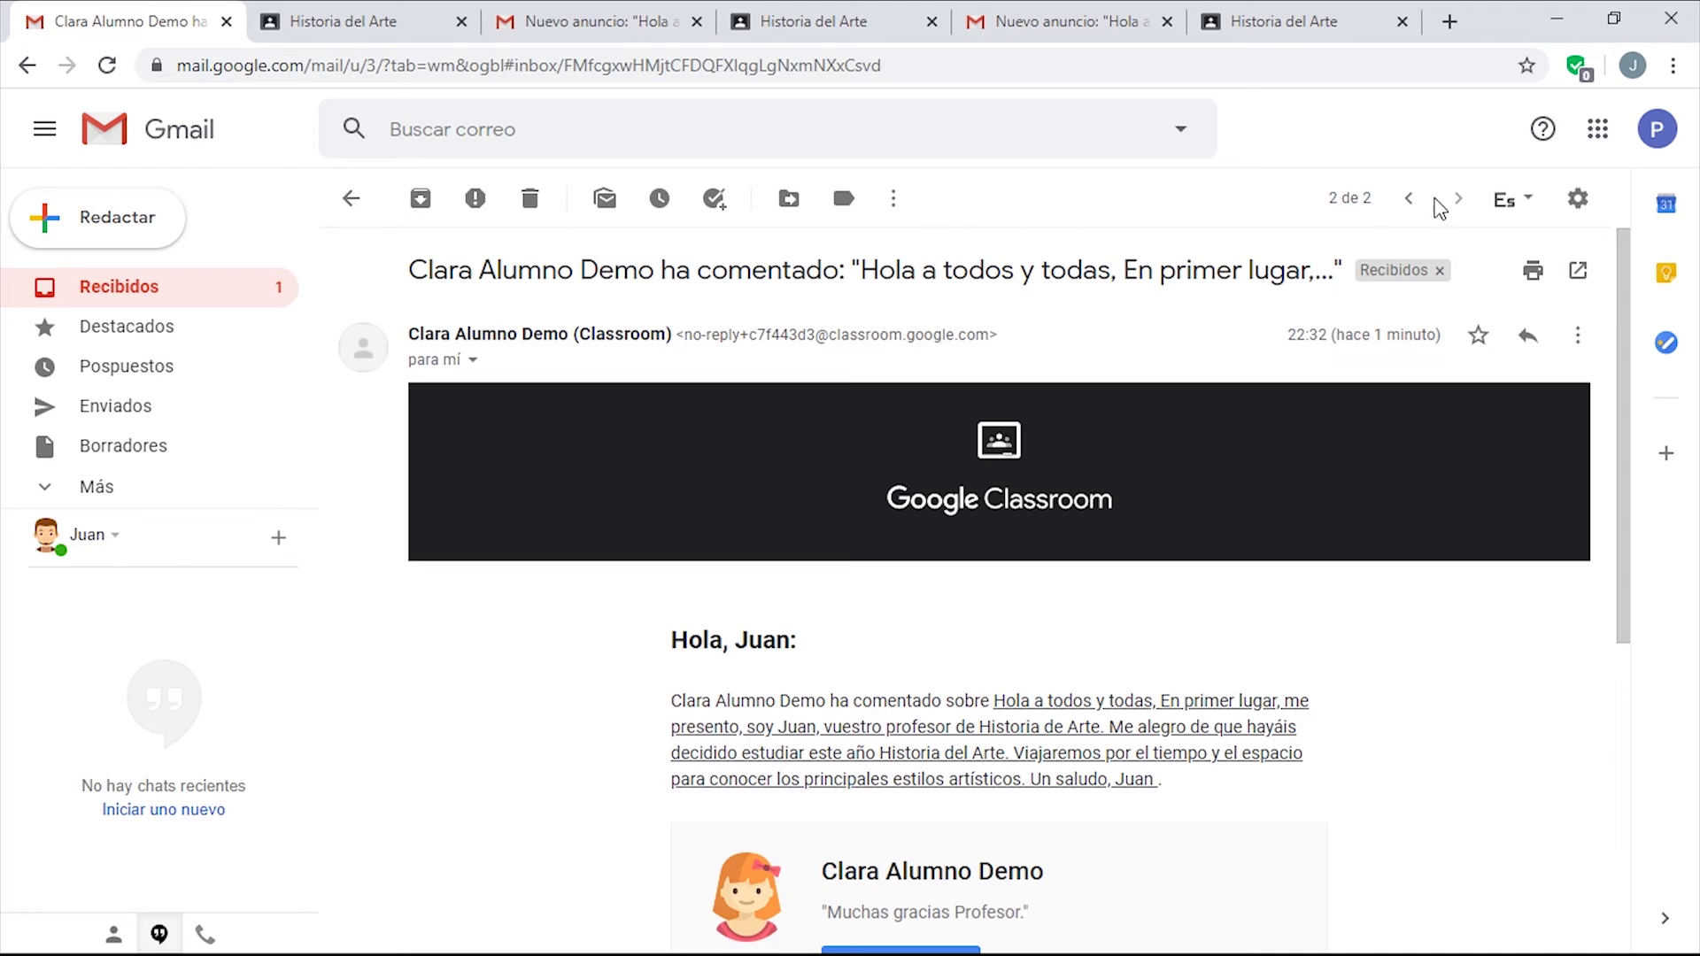
click(1408, 199)
scroll(1293, 599, down, 4)
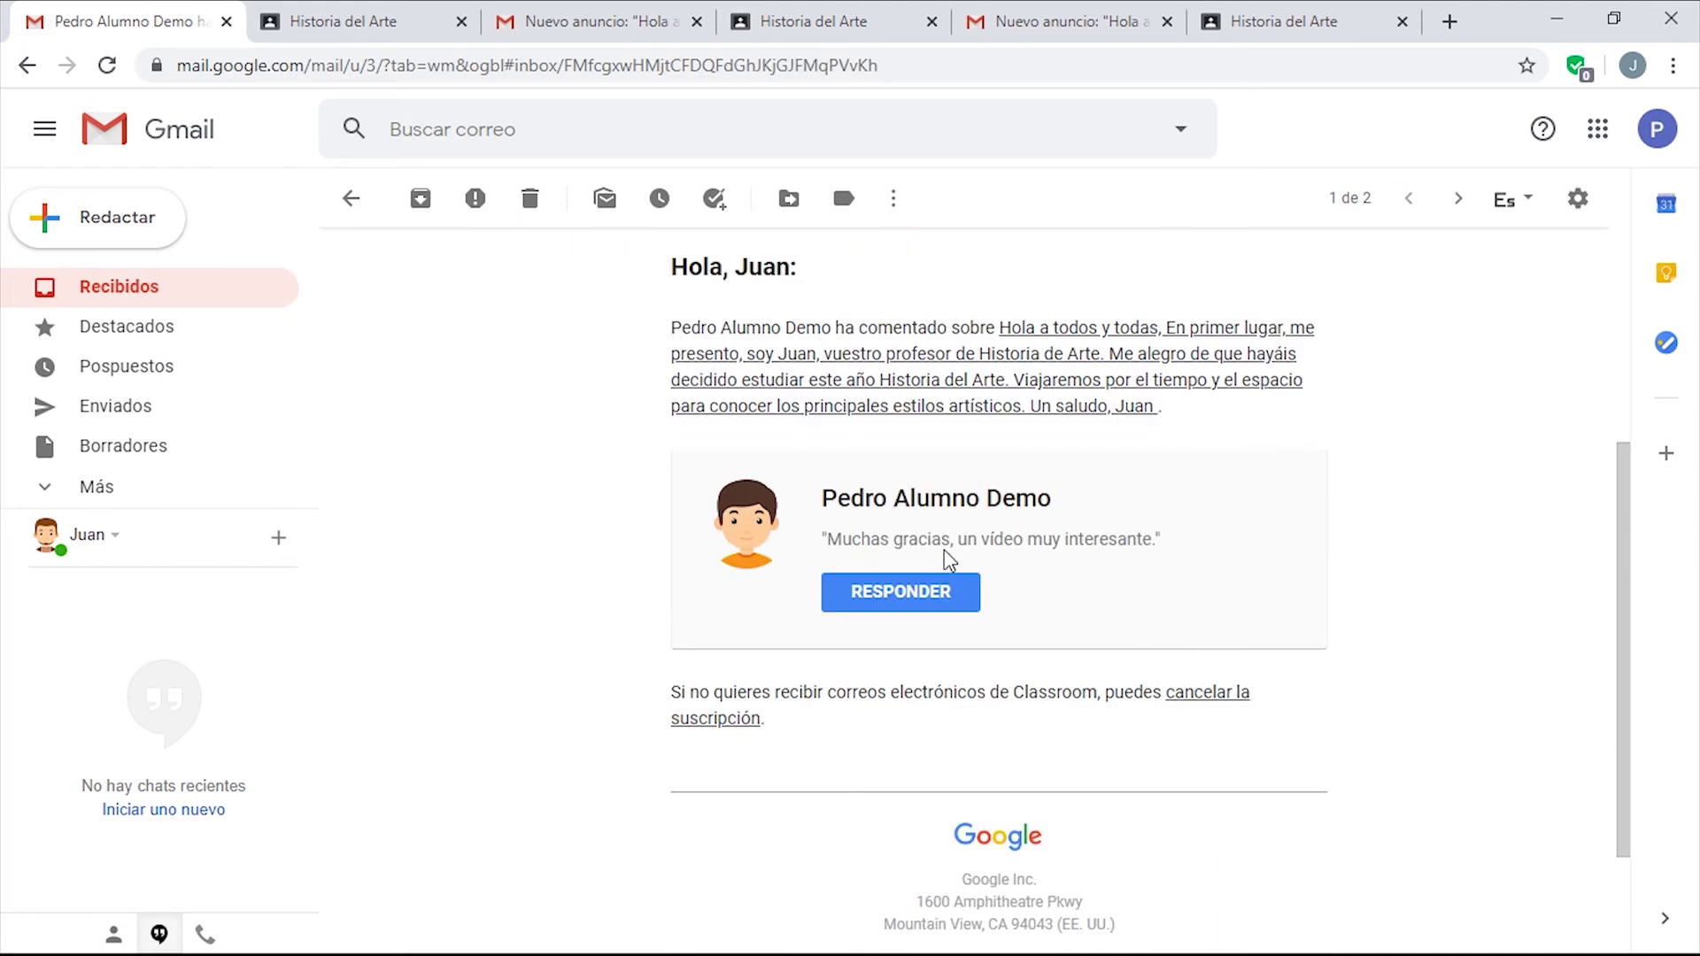
scroll(1237, 622, up, 4)
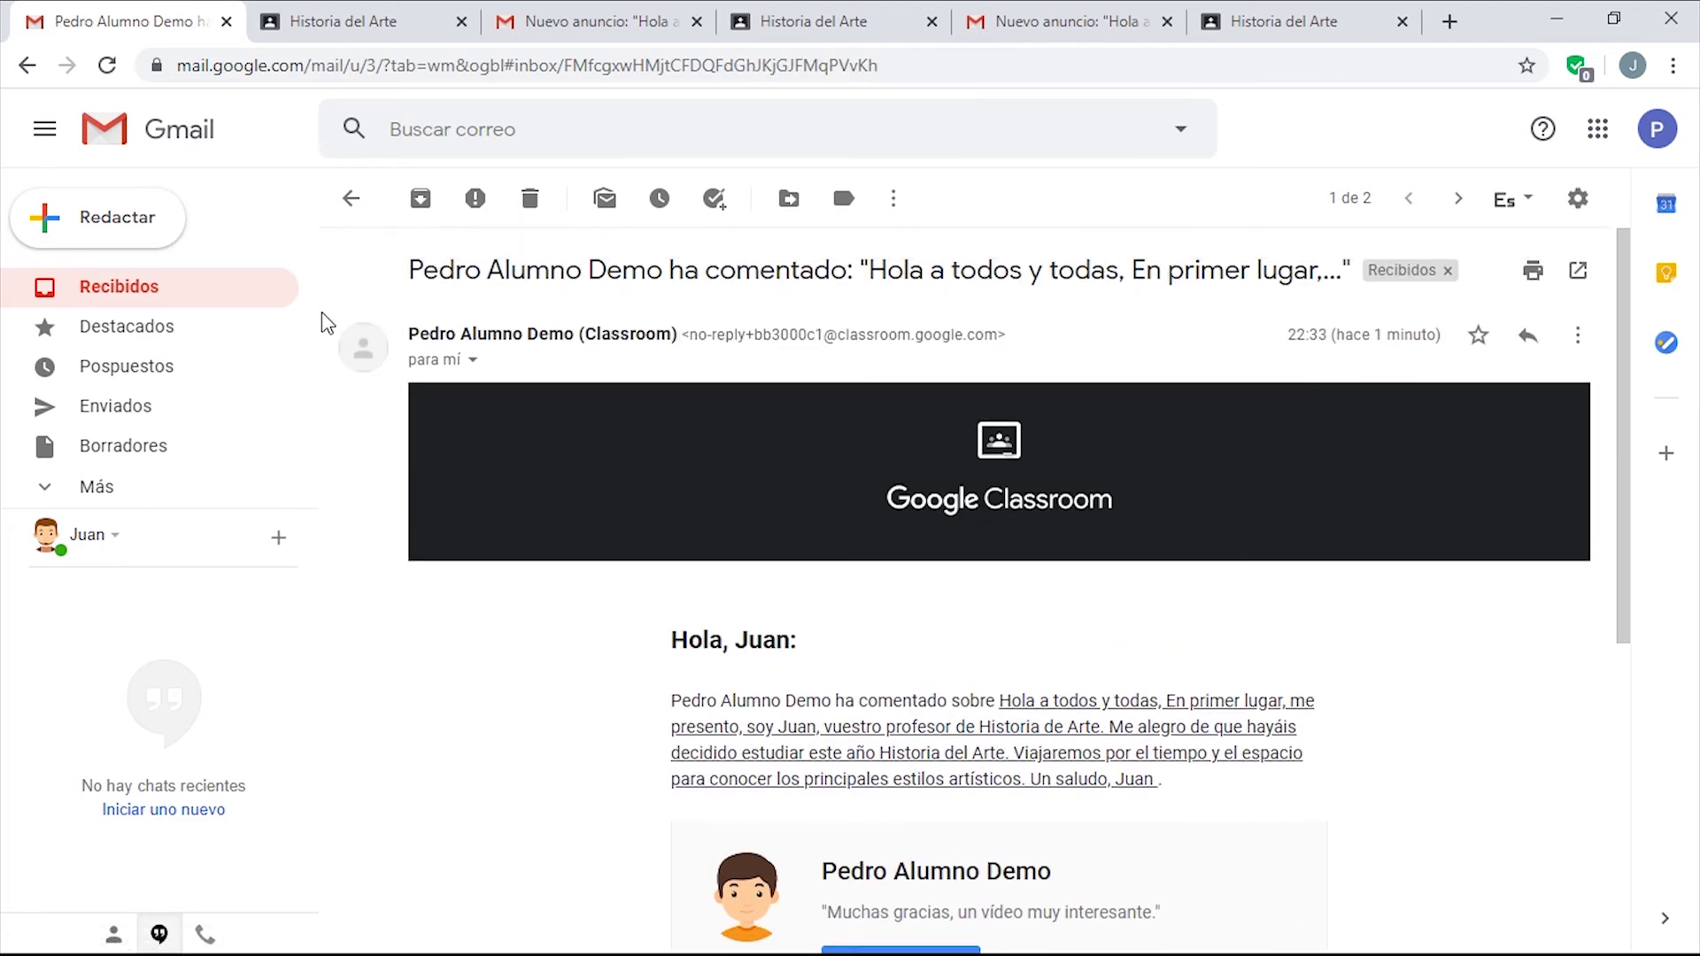
From Recibidos, reopen the second student's comment email and follow RESPONDER to the Classroom post.
click(209, 297)
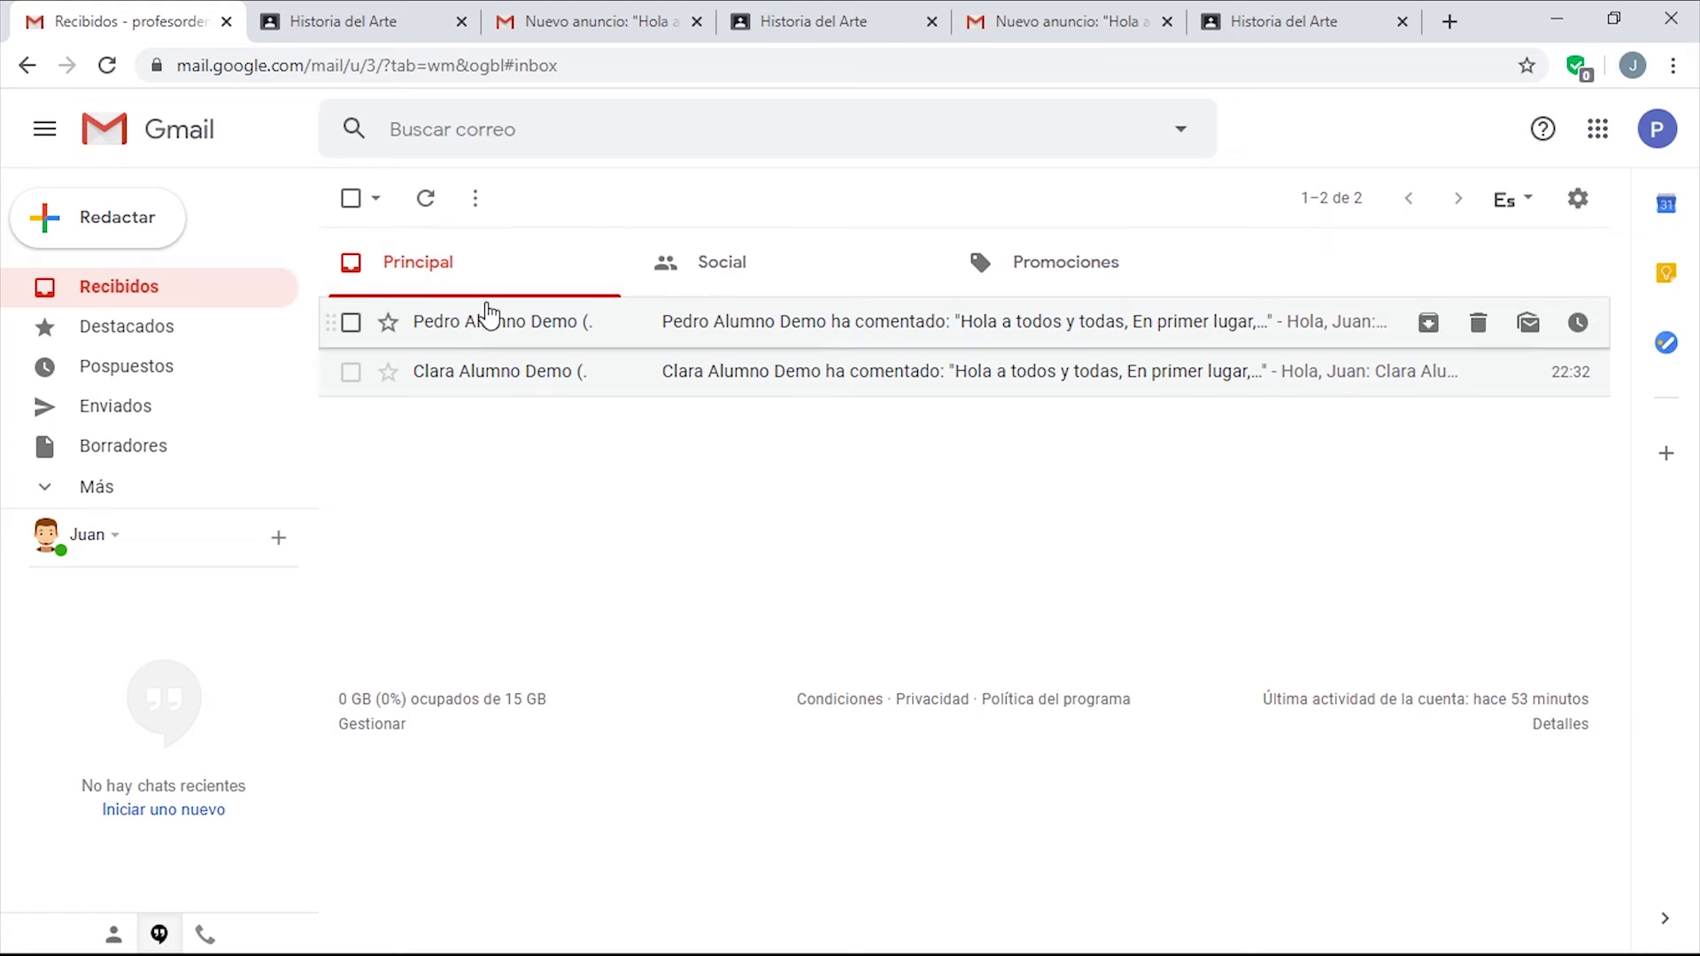
click(490, 322)
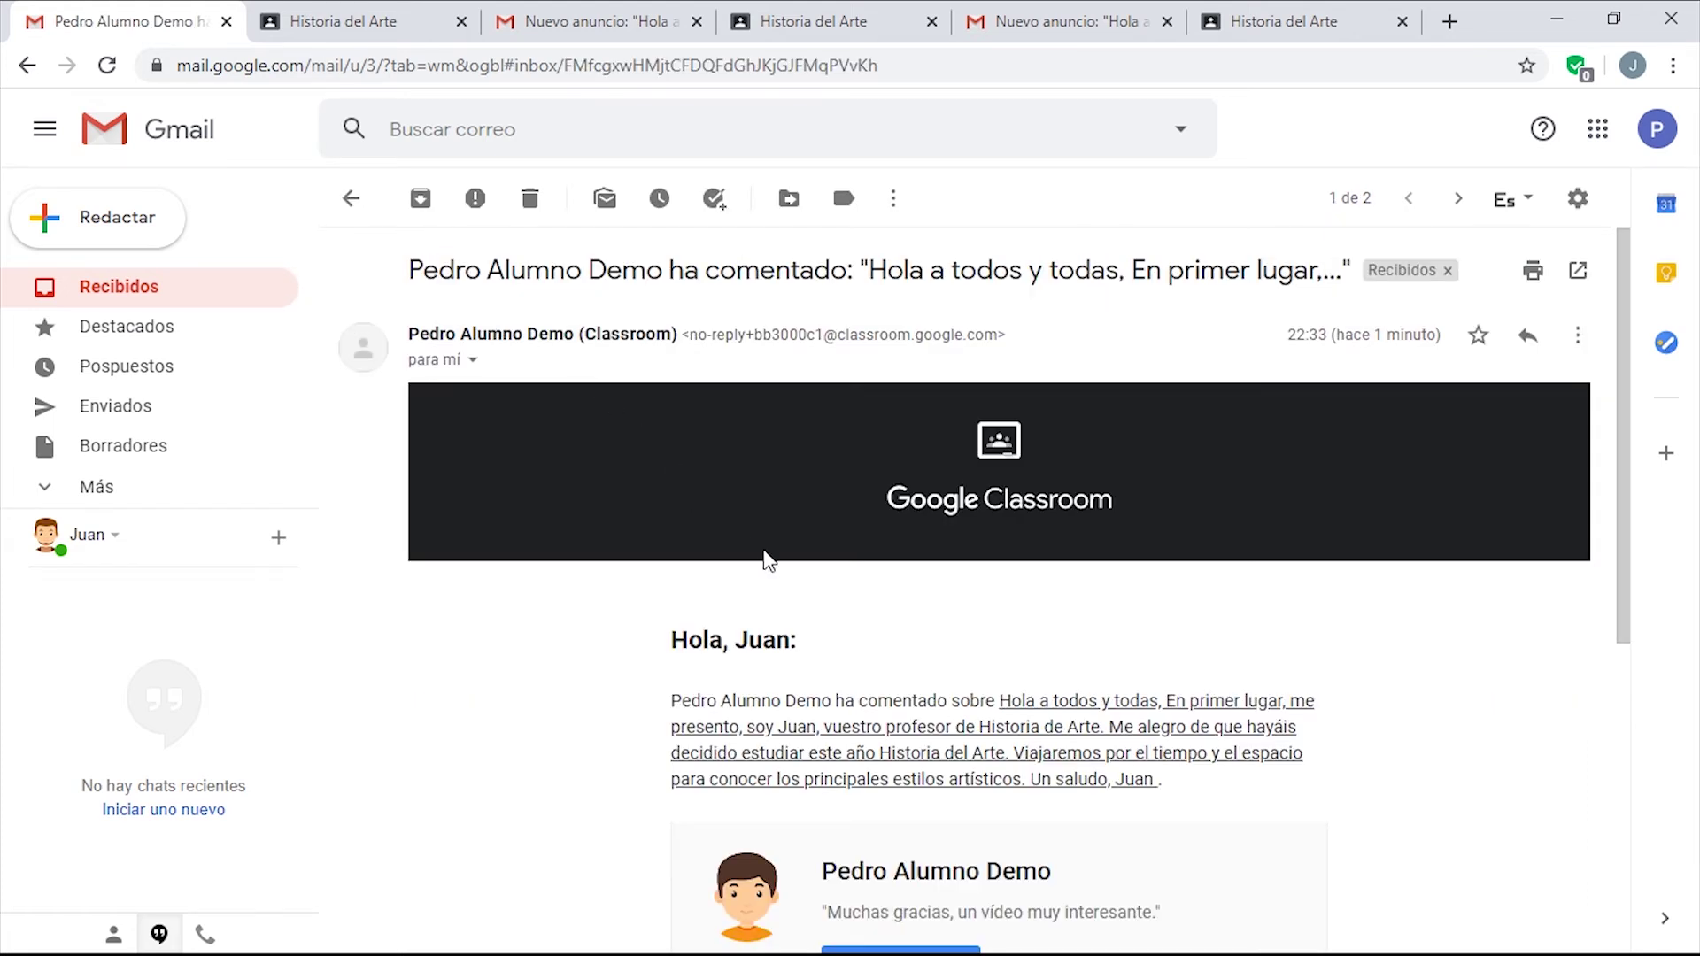
scroll(766, 560, down, 3)
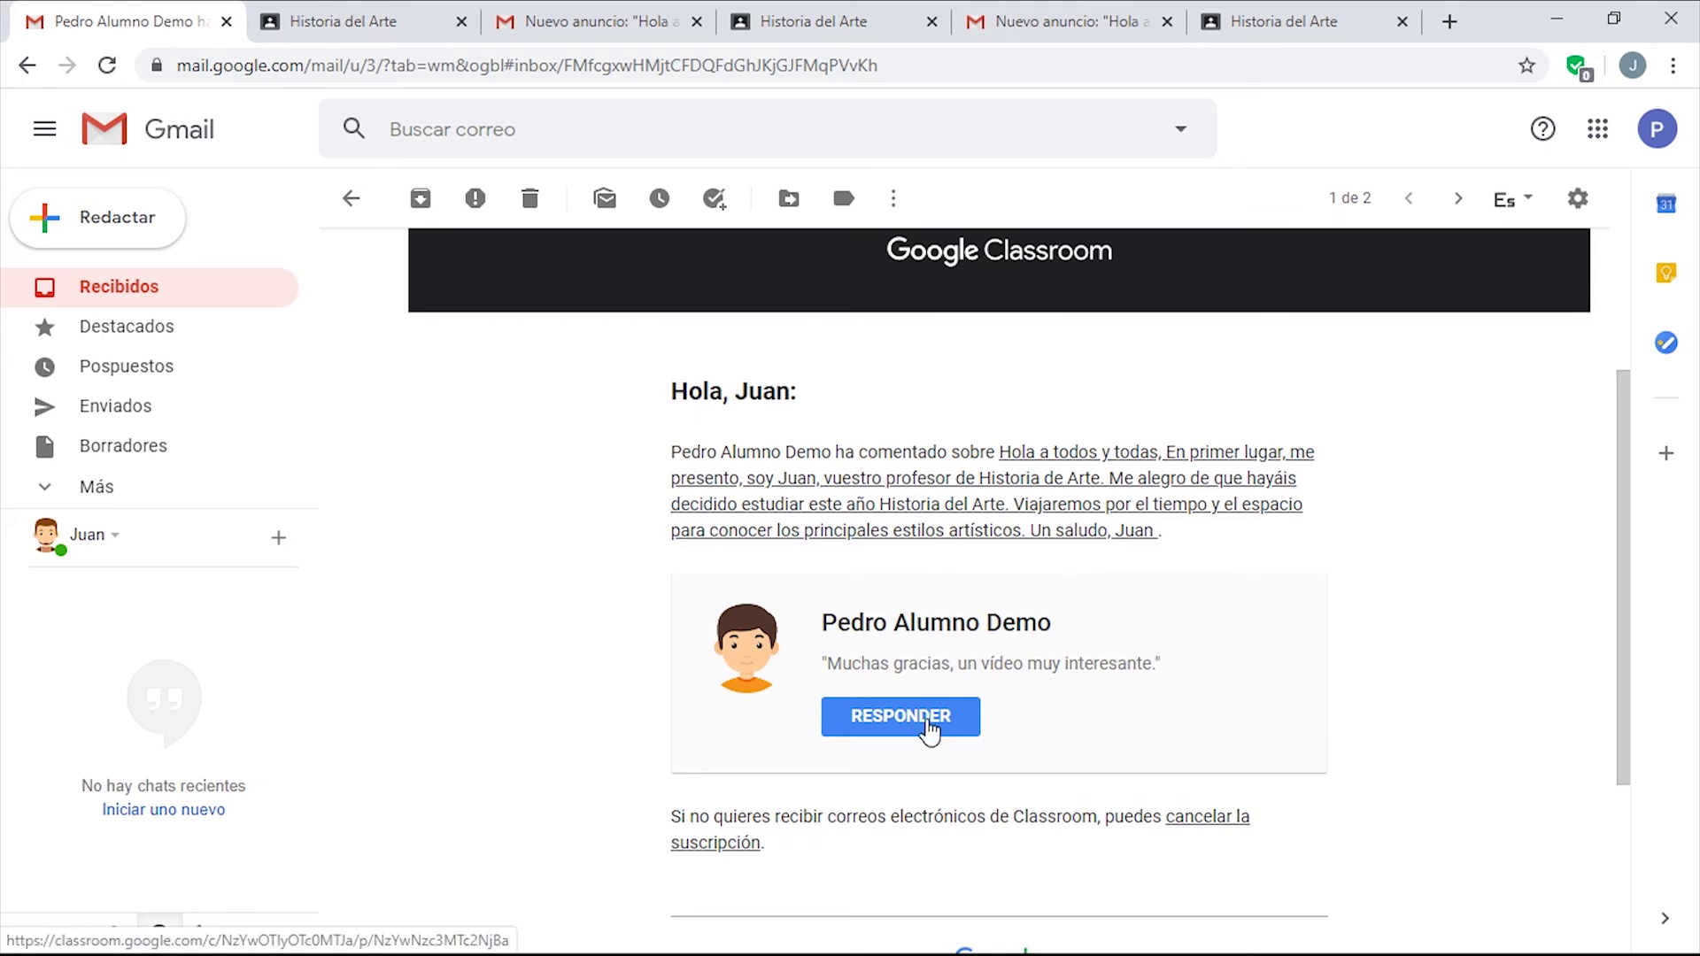
click(927, 731)
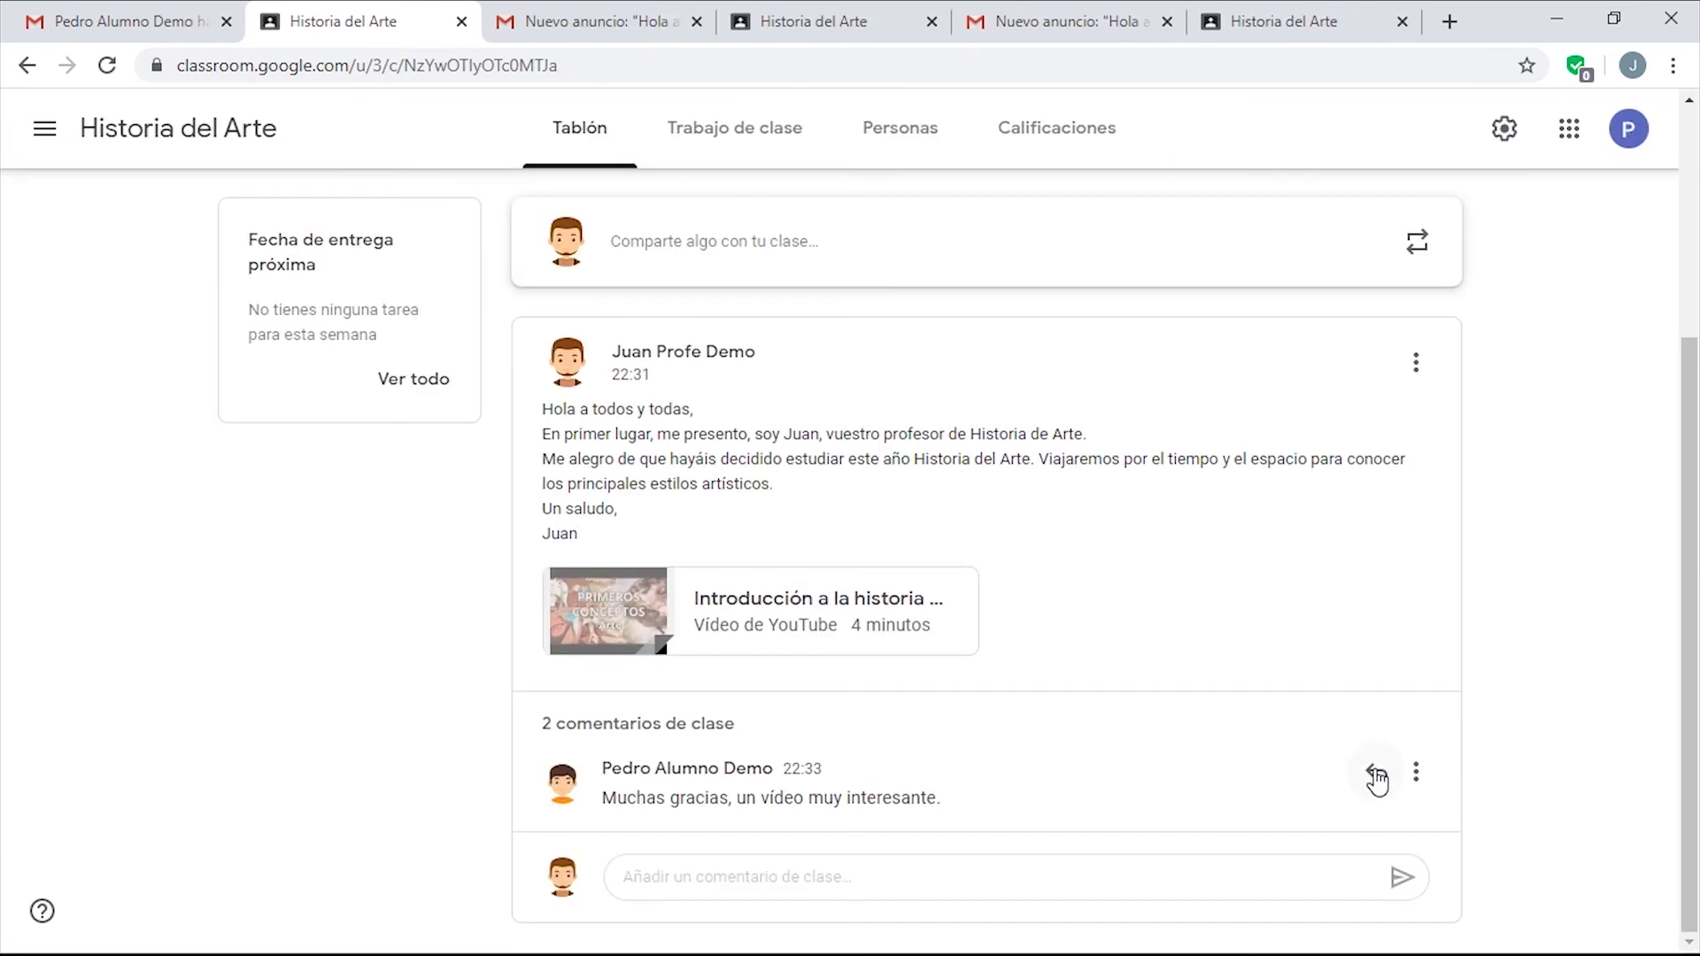
Post a reply mentioning the student: 'me alegro de que te haya gustado'.
click(1374, 775)
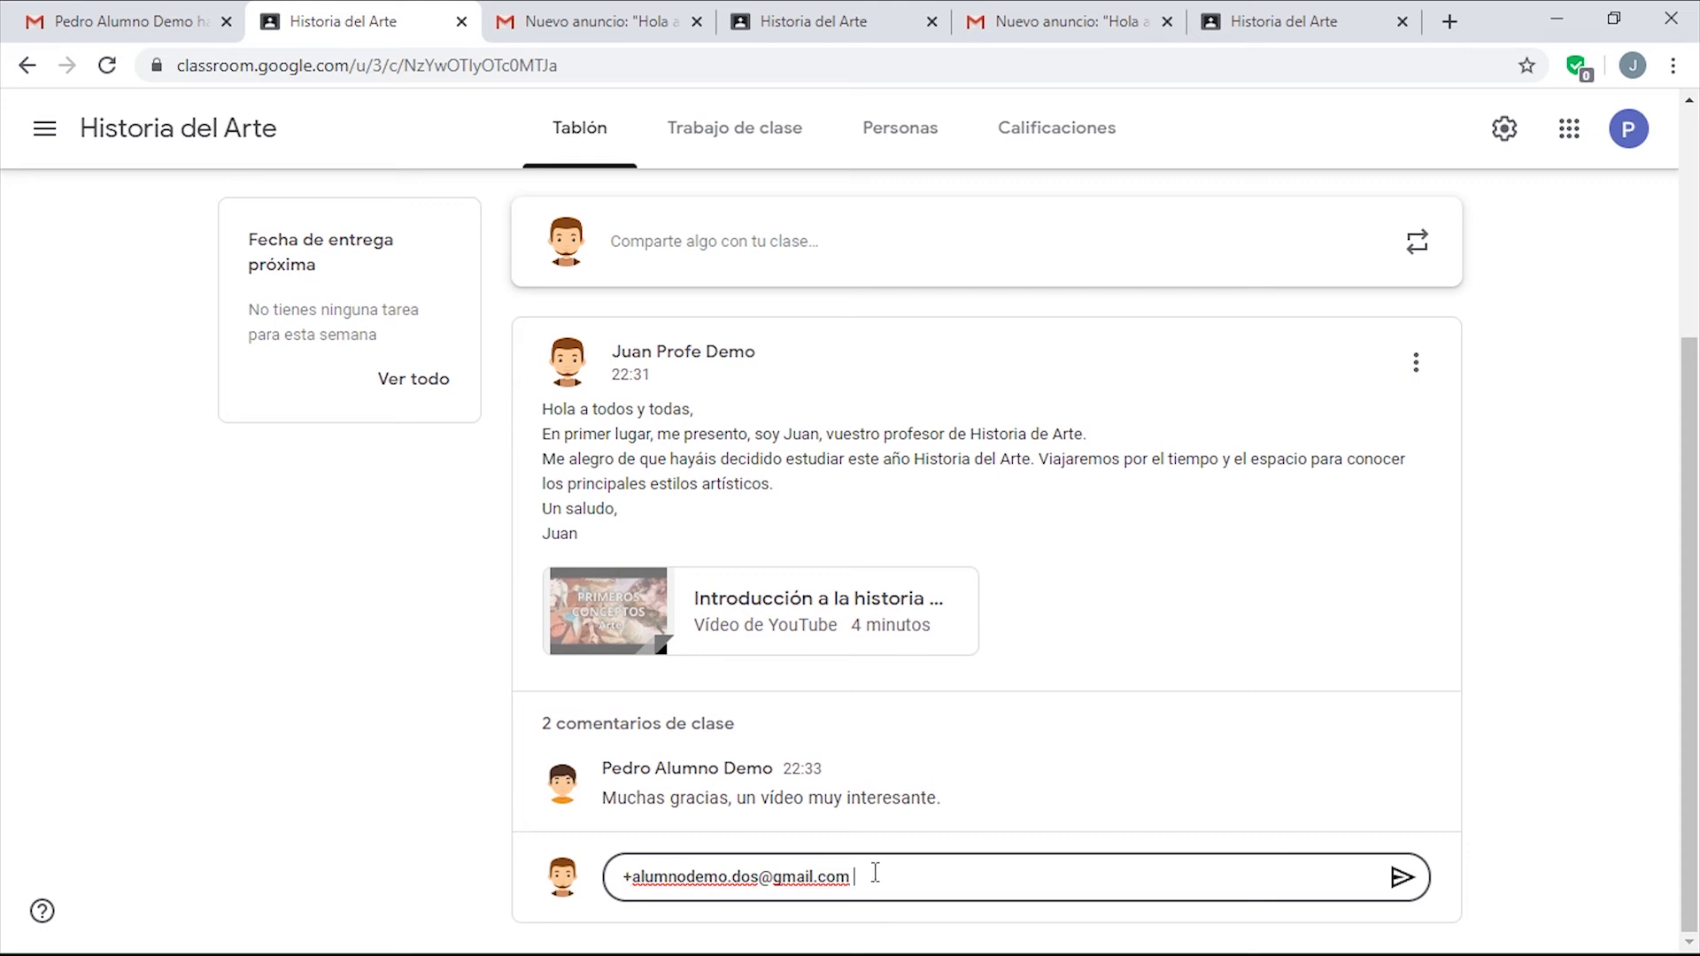
text(me alegro de que te haya gustado.)
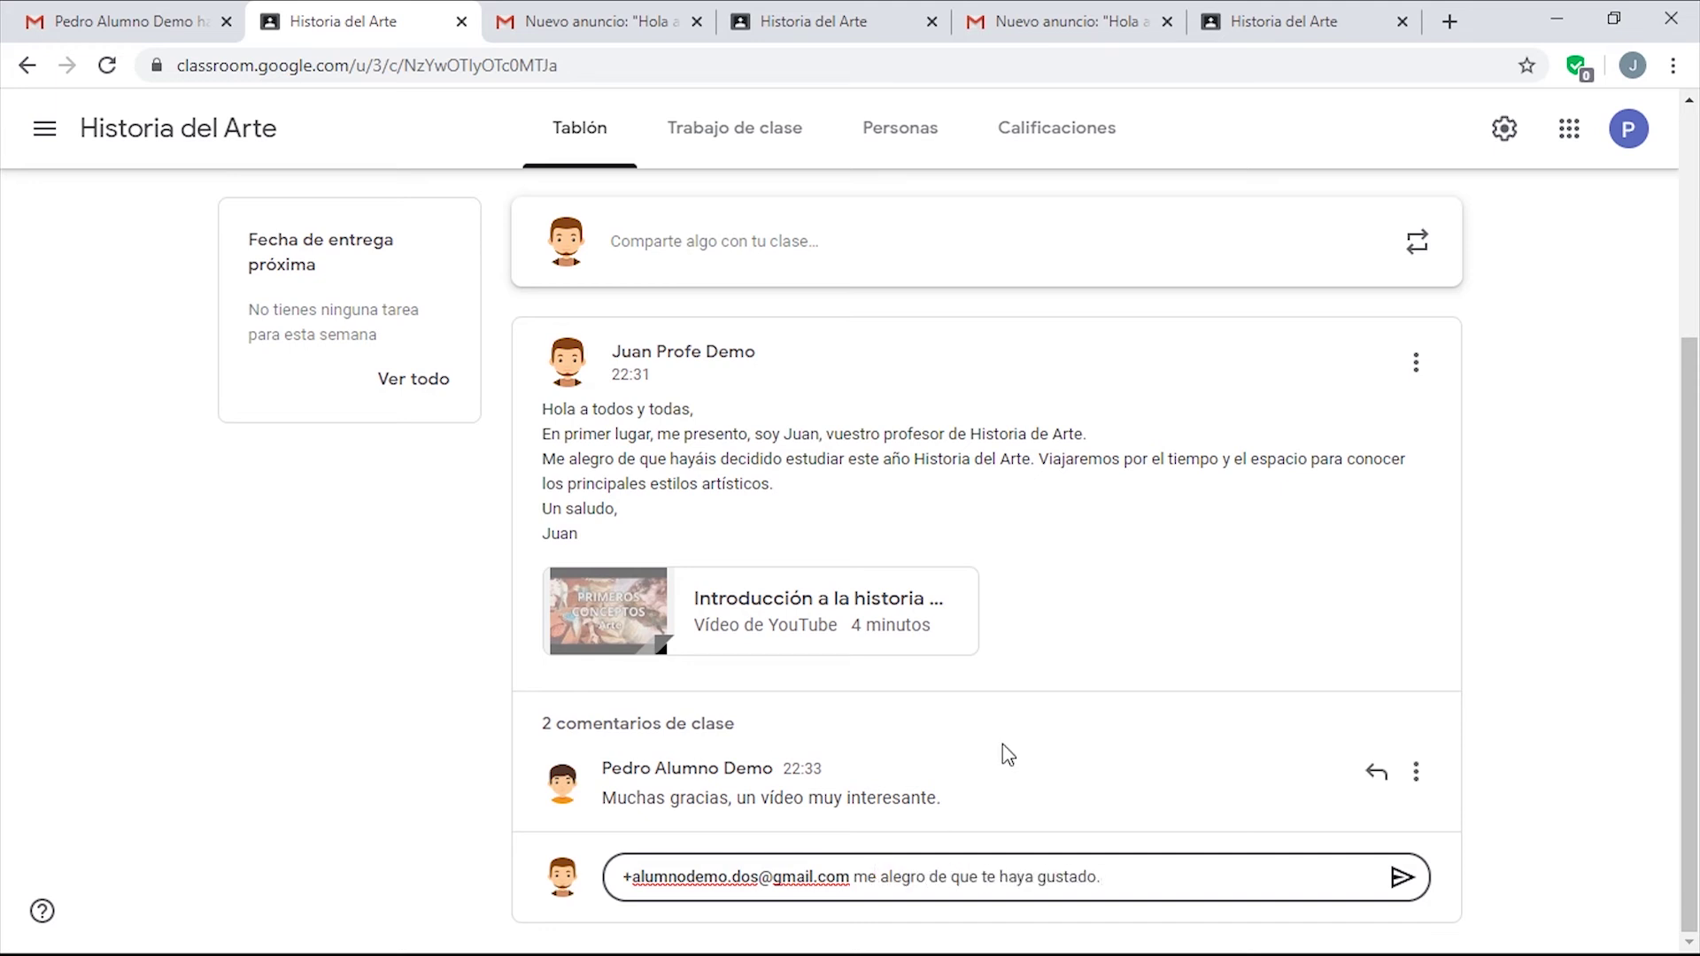
click(1406, 877)
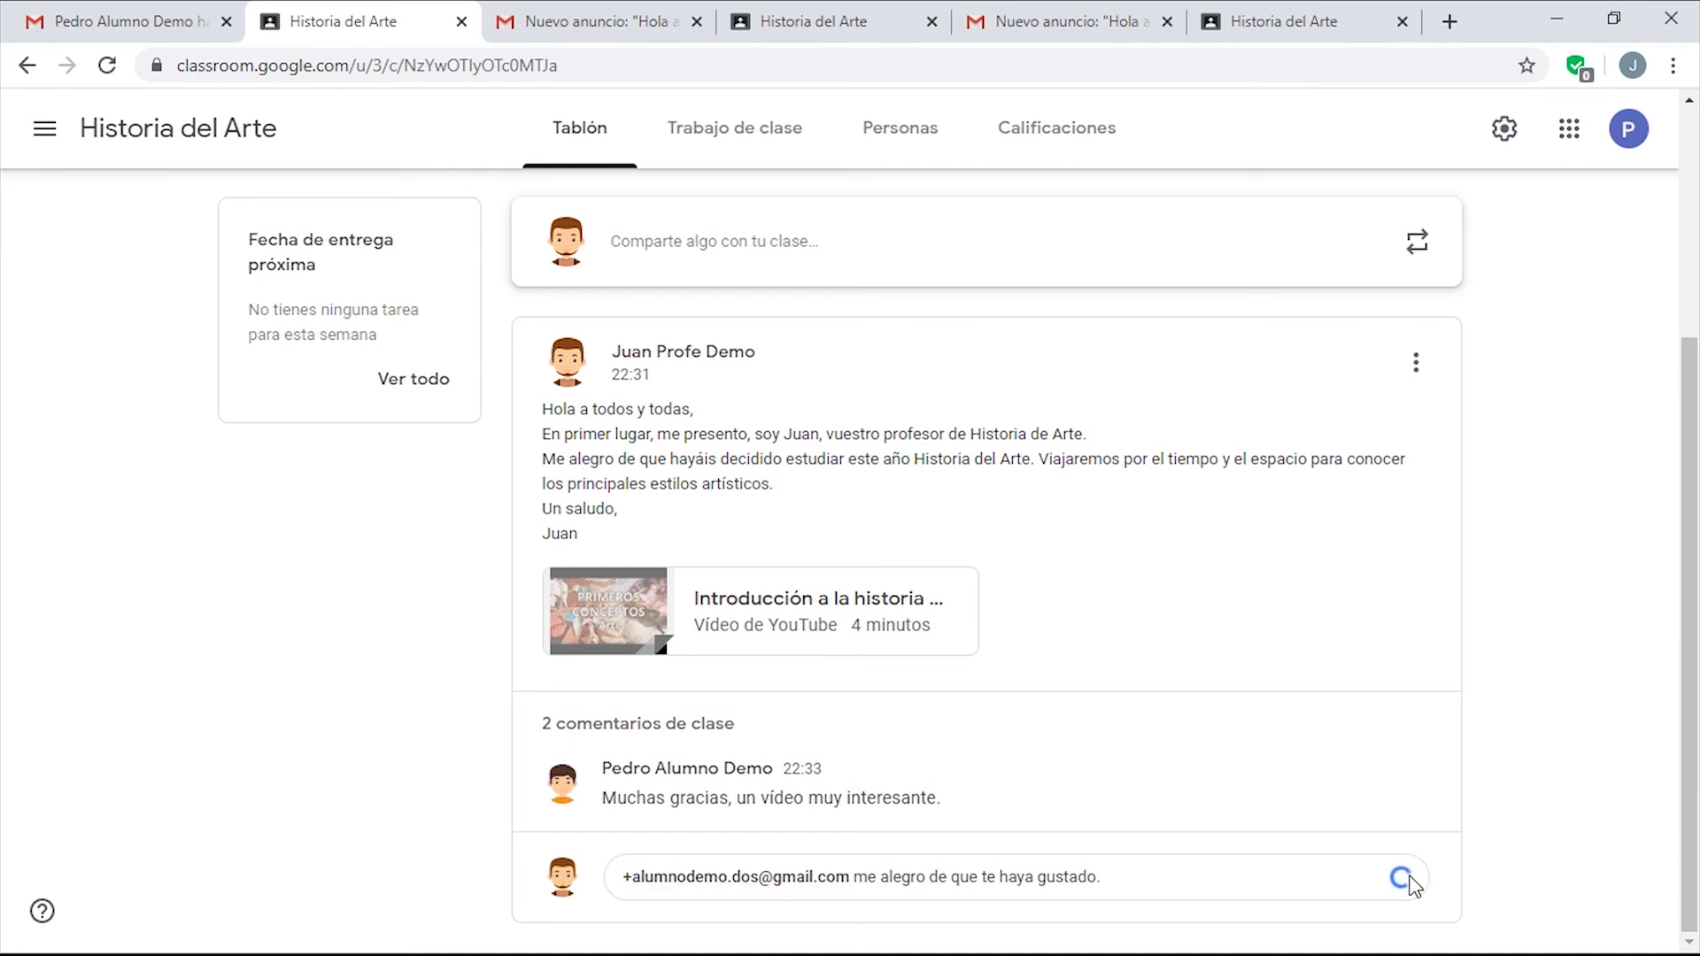
scroll(719, 496, up, 4)
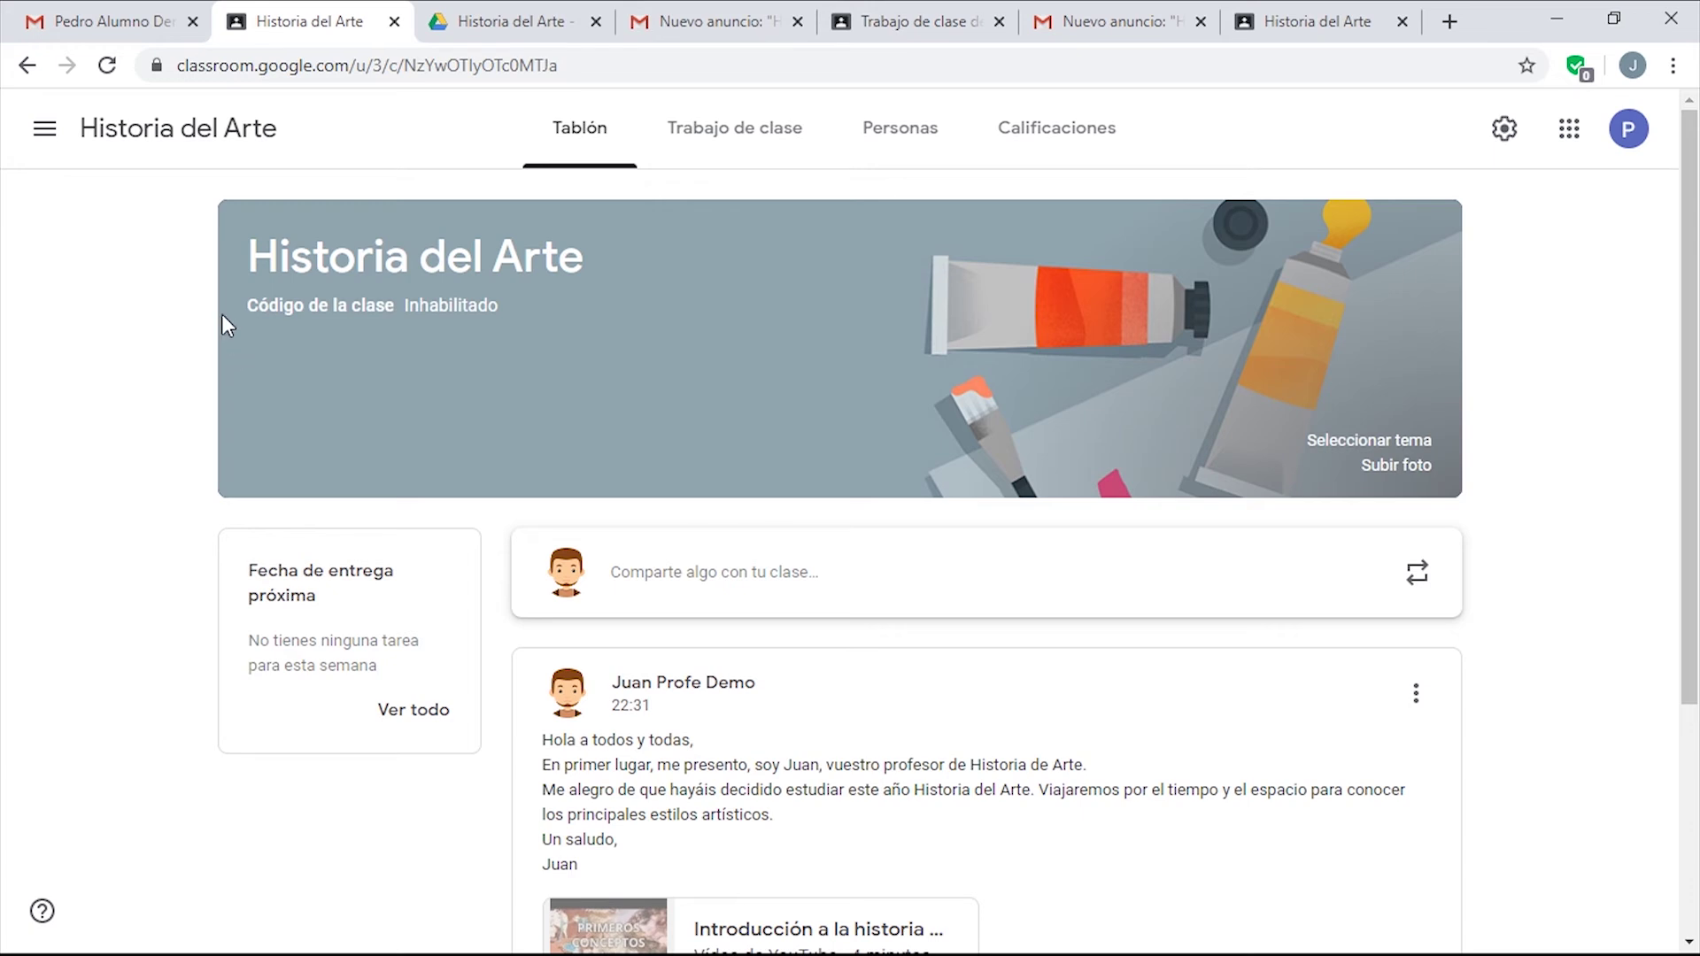
In Classroom Ajustes, turn off 'Comentarios privados' and 'Entregas retrasadas' notifications.
click(44, 135)
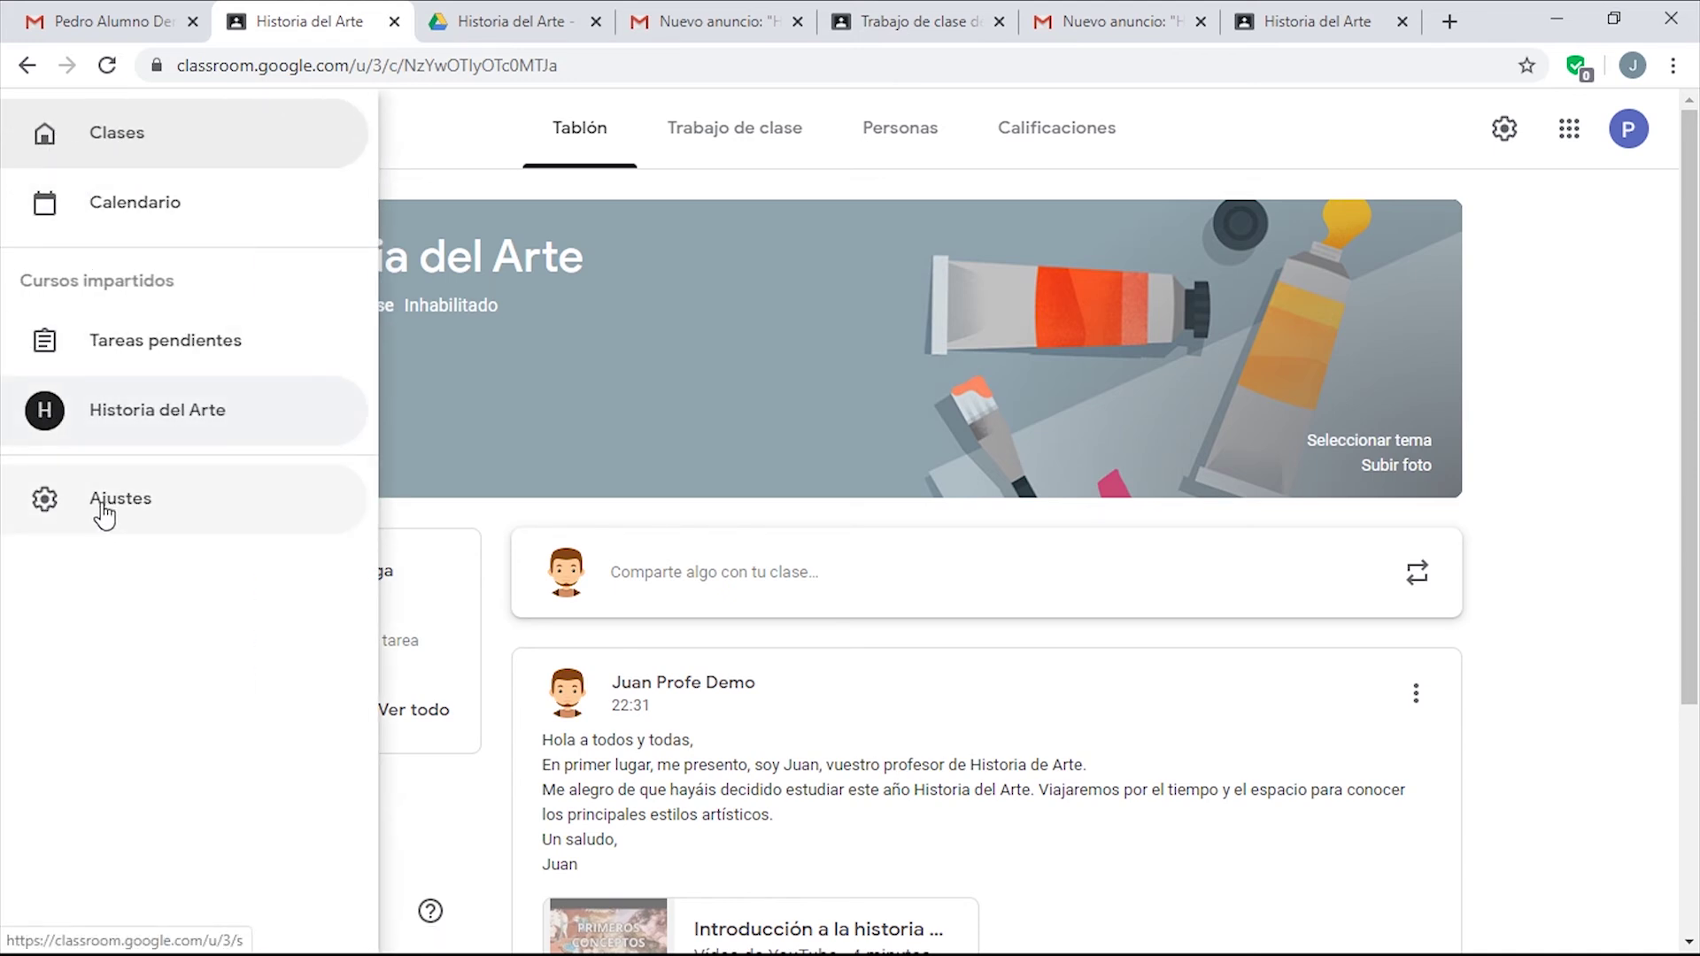
click(103, 506)
scroll(150, 513, down, 3)
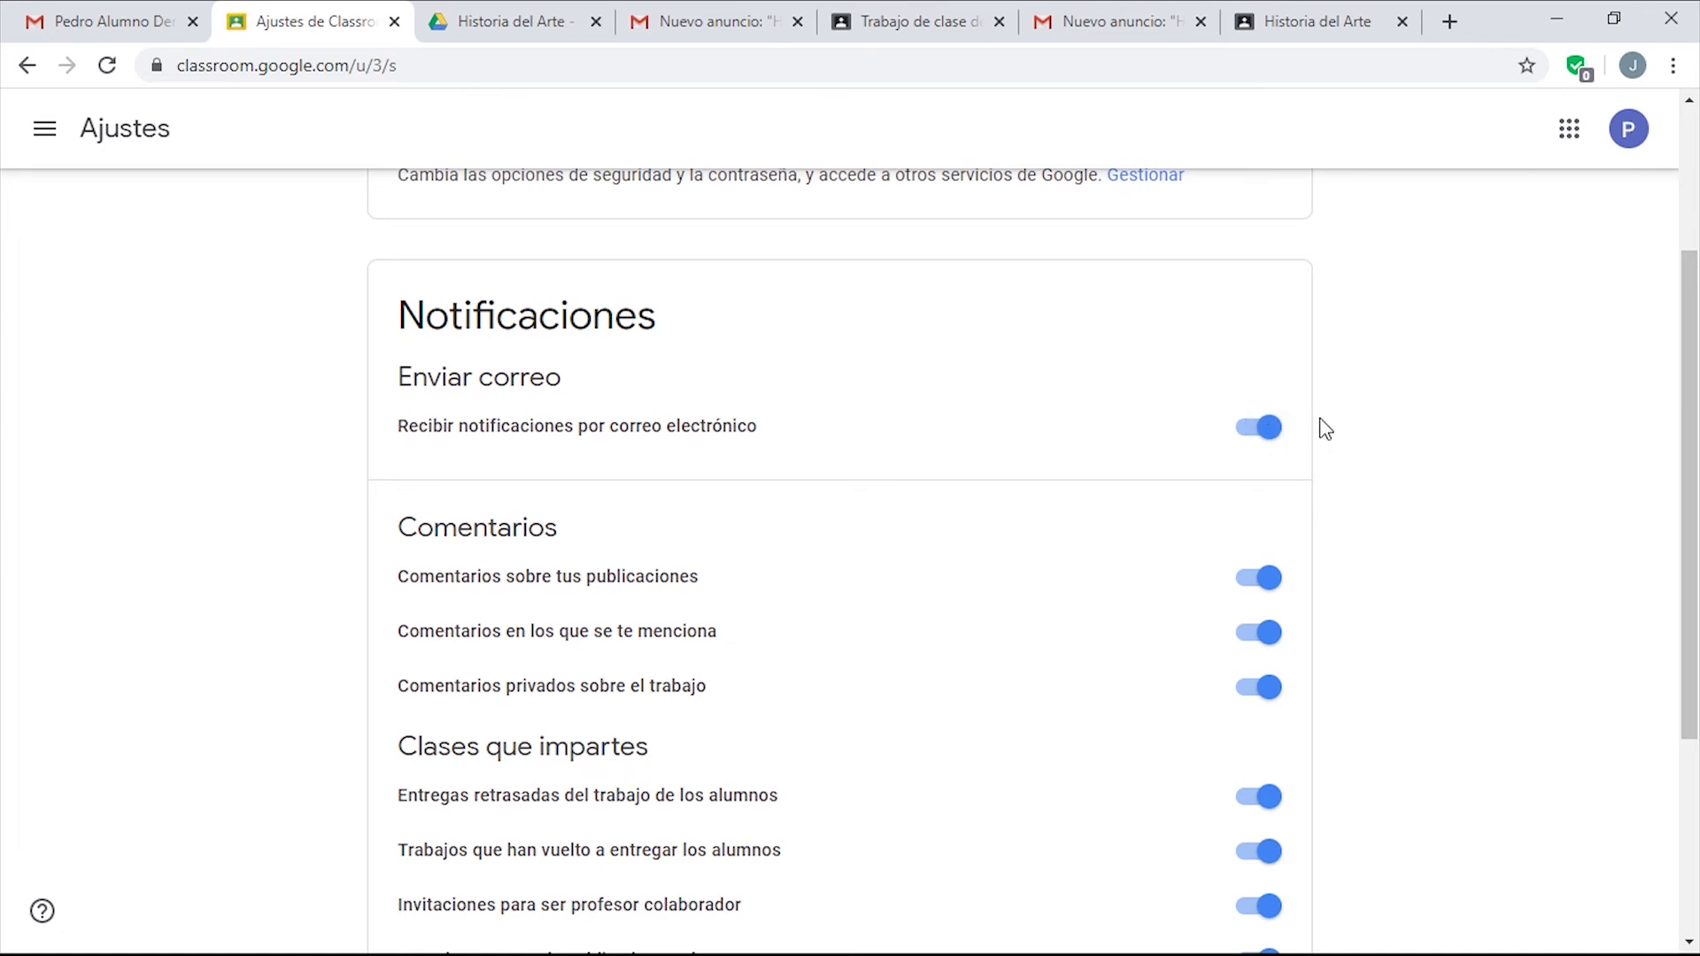
scroll(1393, 429, down, 2)
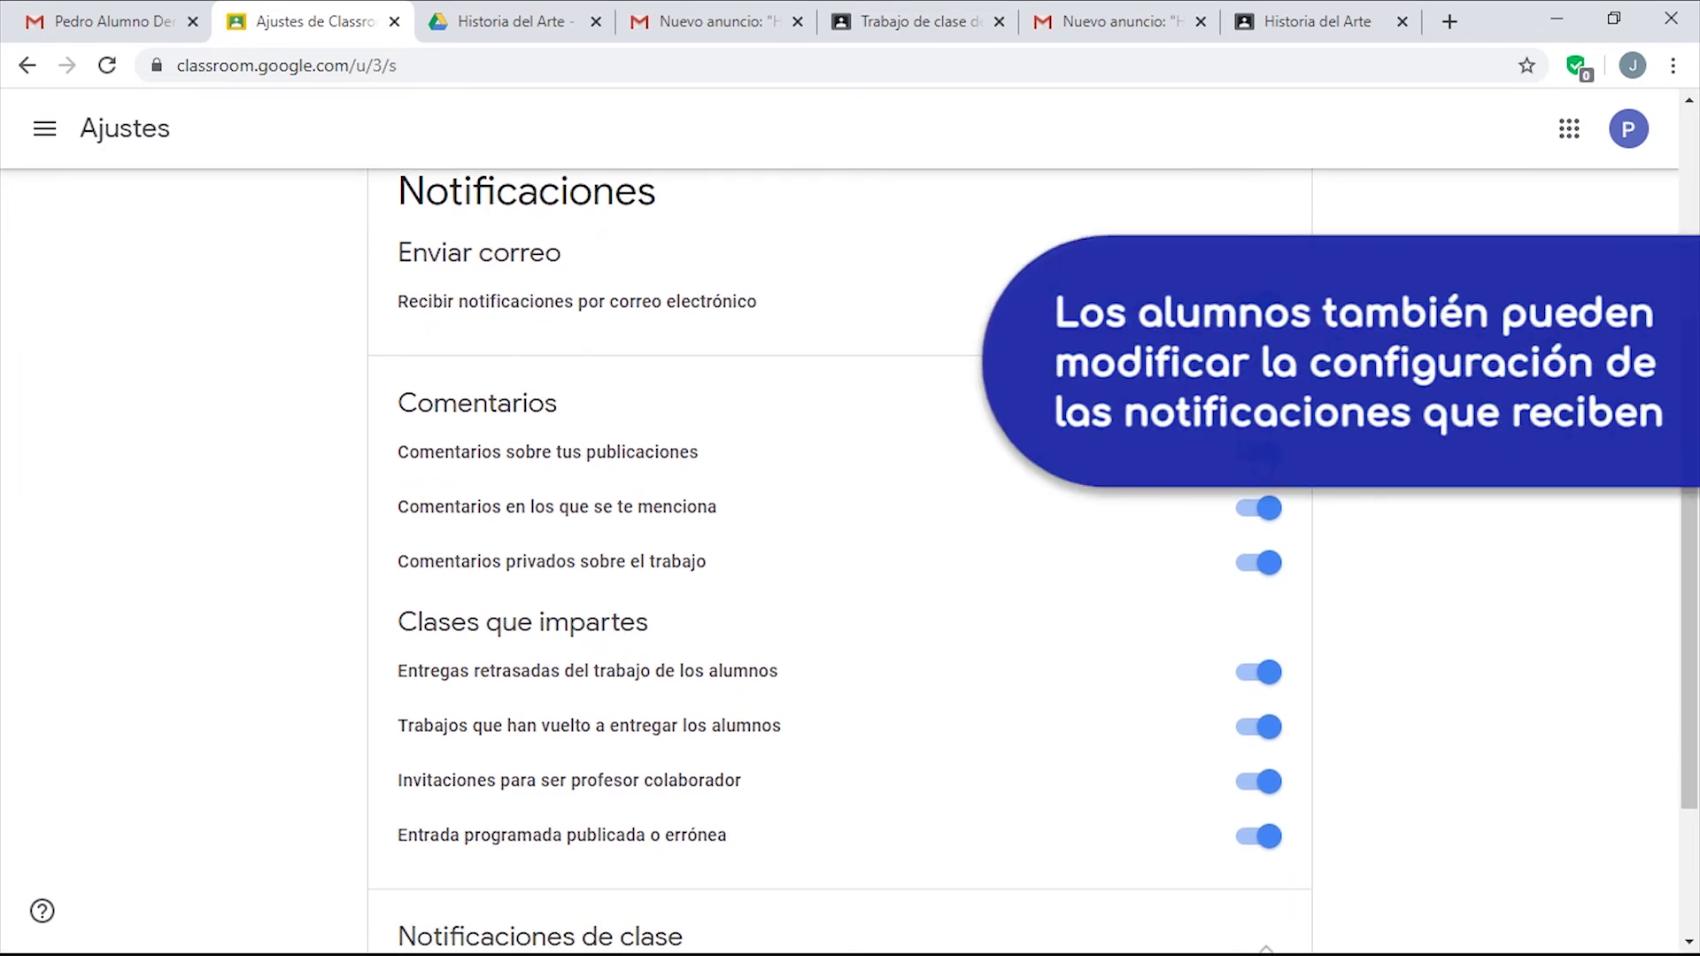
click(1262, 569)
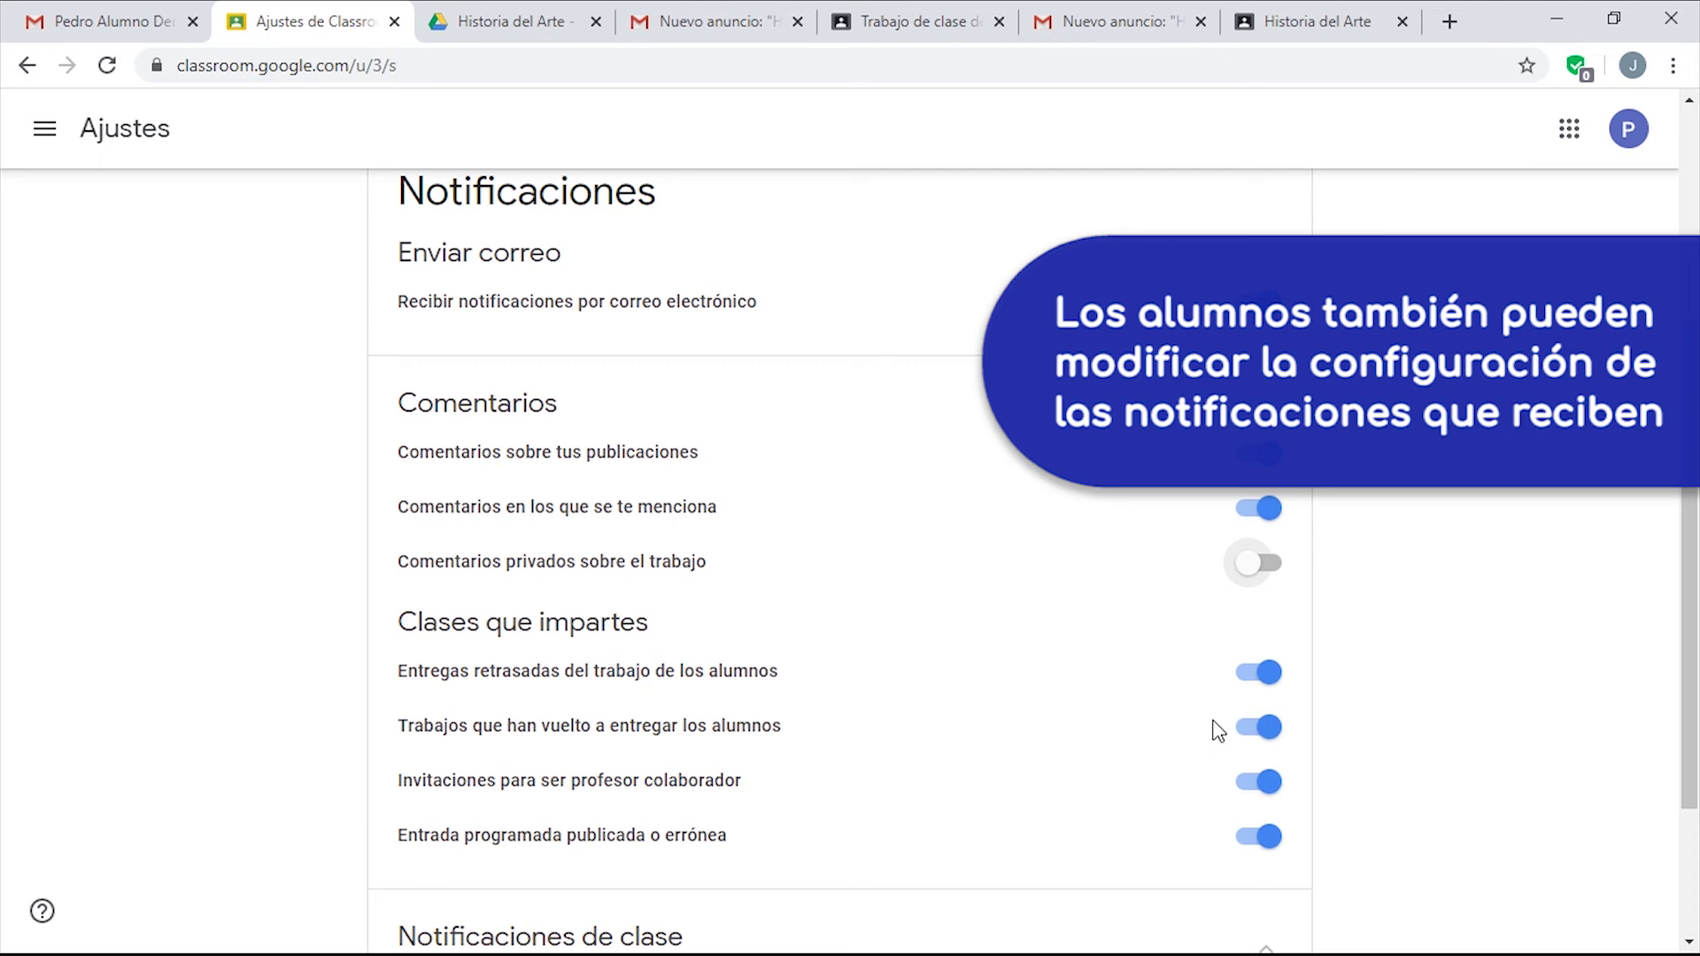
click(1262, 673)
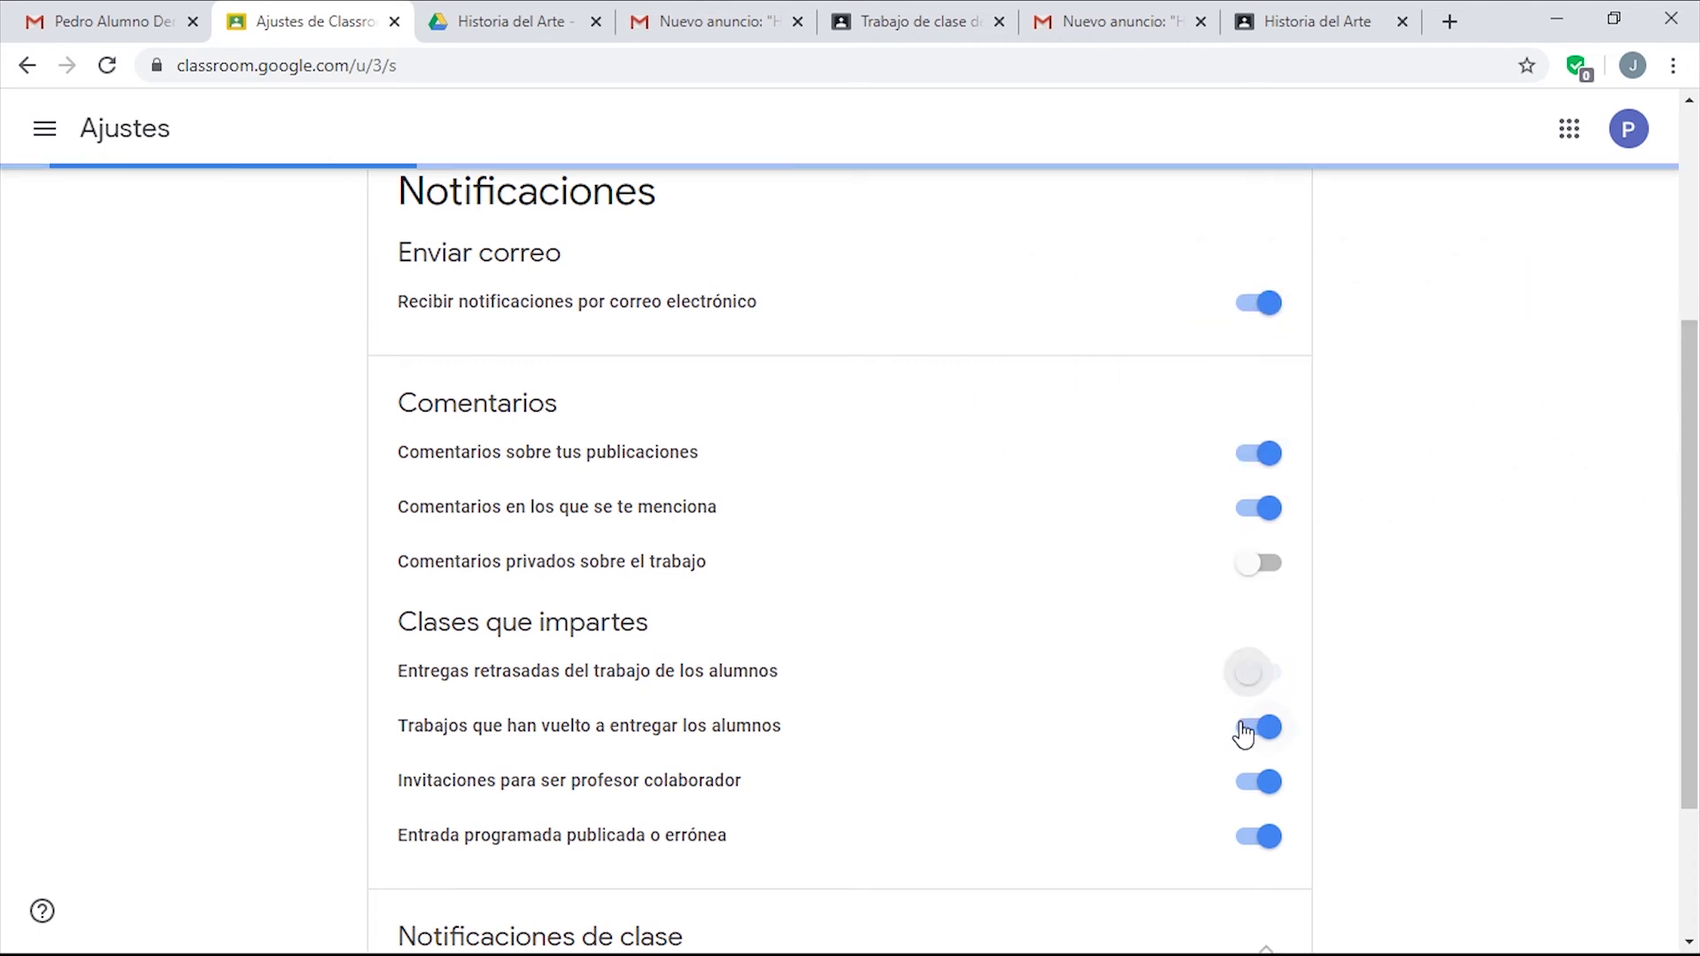
scroll(1374, 648, down, 3)
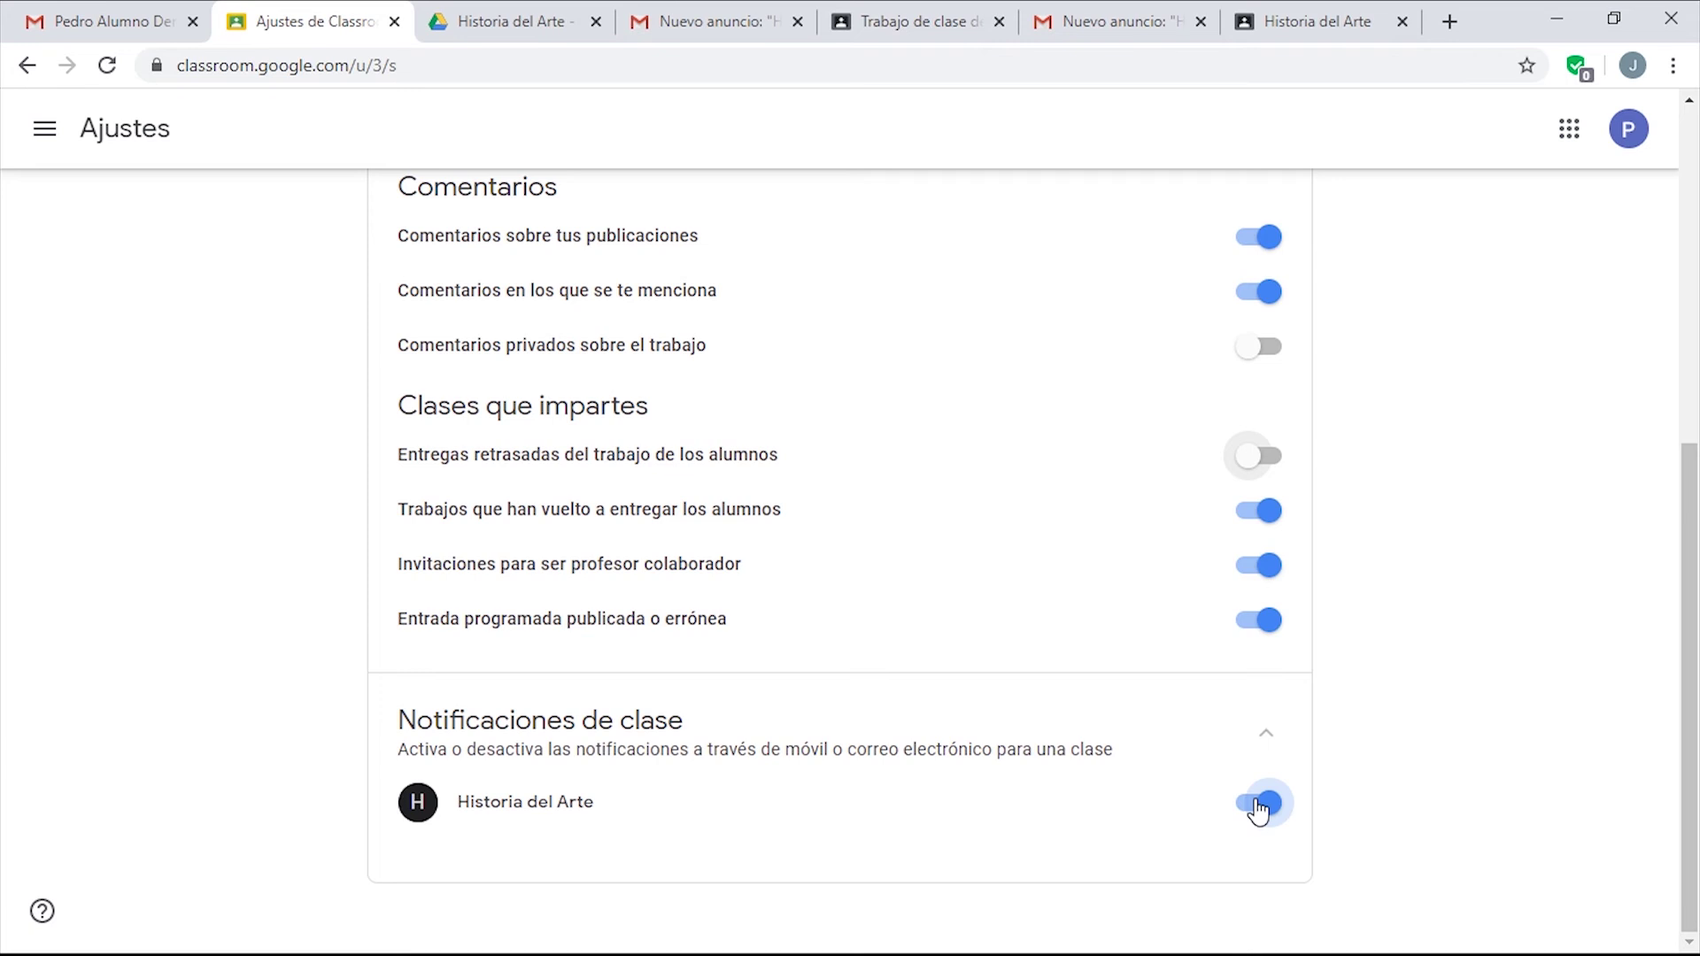
Turn off 'Recibir notificaciones por correo electrónico', leaving Historia del Arte class notifications on.
click(1257, 808)
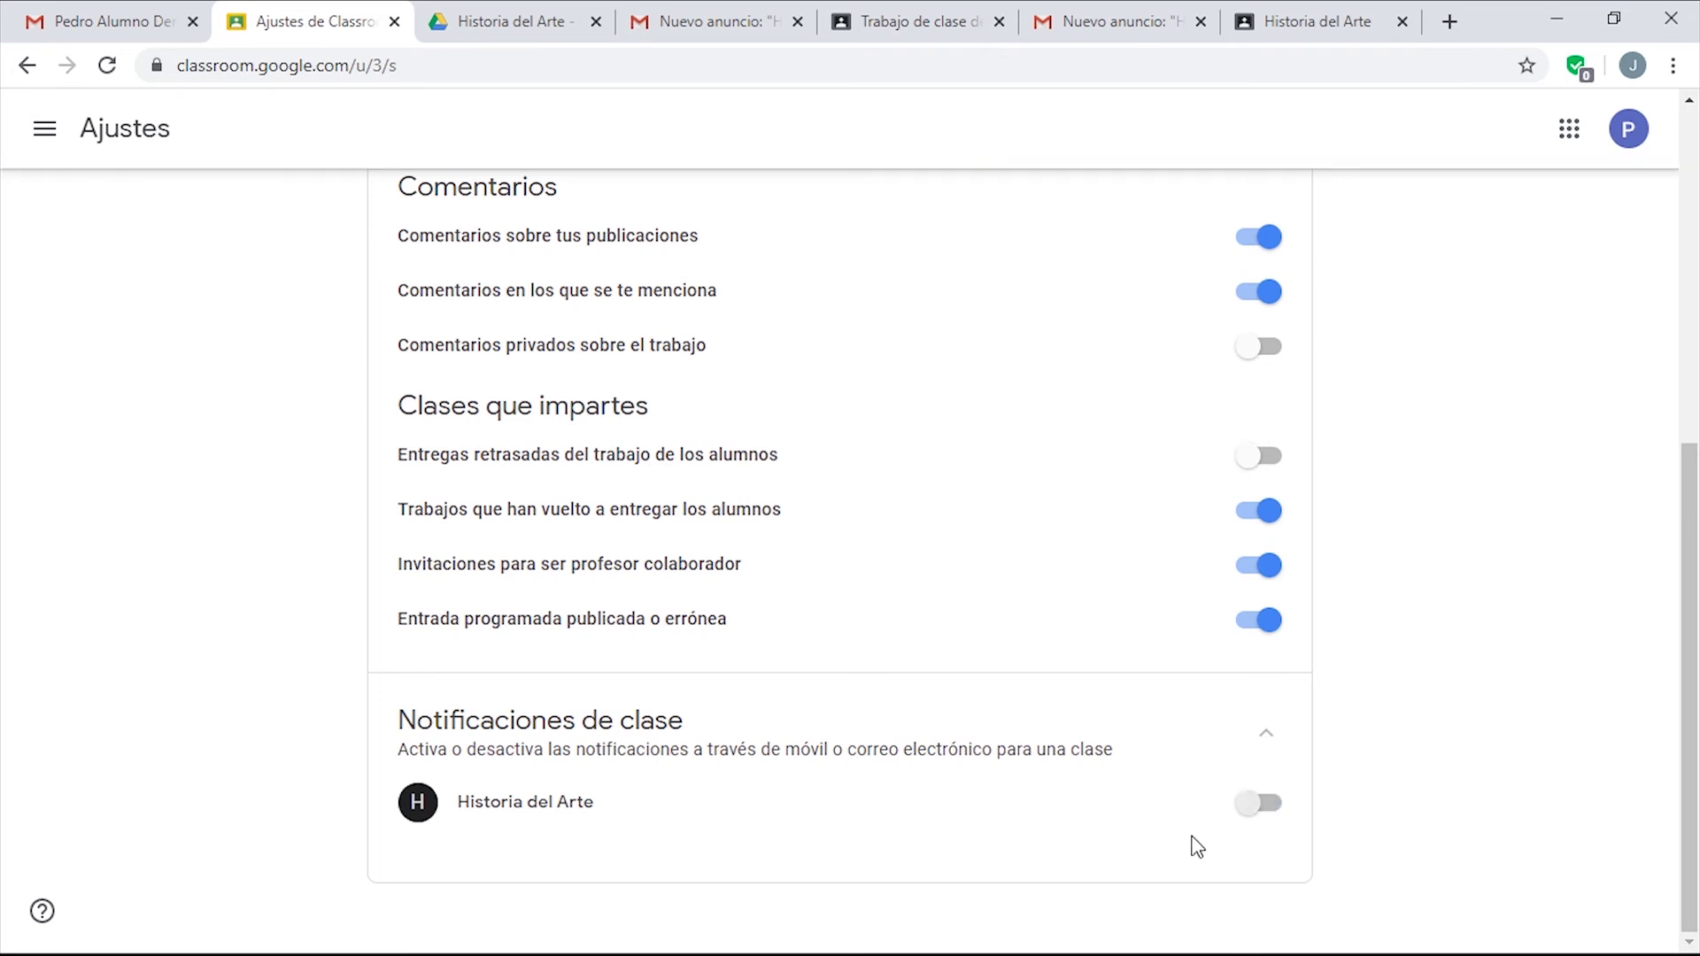
click(1255, 807)
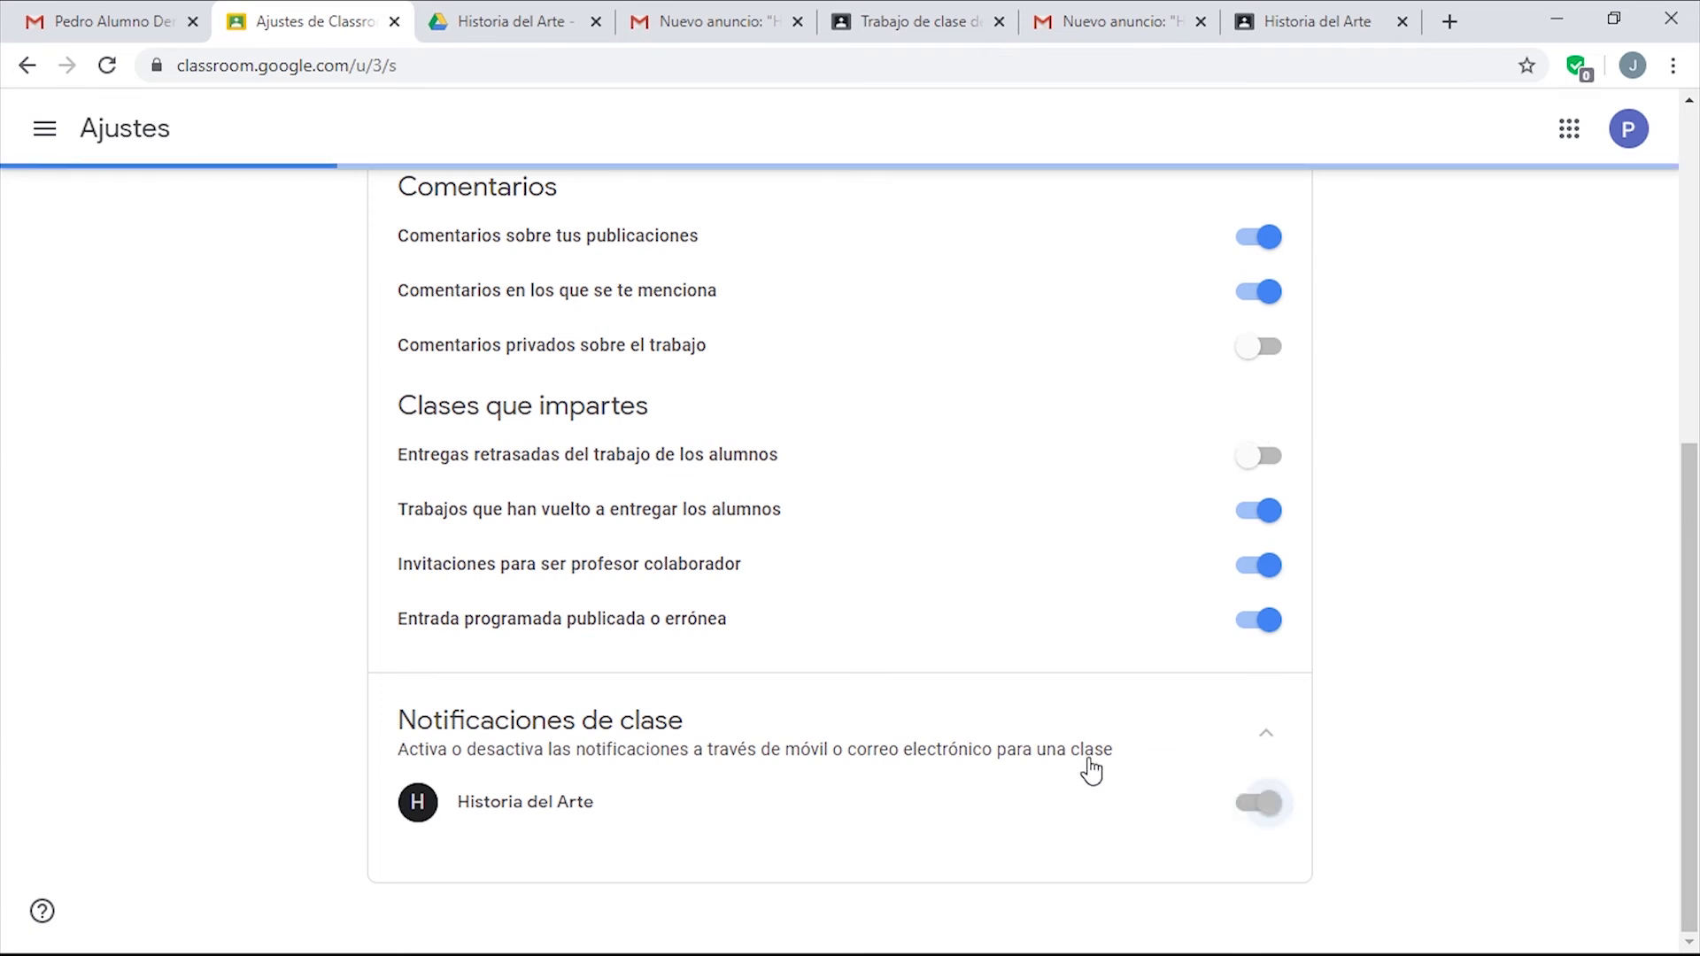
scroll(850, 676, up, 4)
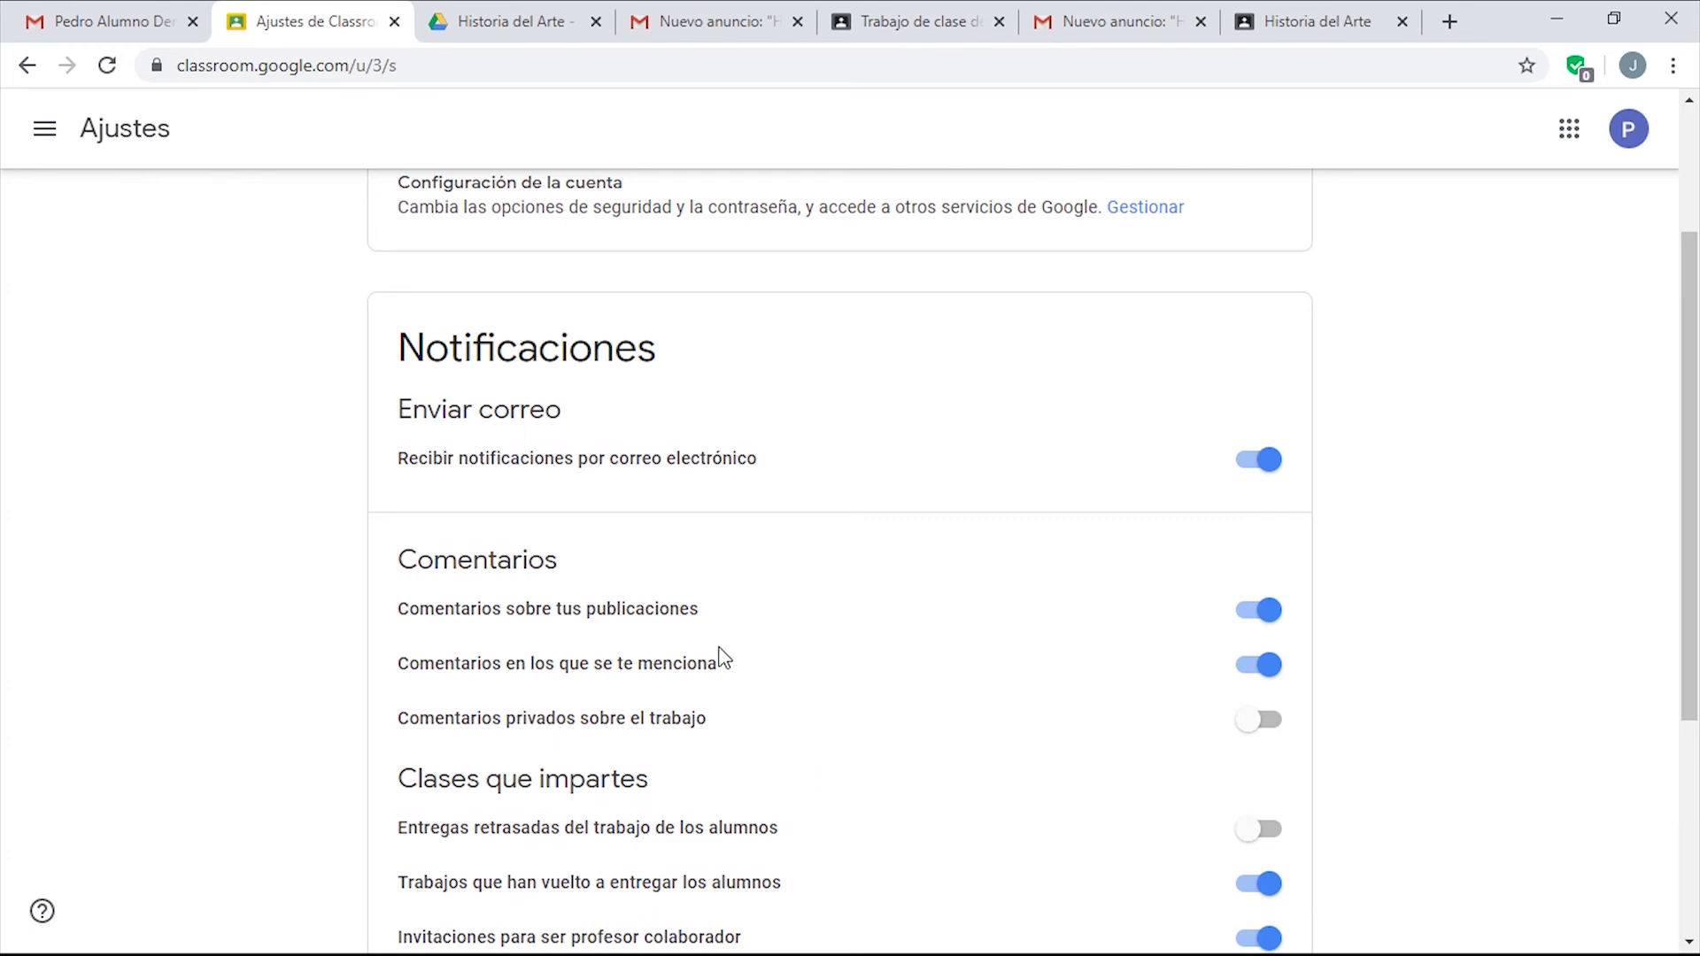
scroll(721, 652, down, 4)
scroll(721, 796, up, 5)
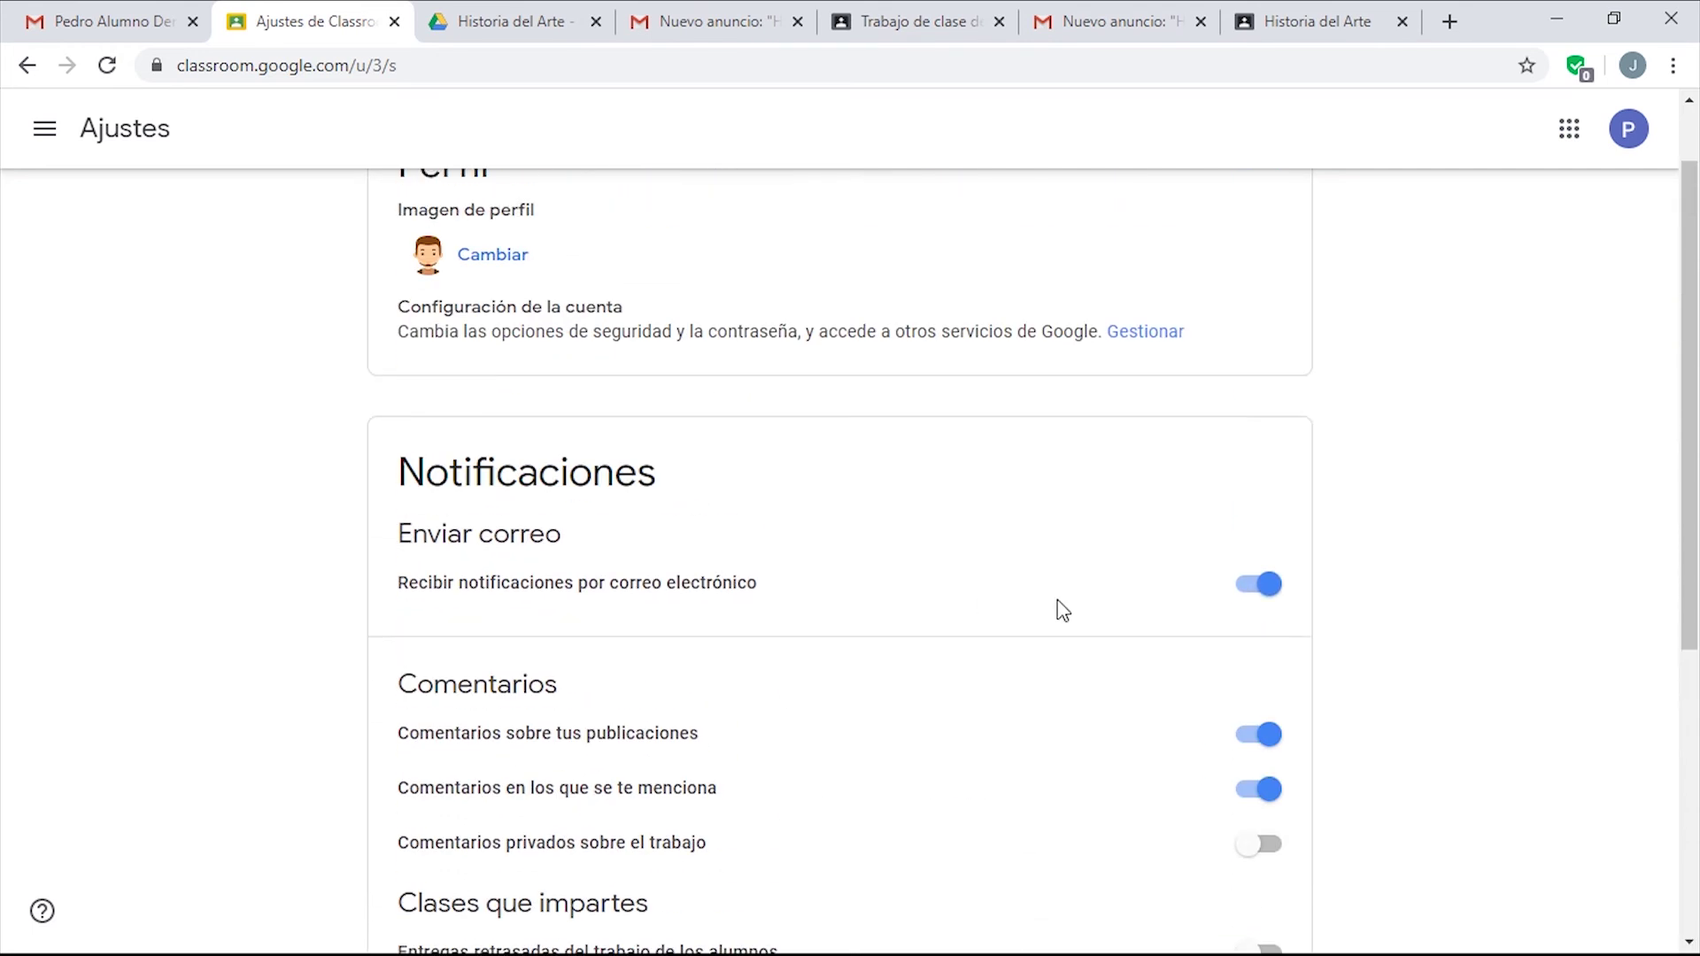
click(1266, 586)
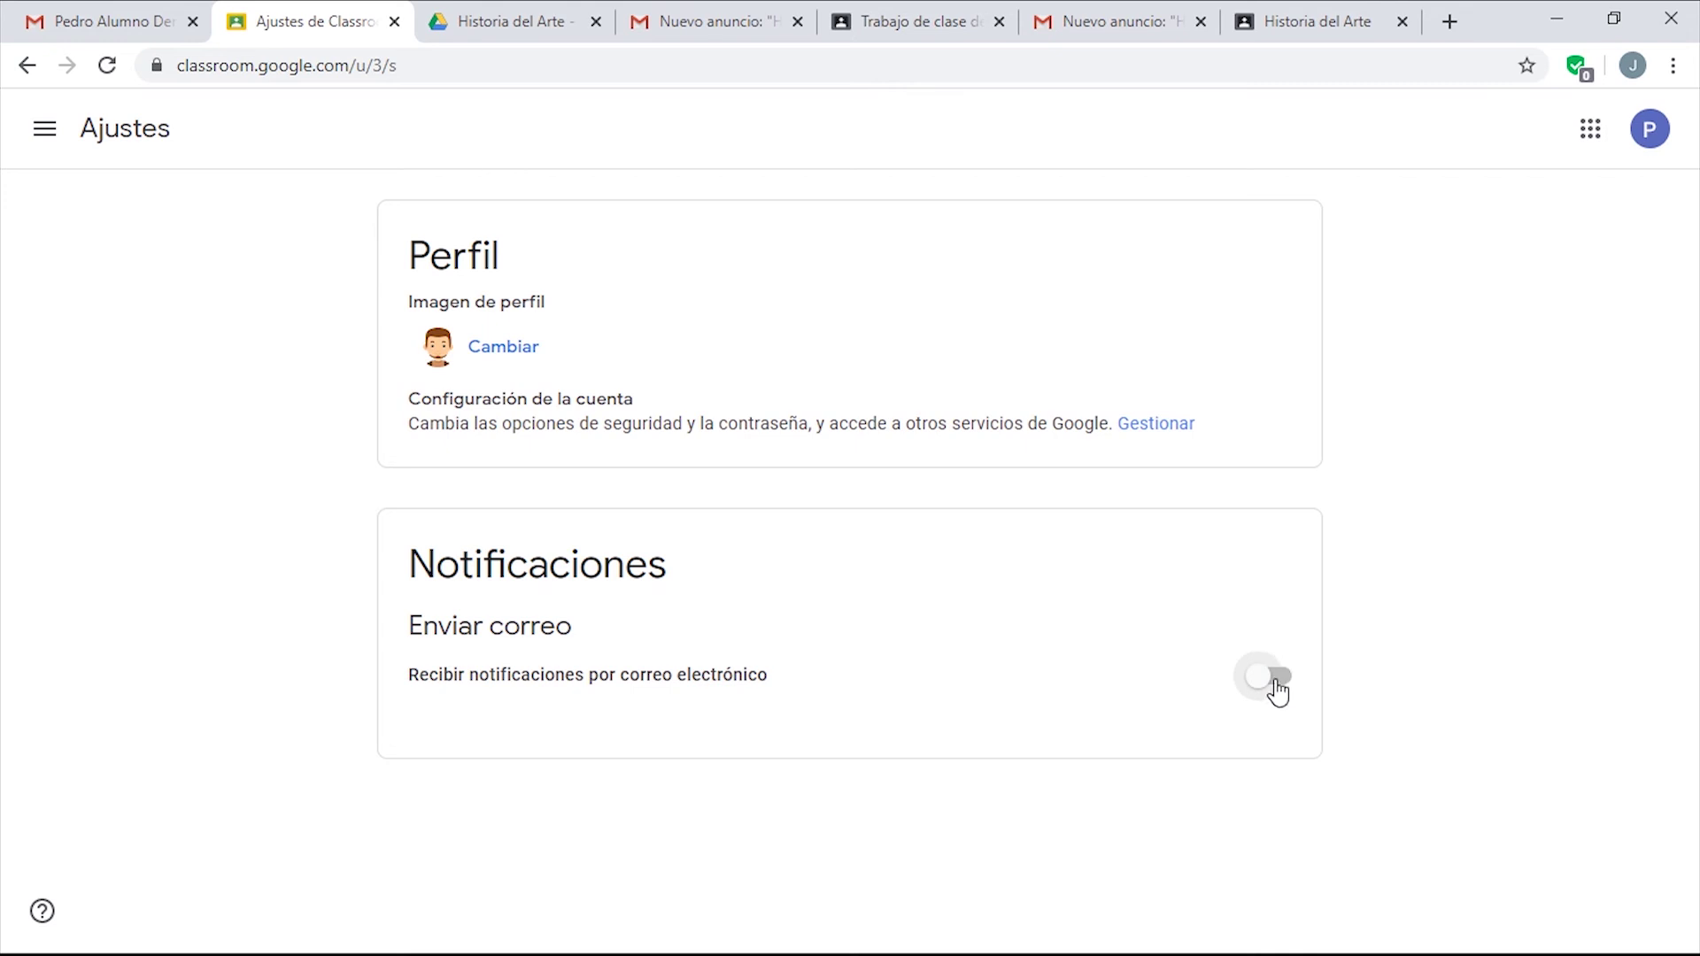
click(41, 132)
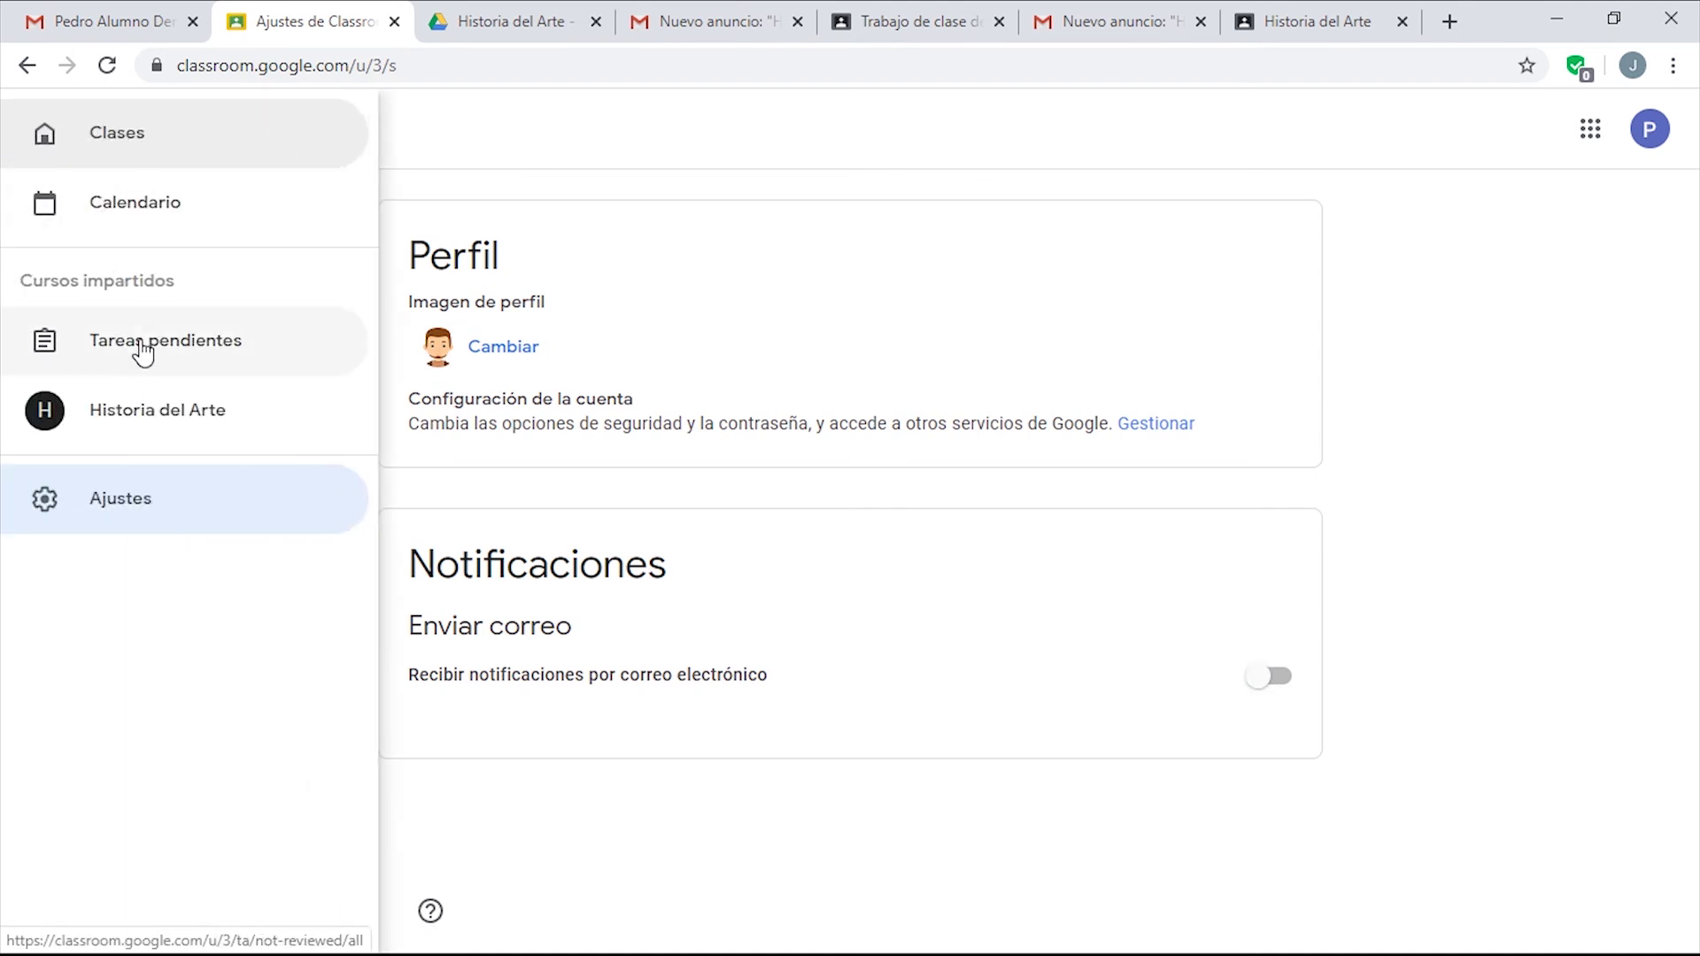
In Historia del Arte's Personas, select all students and choose Acciones > Enviar correo electrónico.
click(126, 412)
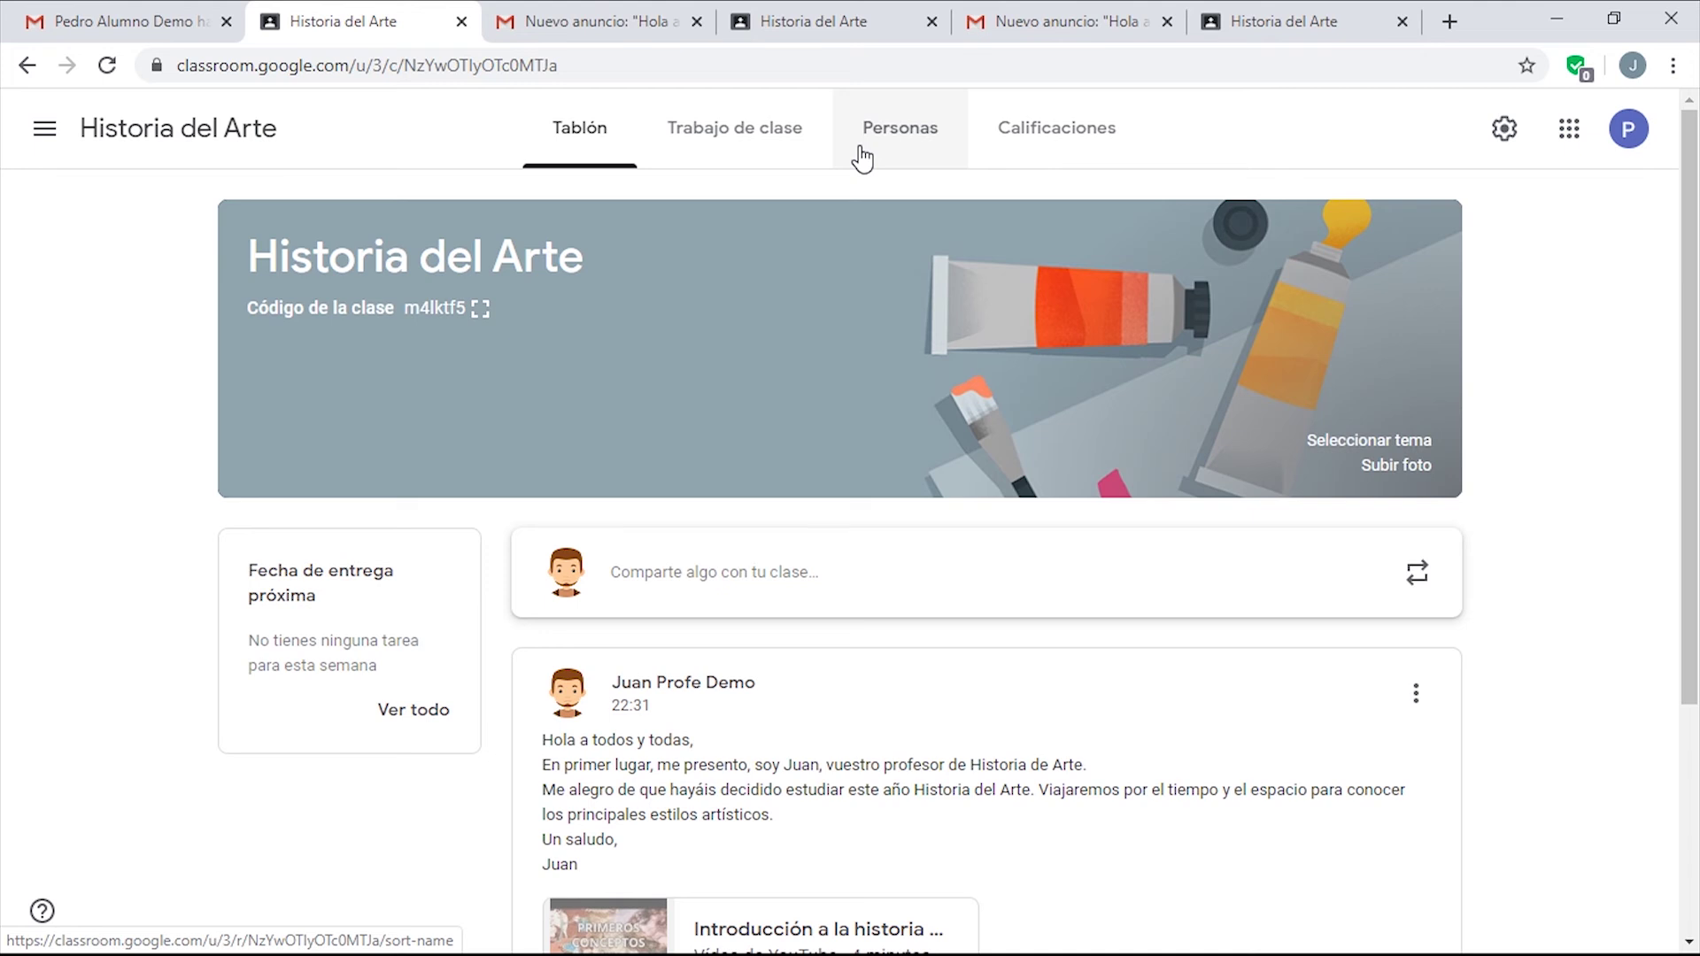
click(861, 158)
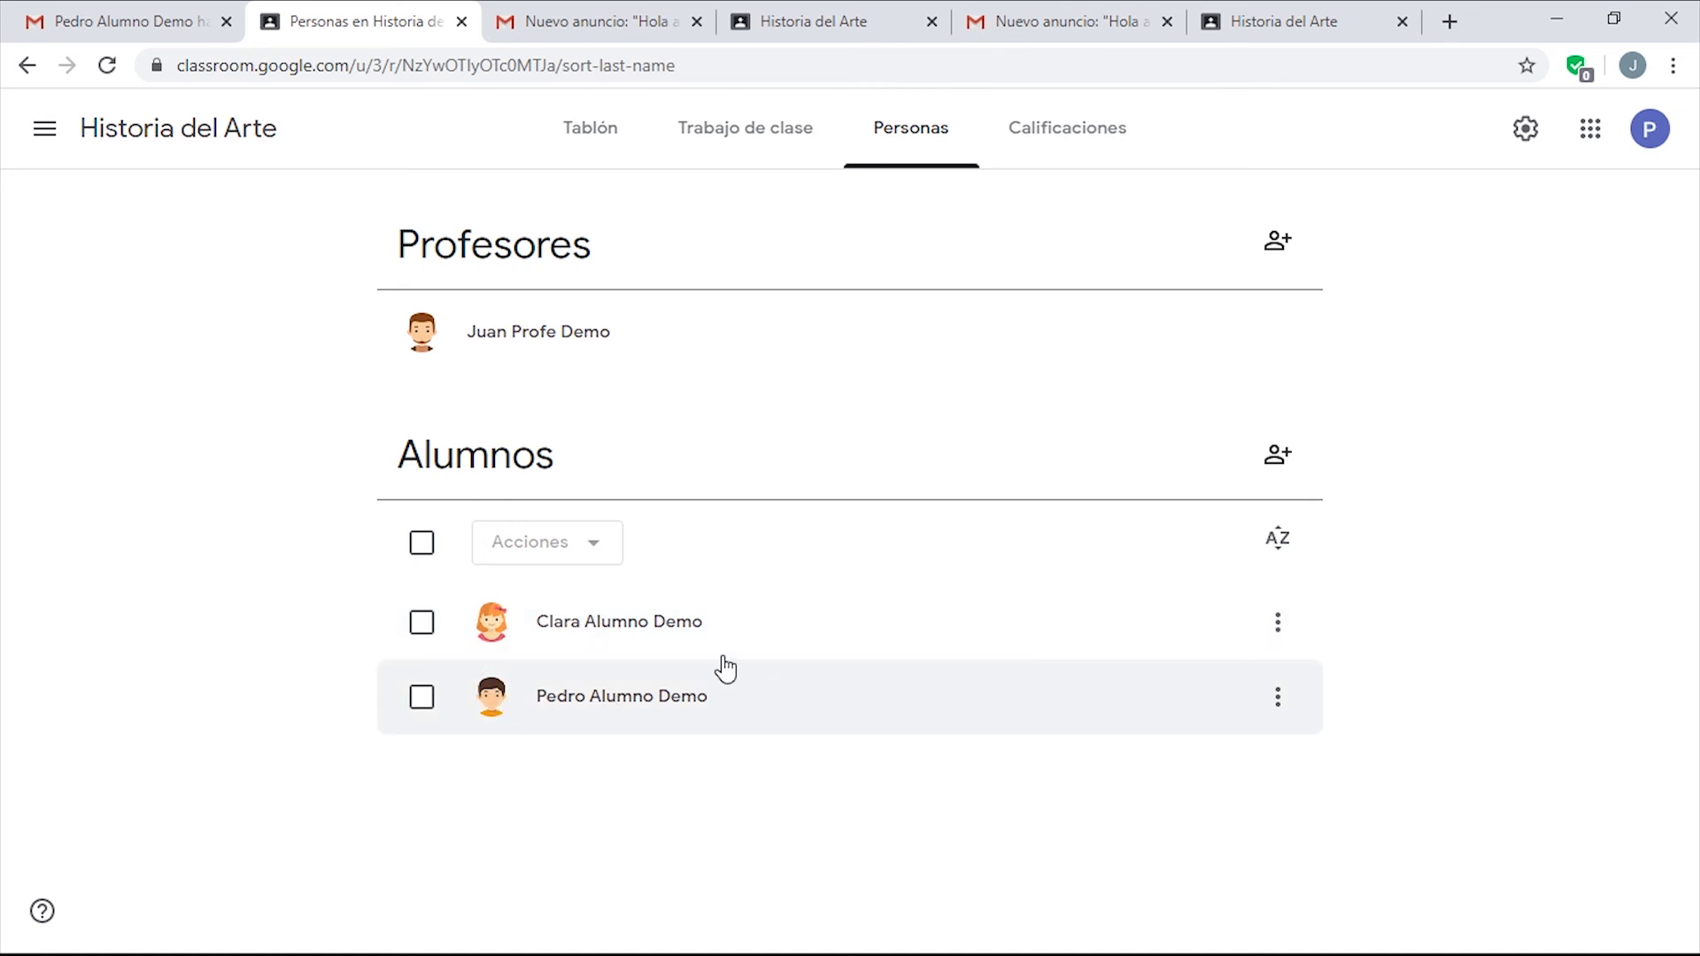
click(421, 542)
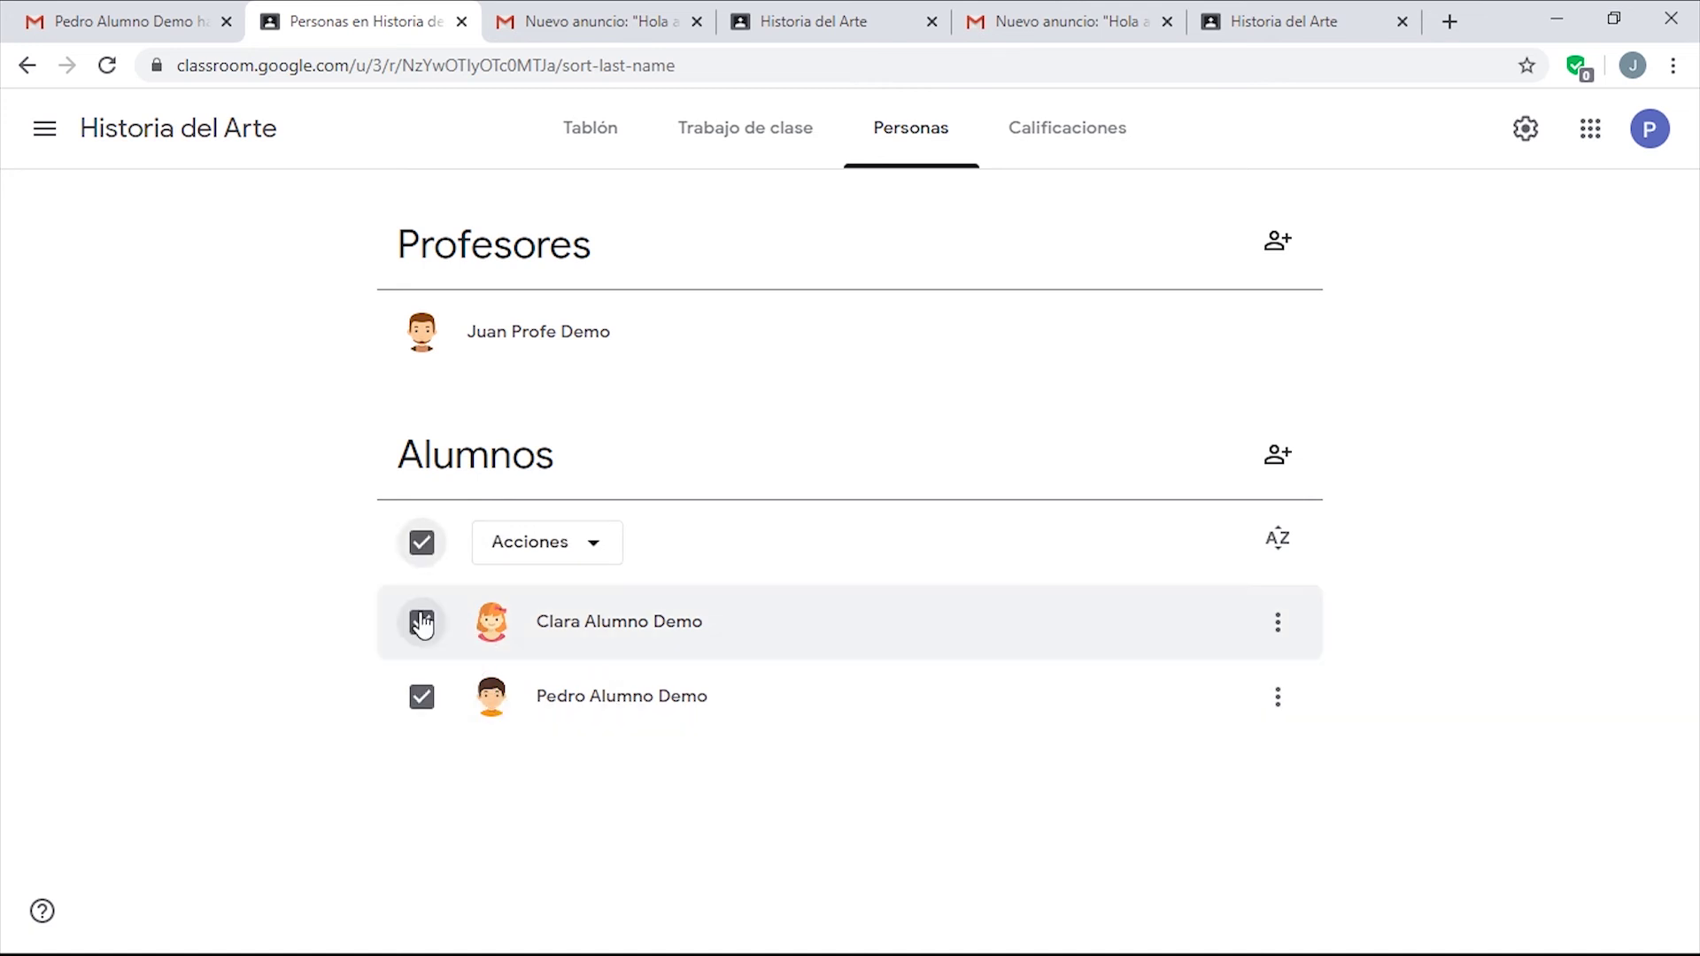
click(558, 557)
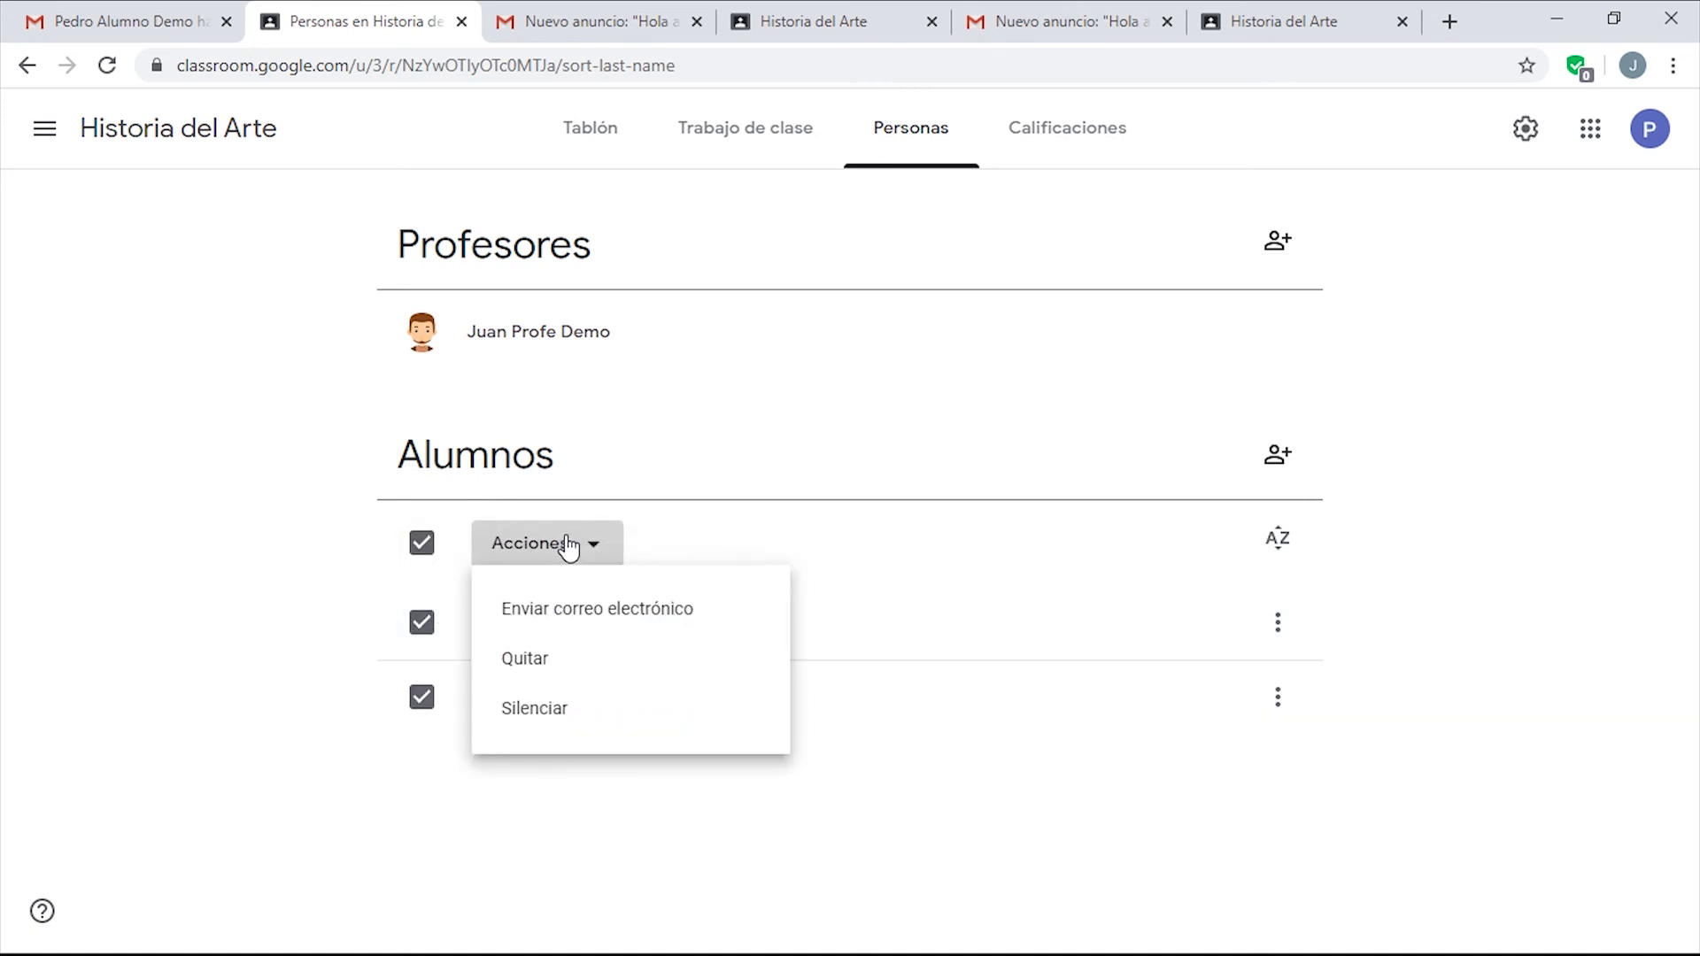
click(575, 609)
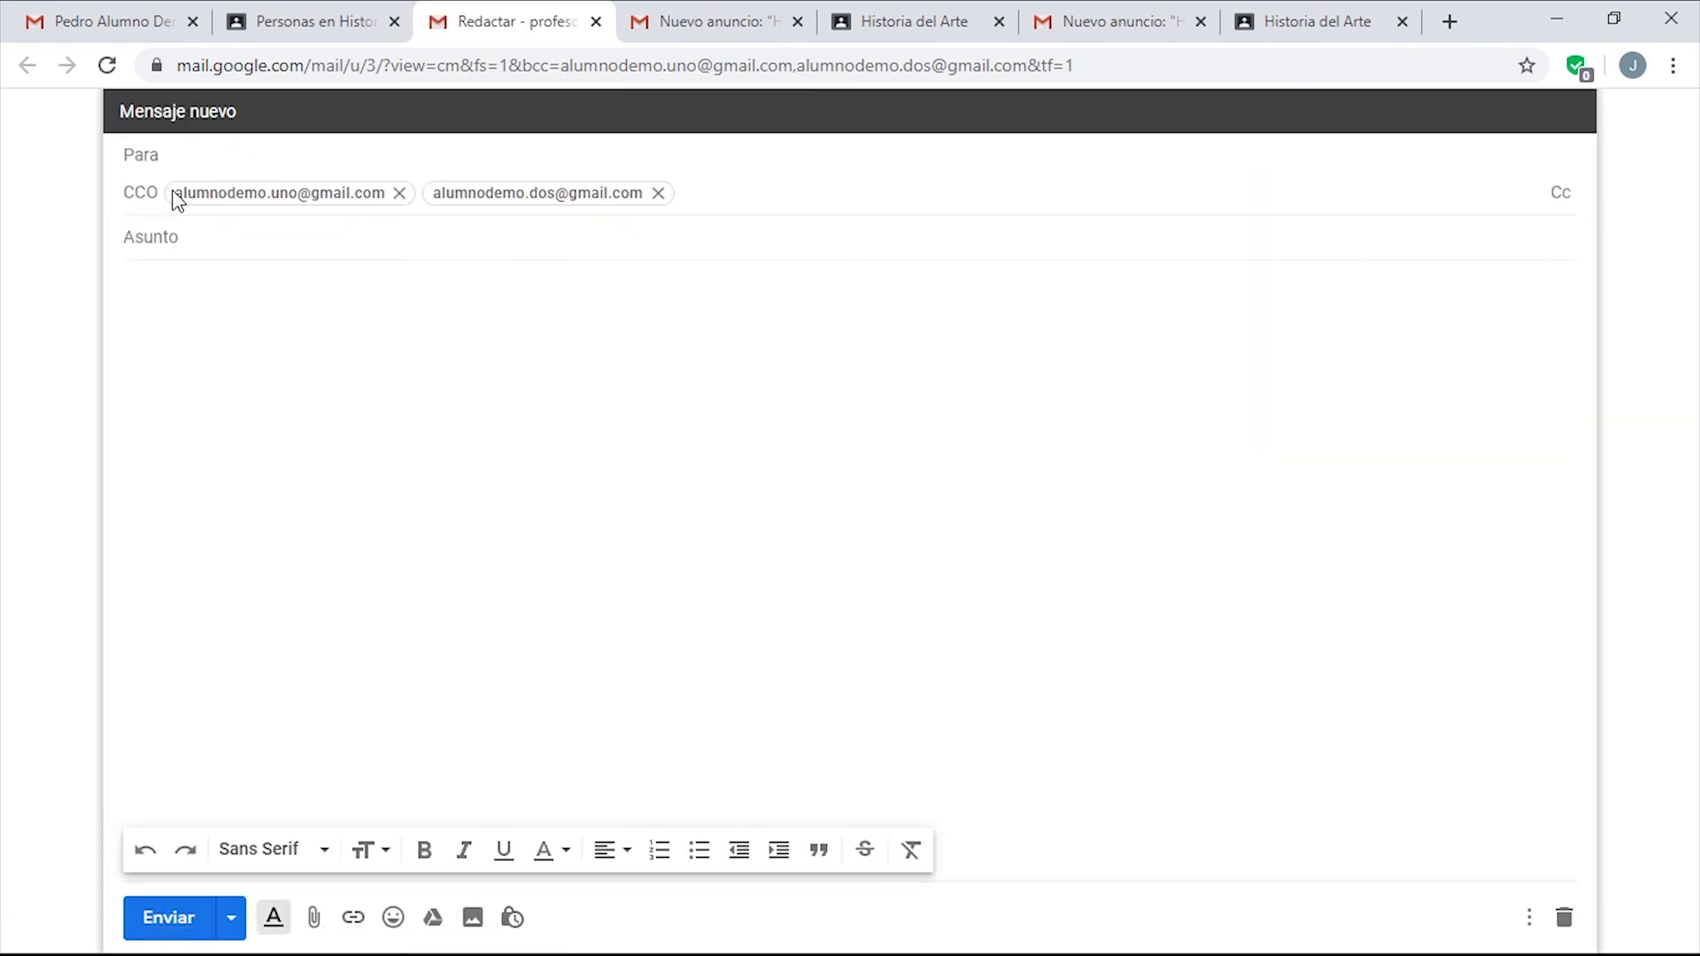
Close the Gmail 'Redactar' tab without sending the message.
click(596, 22)
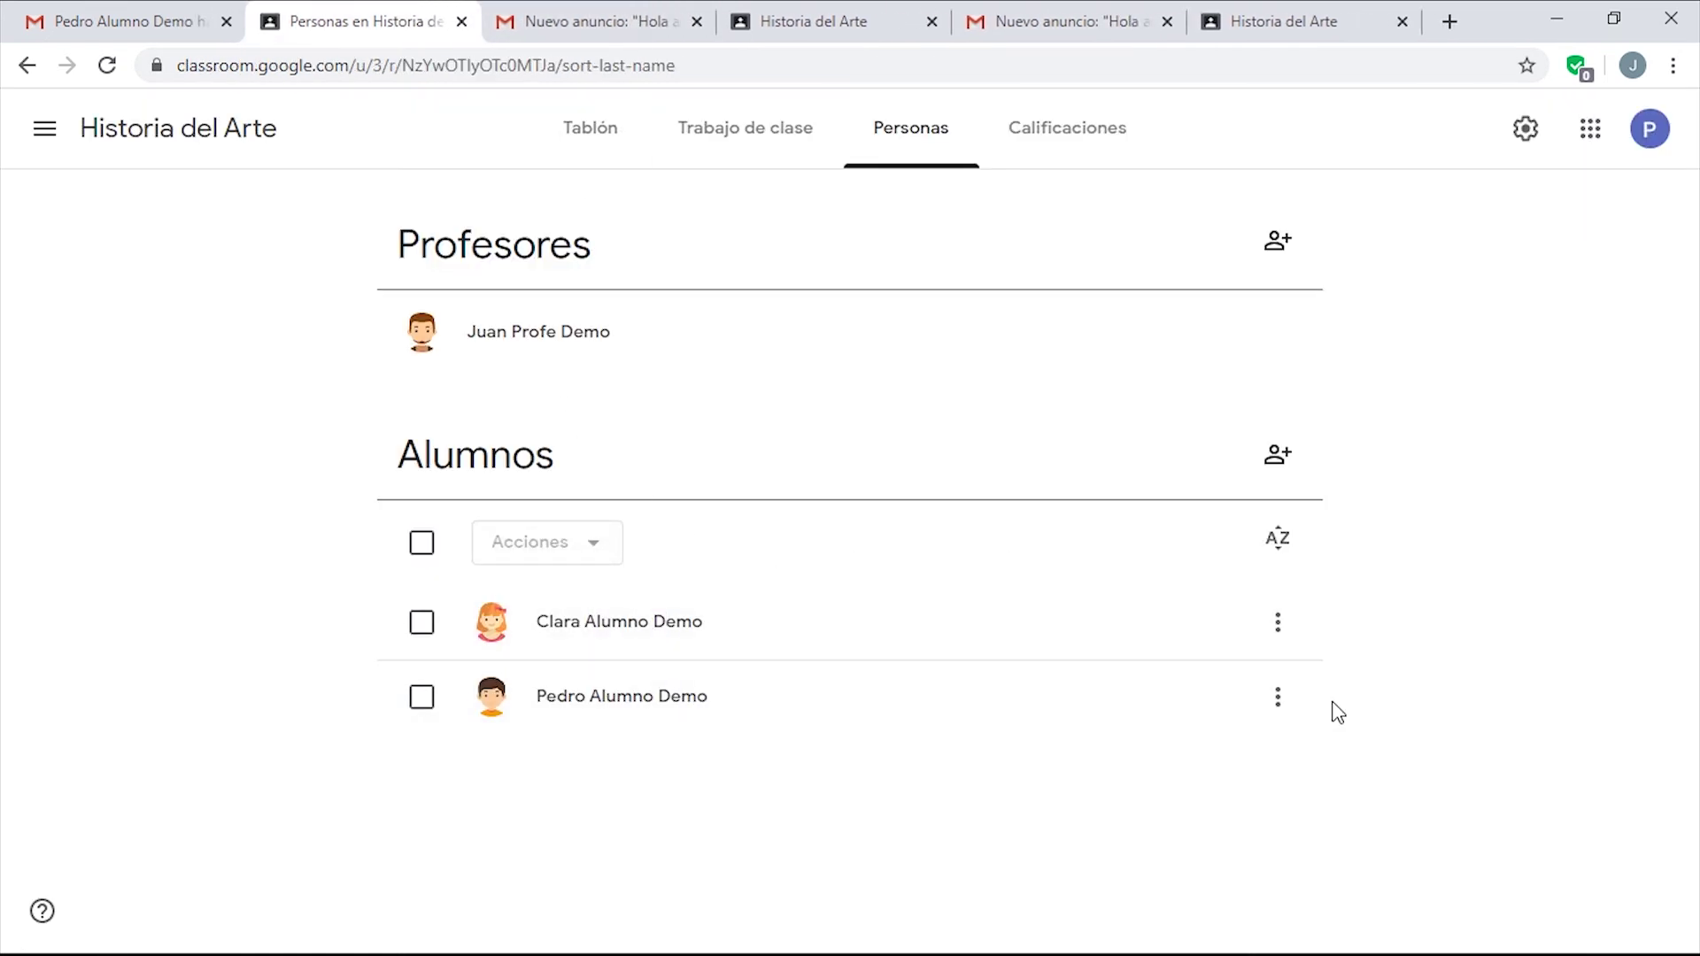
Select the second student and mute them with Acciones > Silenciar.
click(422, 699)
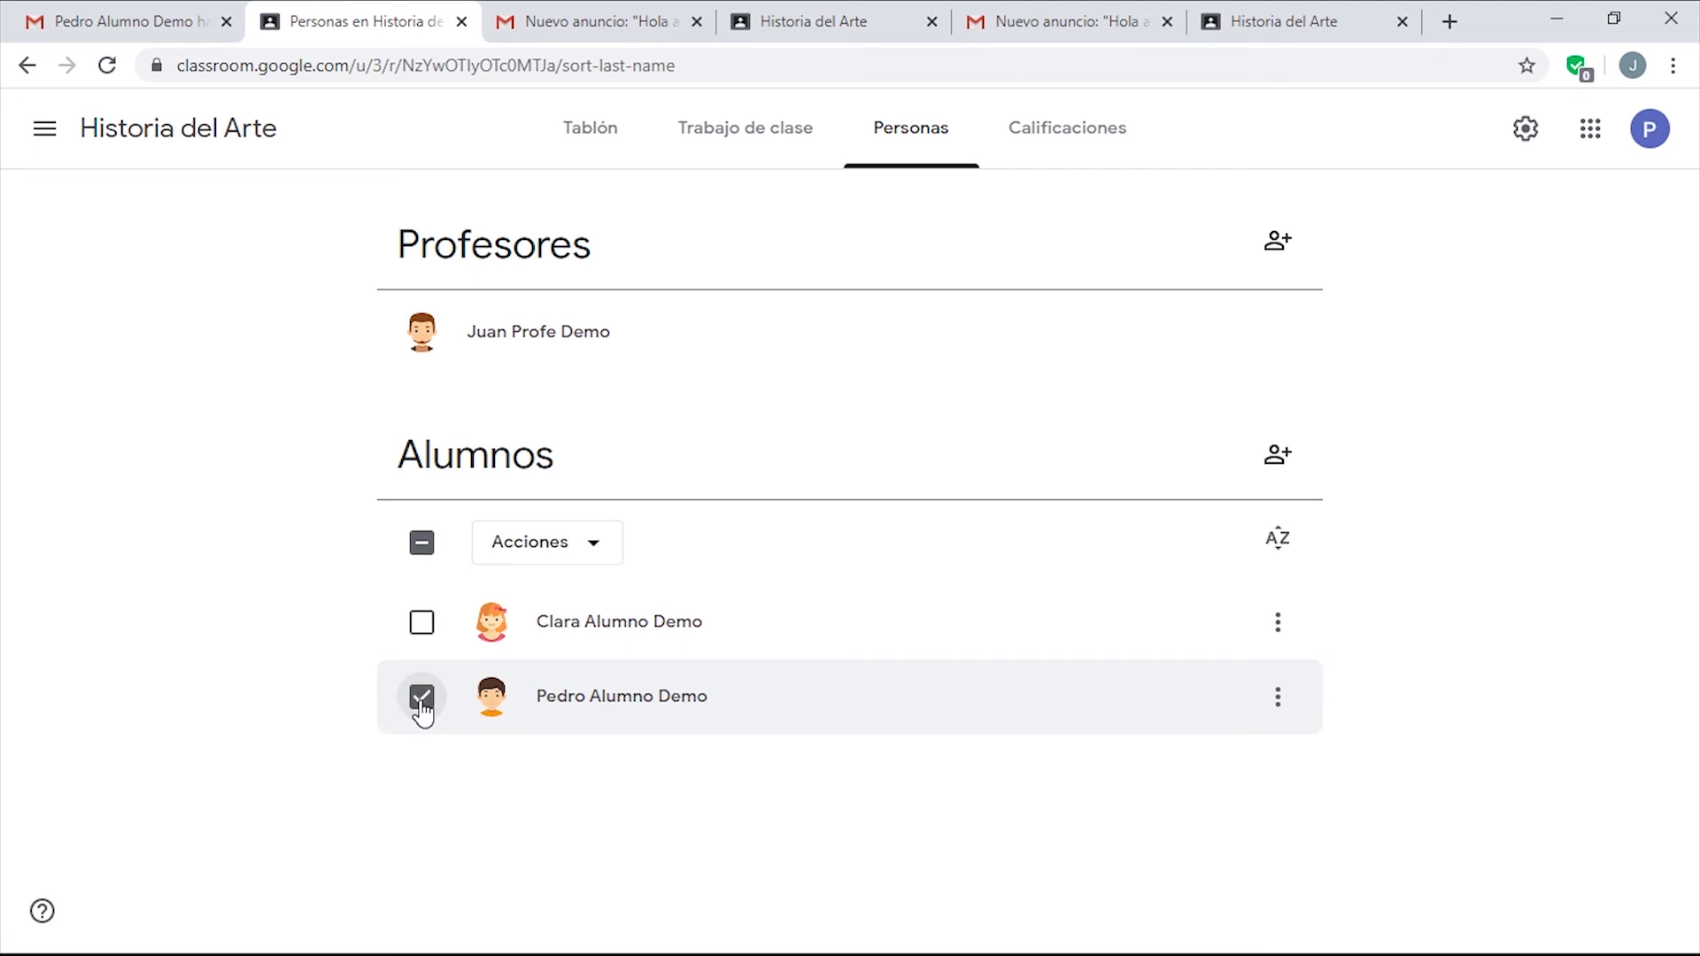
click(577, 547)
click(554, 721)
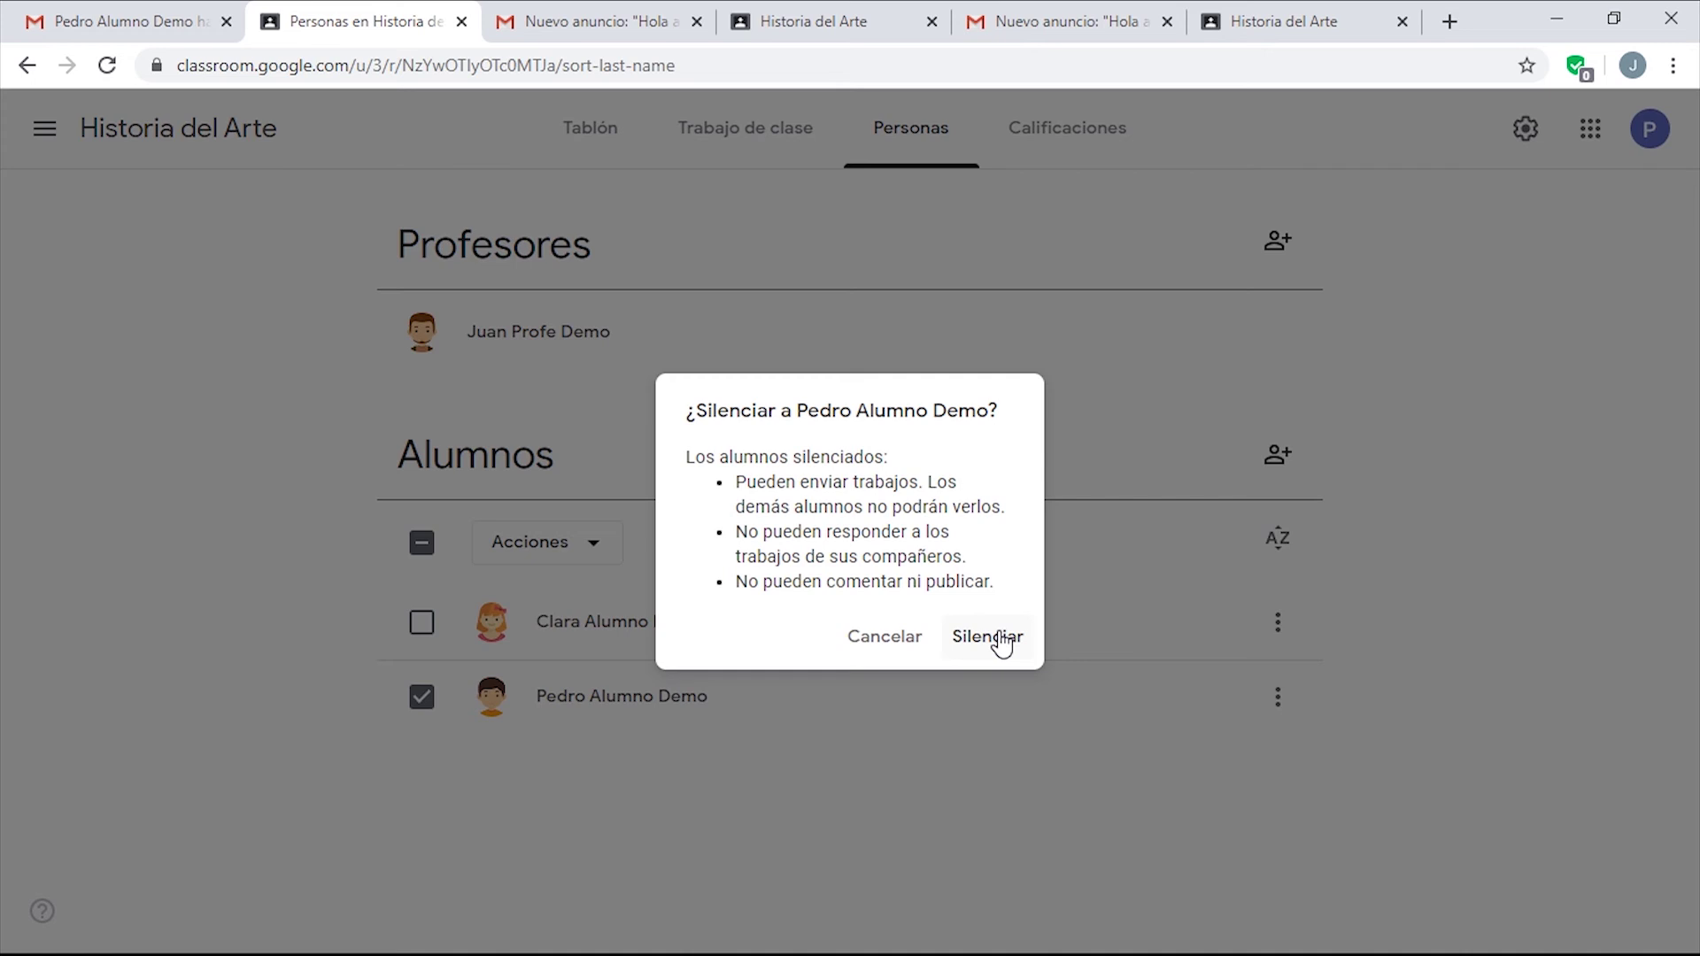
click(1002, 643)
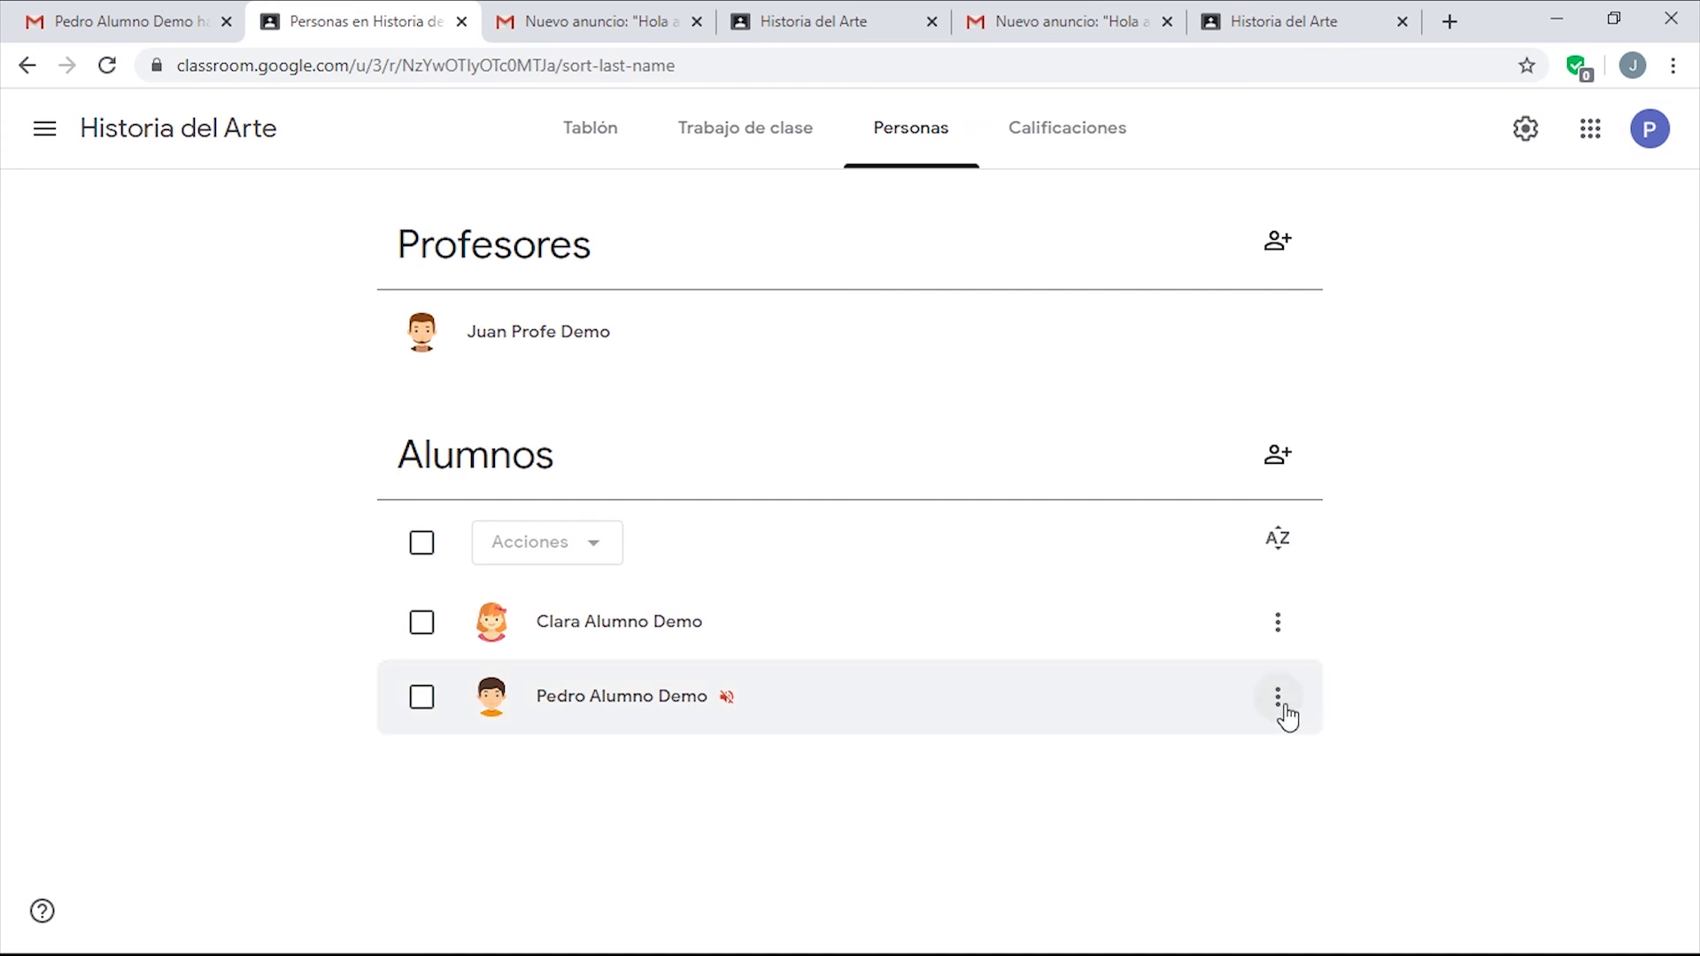
click(1279, 702)
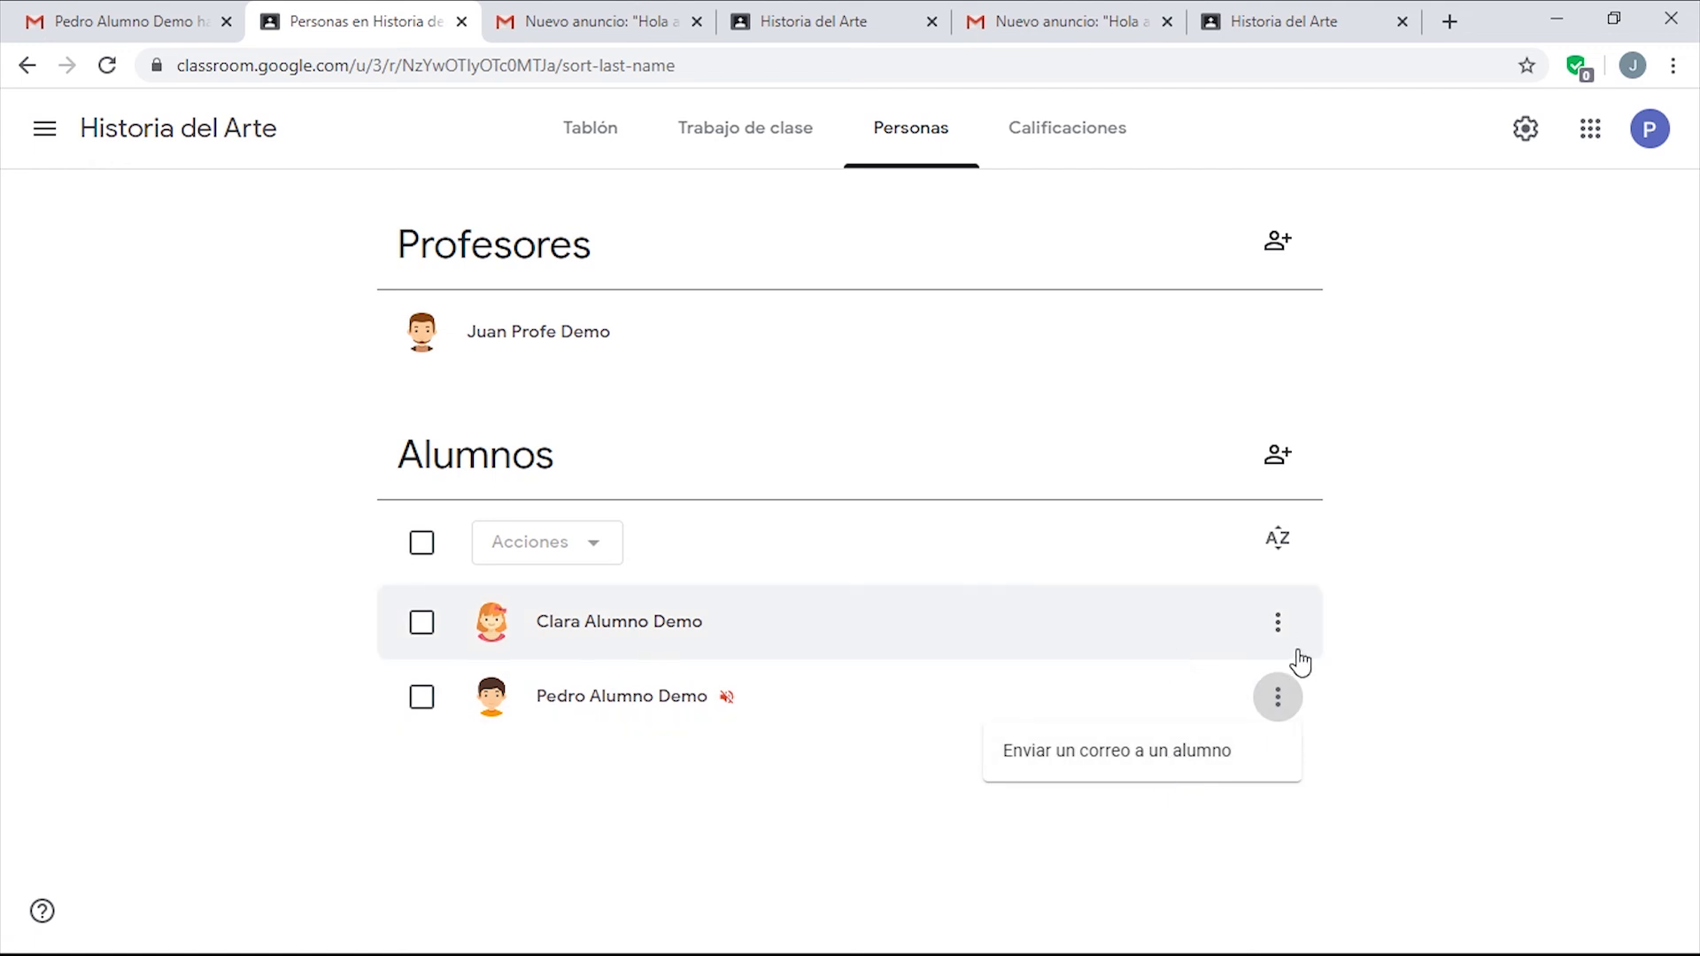
Select the muted student and unmute them with Acciones > Dejar de silenciar.
click(1280, 633)
click(1280, 630)
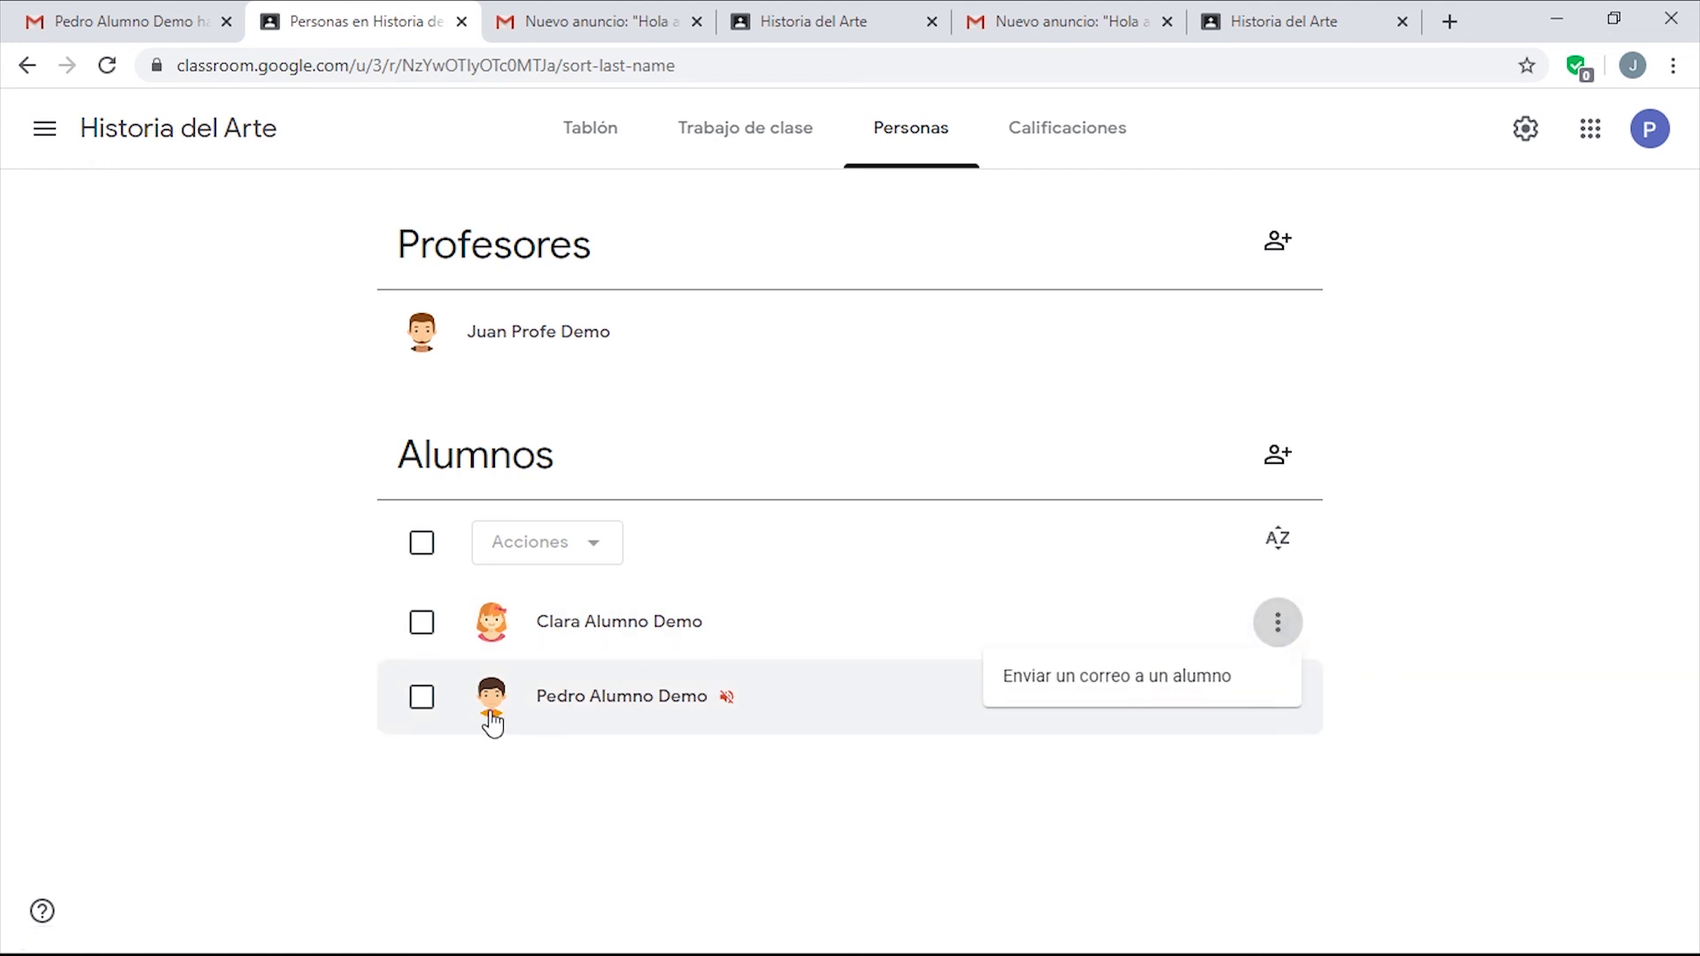
click(423, 704)
click(423, 705)
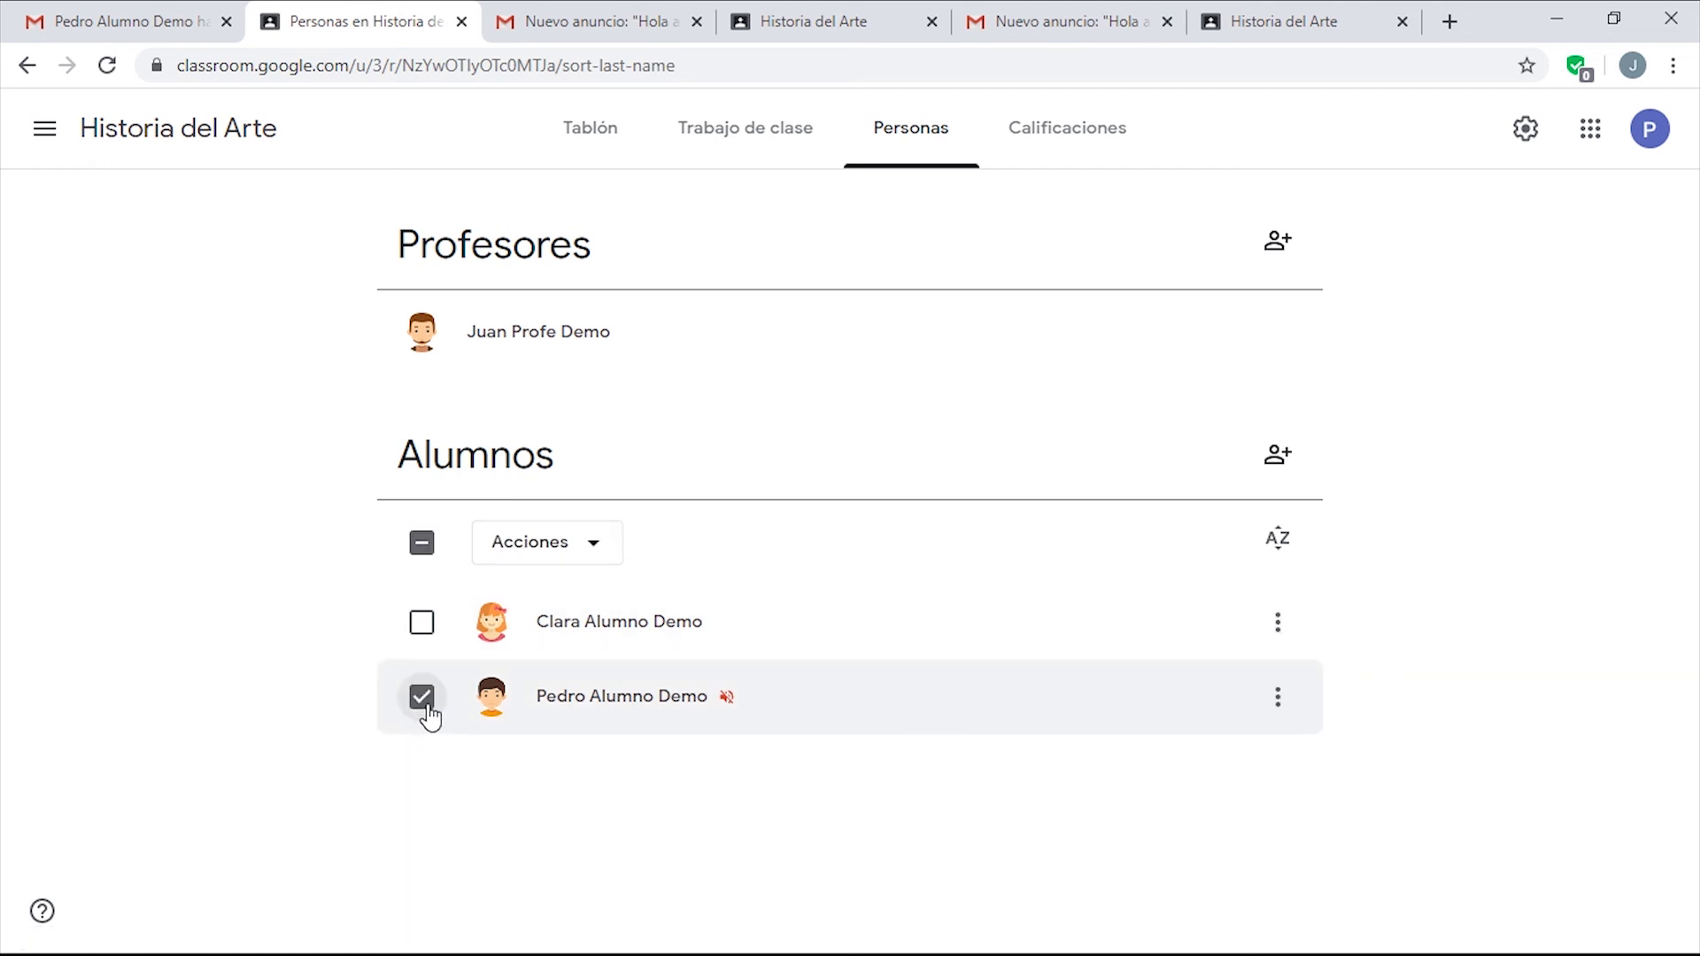
click(582, 558)
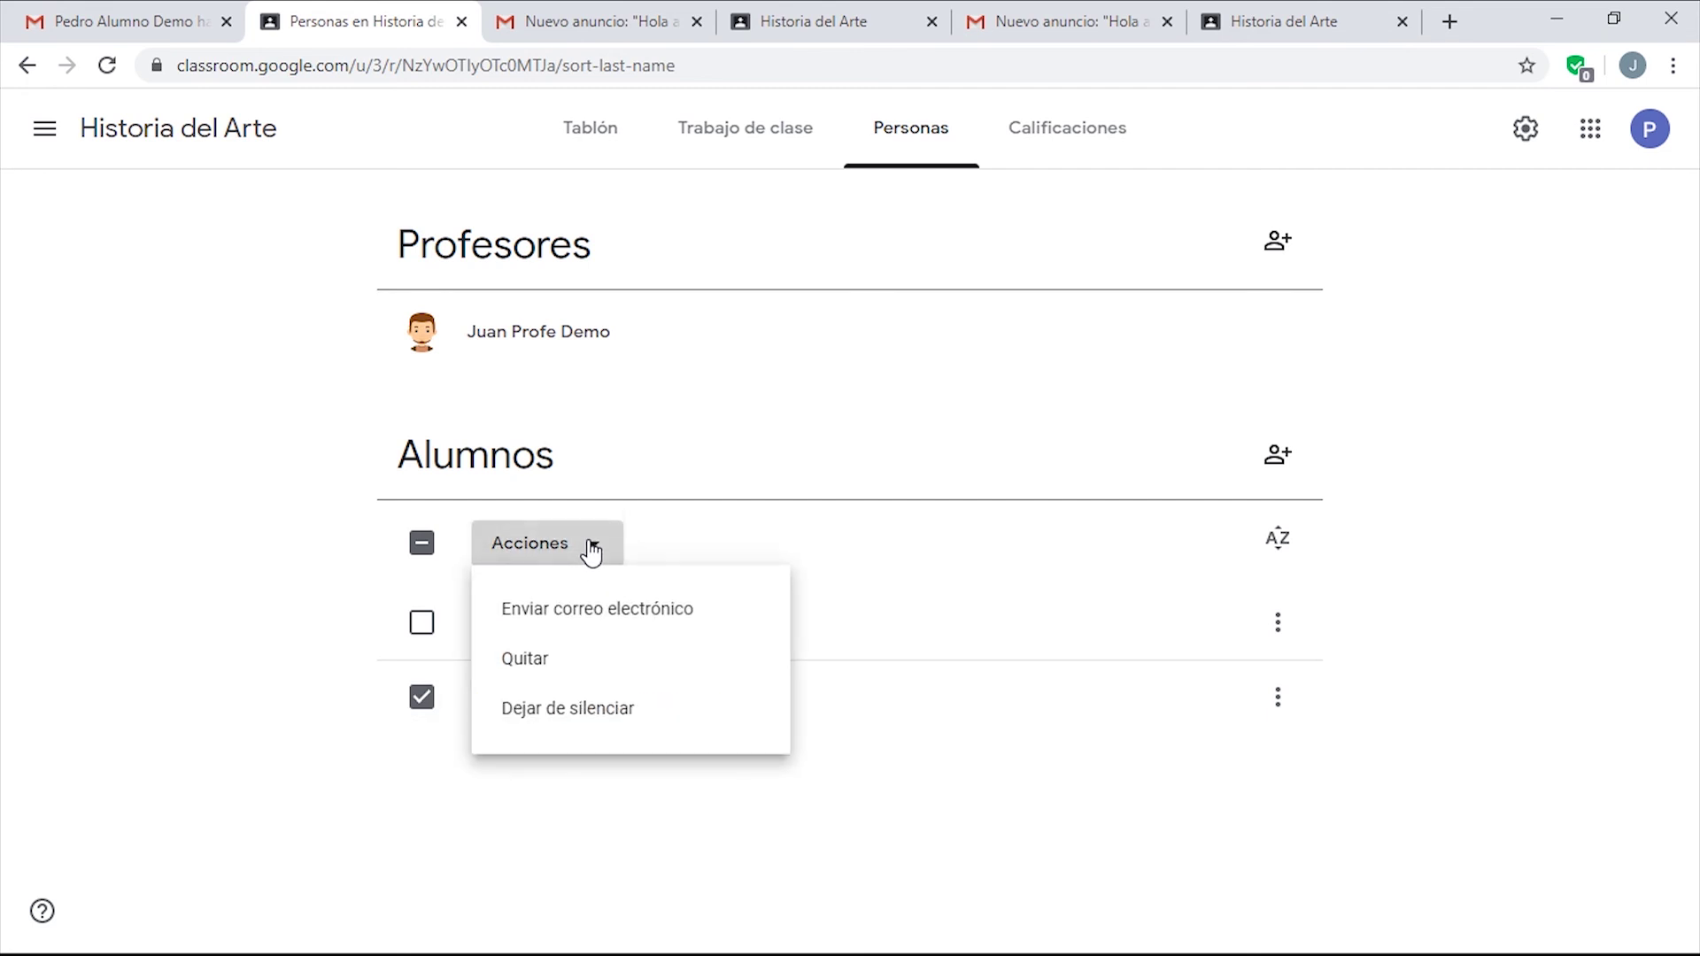
click(573, 713)
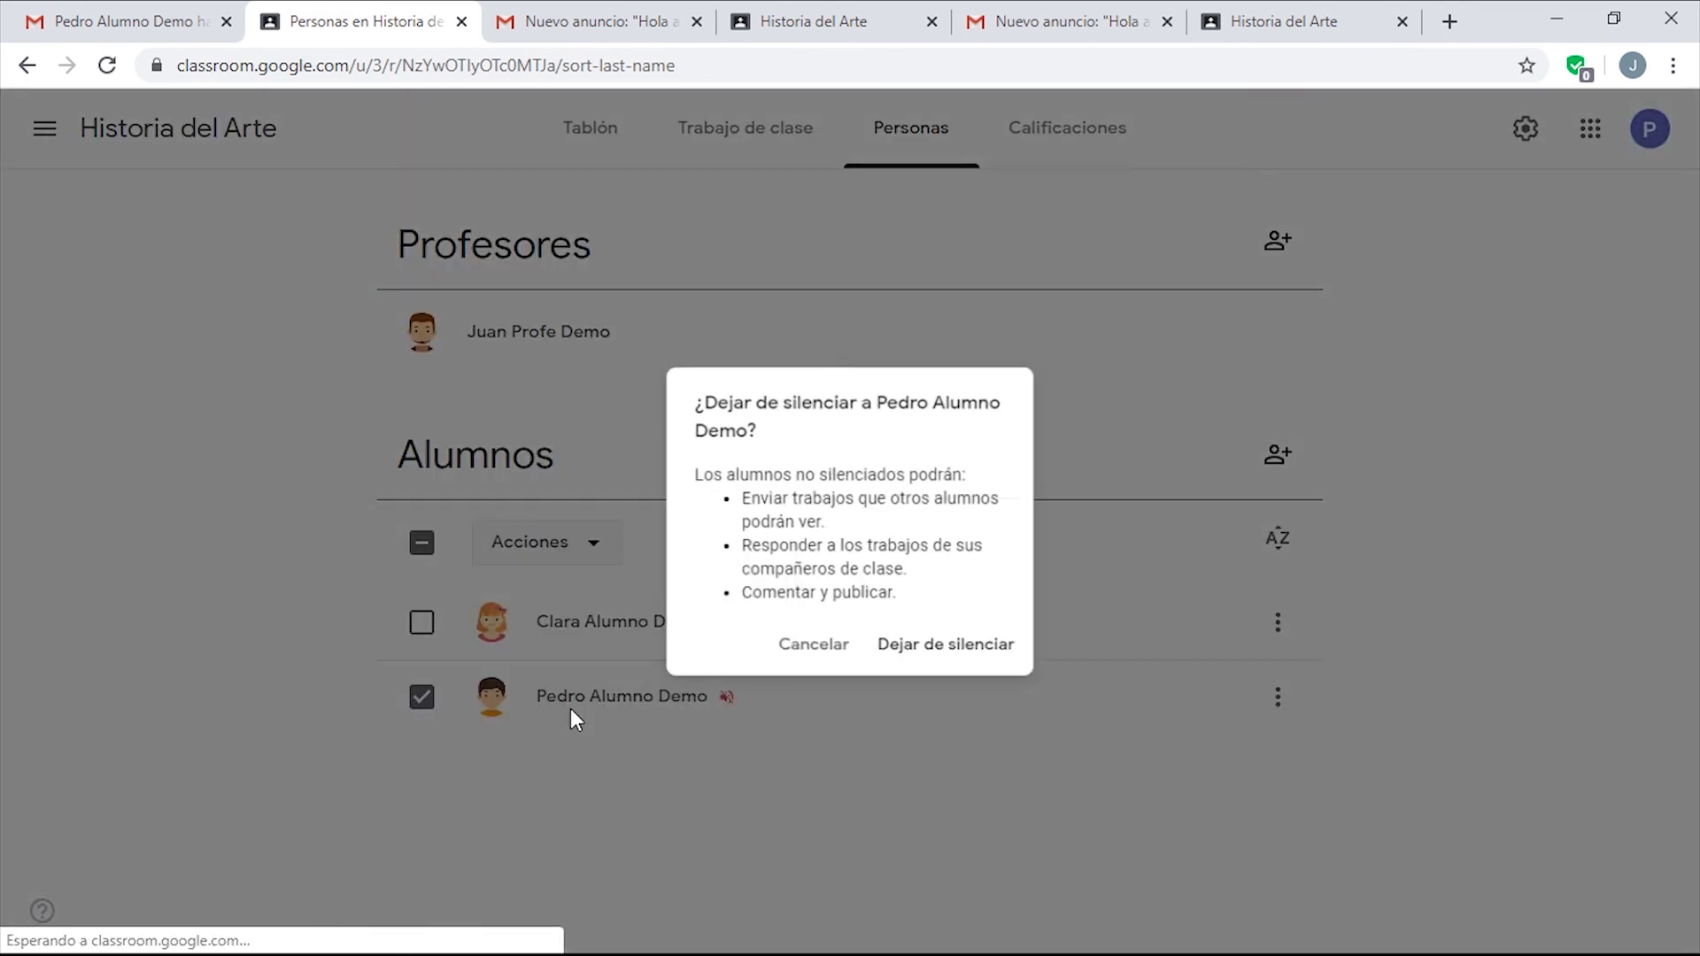
click(936, 665)
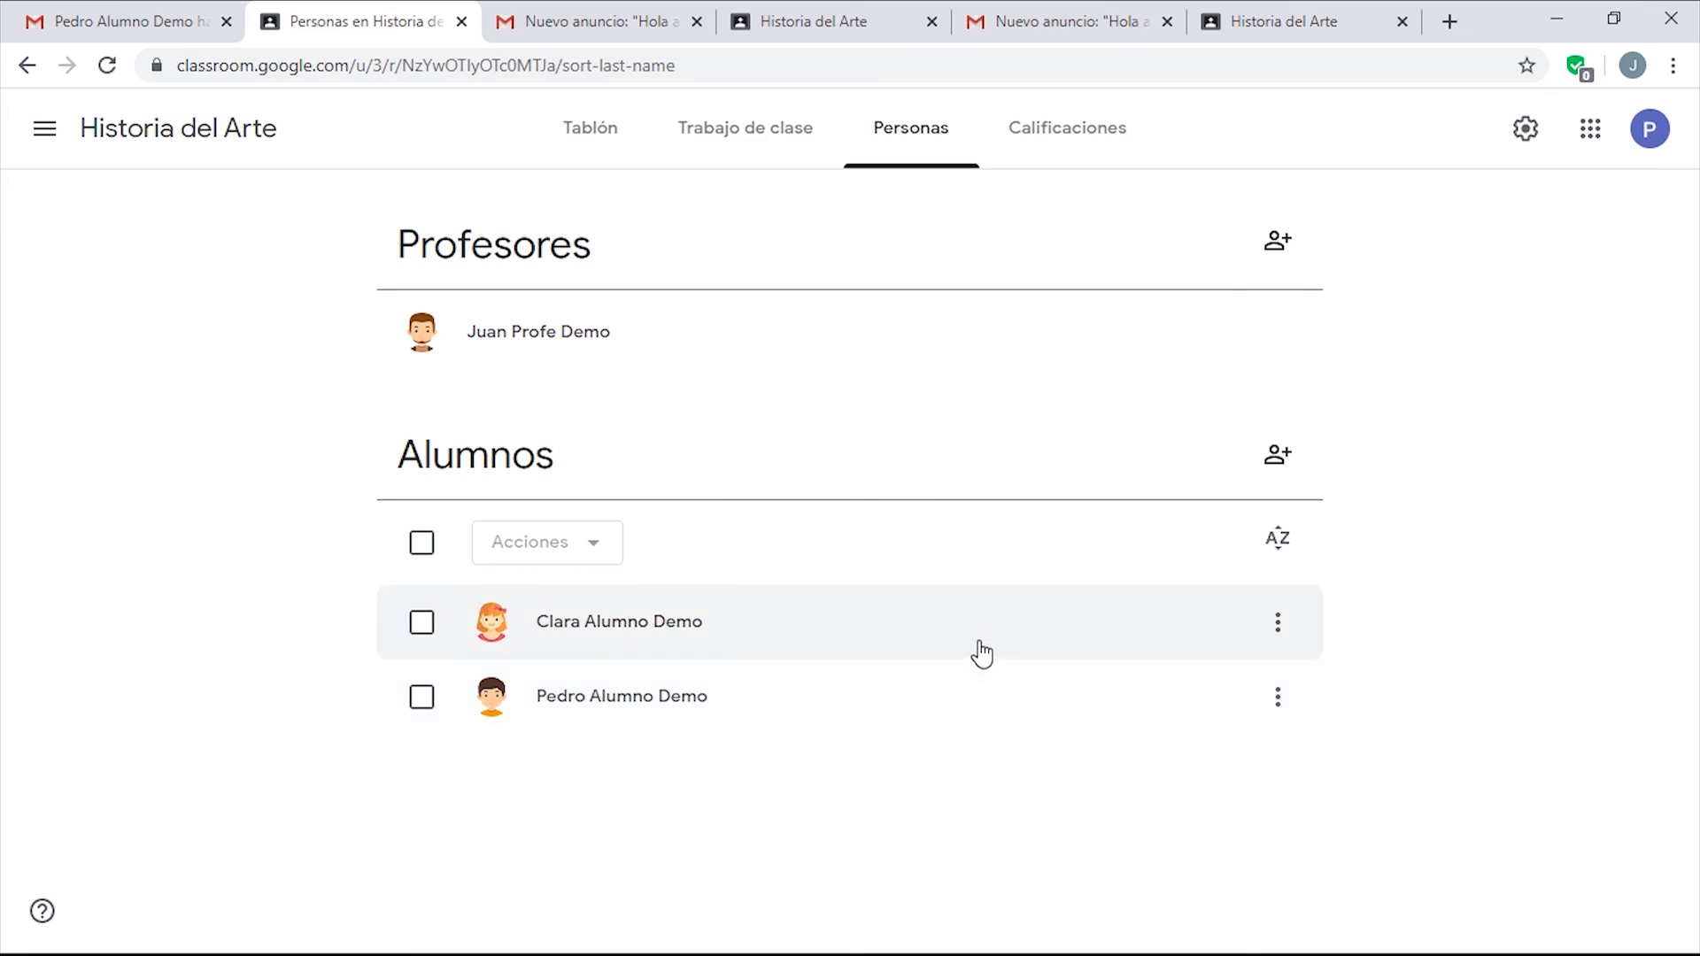
click(421, 699)
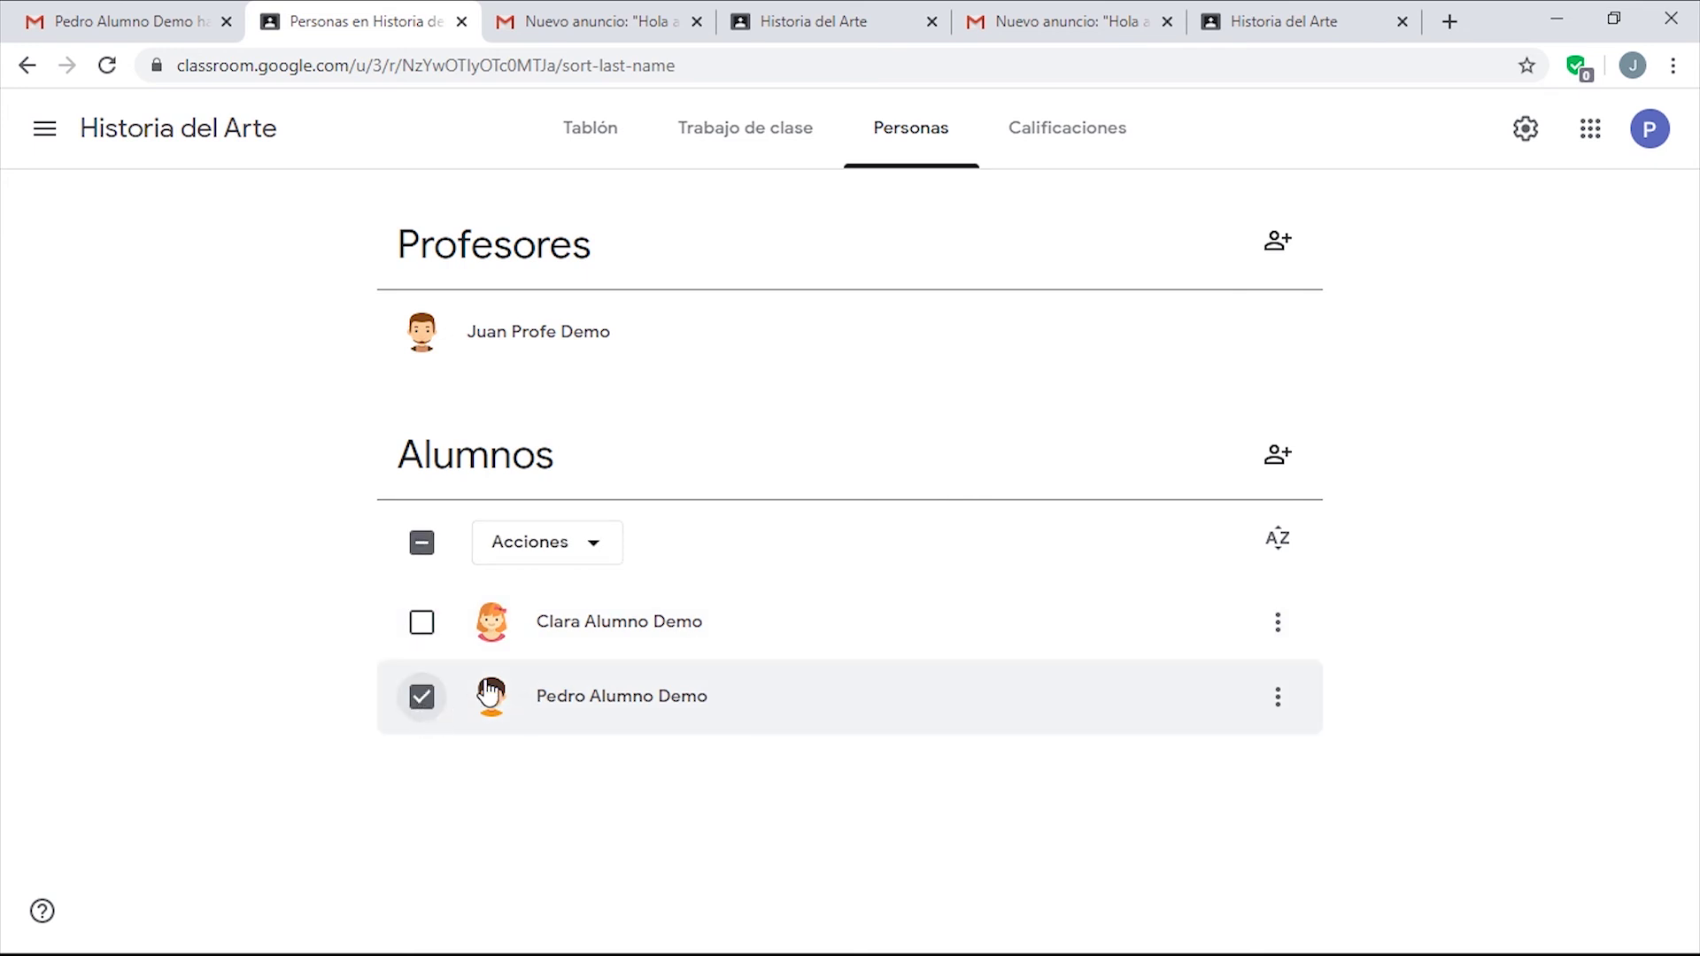
click(593, 545)
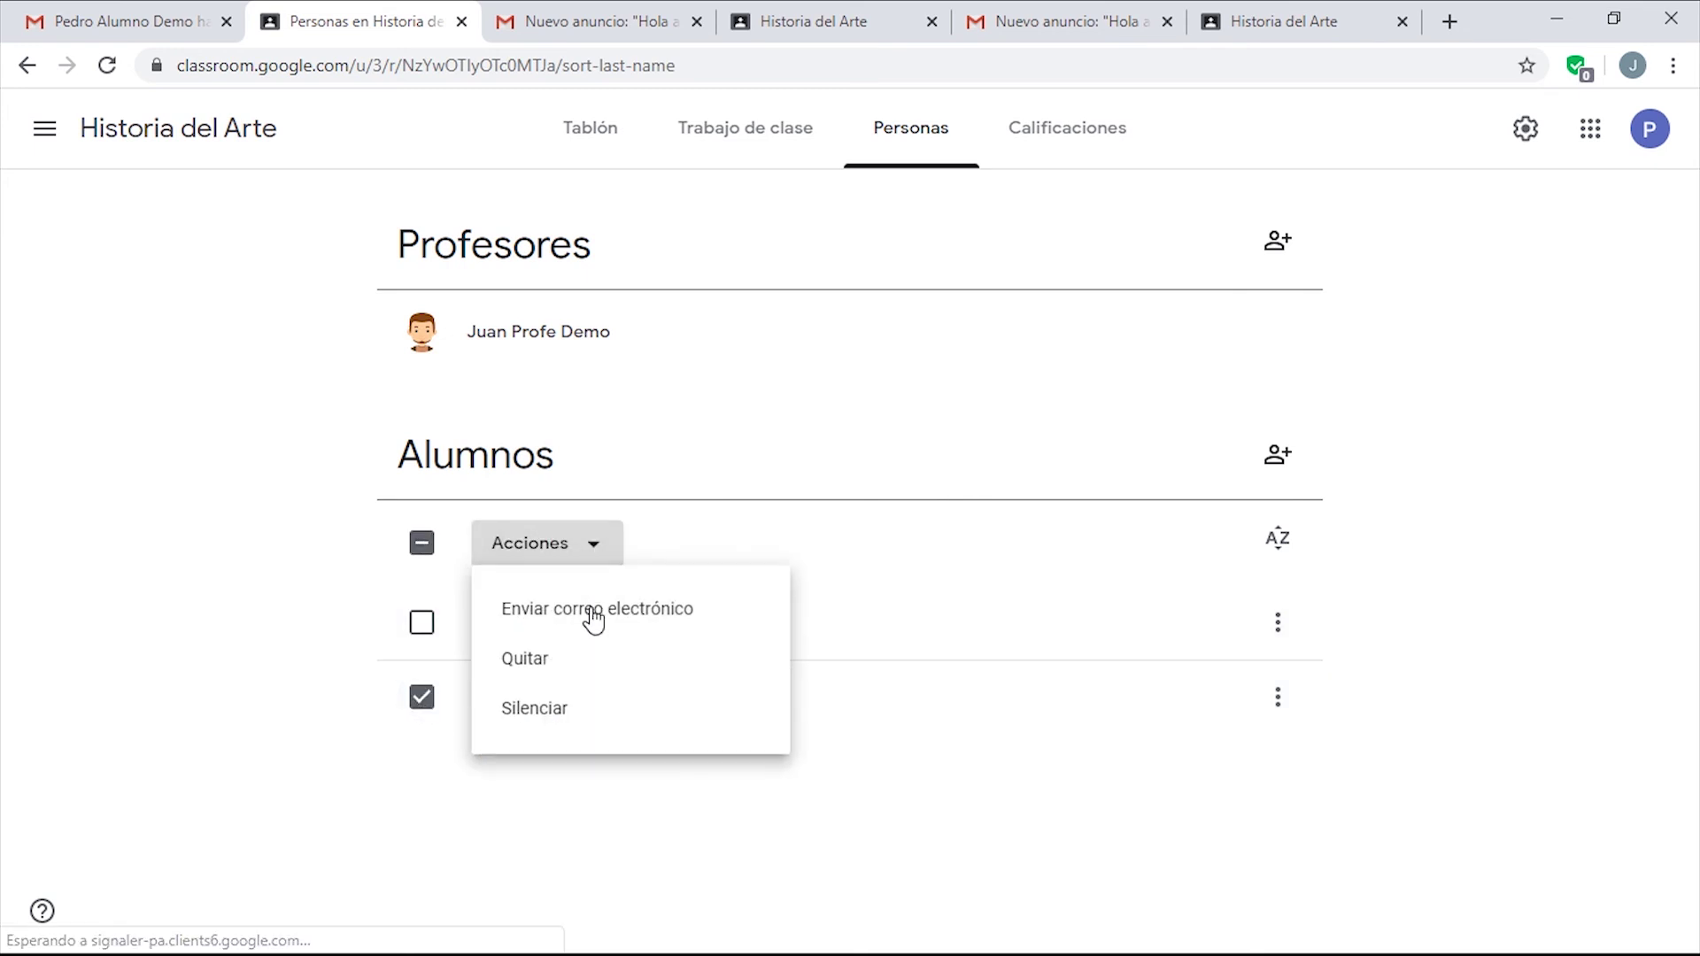
click(872, 557)
click(419, 703)
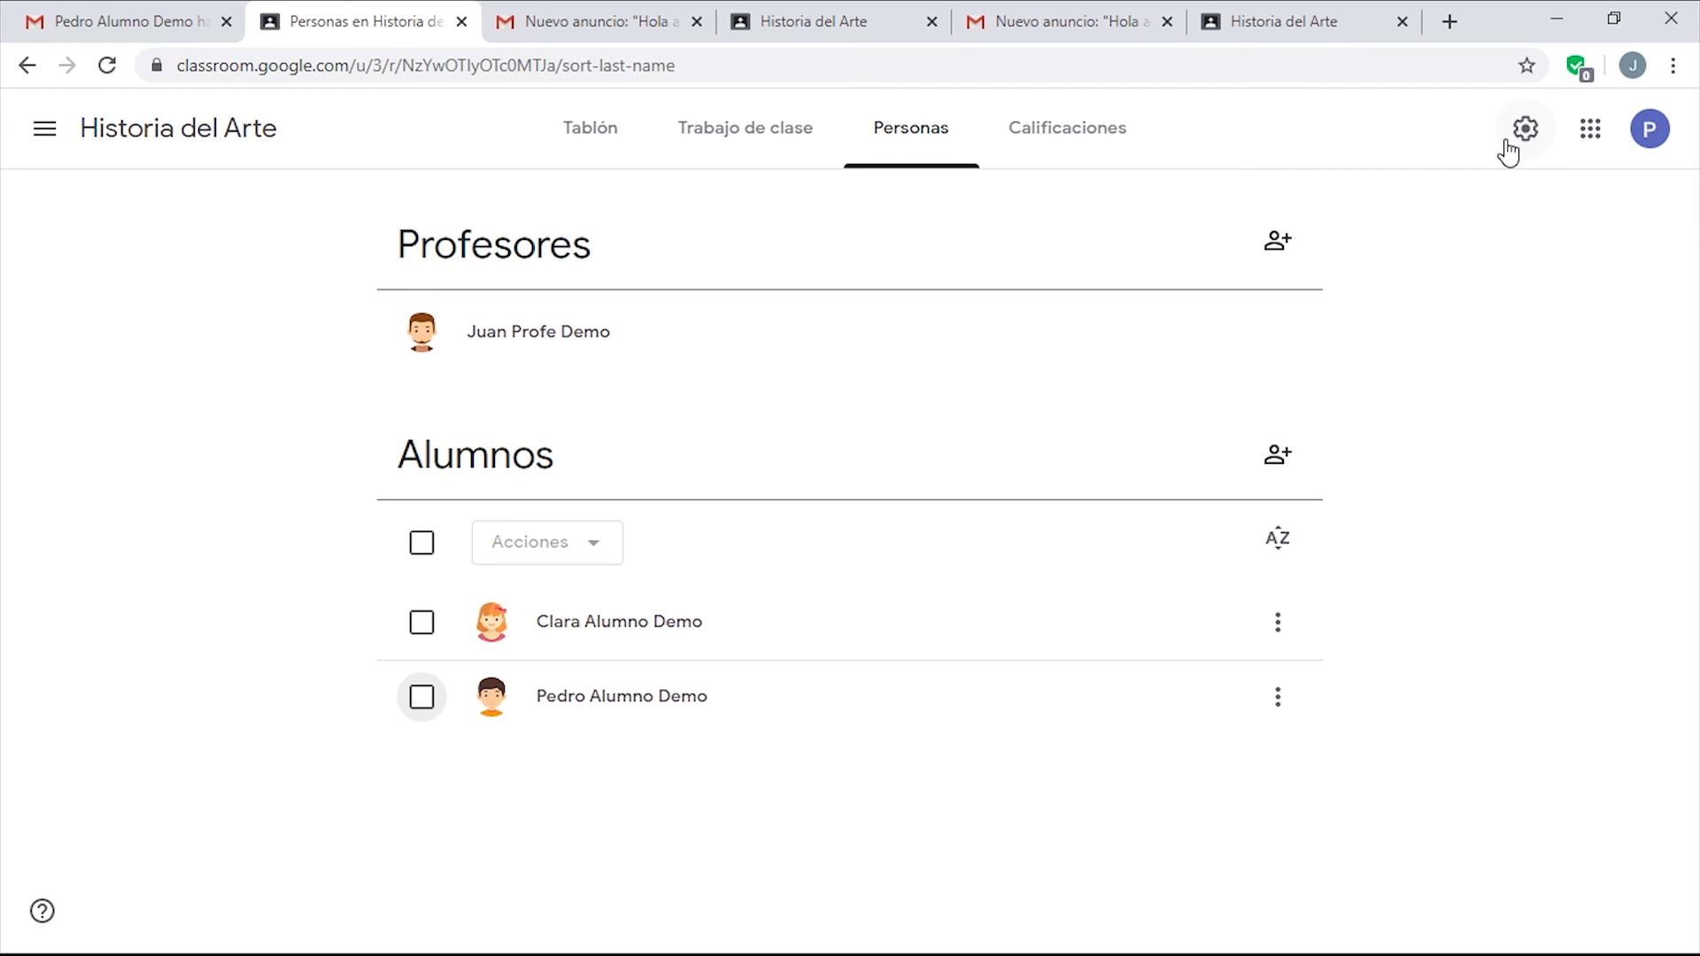
Set the Código de la clase to Inhabilitar in Ajustes de clase, then close settings.
click(1516, 132)
scroll(1324, 383, down, 4)
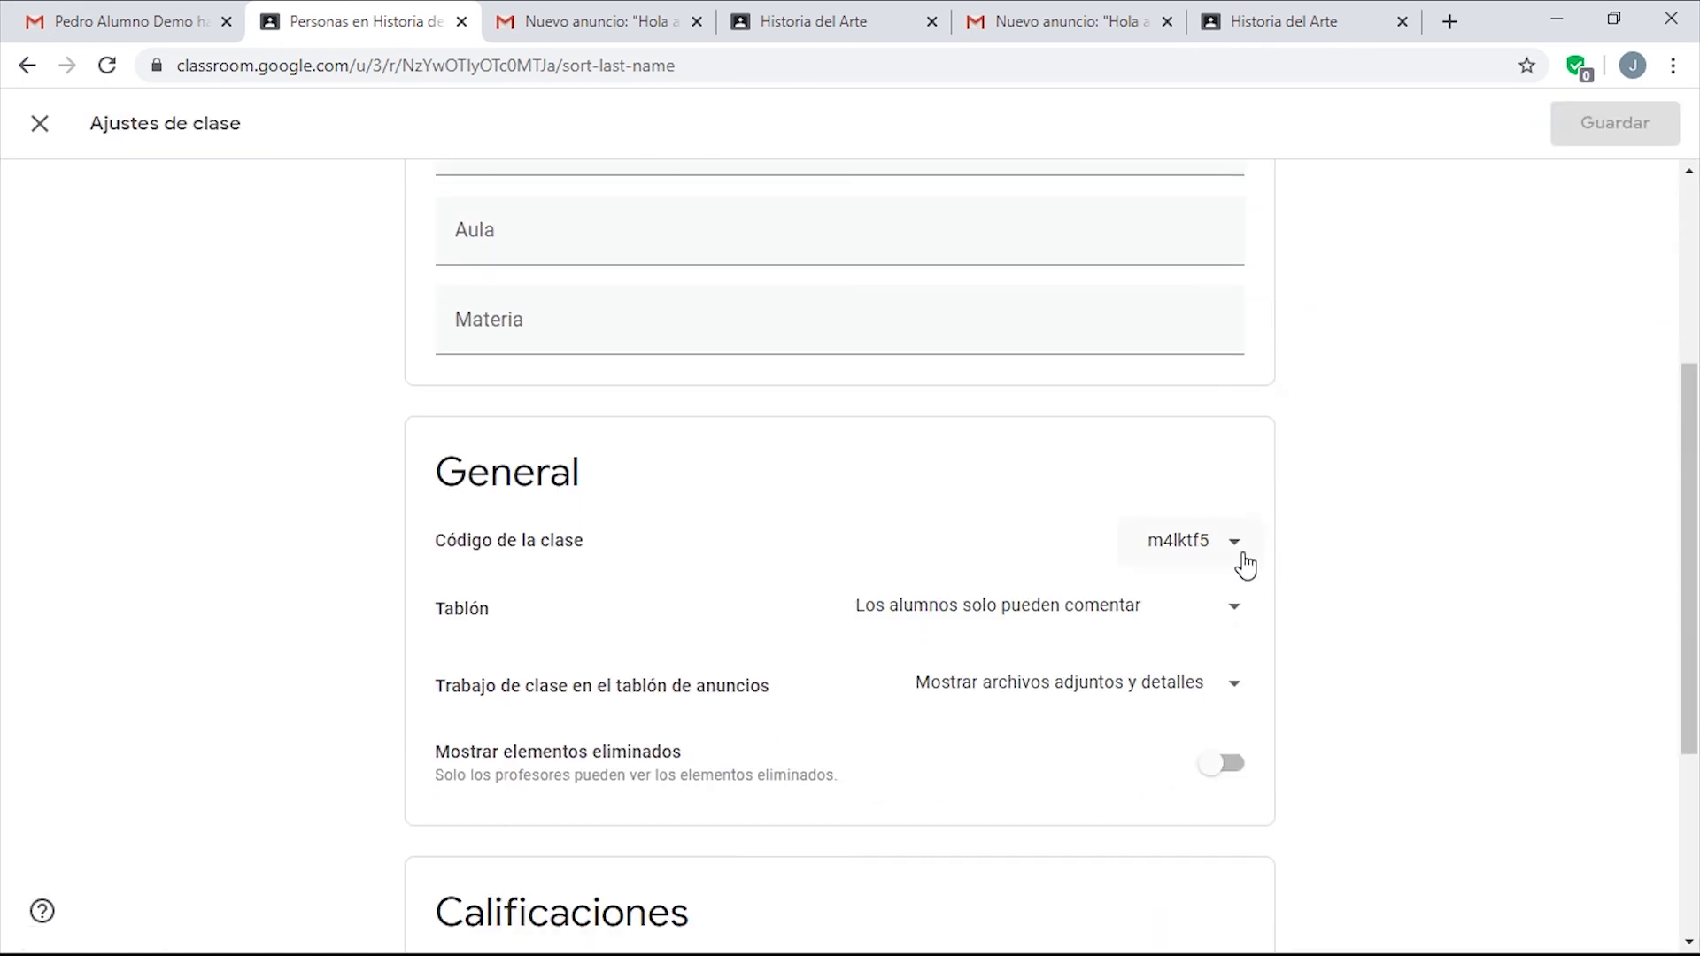
click(1242, 554)
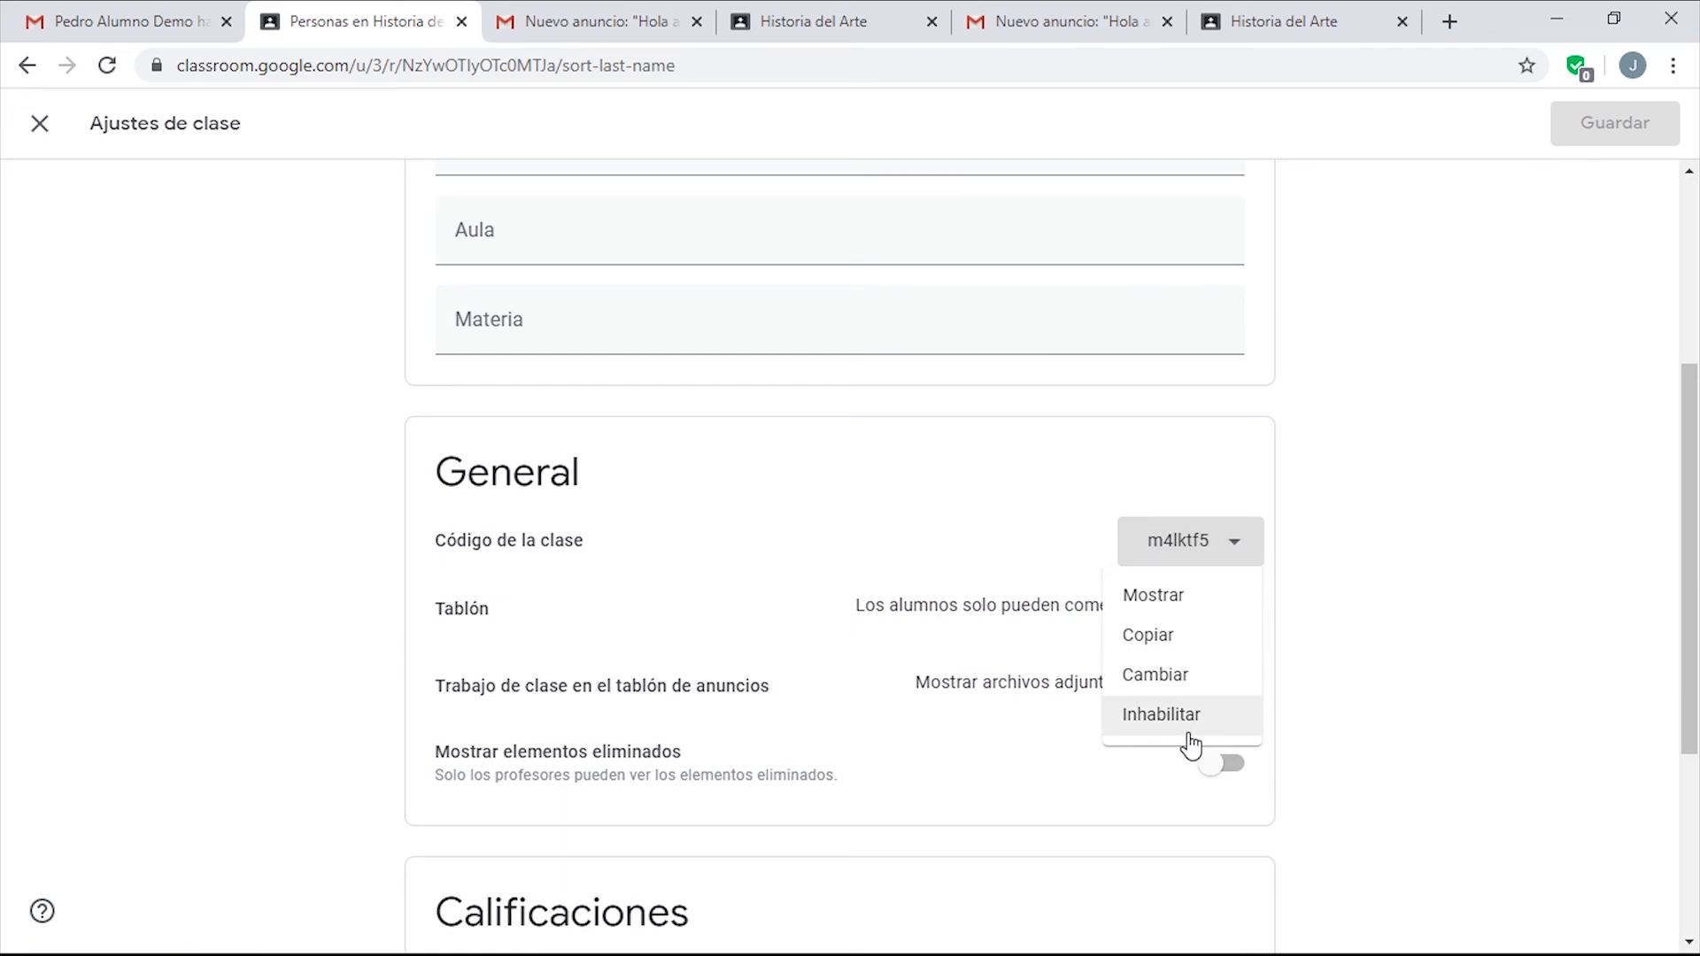
click(1188, 731)
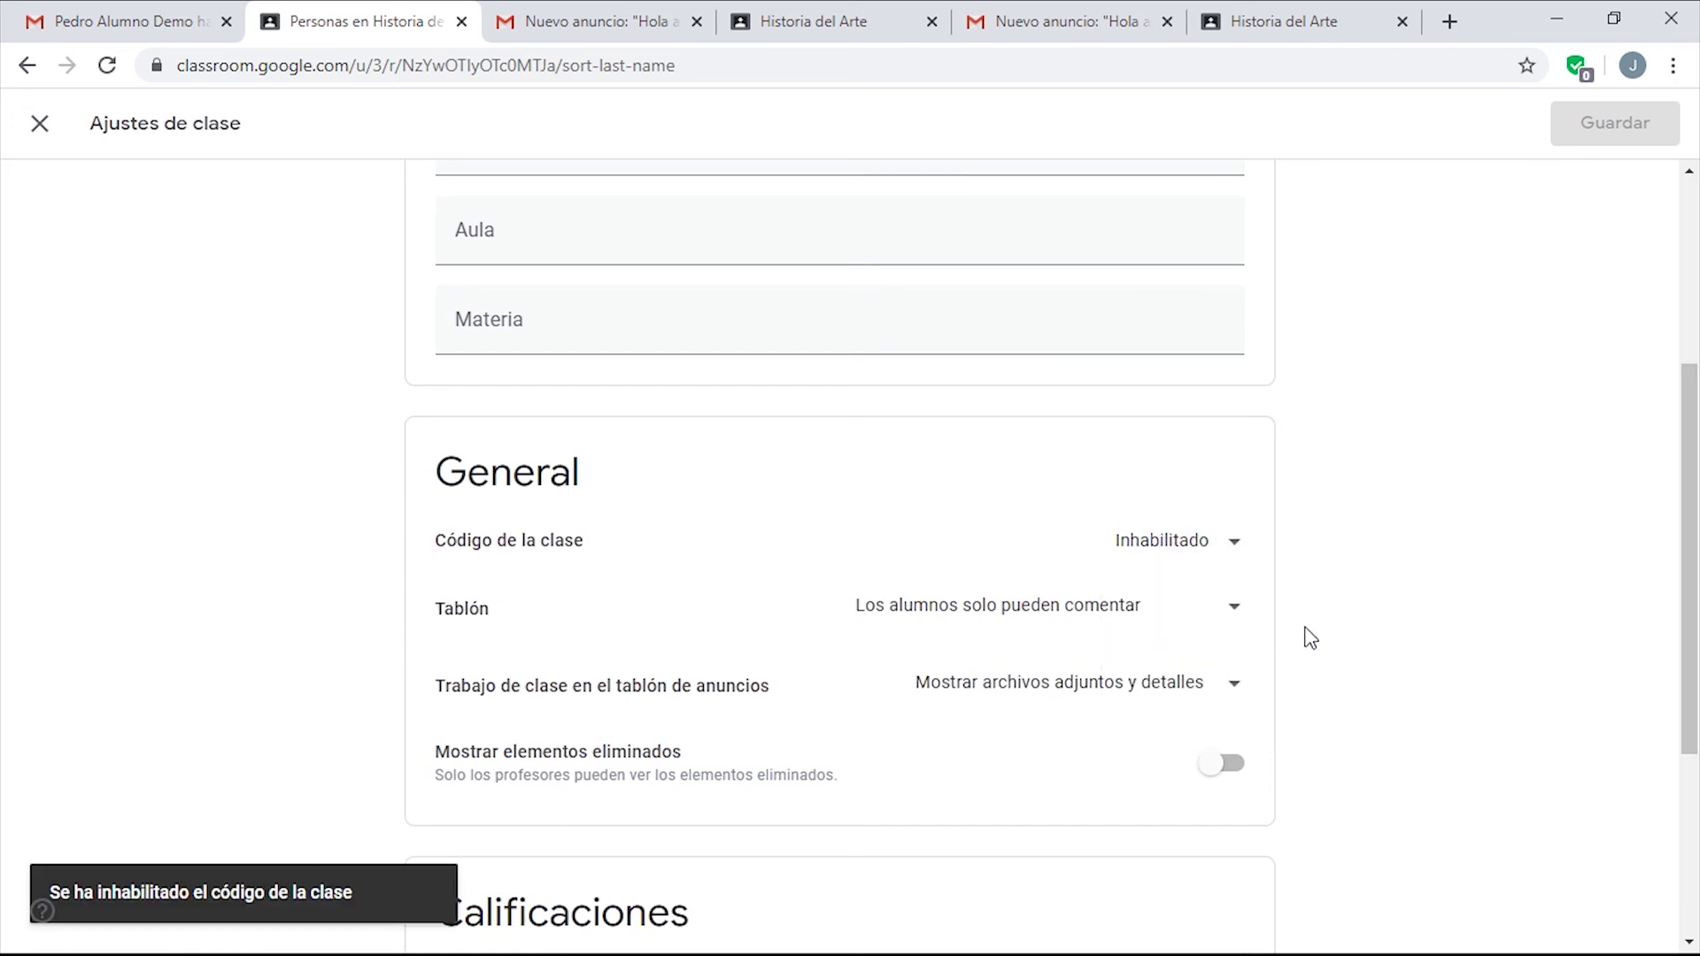
scroll(1336, 630, down, 3)
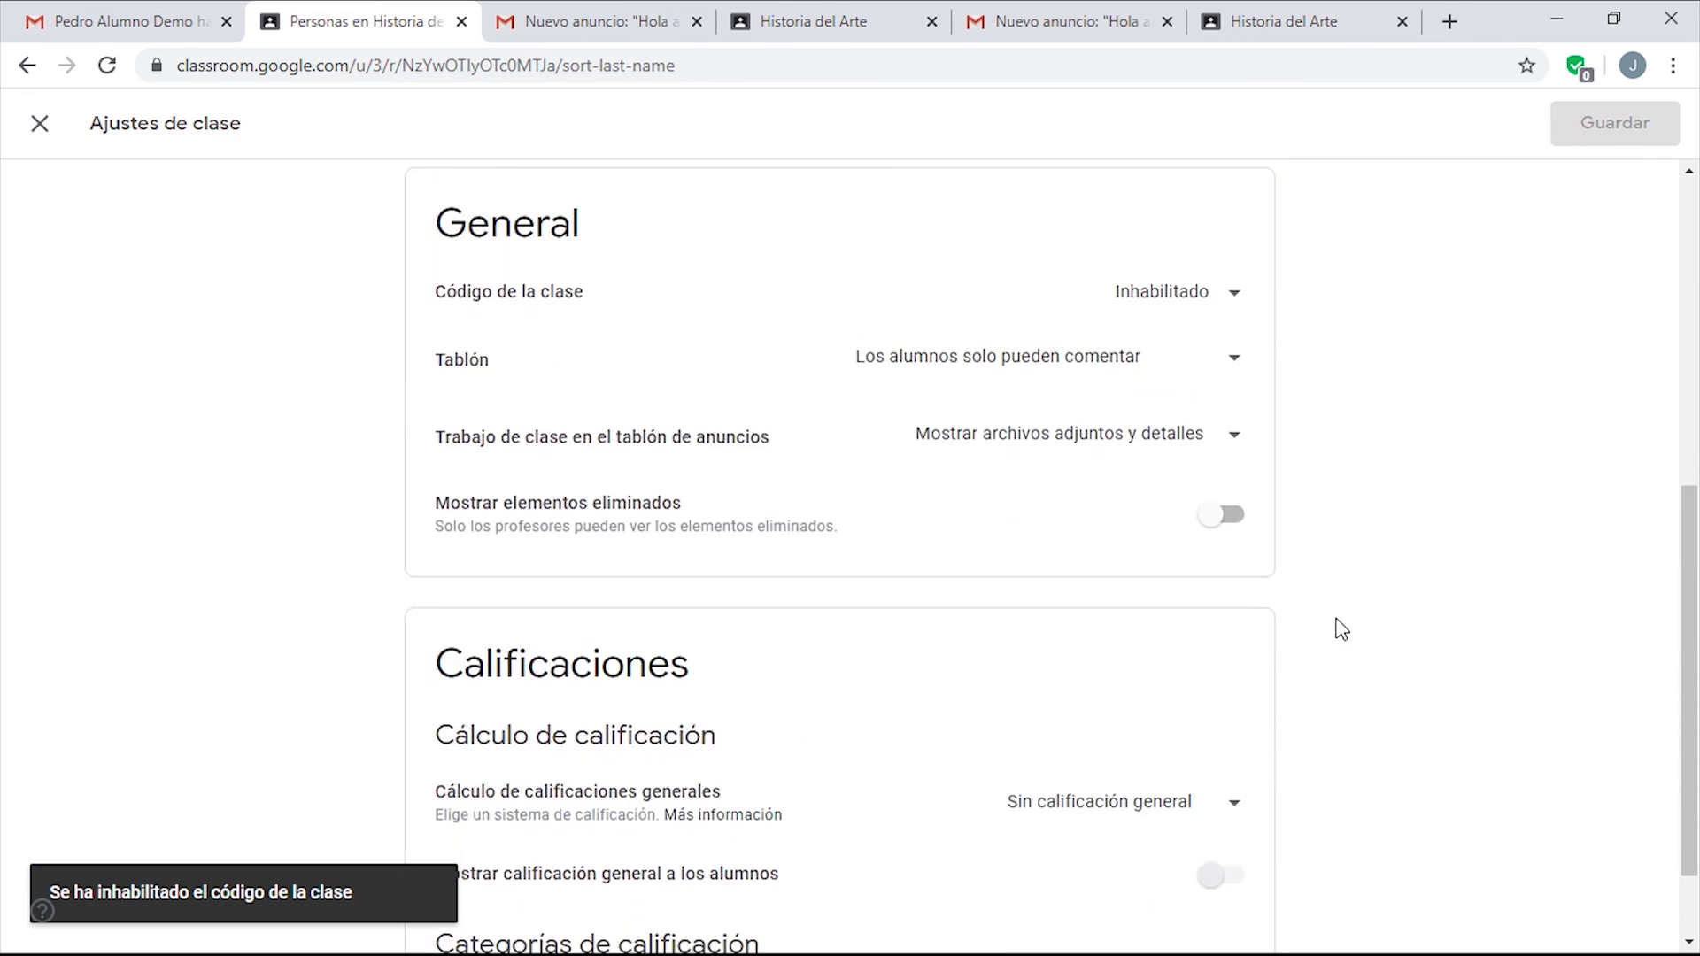
click(43, 128)
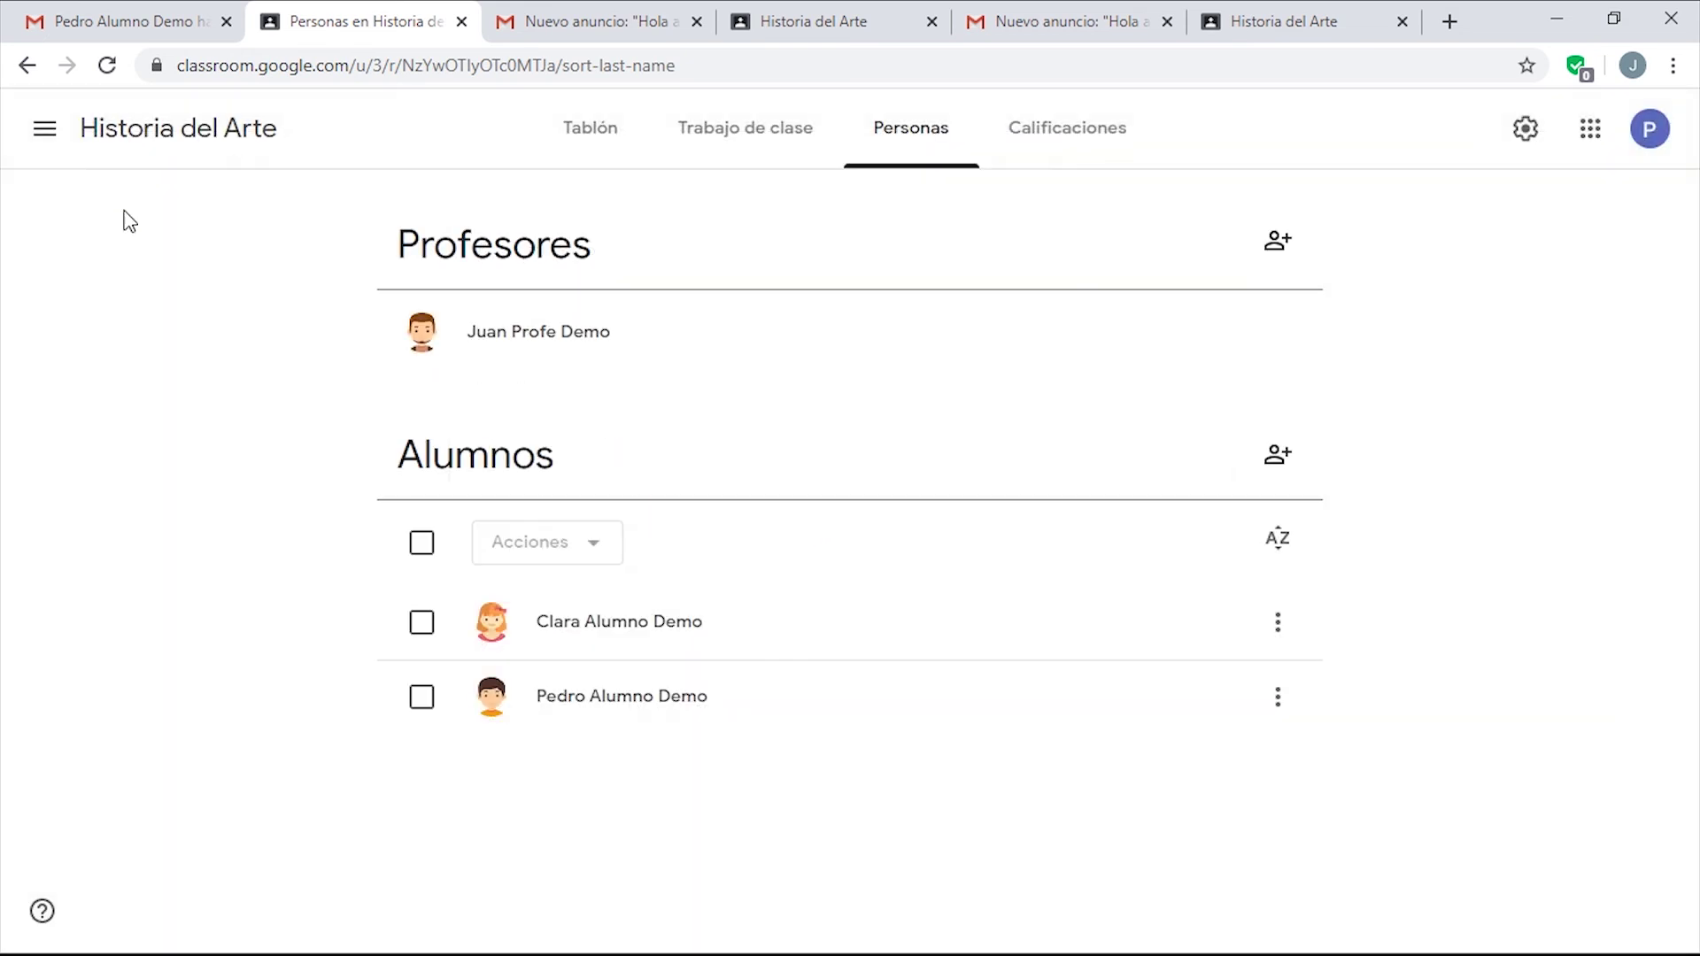
Go to the Trabajo de clase page and open the Crear menu.
click(783, 142)
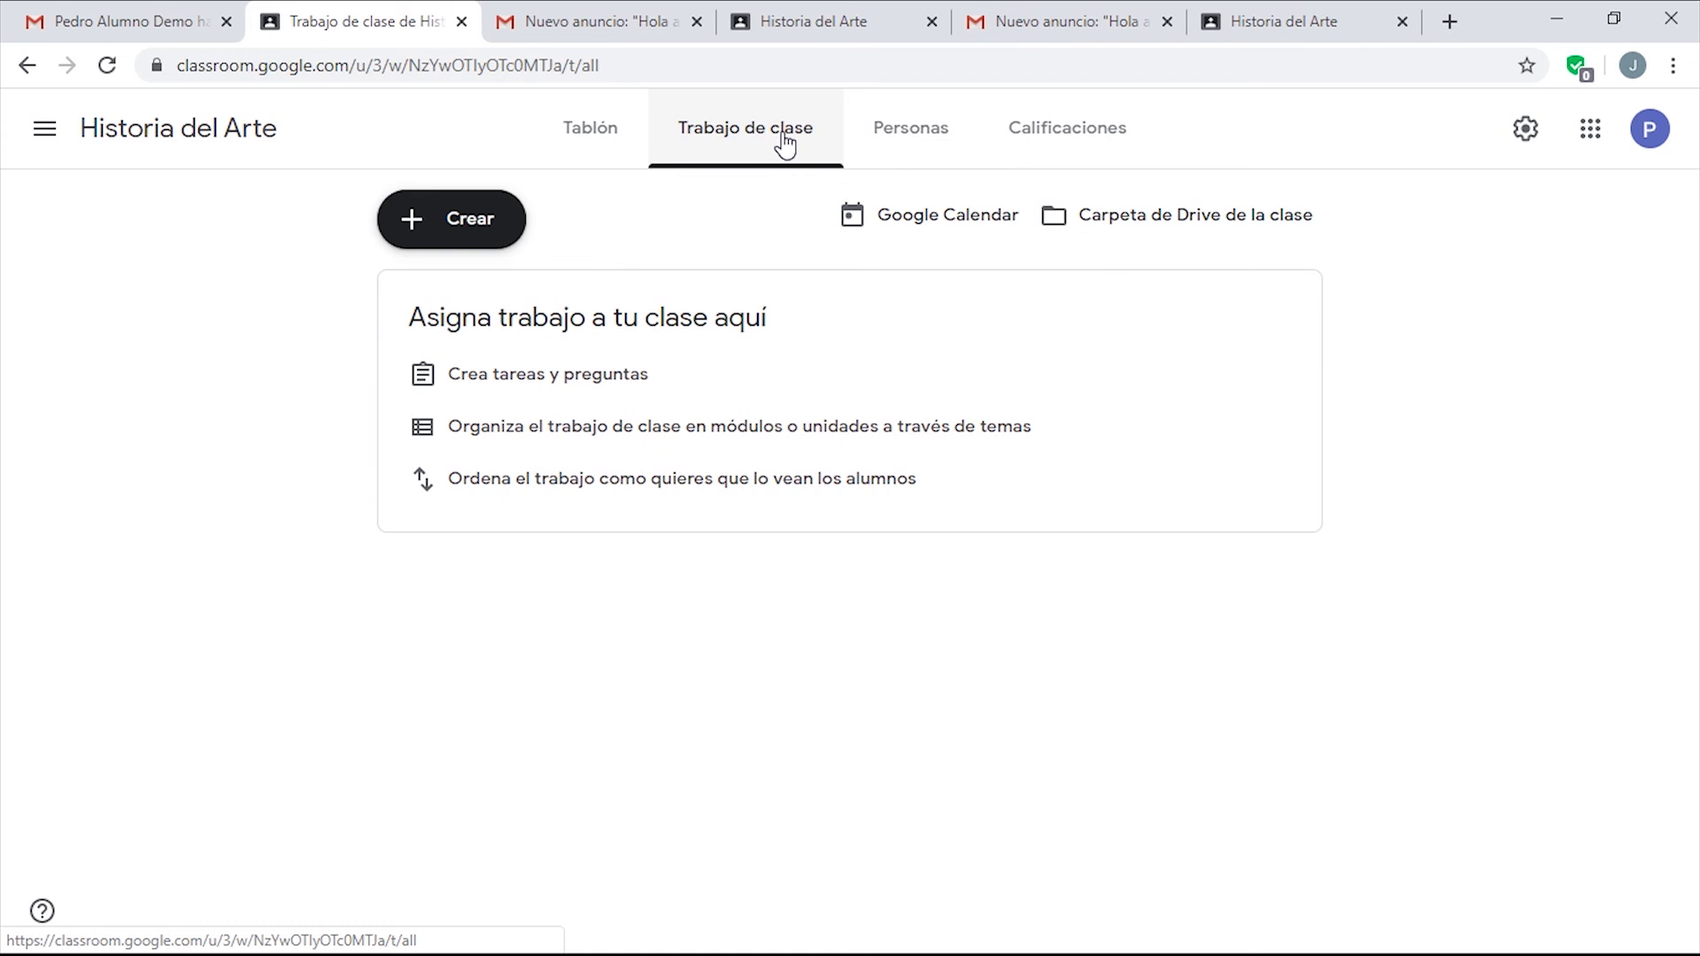
click(492, 230)
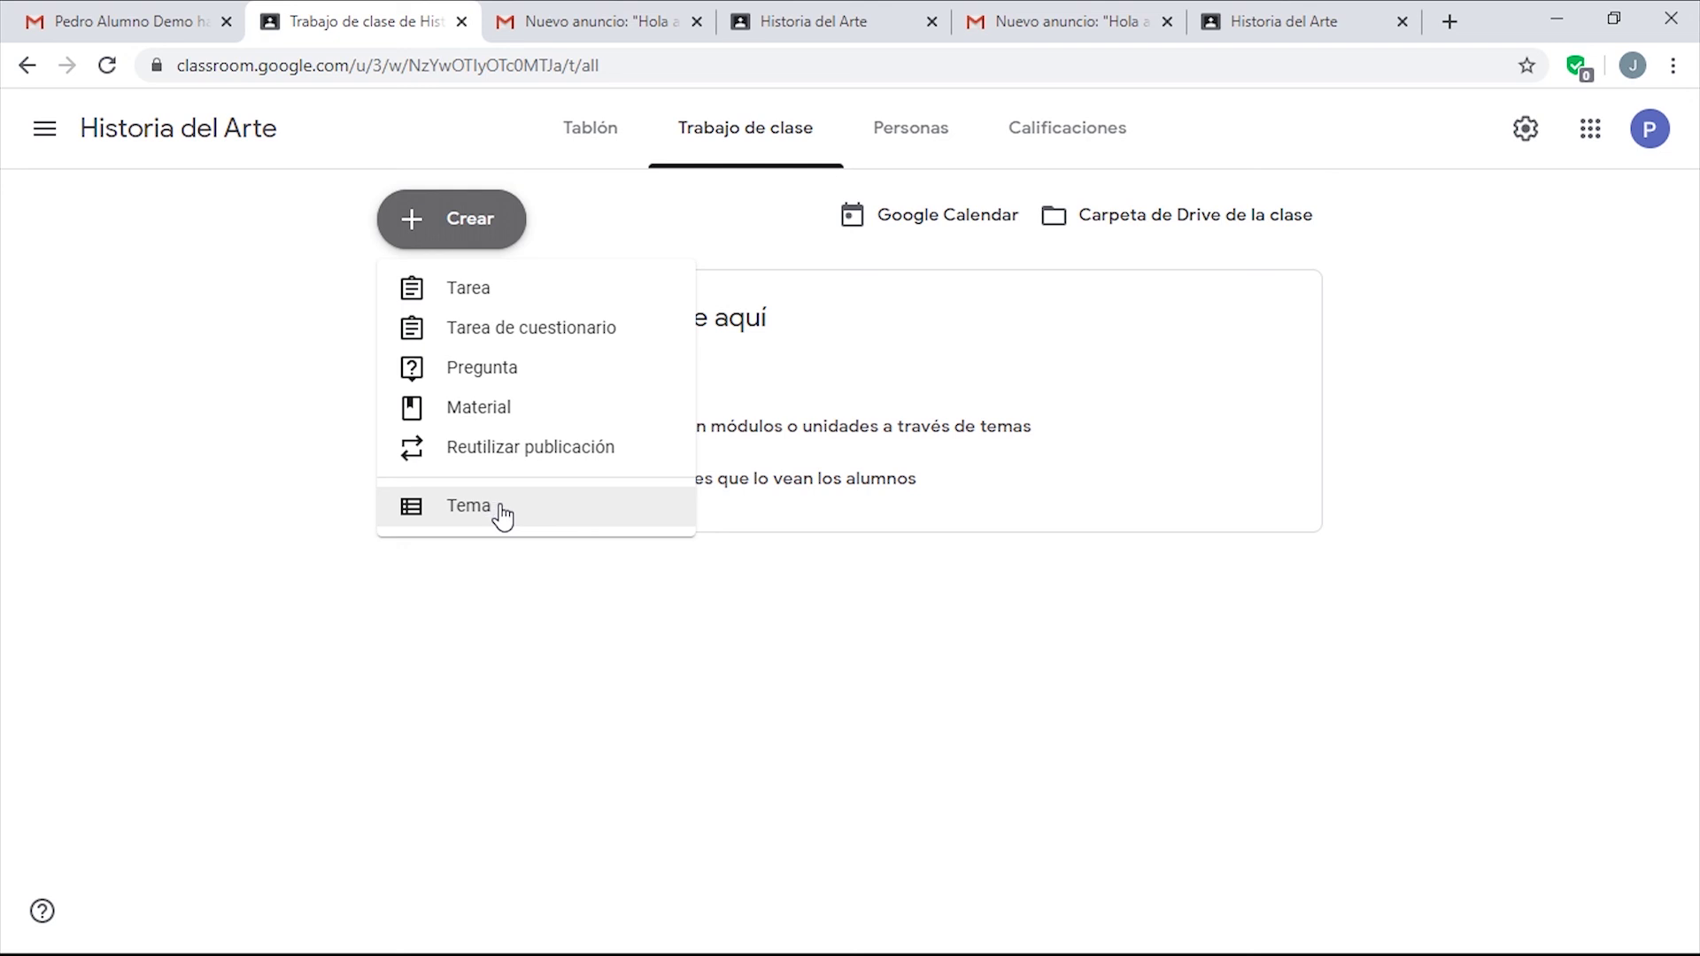
Dismiss the Crear menu and open the empty Historia del Arte Drive folder under Classroom.
click(921, 652)
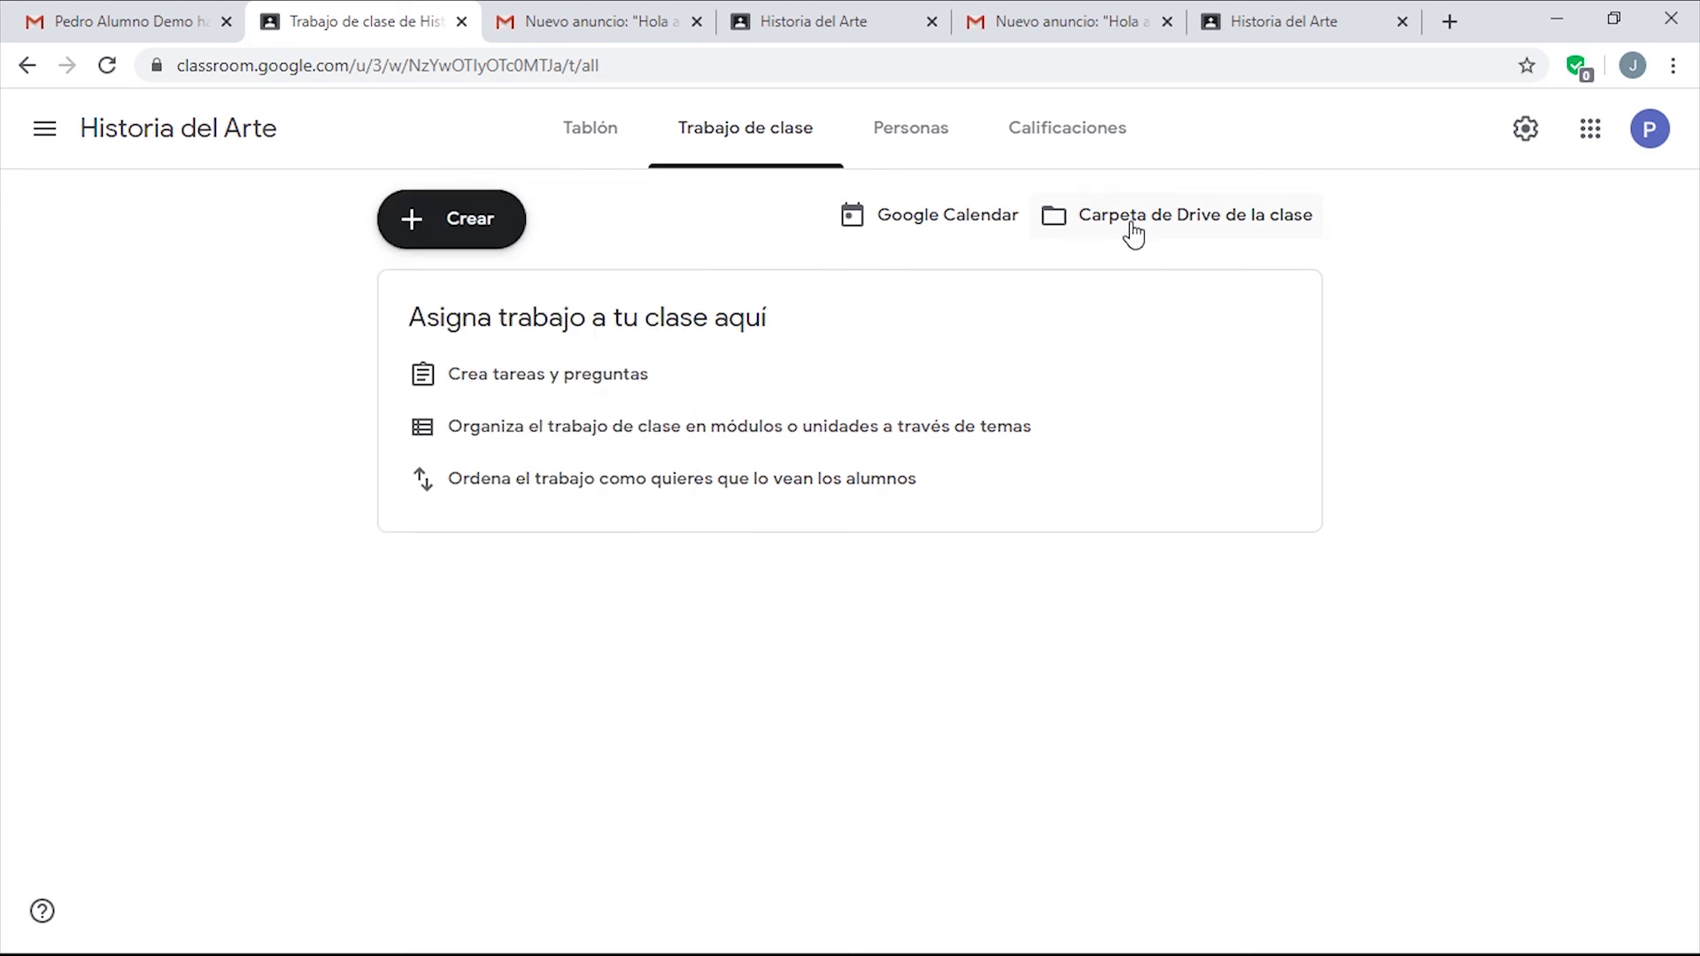
click(1259, 228)
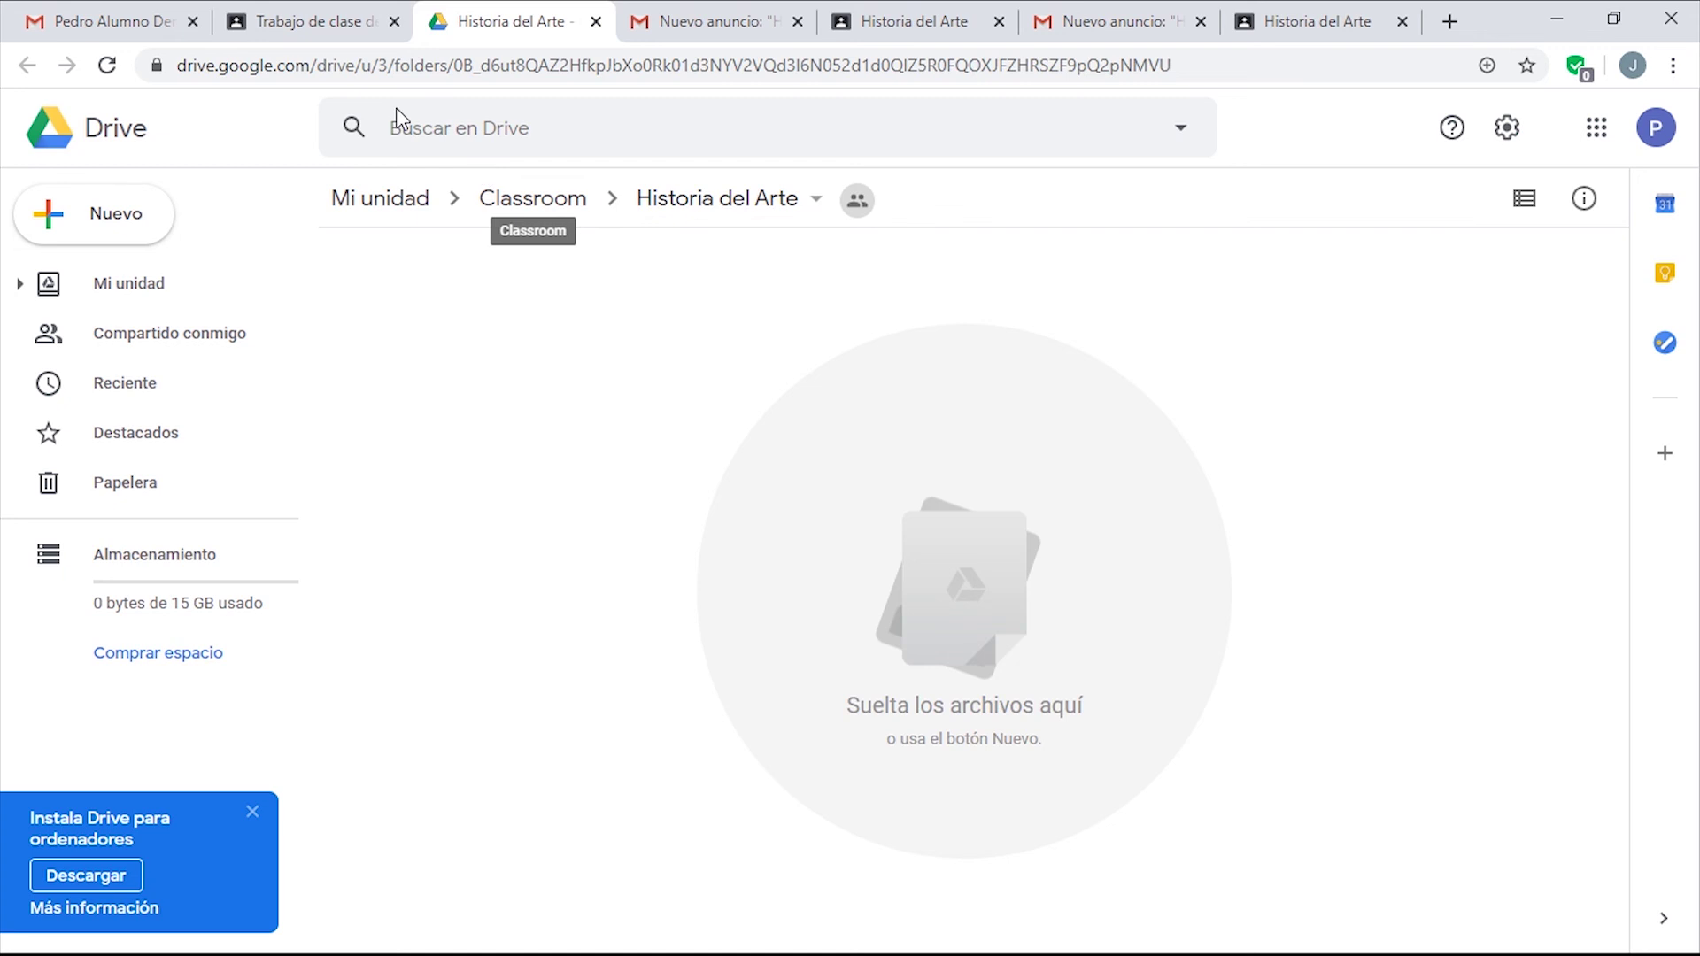
Return to the Trabajo de clase page and open the class's Google Calendar.
click(324, 26)
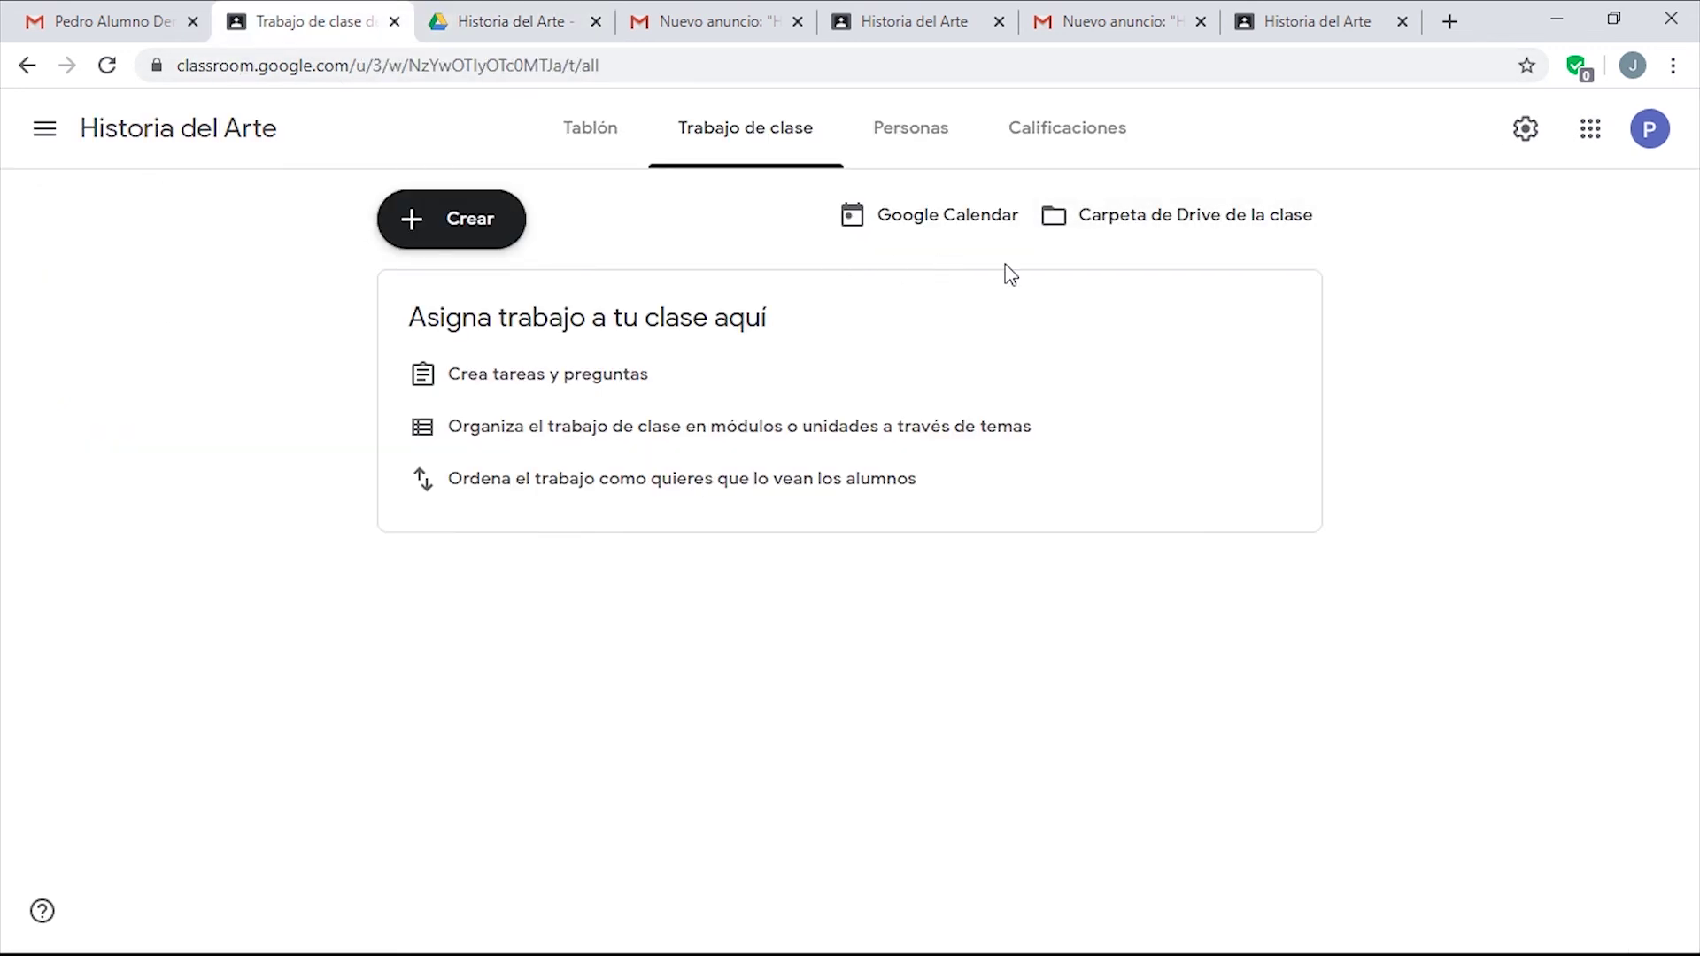
click(953, 232)
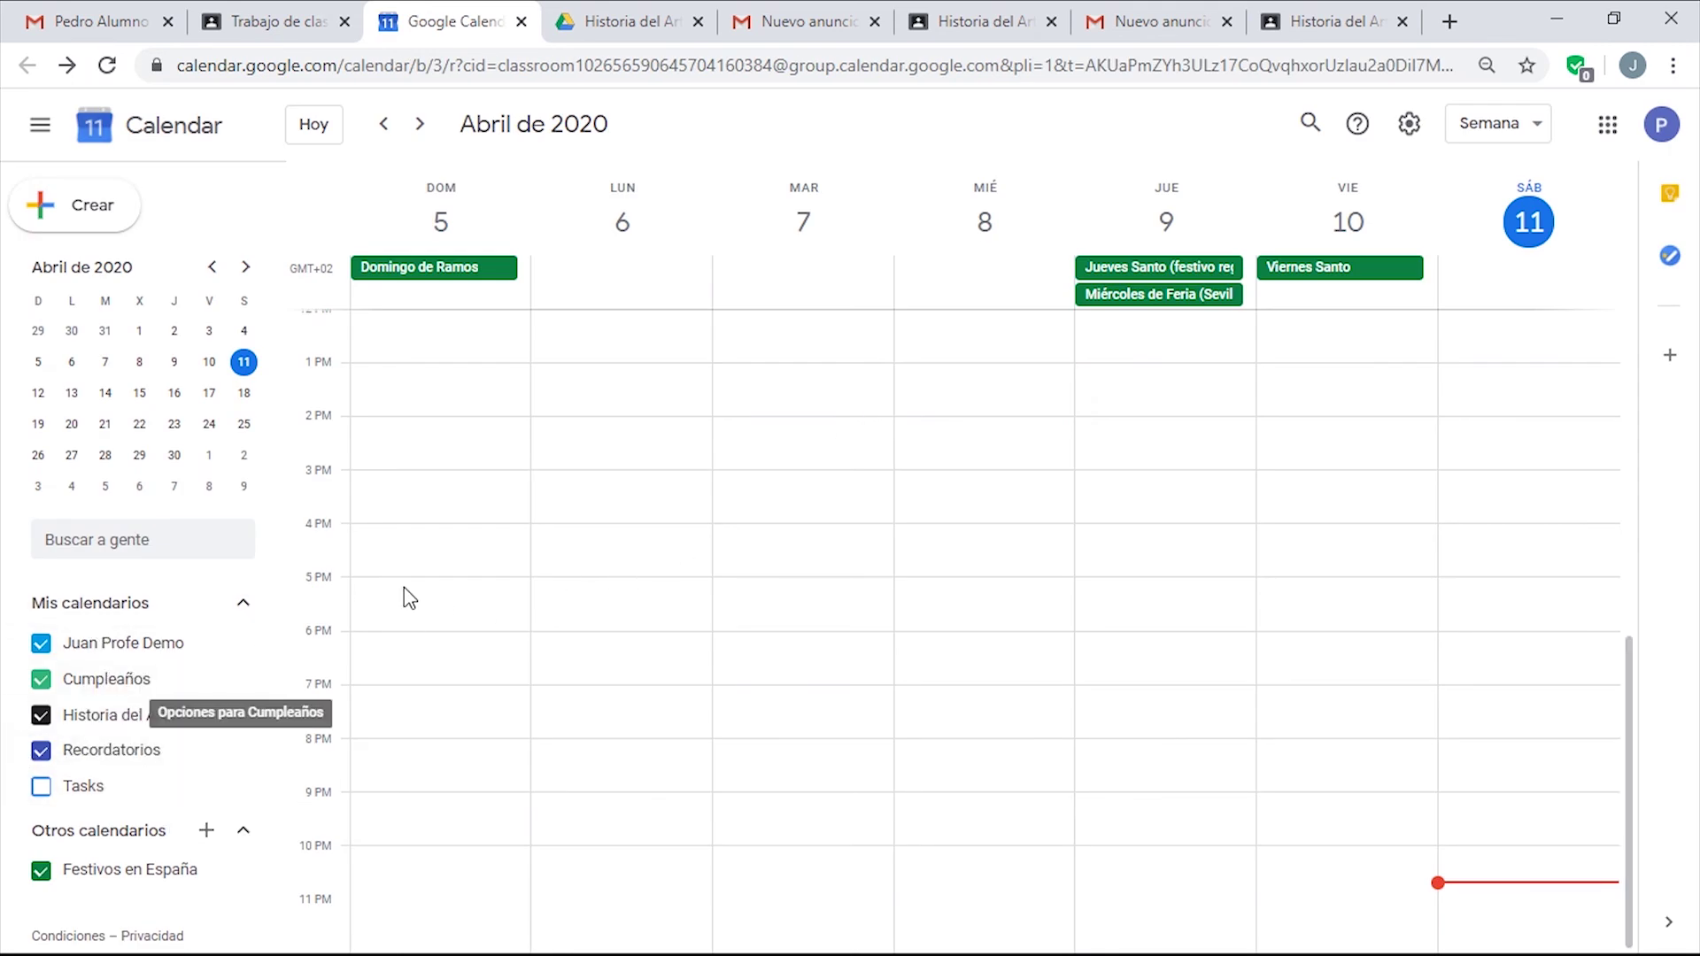
Create and save a 'Sesión Presencial' event on 13 April in the Historia del Arte calendar.
click(88, 233)
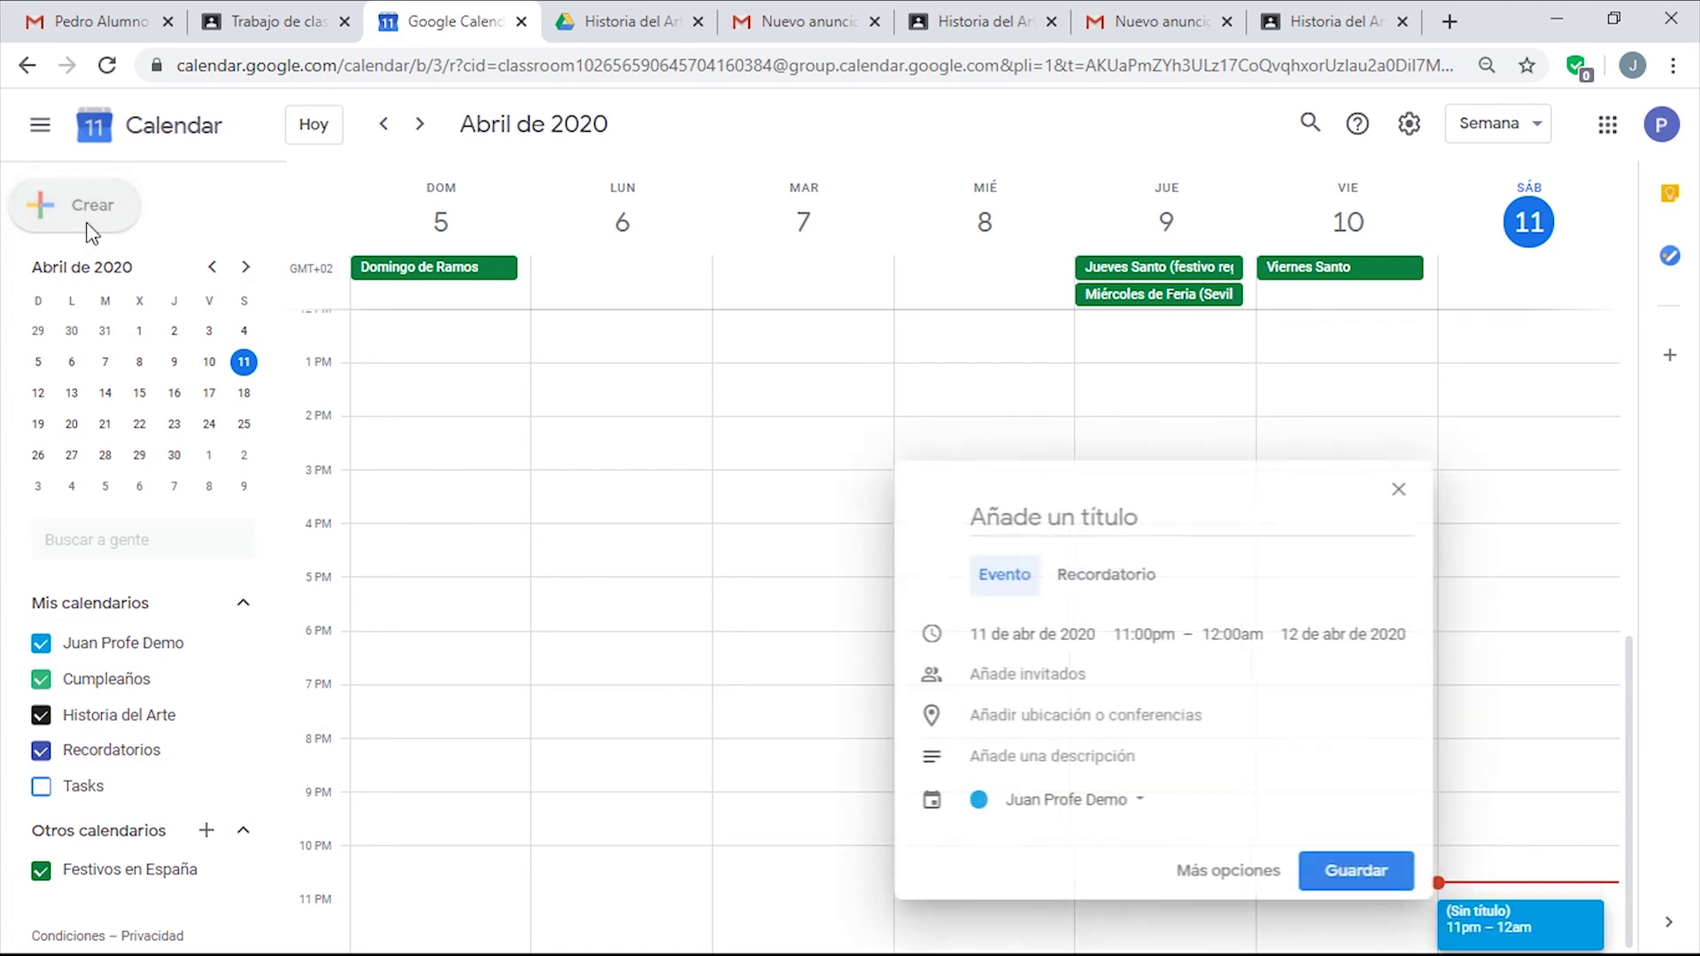
click(1083, 819)
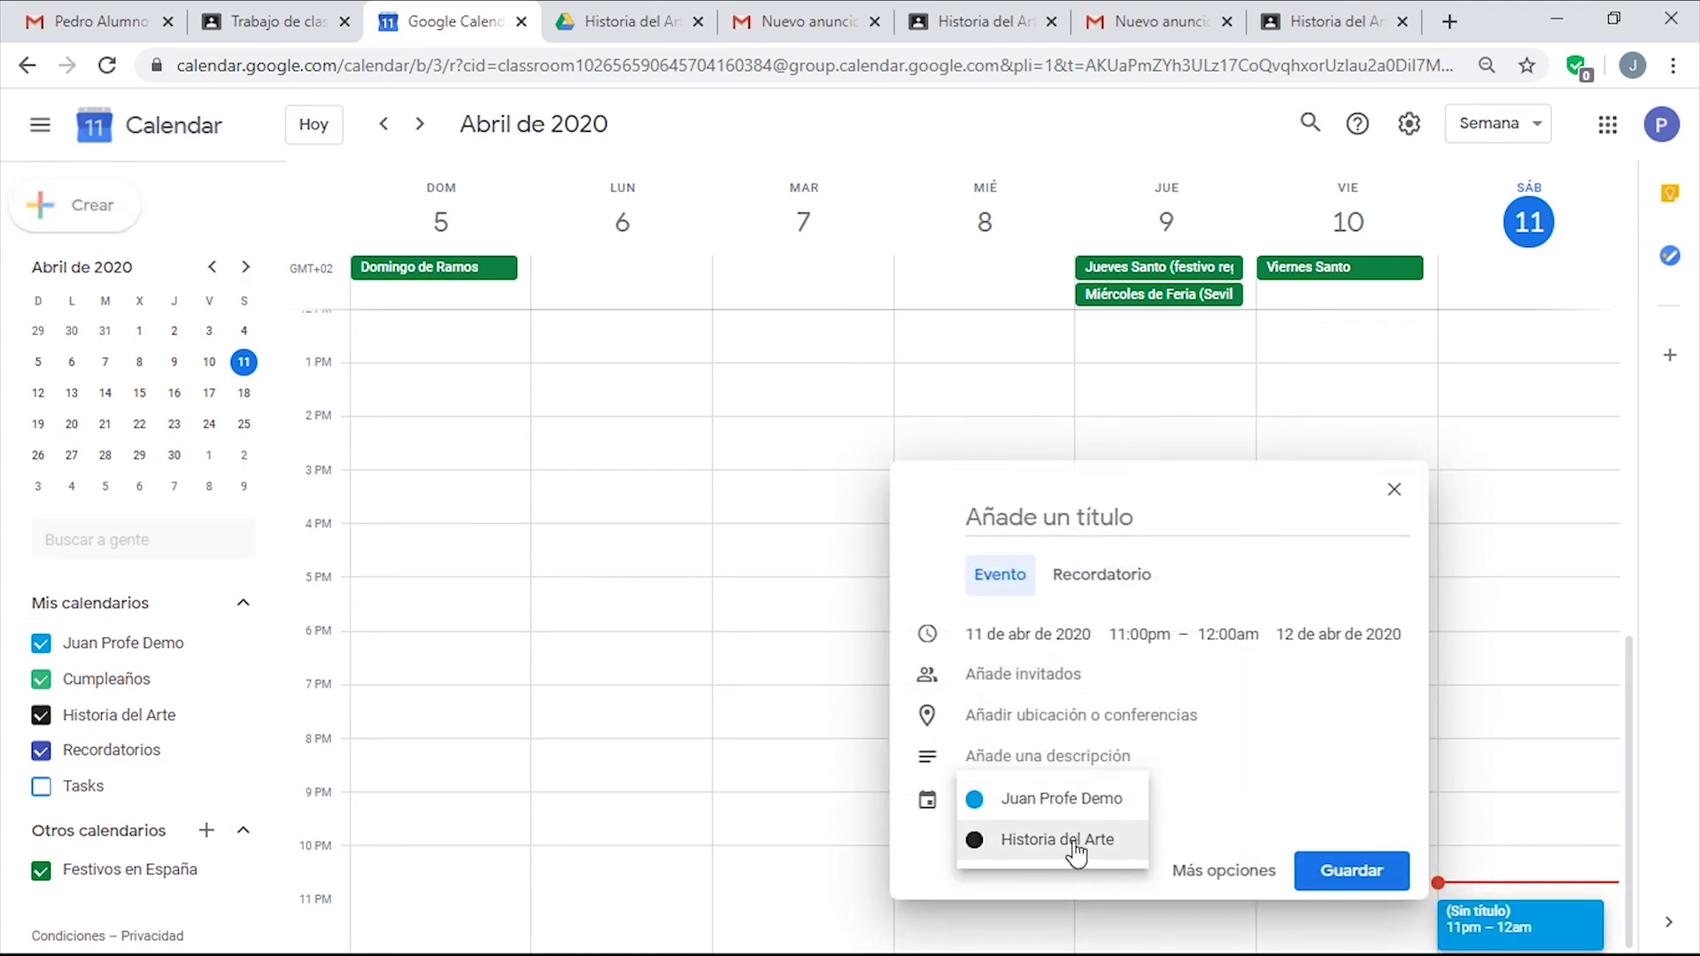
click(1074, 845)
click(1087, 514)
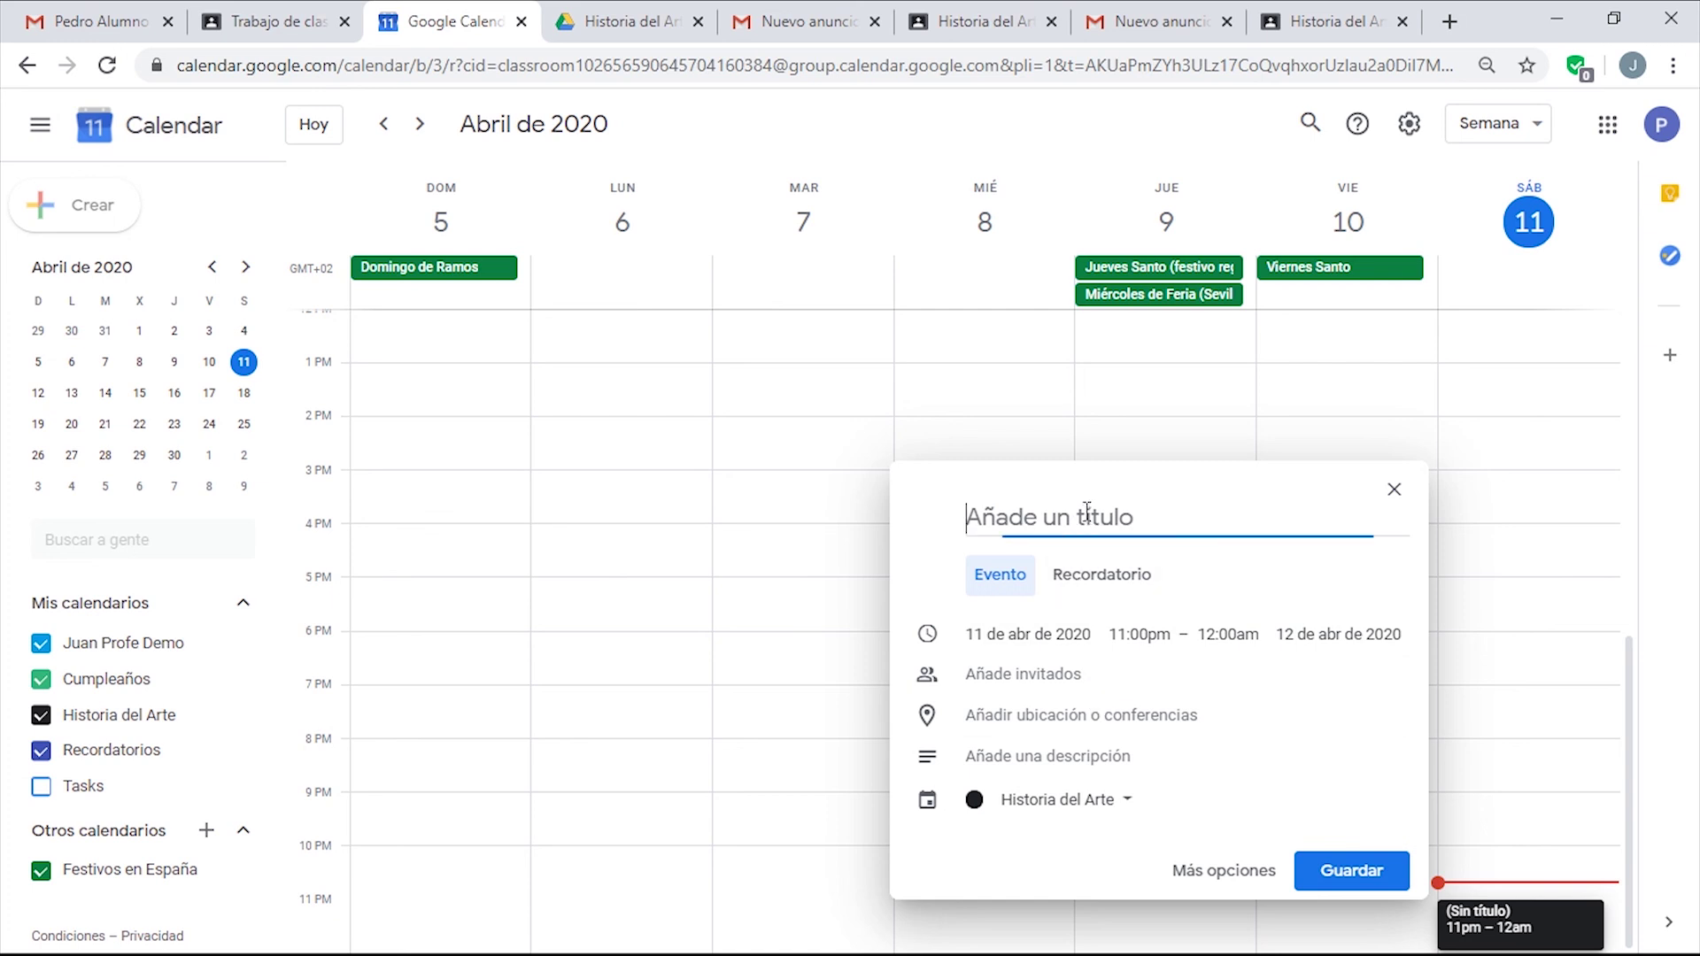
text(S)
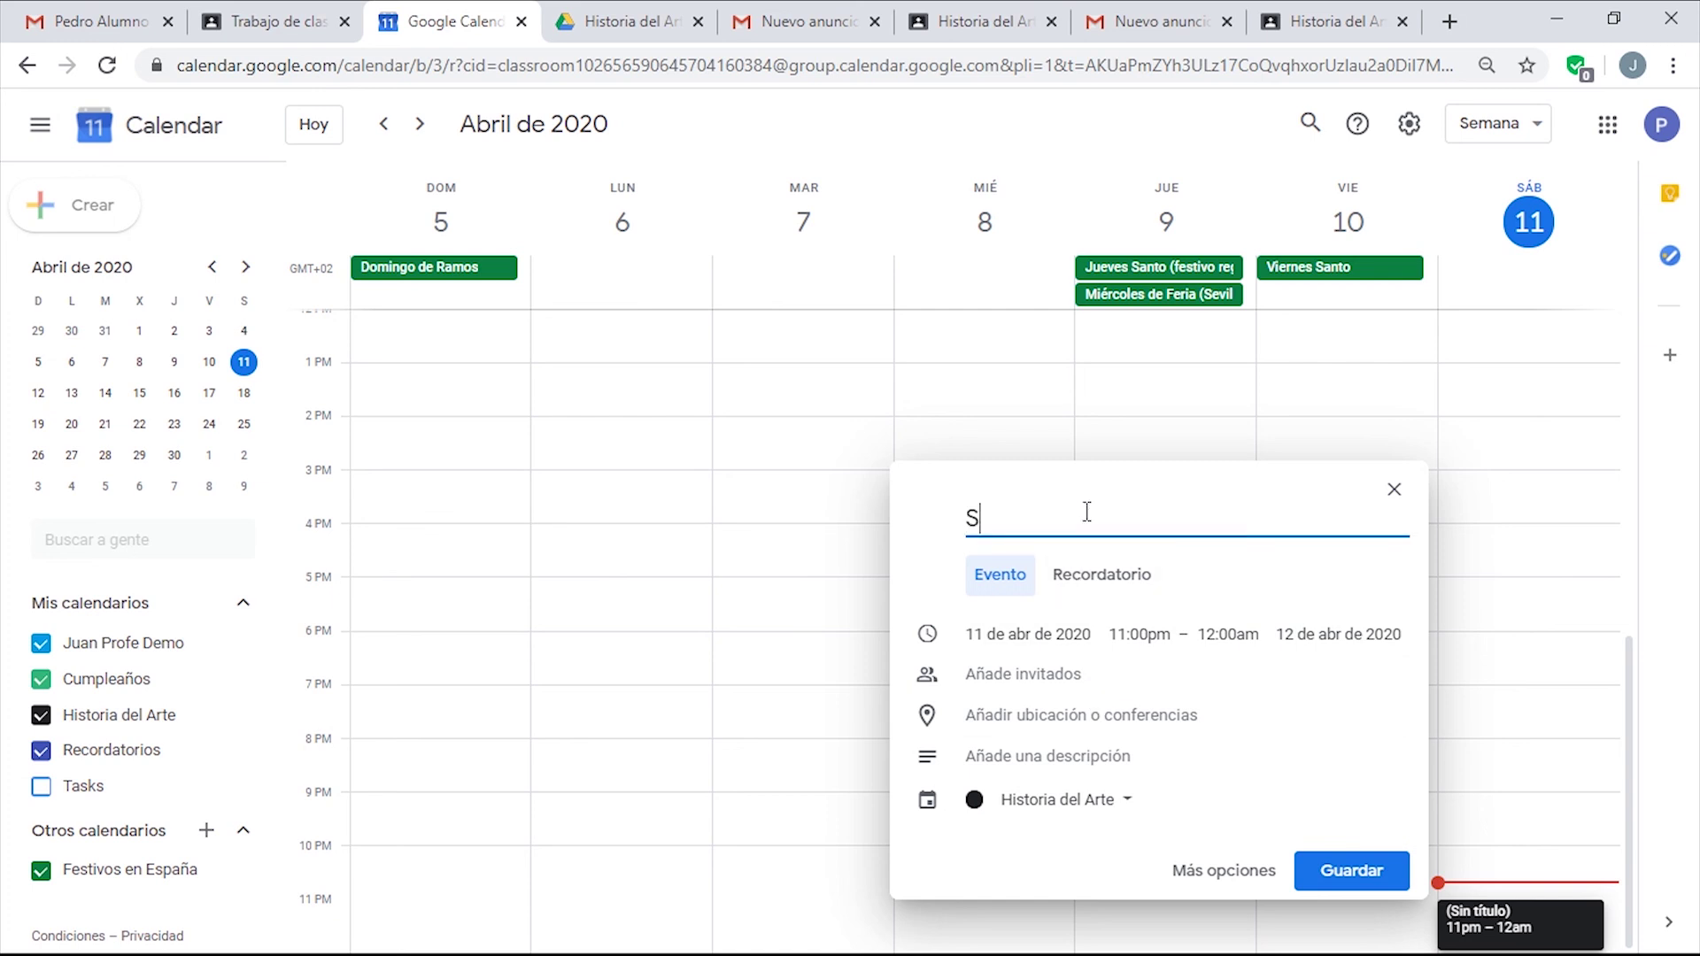
text(esión Presencial)
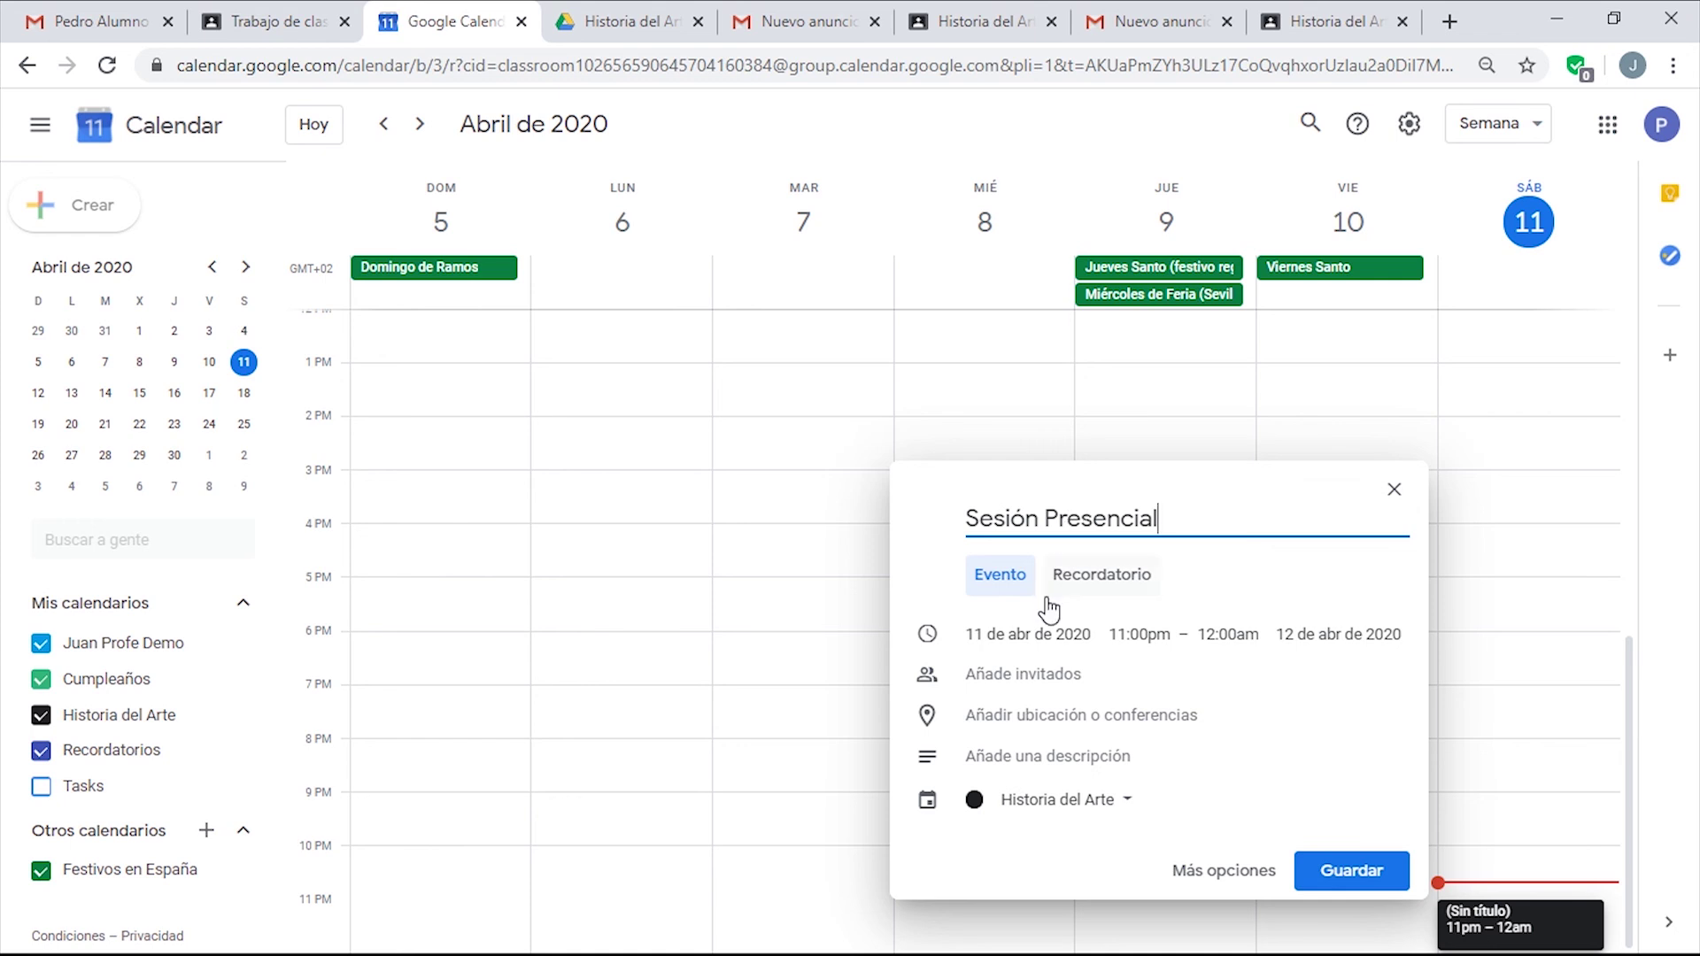
click(1027, 634)
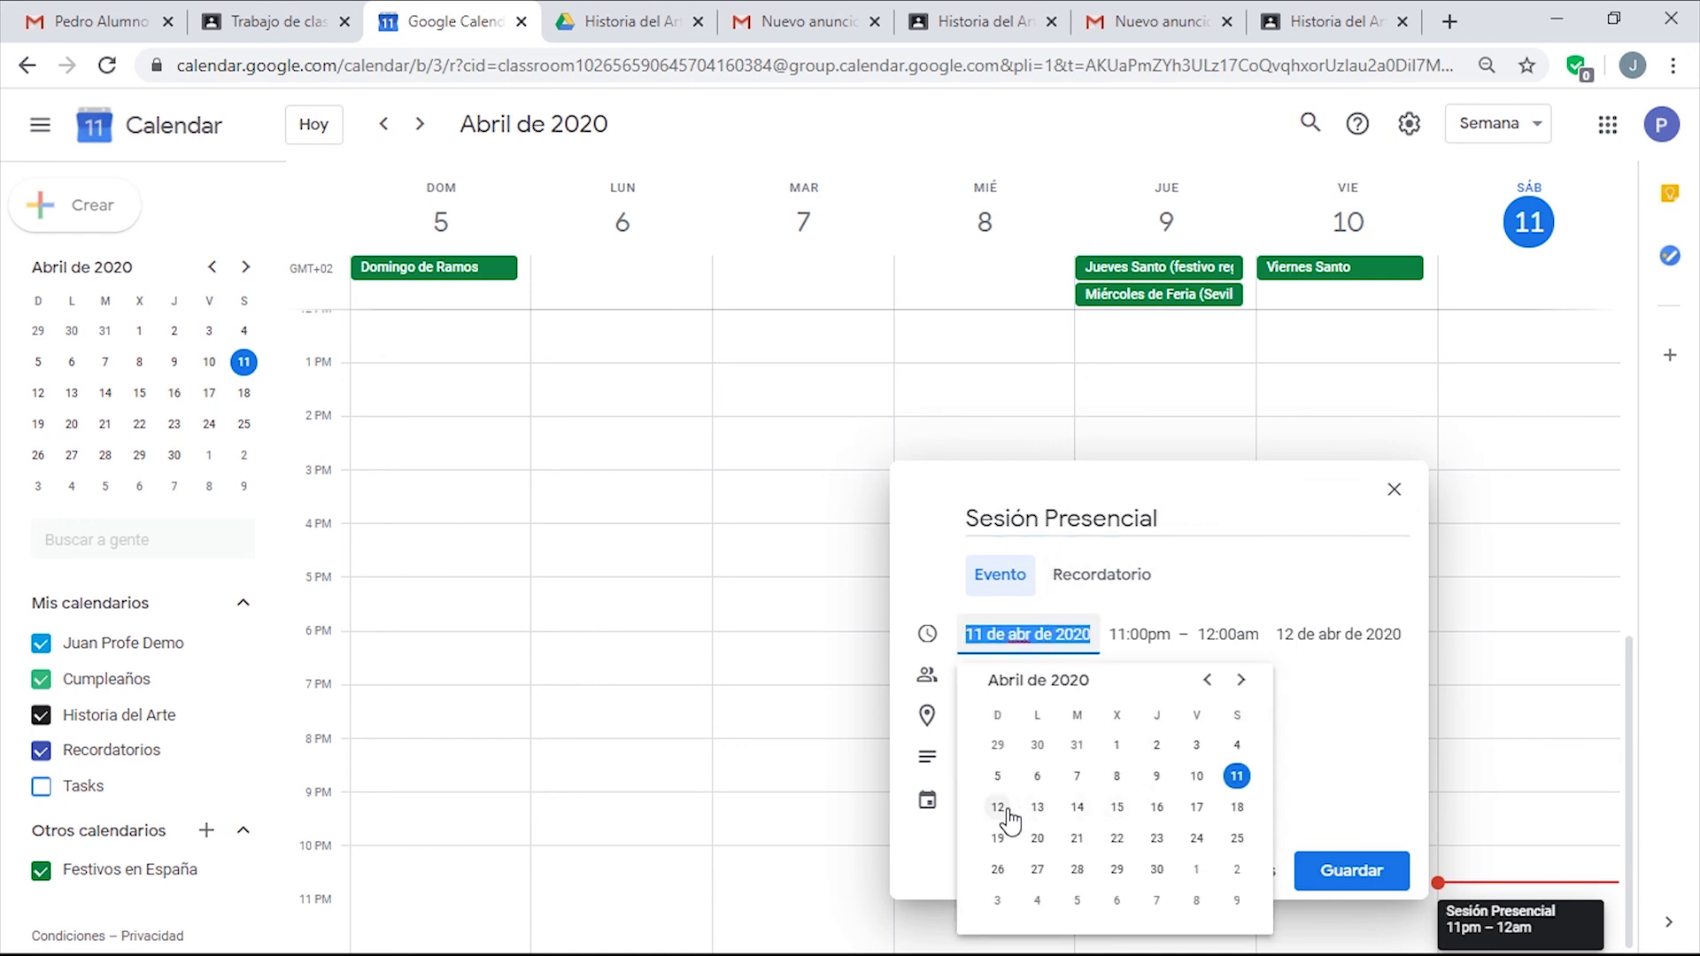
click(1035, 808)
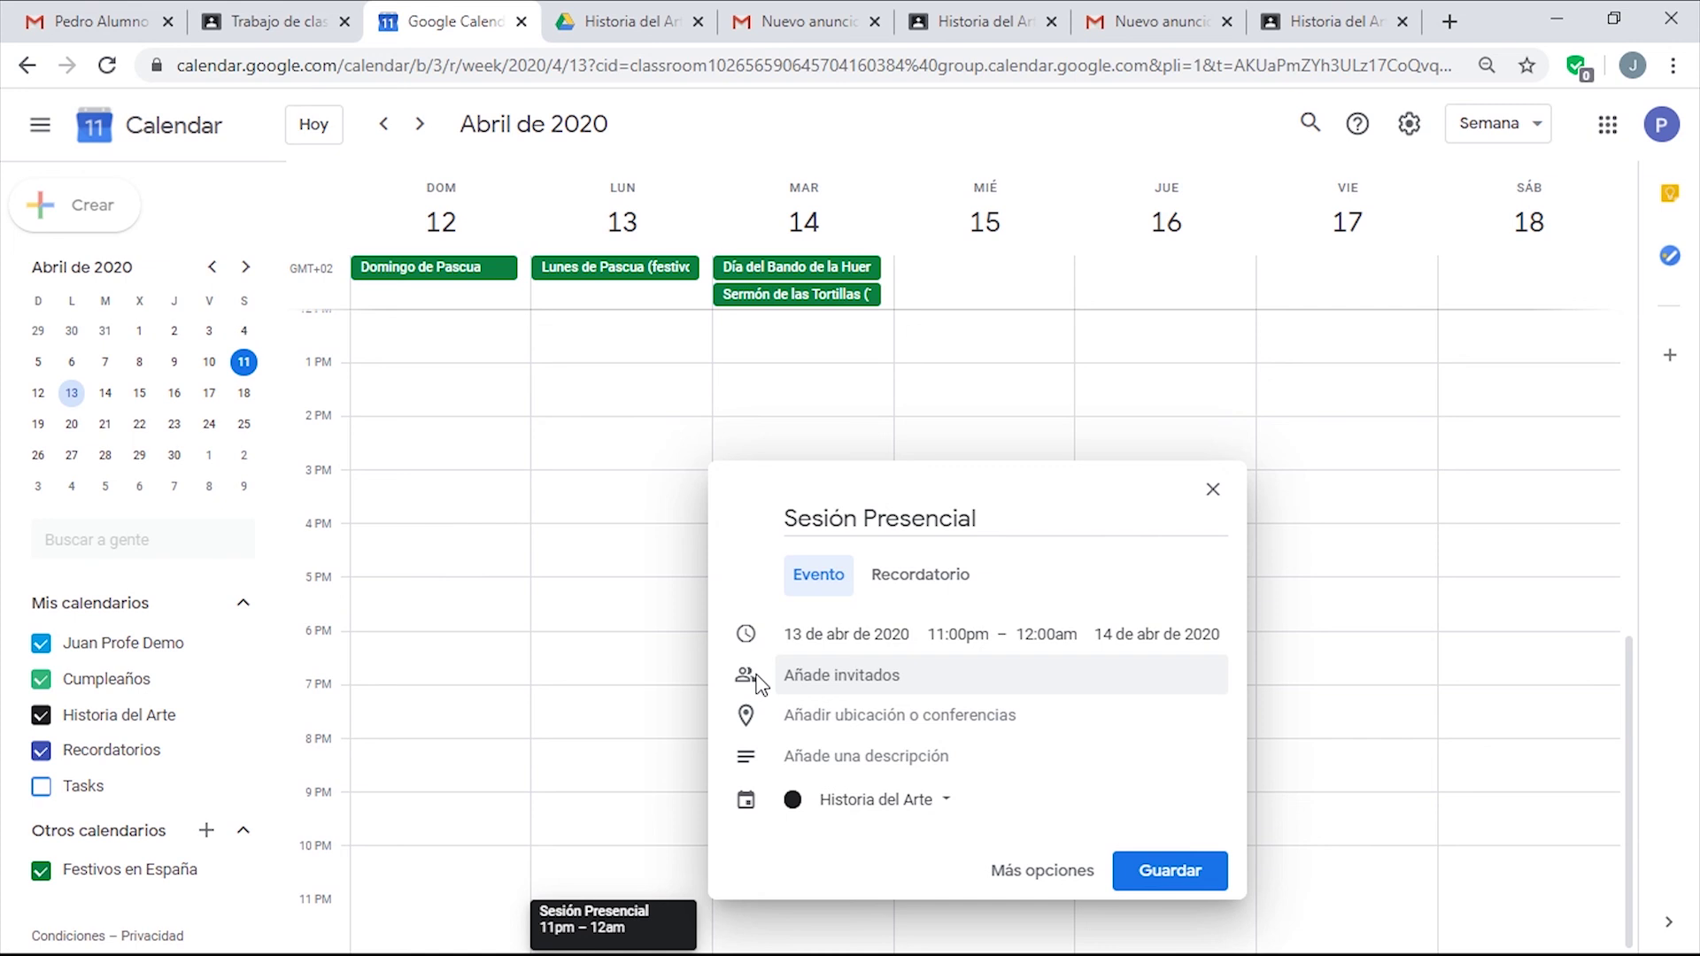
click(1161, 871)
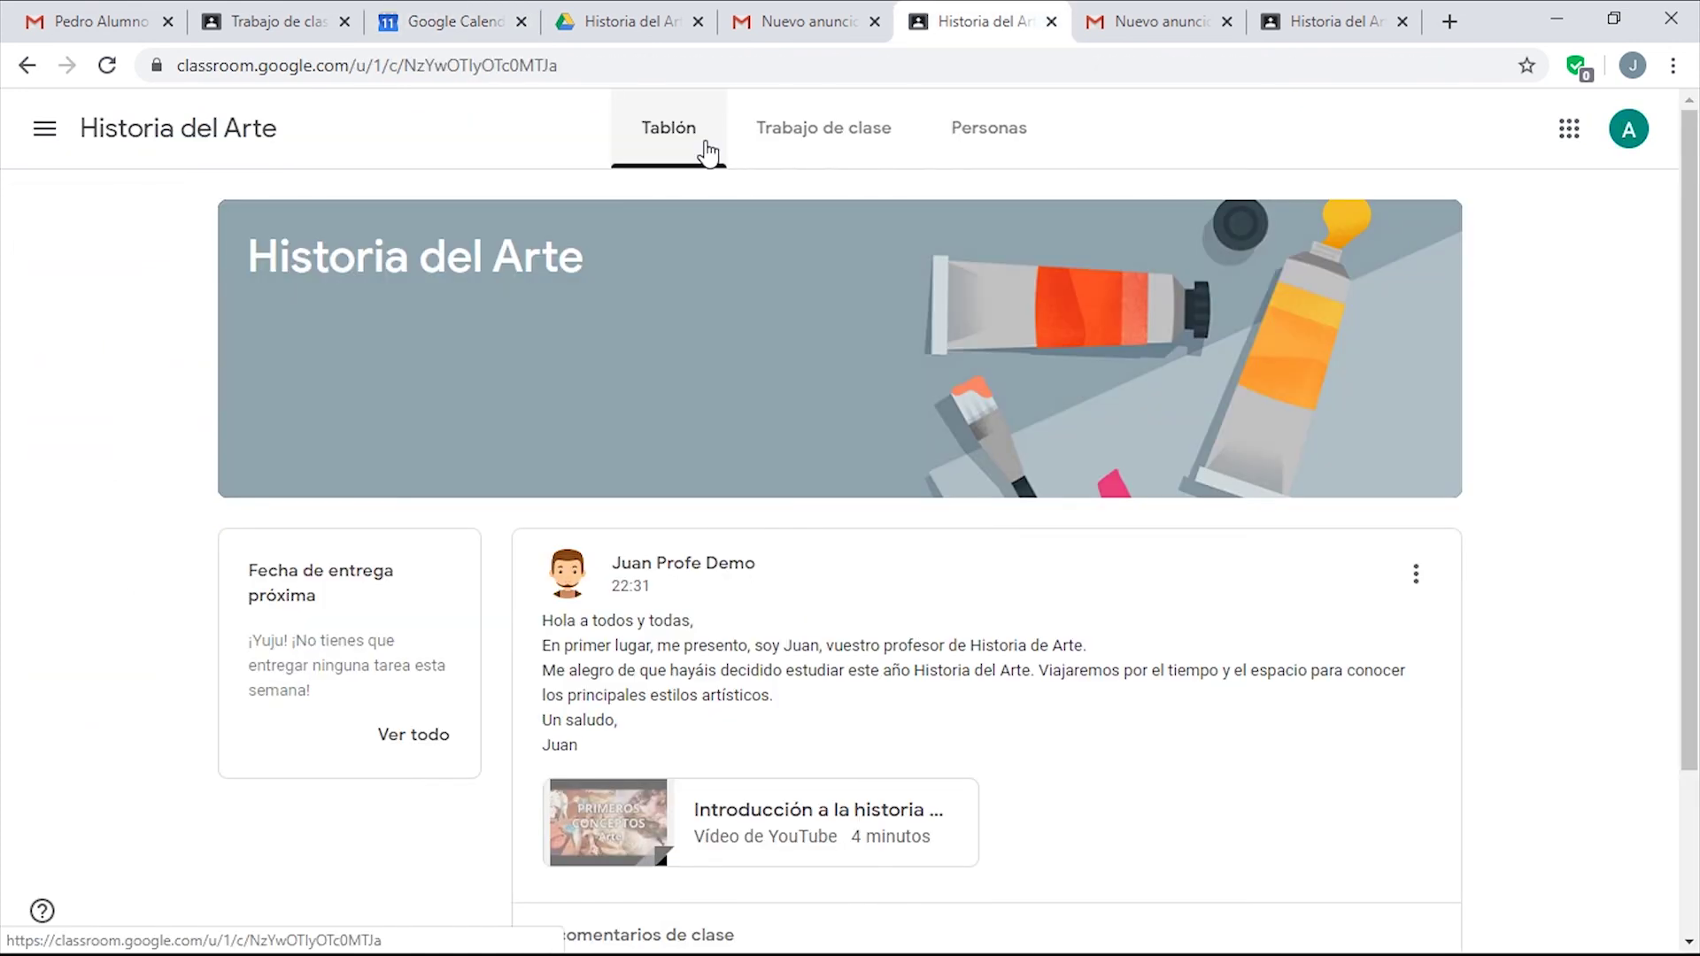
From the student's Trabajo de clase page, open the Google Calendar link.
click(780, 150)
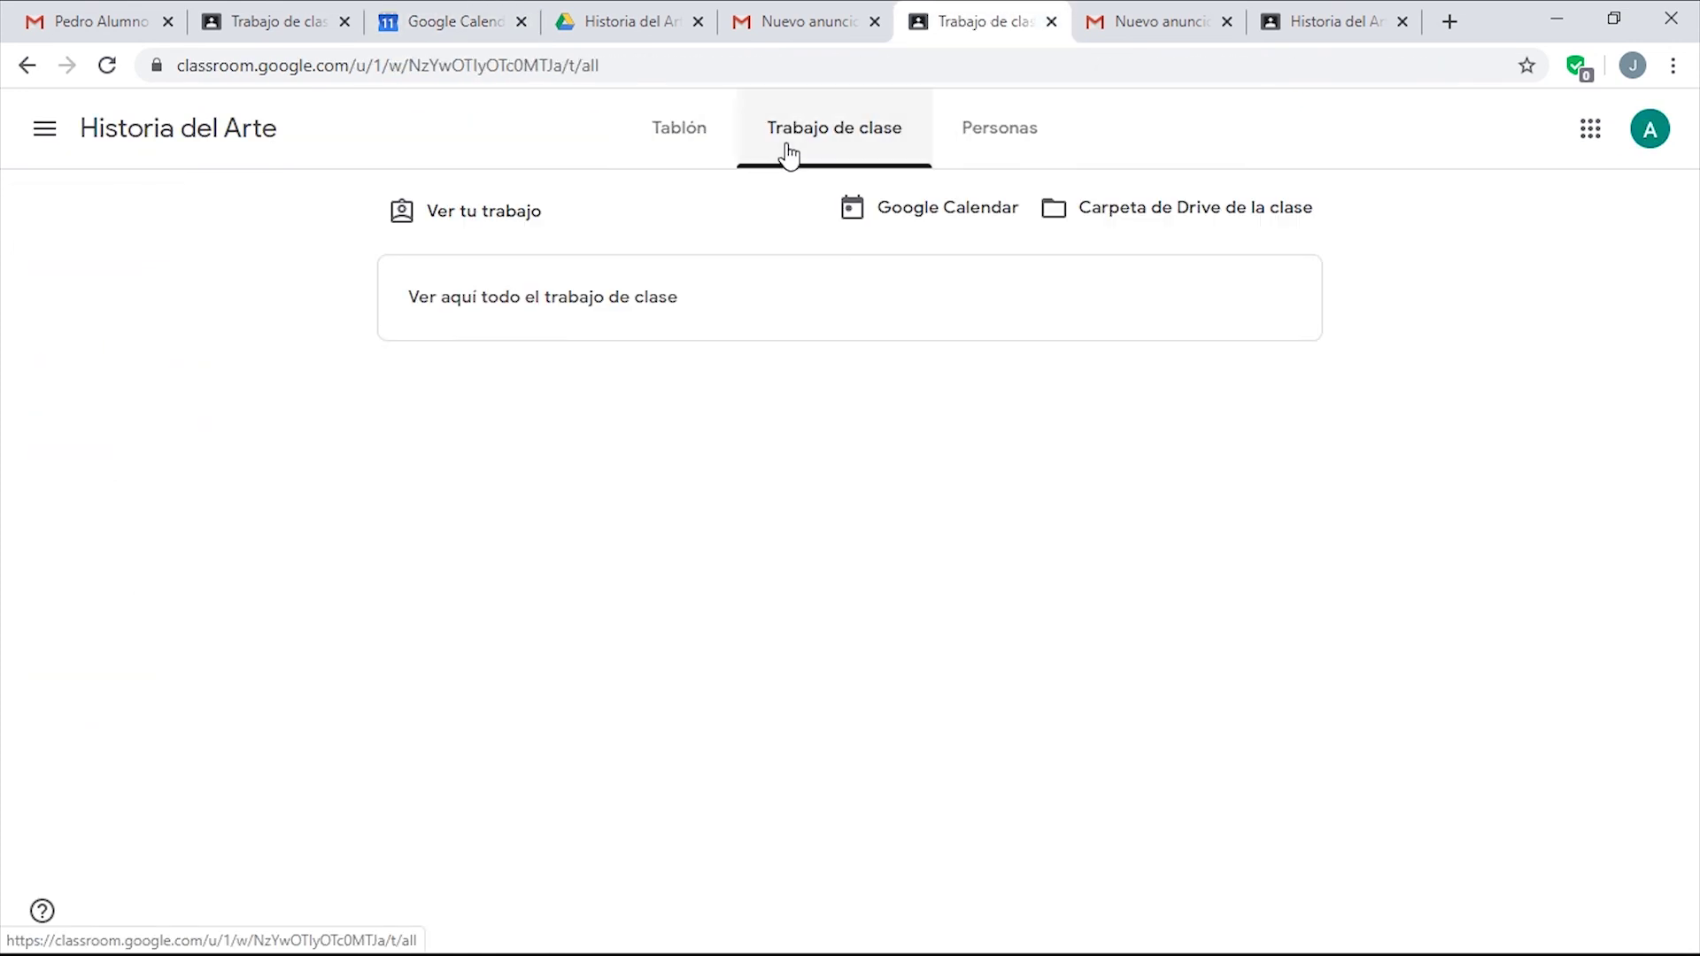
click(940, 222)
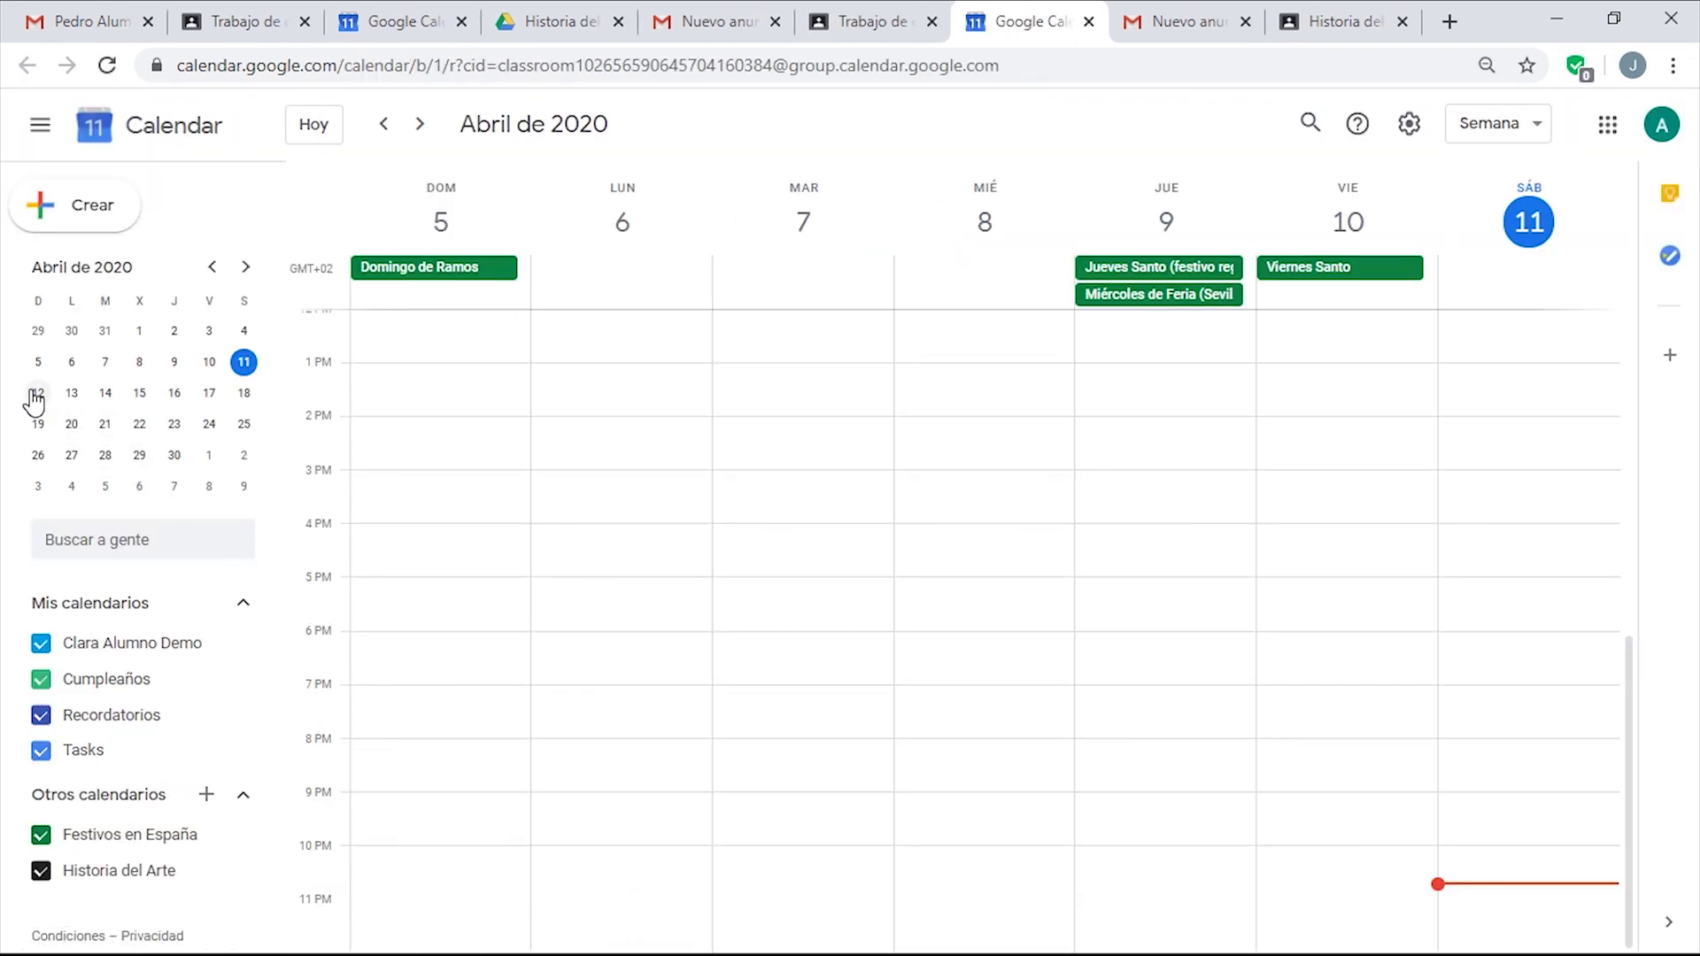
Confirm Sesión Presencial appears on 13 April for the student, then return to the teacher's Tablón.
click(246, 268)
click(245, 270)
double_click(212, 267)
click(70, 394)
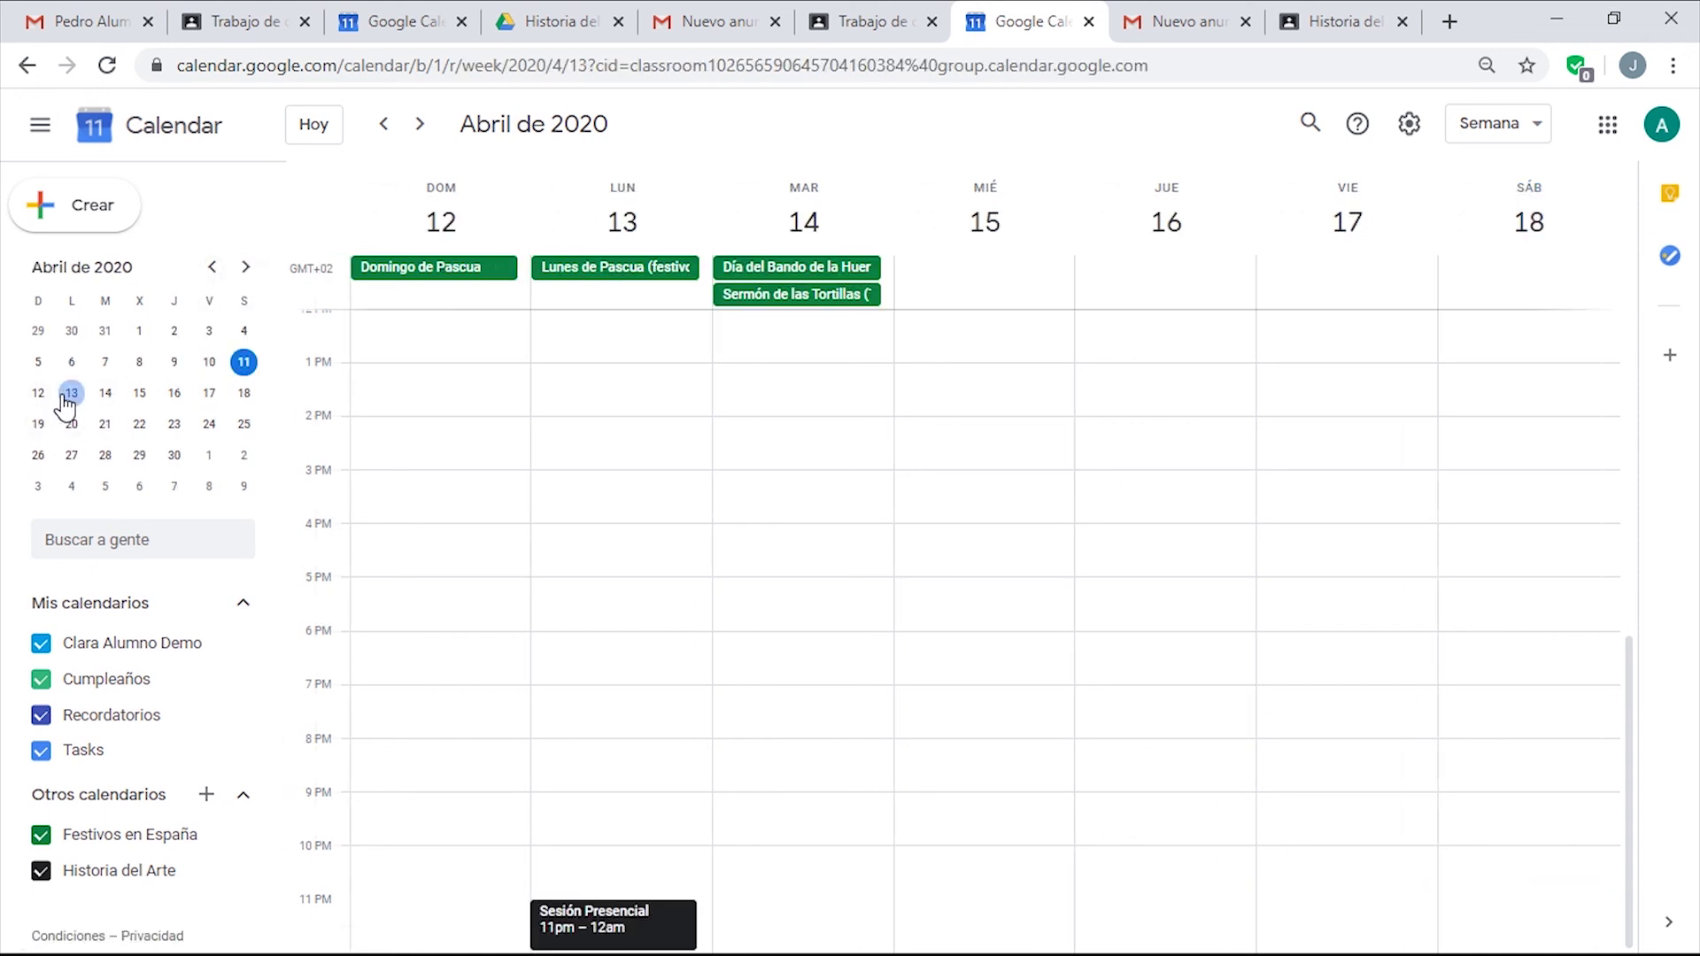
click(585, 910)
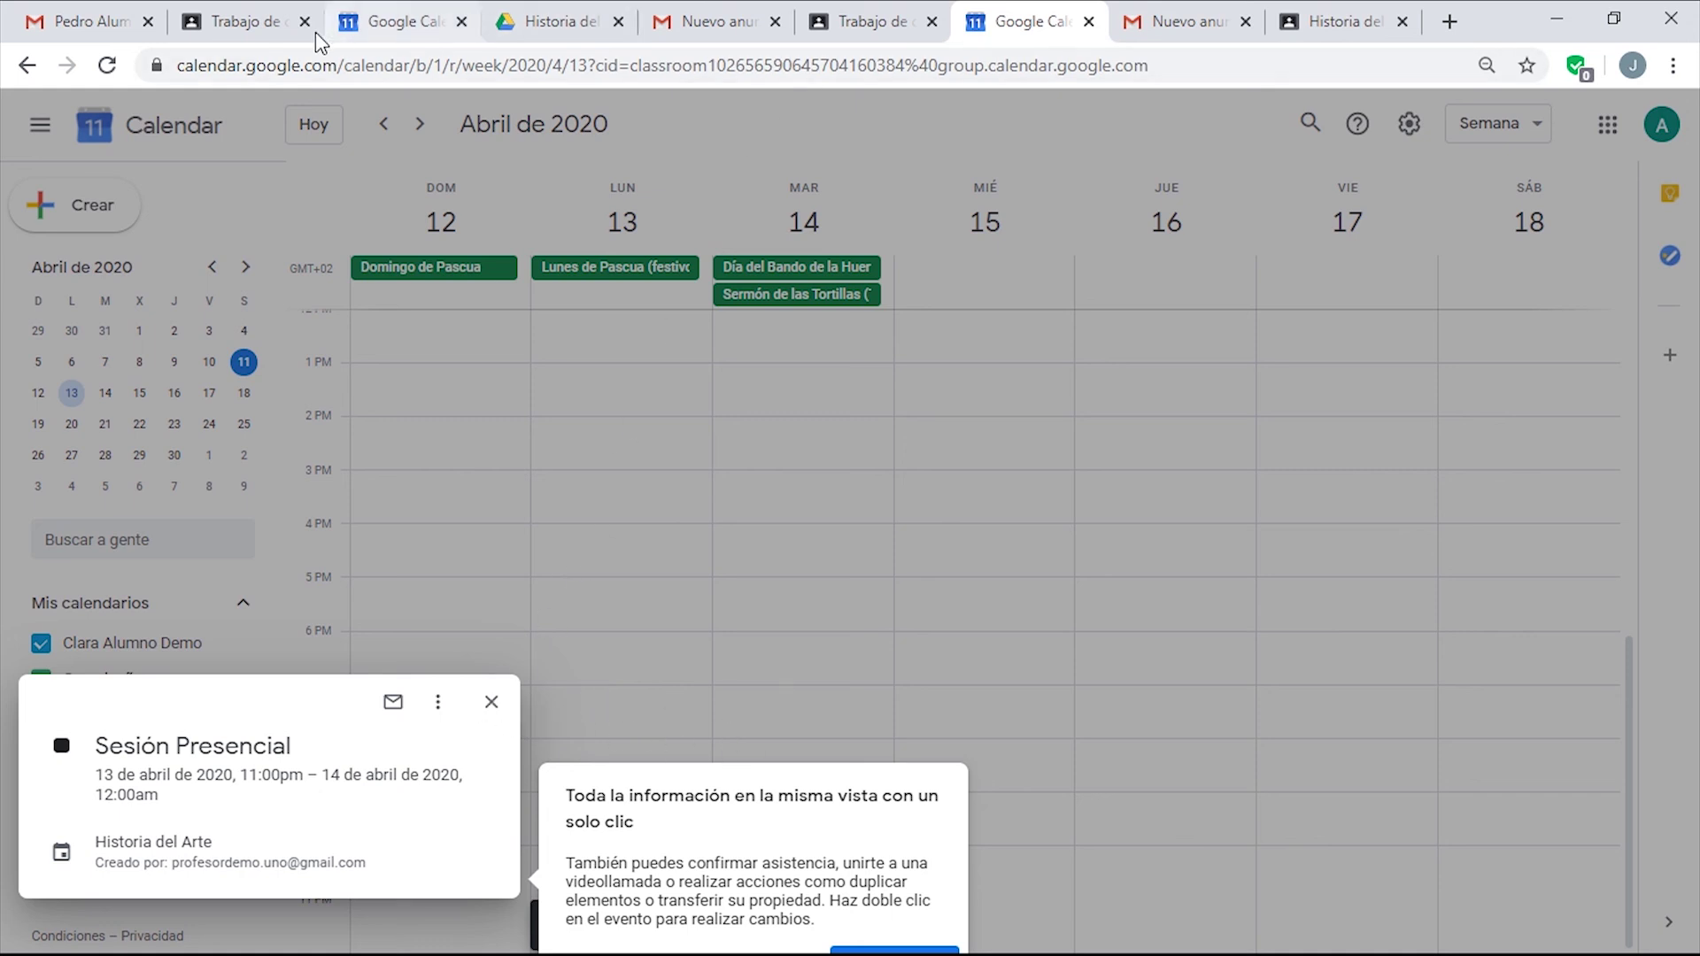
click(252, 23)
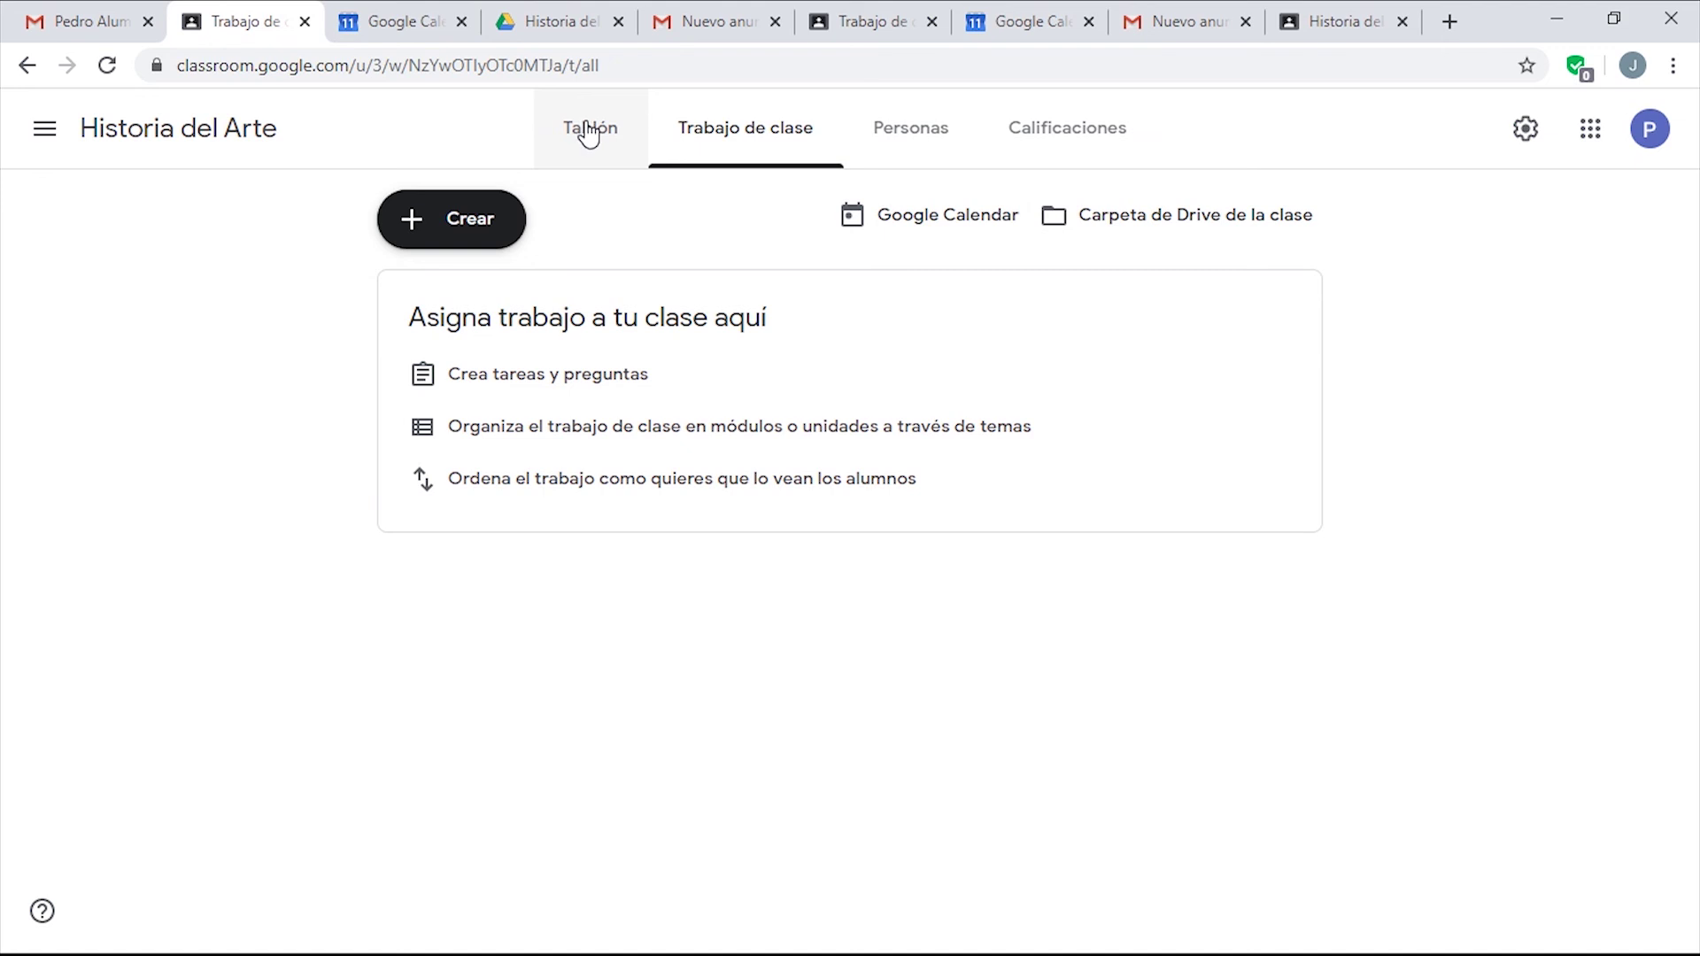
click(582, 129)
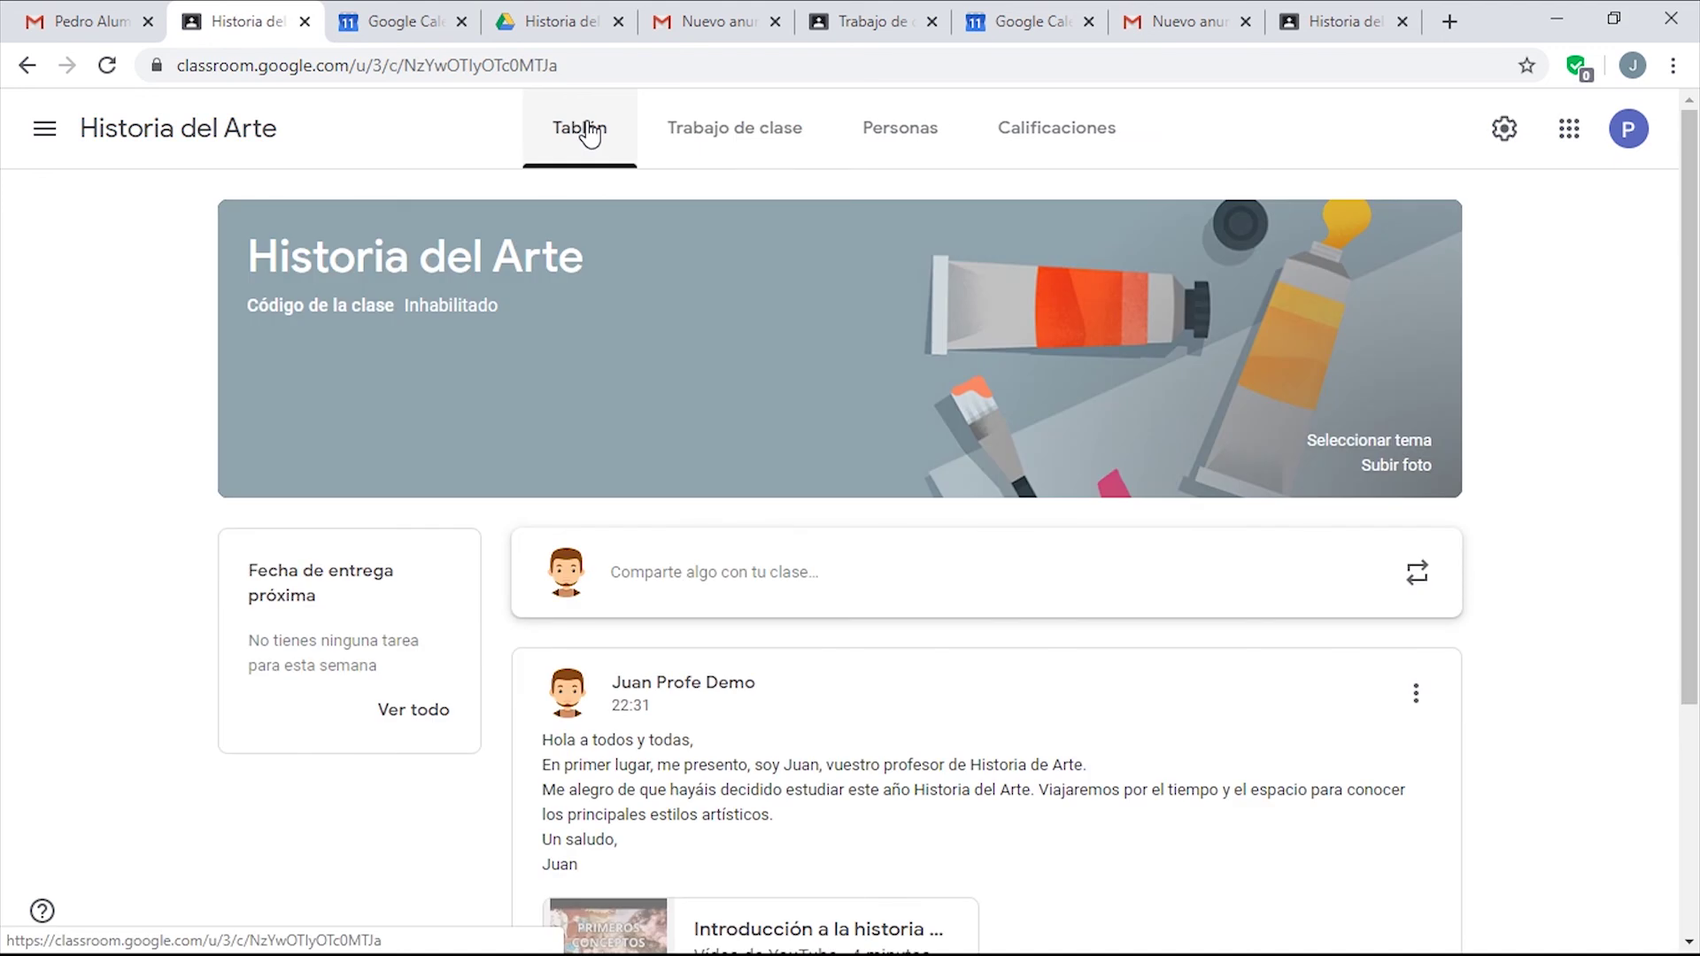